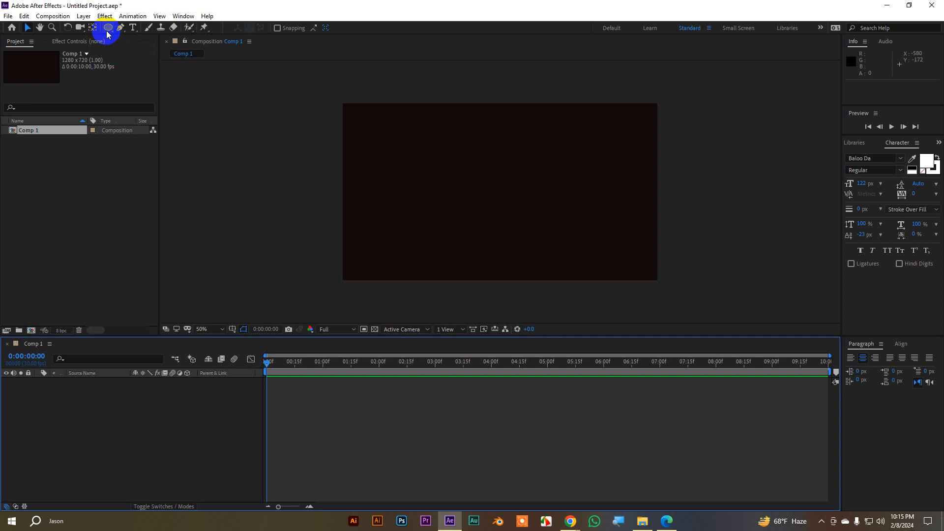
# - Draw a small circle with the Ellipse tool in the upper-left part of the composition and set its stroke to None
pyautogui.moveTo(108, 33)
pyautogui.mouseDown()
pyautogui.moveTo(151, 60)
pyautogui.moveTo(147, 49)
pyautogui.mouseUp()
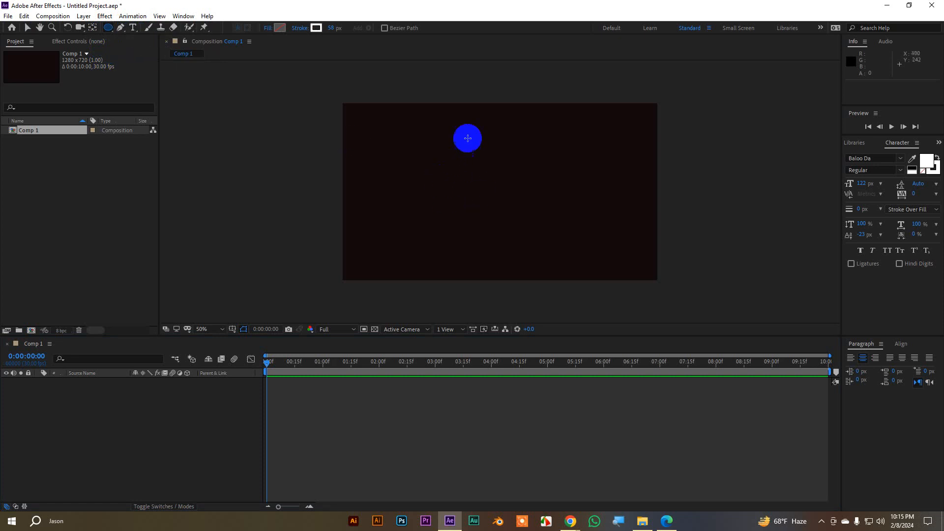
pyautogui.moveTo(404, 145); pyautogui.dragTo(428, 167)
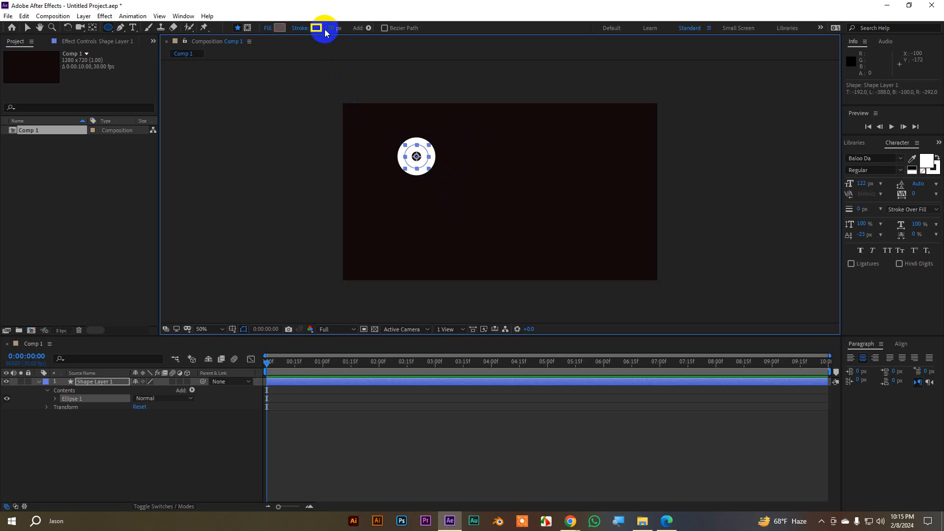
pyautogui.click(301, 28)
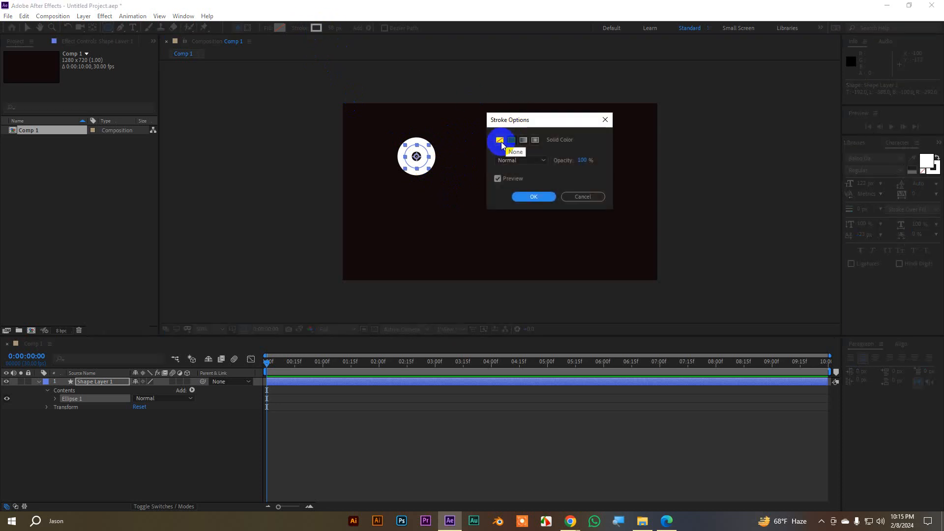
pyautogui.click(500, 140)
pyautogui.click(535, 197)
# - Set the circle's fill color to white (FFFFFF) and deselect the shape
pyautogui.click(282, 28)
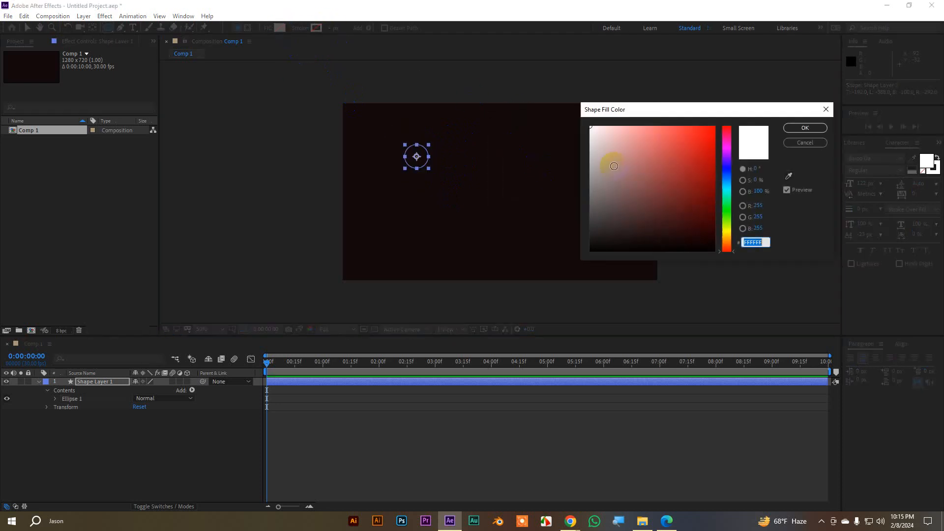
pyautogui.moveTo(615, 141); pyautogui.dragTo(582, 110)
pyautogui.click(806, 129)
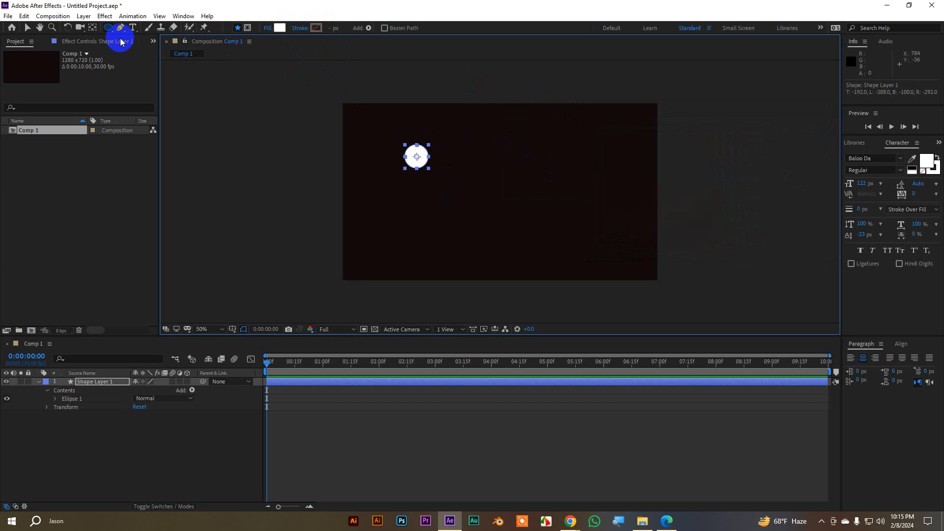
pyautogui.click(28, 29)
pyautogui.click(286, 172)
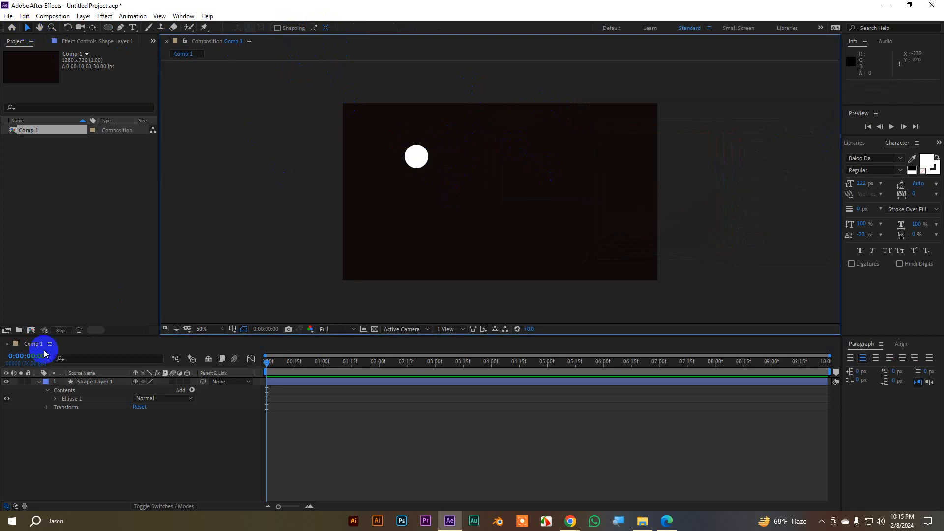
# - Collapse the shape layer and move the circle down to about position 290, 290
pyautogui.click(39, 382)
pyautogui.click(100, 383)
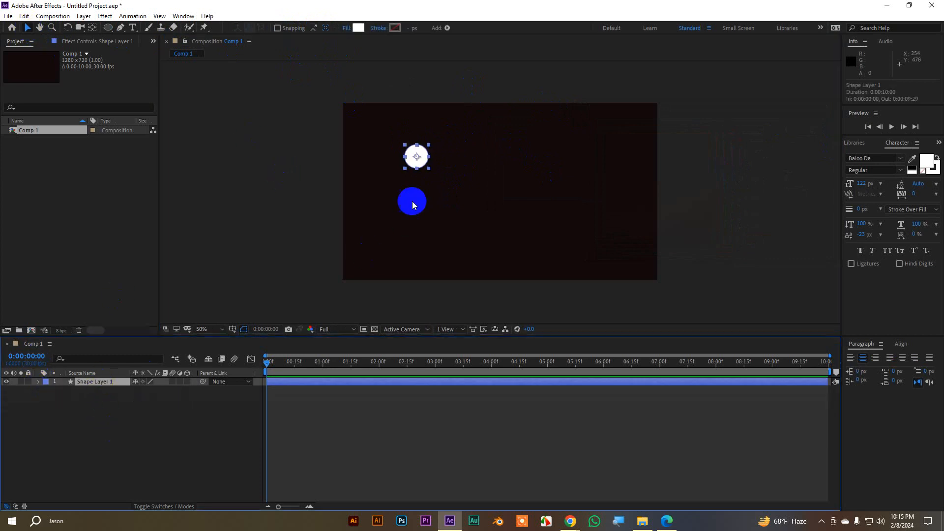
pyautogui.moveTo(422, 157); pyautogui.dragTo(463, 226)
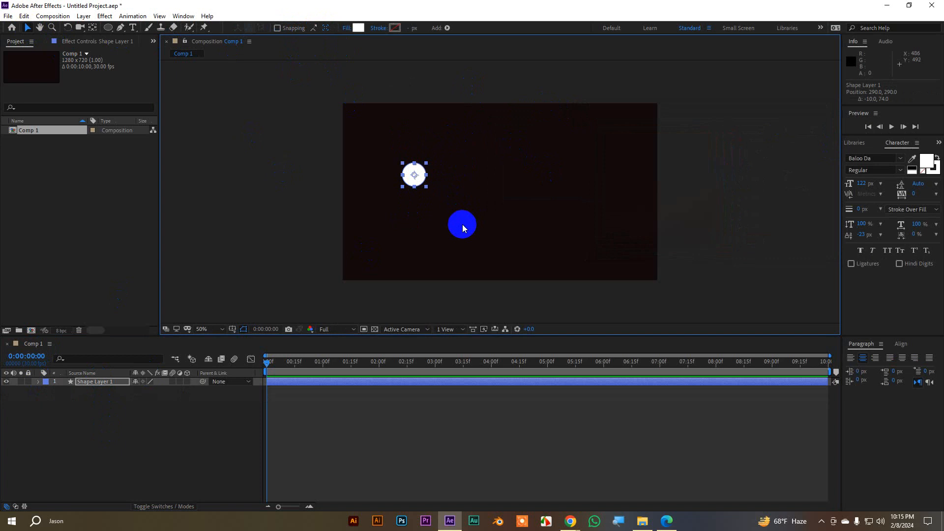
# - Keyframe the circle's scale at the start of the composition and enlarge it to about 222% at frame 20
pyautogui.press('s')
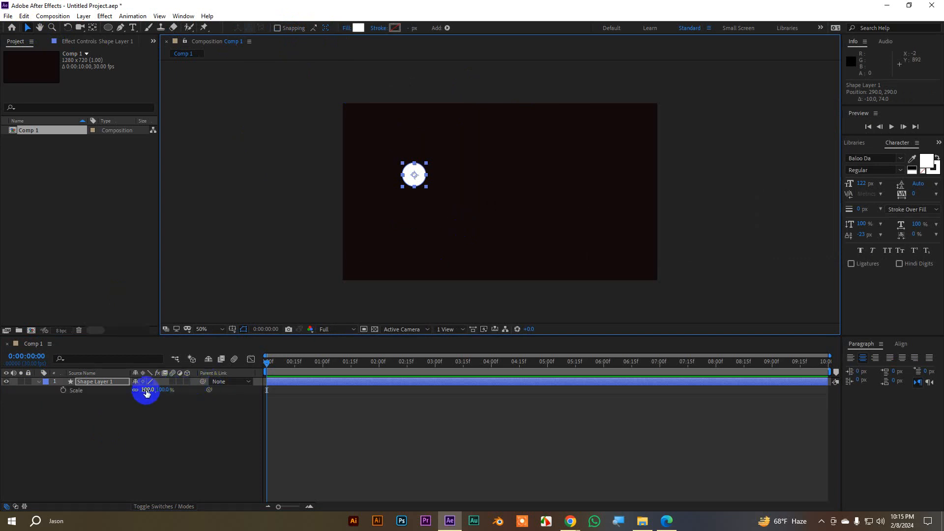
pyautogui.click(63, 391)
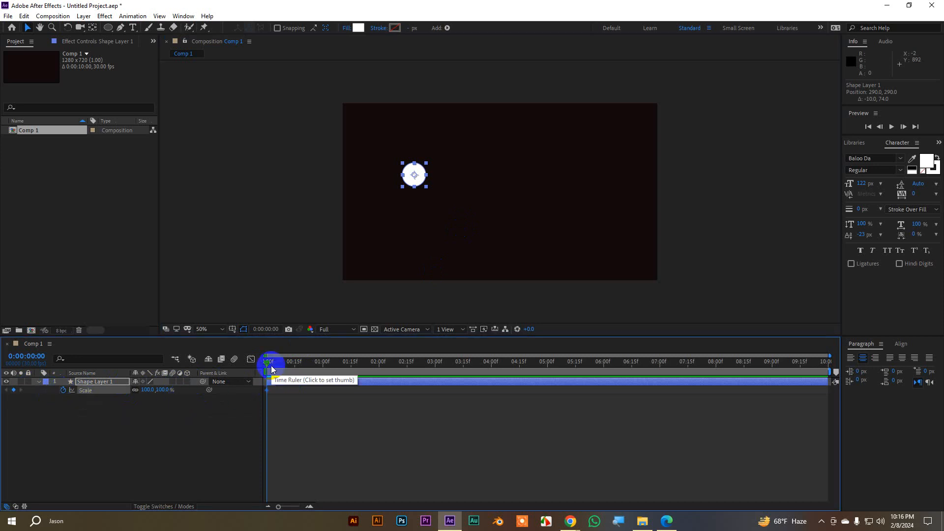
pyautogui.hotkey('shift', 'pagedown')
pyautogui.hotkey('shift', 'pagedown')
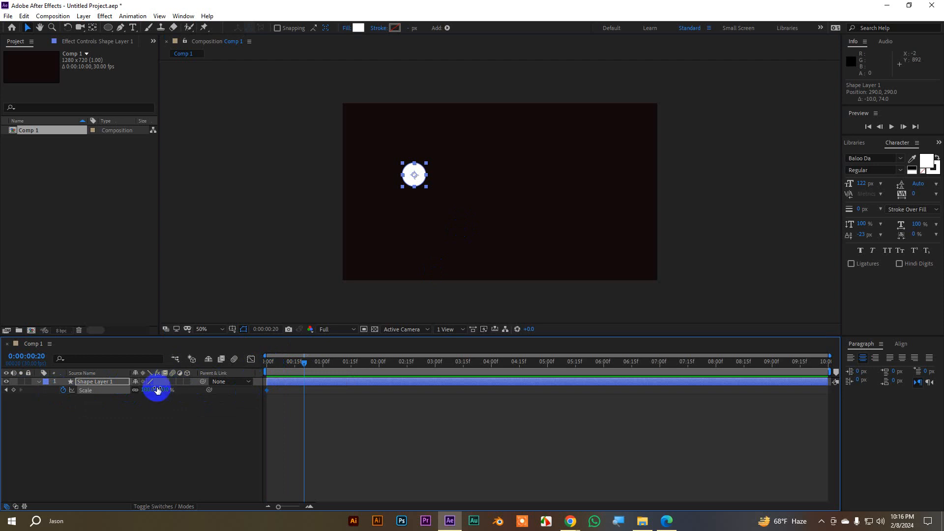
pyautogui.moveTo(152, 391); pyautogui.dragTo(194, 390)
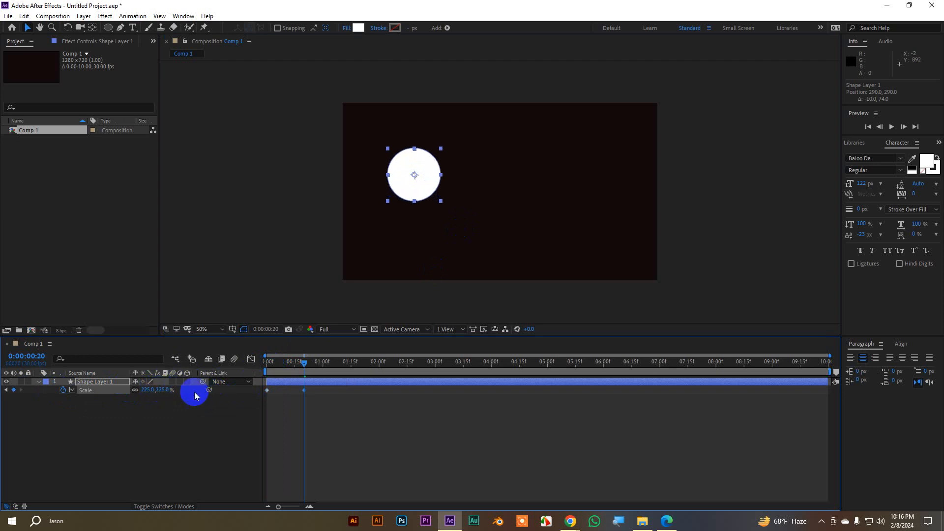
# - Preview the circle's scale animation from the start of the composition
pyautogui.click(39, 382)
pyautogui.click(220, 417)
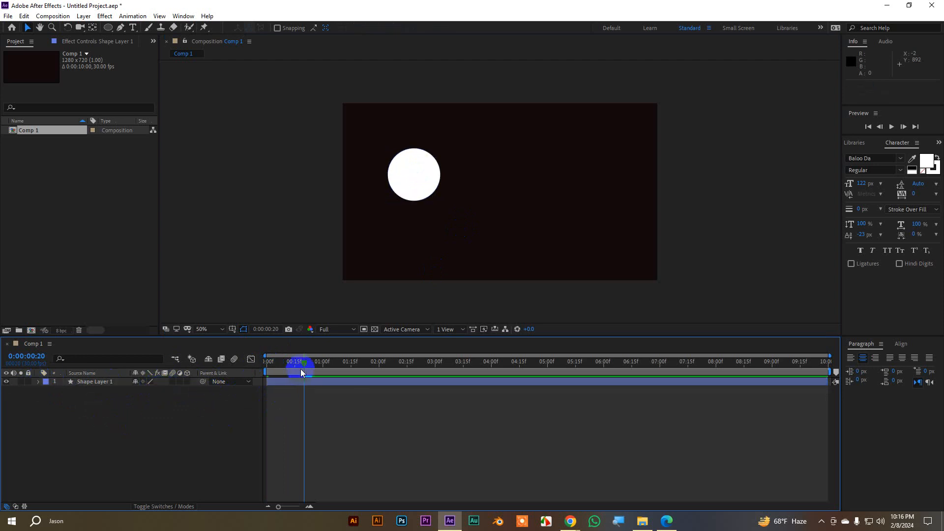
pyautogui.moveTo(301, 370); pyautogui.dragTo(220, 369)
pyautogui.press('space')
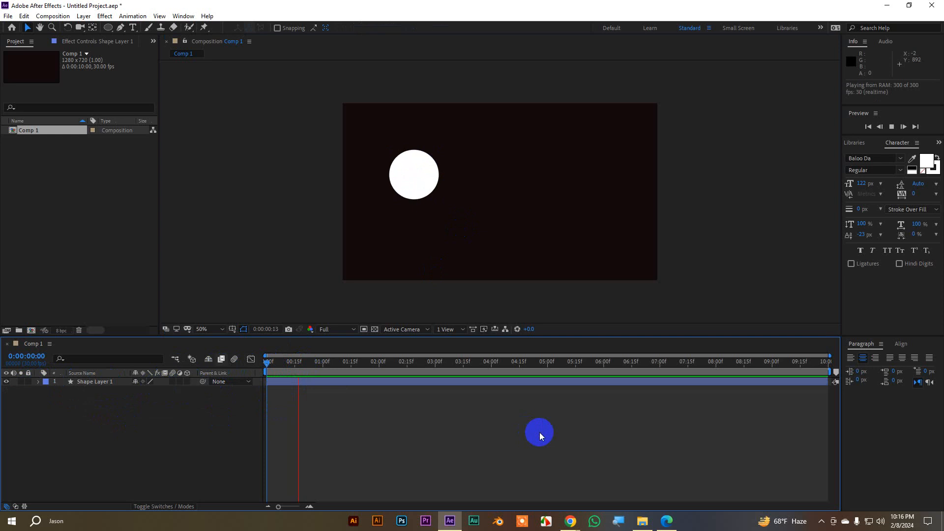
# - Move the enlarged circle toward the left side of the composition, to about position 196, 340
pyautogui.click(99, 382)
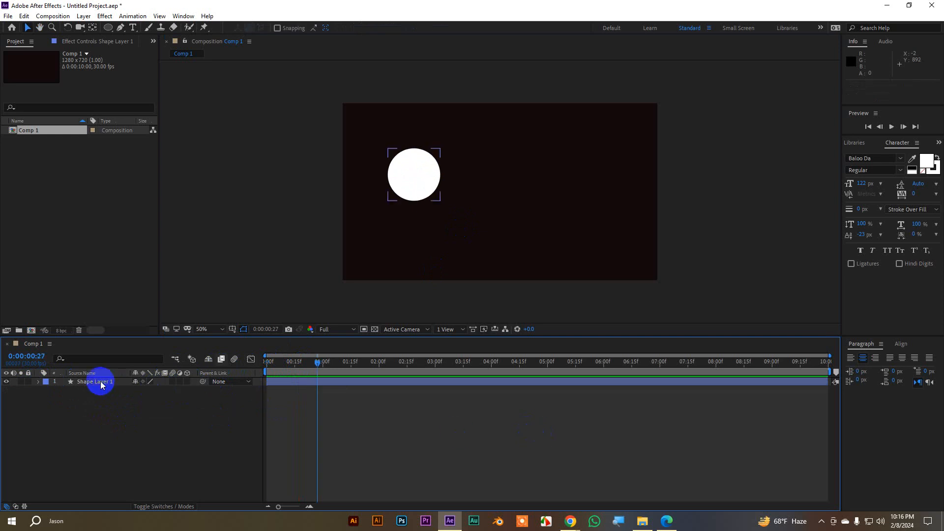
pyautogui.moveTo(426, 172); pyautogui.dragTo(402, 184)
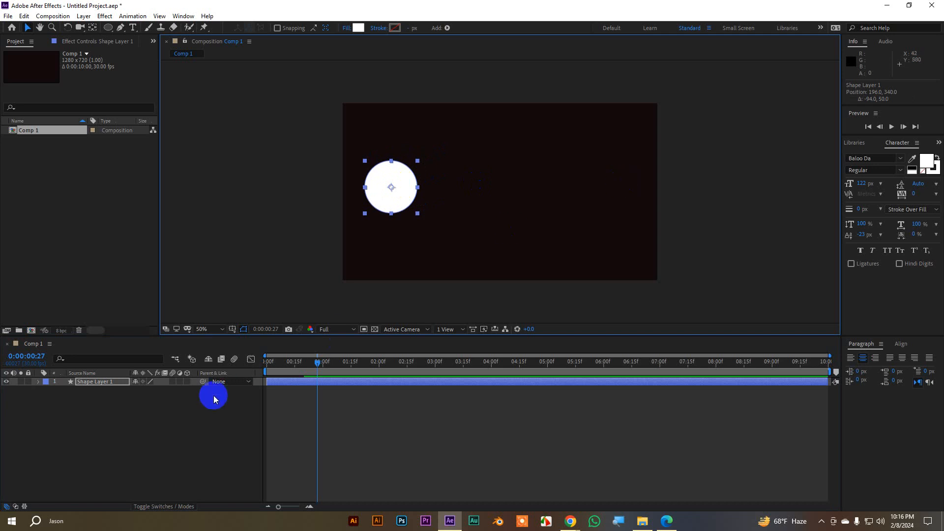
# - Duplicate the circle layer three times and space the copies out in a horizontal row with the original
pyautogui.hotkey('ctrl', 'd')
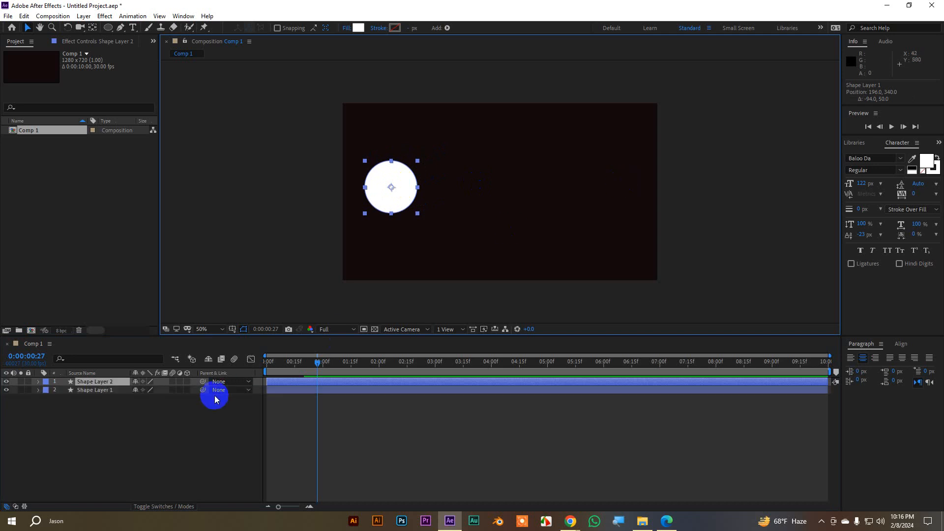
pyautogui.moveTo(404, 173); pyautogui.dragTo(608, 188)
pyautogui.hotkey('ctrl', 'd')
pyautogui.hotkey('ctrl', 'd')
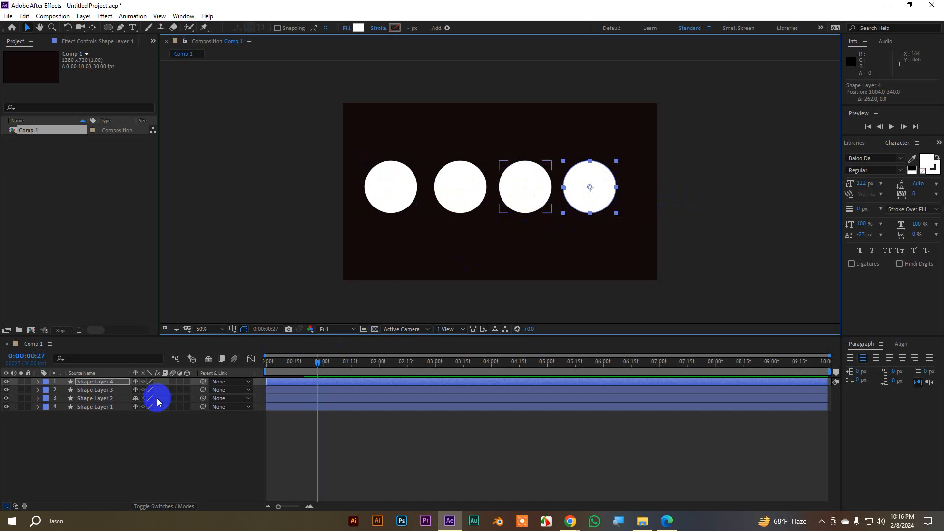
# - Preview the scale animation of all four circles from the start and look over their layers
pyautogui.moveTo(318, 362); pyautogui.dragTo(236, 365)
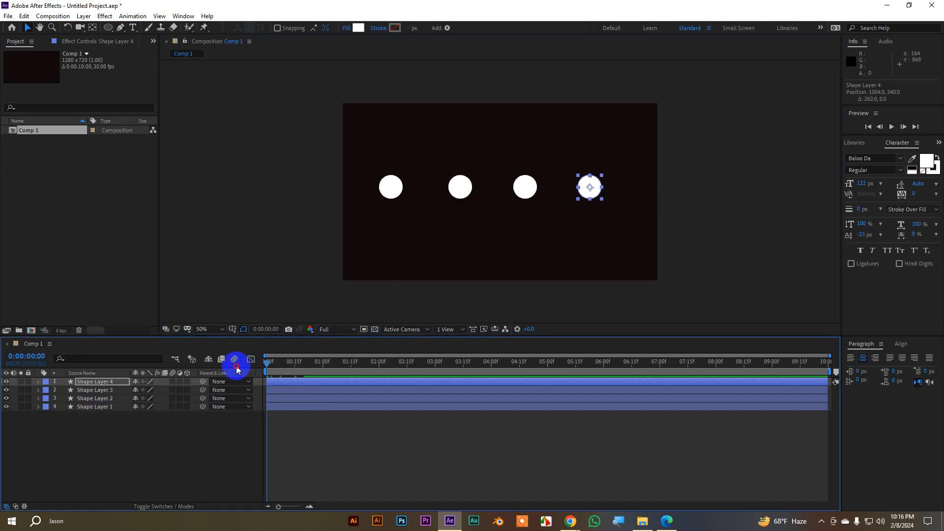
pyautogui.press('space')
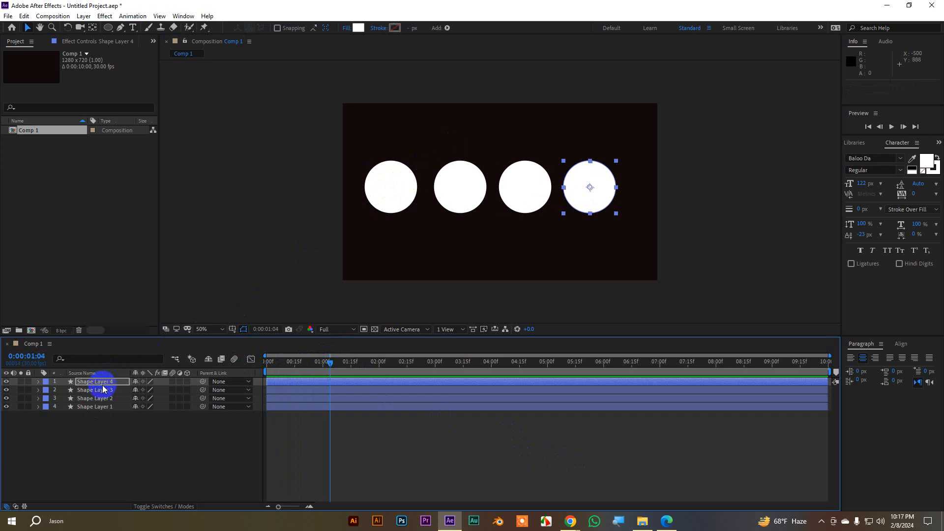
pyautogui.moveTo(106, 422); pyautogui.dragTo(95, 382)
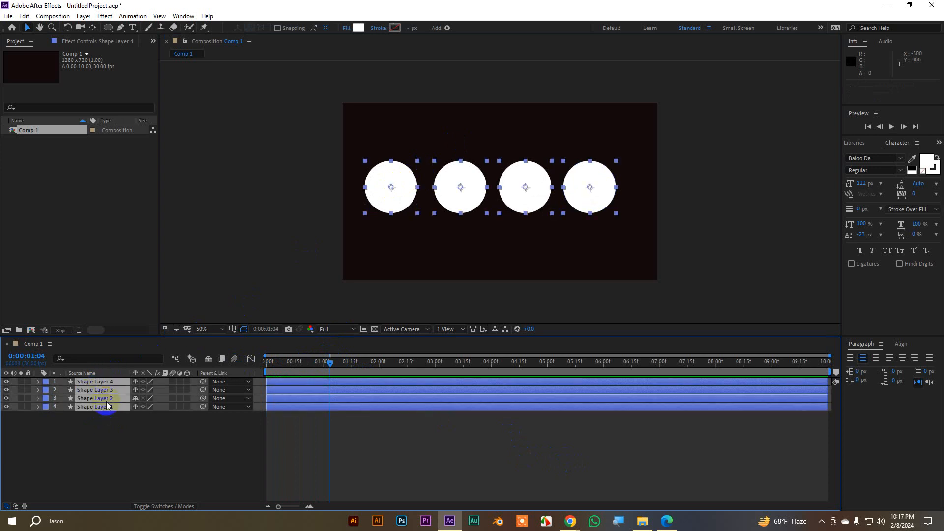
pyautogui.click(116, 421)
pyautogui.click(102, 382)
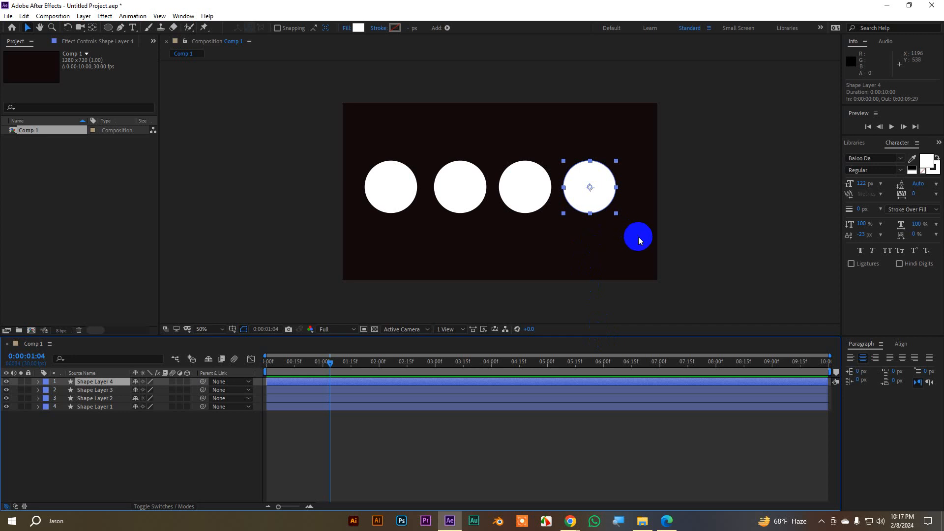
# - Delete the three duplicate circles, keeping only the original leftmost one
pyautogui.moveTo(638, 237); pyautogui.dragTo(374, 155)
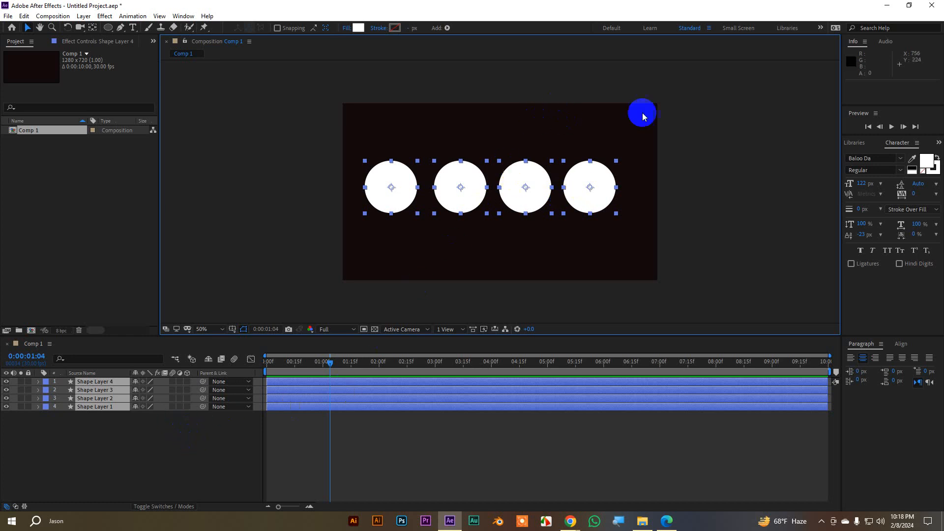
pyautogui.moveTo(438, 131); pyautogui.dragTo(606, 241)
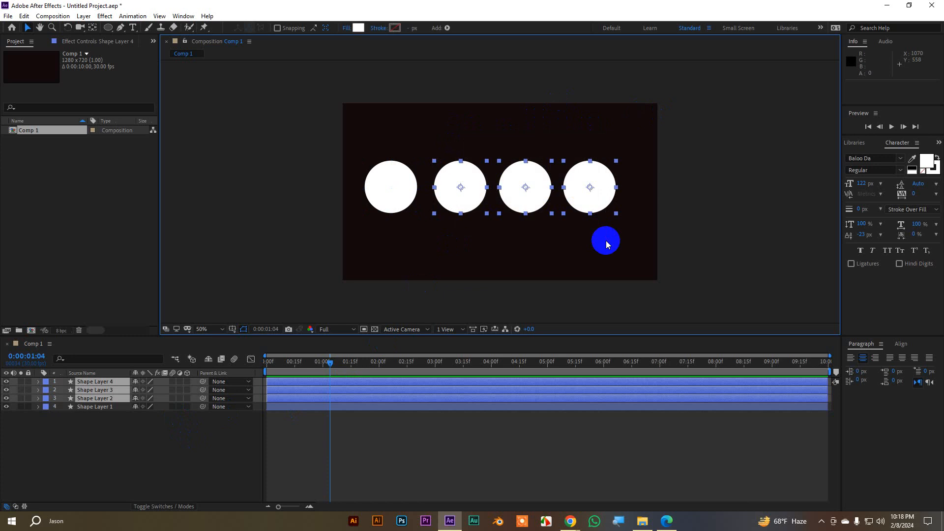
pyautogui.press('Delete')
# - Preview the remaining circle's animation from the start of the composition
pyautogui.click(271, 359)
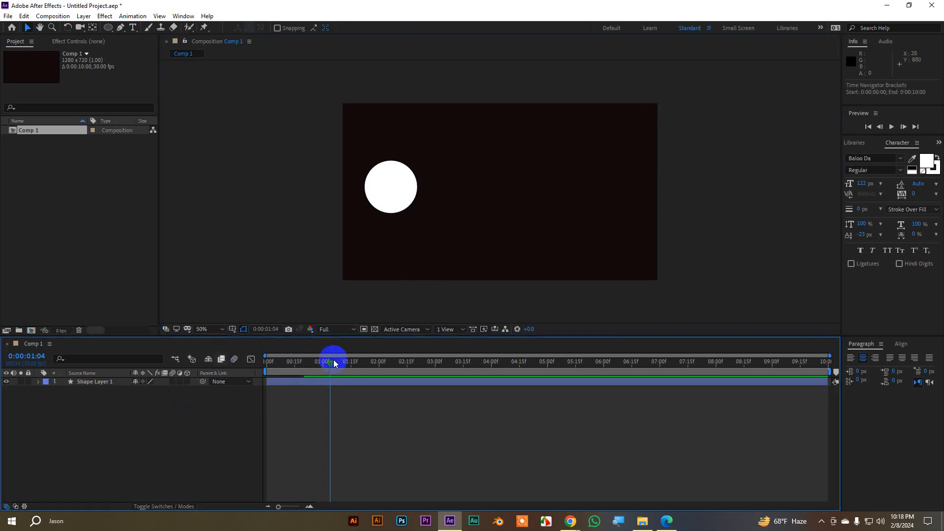
pyautogui.moveTo(333, 359); pyautogui.dragTo(231, 363)
pyautogui.press('space')
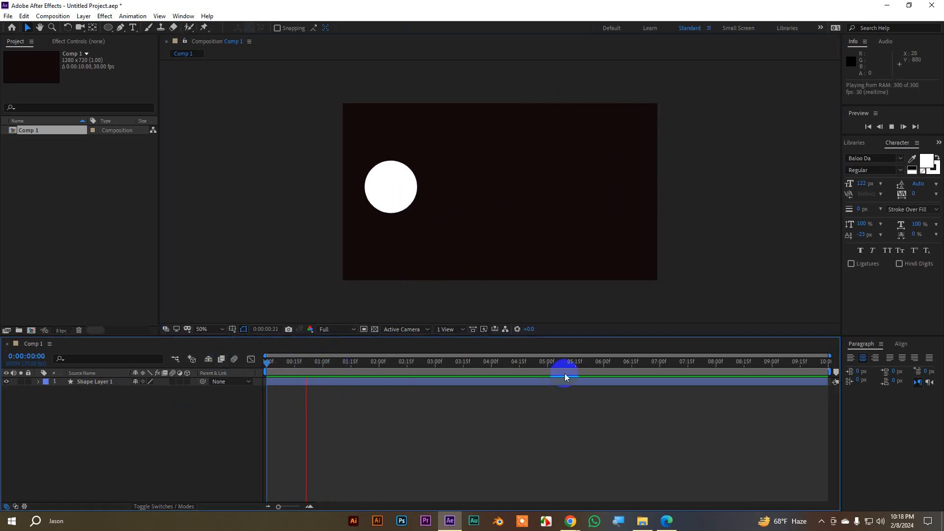
pyautogui.press('space')
# - Reveal the circle's scale keyframes and set the scale to 50% at the first keyframe
pyautogui.click(108, 381)
pyautogui.press('u')
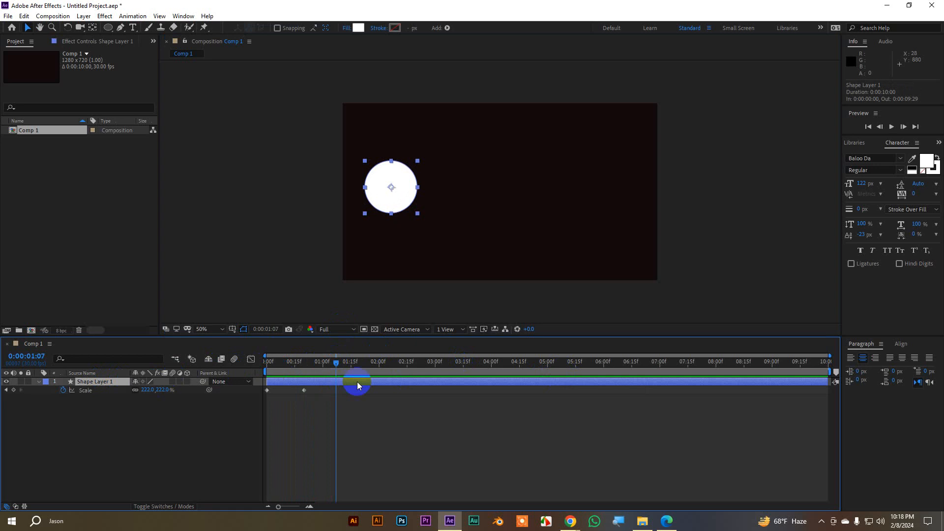
pyautogui.moveTo(327, 362); pyautogui.dragTo(259, 366)
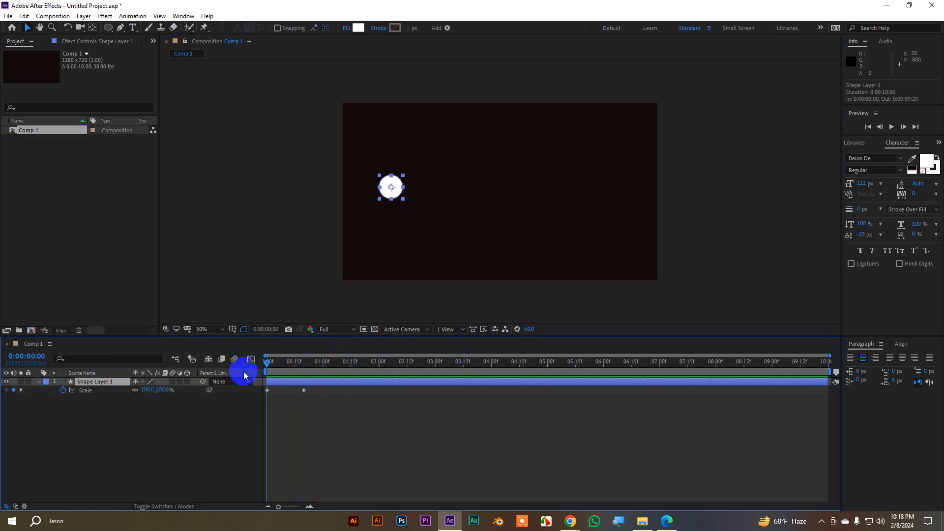
pyautogui.click(148, 389)
pyautogui.write('50')
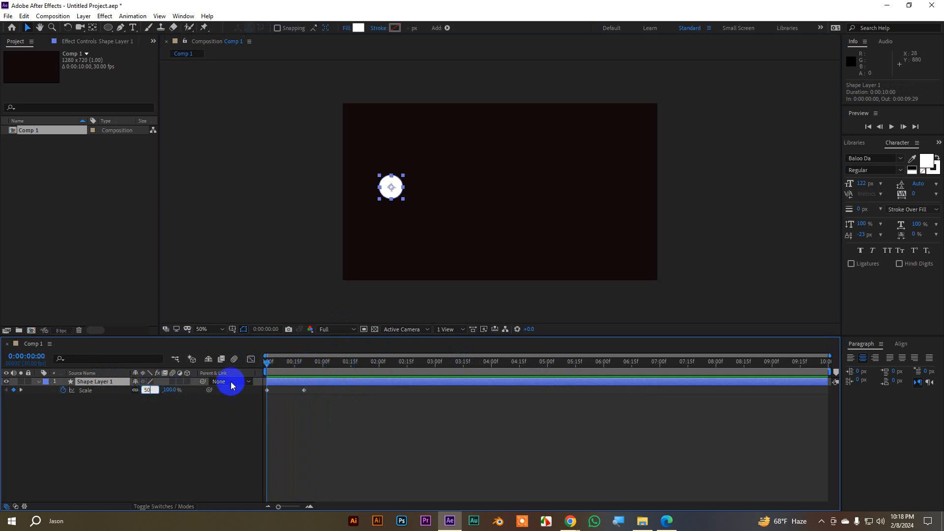
pyautogui.press('Return')
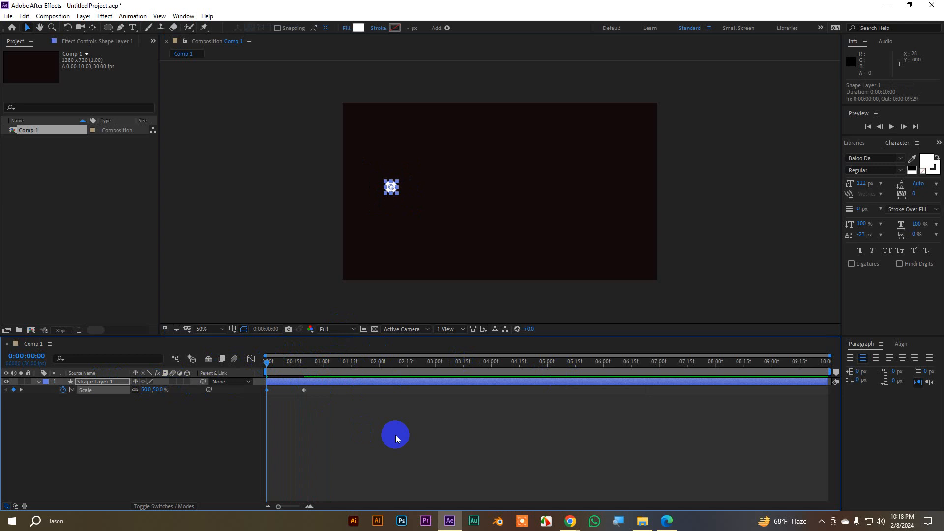
# - Play back the revised scale animation and collapse the shape layer's properties
pyautogui.press('space')
pyautogui.press('v')
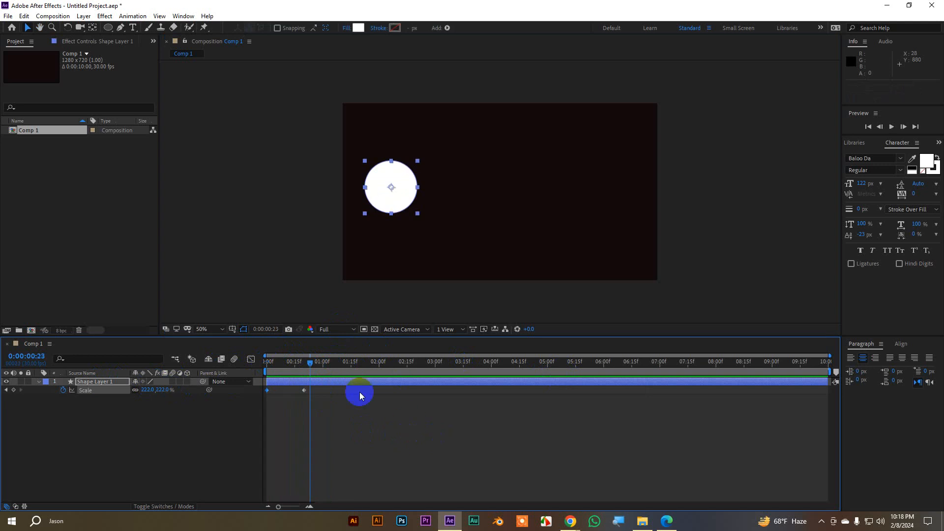
pyautogui.click(40, 382)
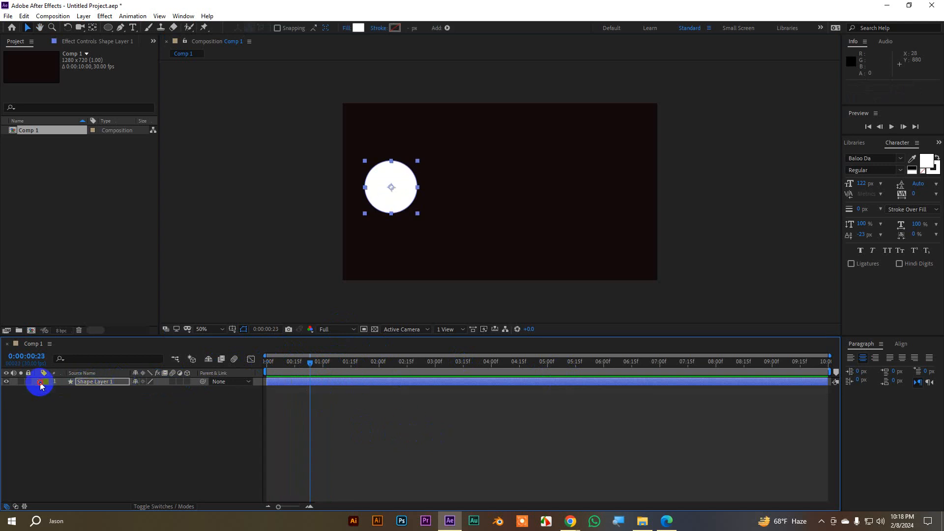
# - Add a Repeater to the contents of the circle's shape layer
pyautogui.click(39, 382)
pyautogui.click(47, 398)
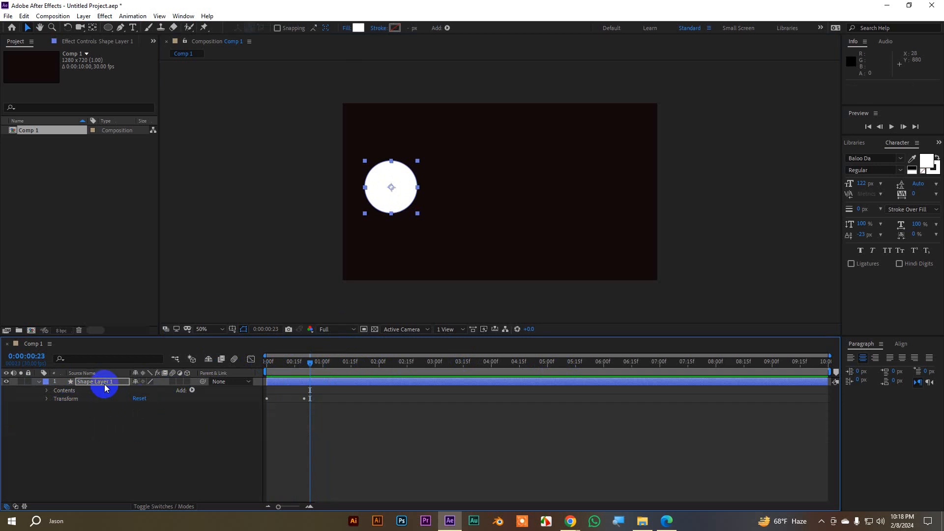
pyautogui.click(192, 395)
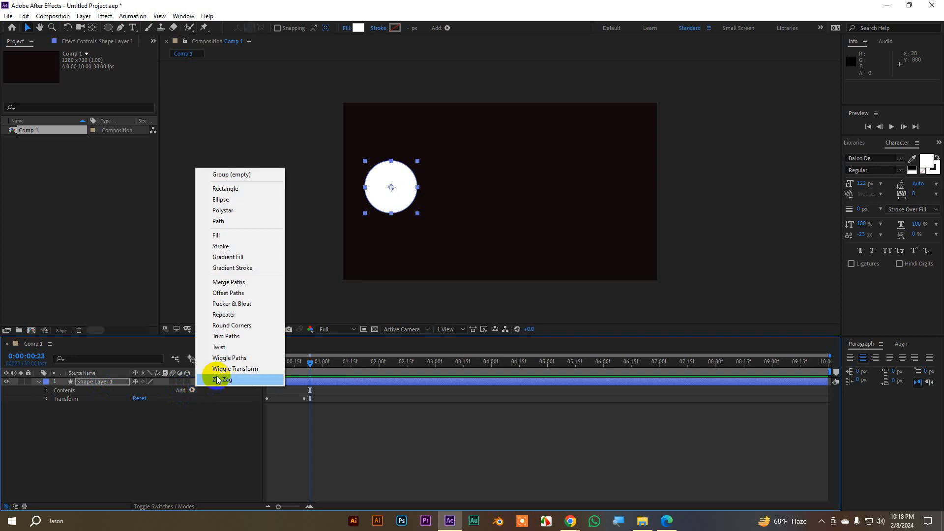
pyautogui.click(230, 318)
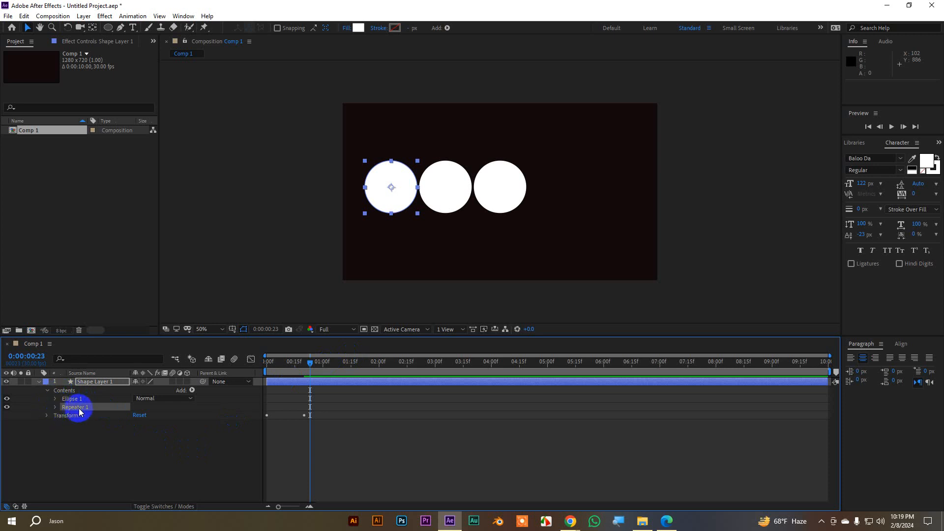
# - Try adding a second Repeater to the shape layer's contents and undo it
pyautogui.click(192, 391)
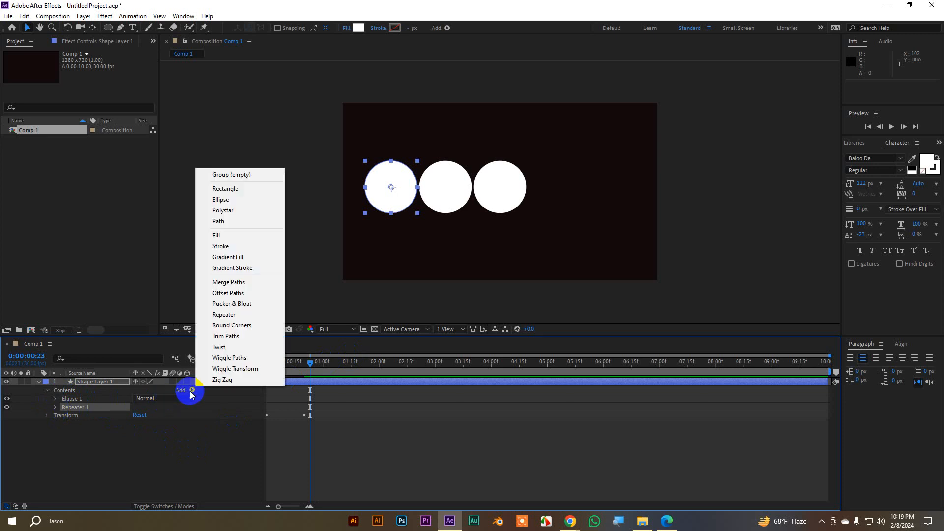
pyautogui.click(224, 314)
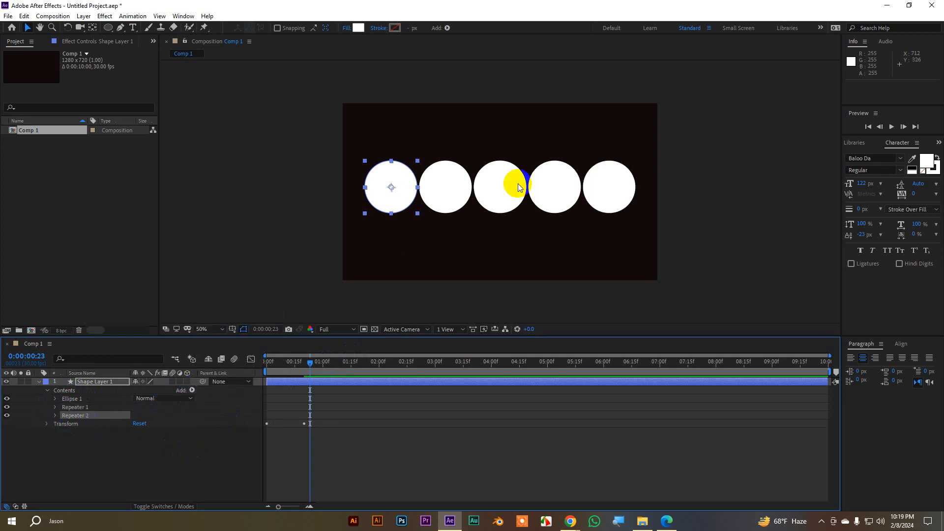
pyautogui.hotkey('ctrl', 'z')
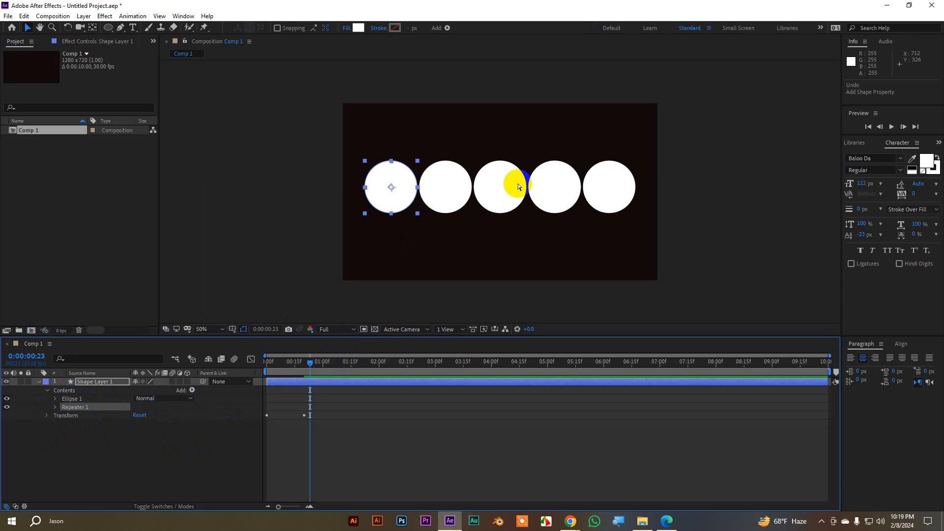
# - Set the Repeater's copies to 5 and move the row of circles to about position 202, 372
pyautogui.click(54, 407)
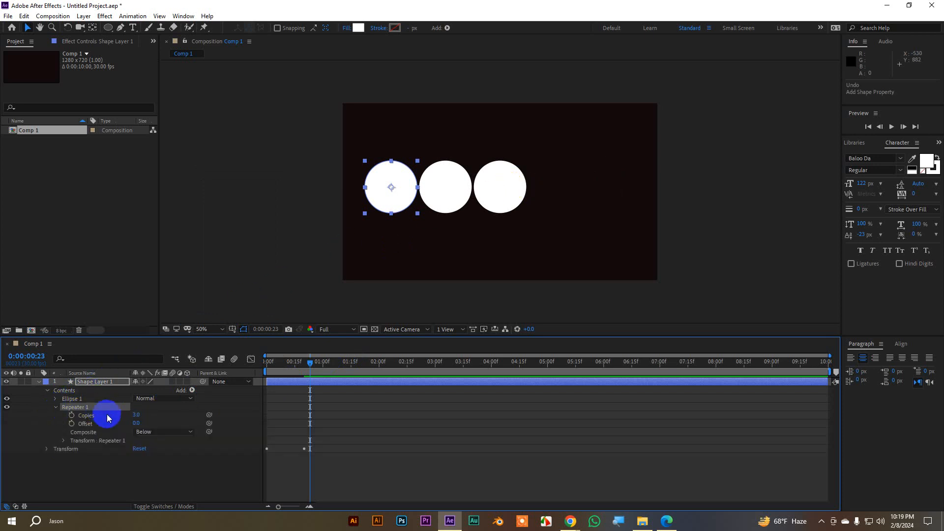
pyautogui.click(149, 432)
pyautogui.click(157, 443)
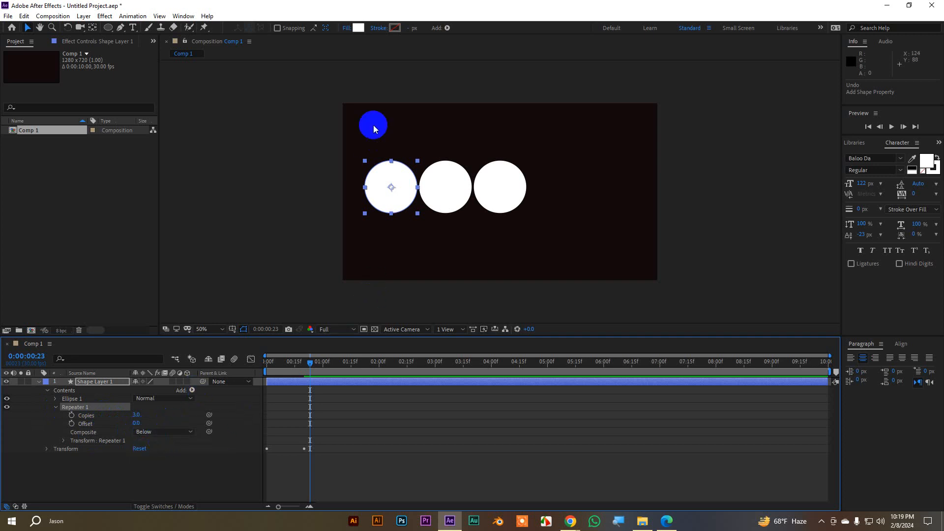
pyautogui.click(137, 416)
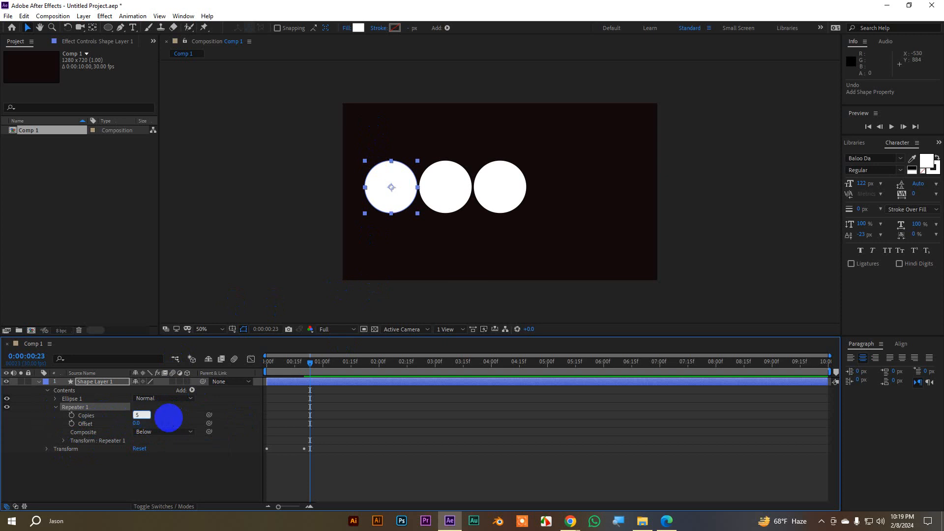
pyautogui.write('5')
pyautogui.click(510, 234)
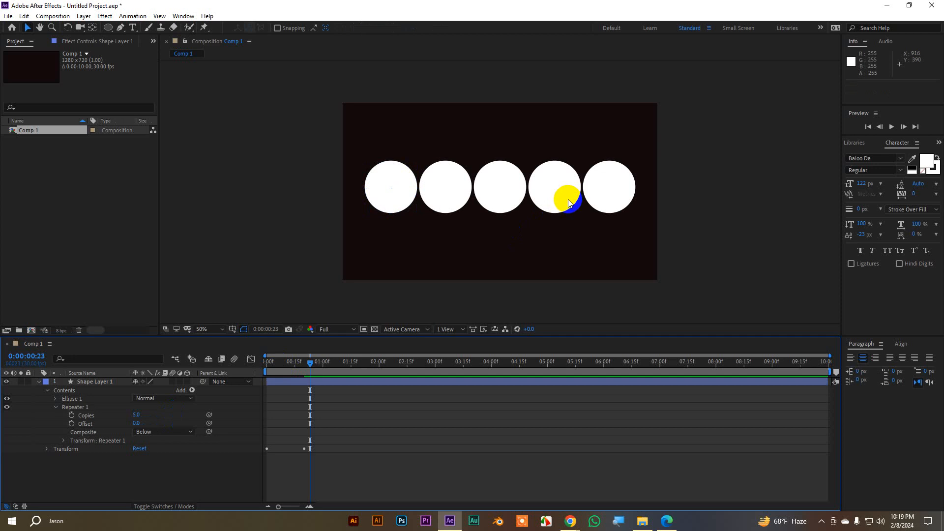
pyautogui.click(386, 180)
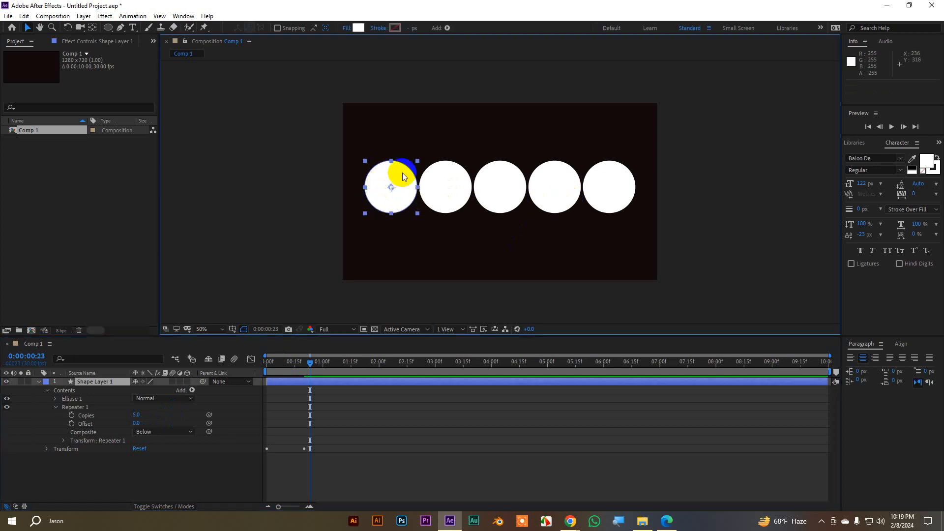
pyautogui.moveTo(402, 176)
pyautogui.mouseDown()
pyautogui.moveTo(401, 128)
pyautogui.moveTo(380, 186)
pyautogui.moveTo(394, 203)
pyautogui.moveTo(402, 181)
pyautogui.mouseUp()
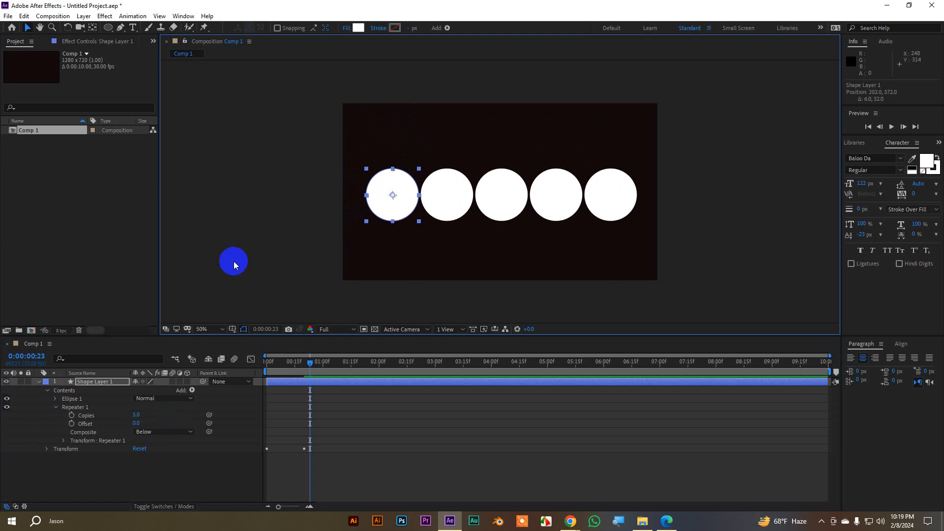
# - Expand the Repeater's transform settings and set its Position to 105, 0, trying and undoing anchor point and scale changes
pyautogui.click(78, 441)
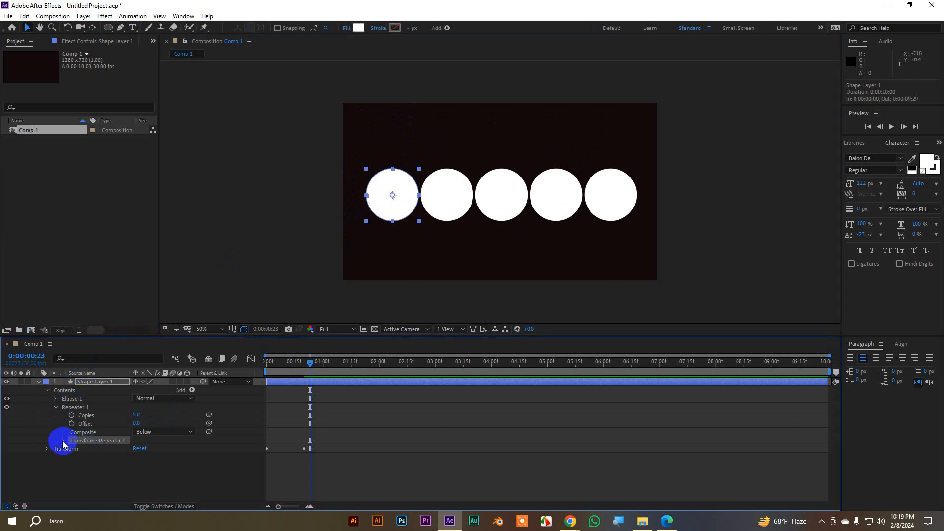
pyautogui.click(64, 441)
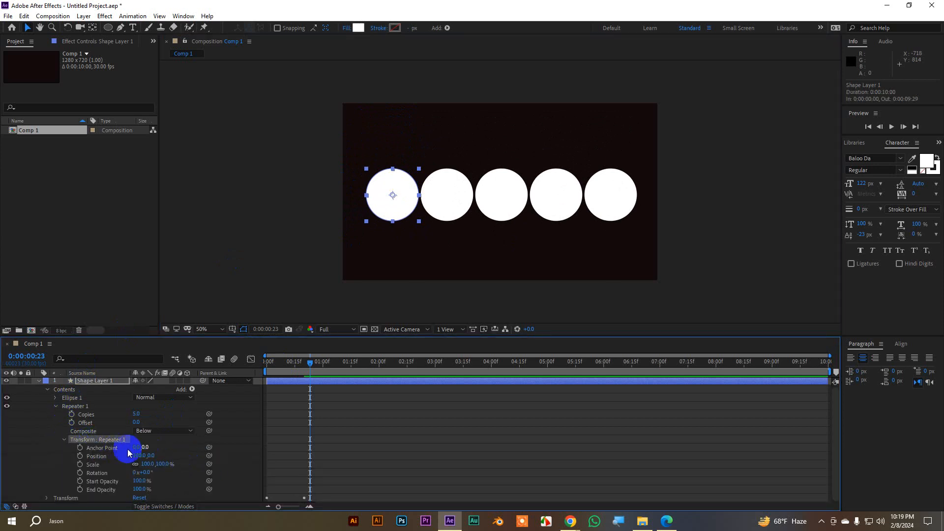
pyautogui.moveTo(134, 448); pyautogui.dragTo(228, 444)
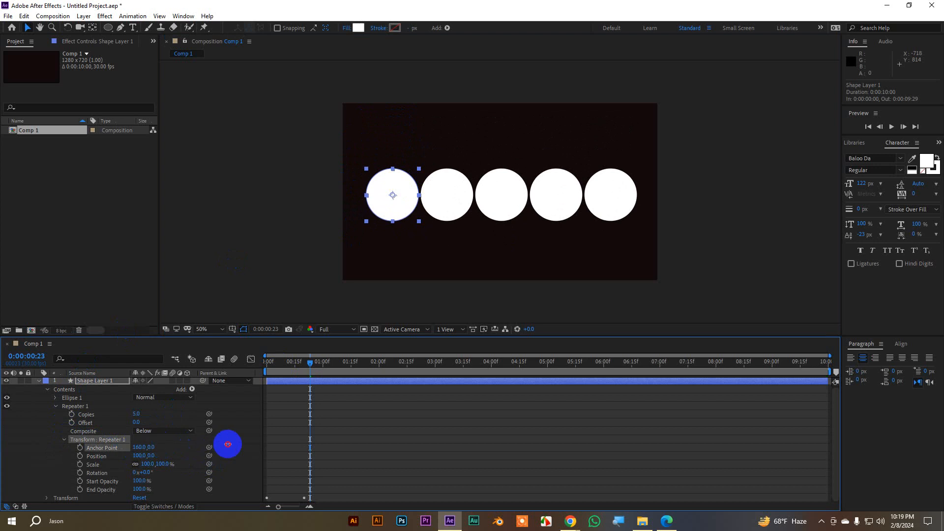
pyautogui.hotkey('ctrl', 'z')
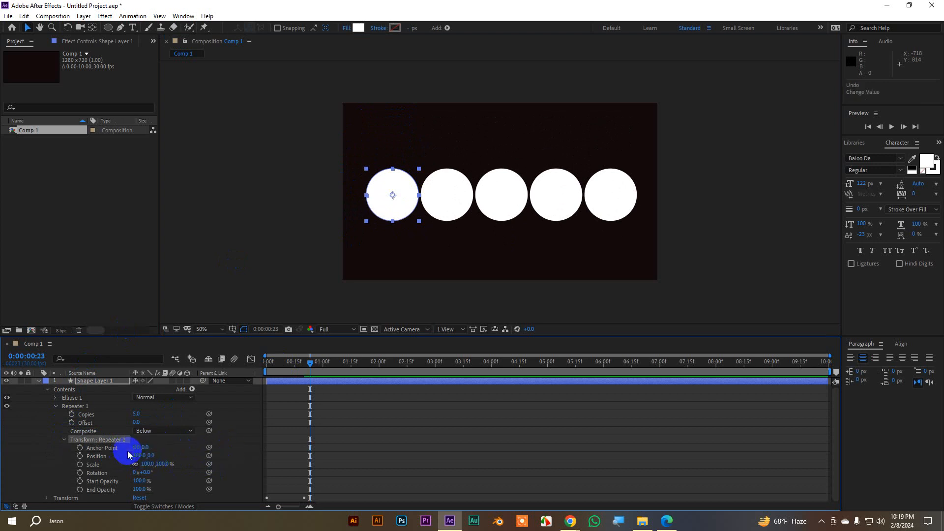
pyautogui.moveTo(128, 455); pyautogui.dragTo(156, 446)
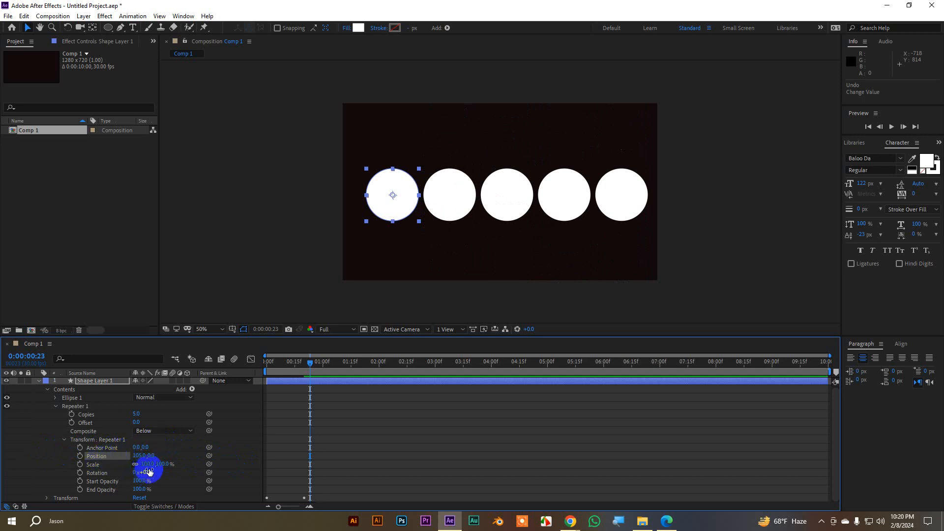
pyautogui.moveTo(143, 465); pyautogui.dragTo(170, 482)
pyautogui.hotkey('ctrl', 'z')
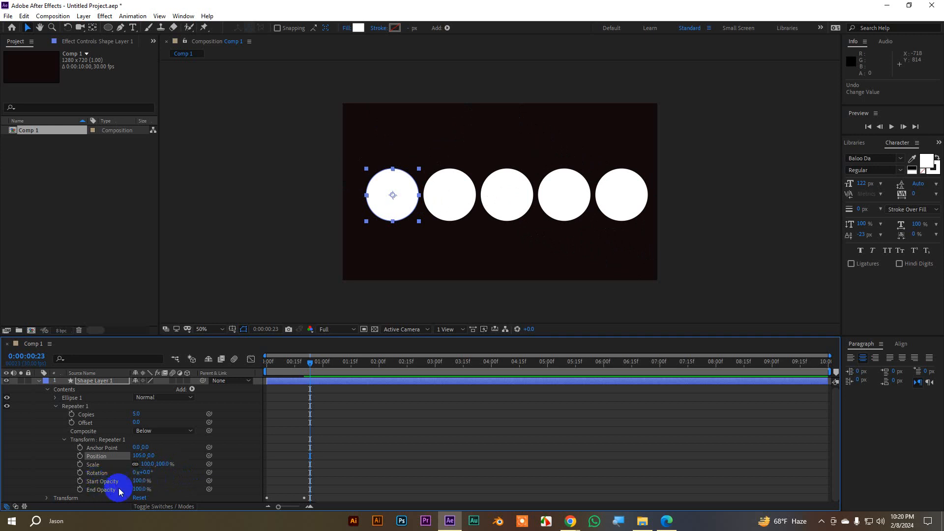
# - Try fading the copies by lowering the Repeater's End Opacity to 0%, and restore it to 100%
pyautogui.click(140, 481)
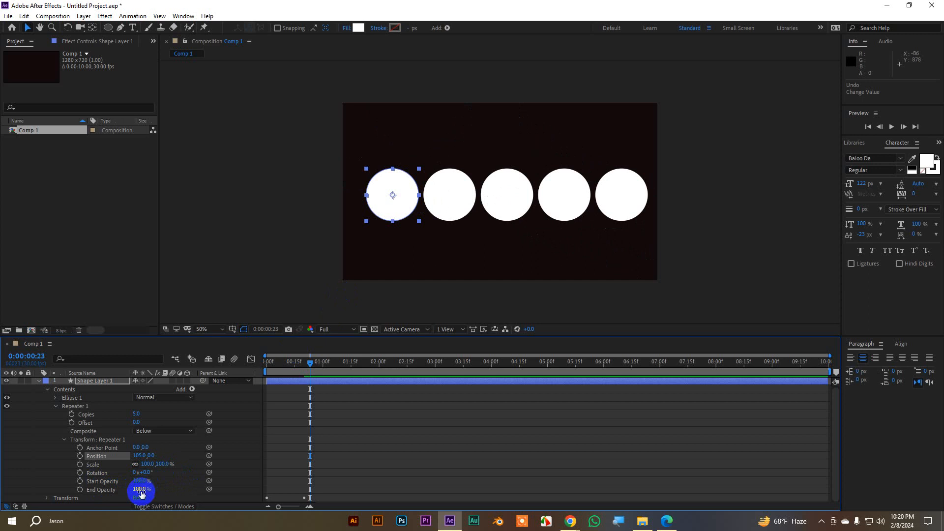
pyautogui.moveTo(137, 480); pyautogui.dragTo(205, 482)
pyautogui.moveTo(147, 494); pyautogui.dragTo(59, 490)
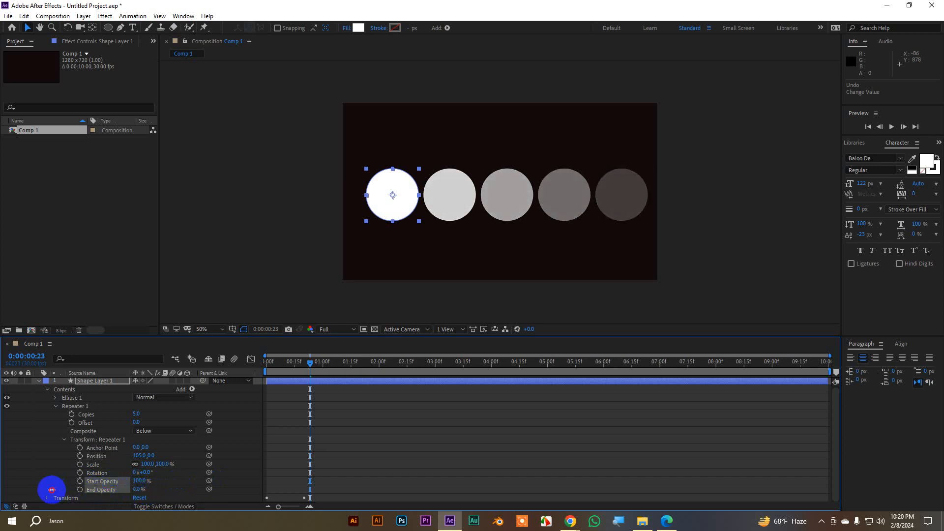
pyautogui.click(707, 266)
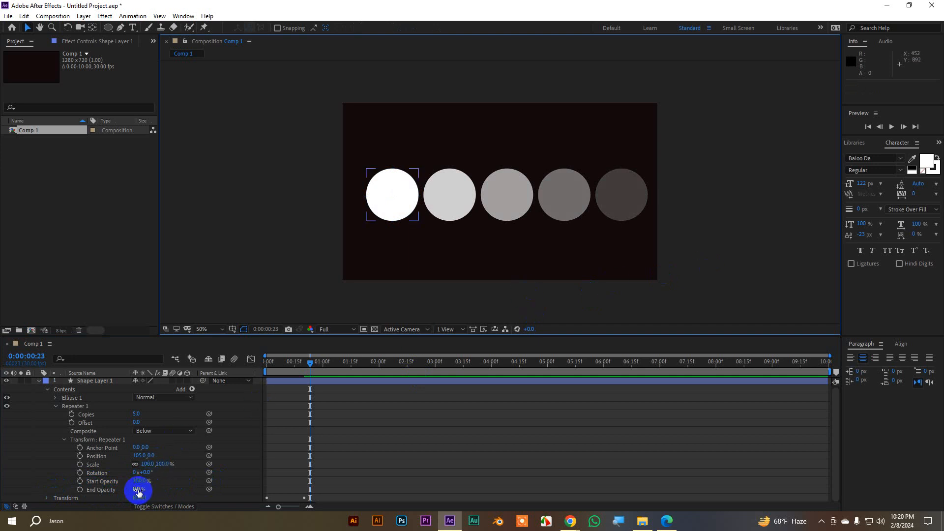
pyautogui.moveTo(138, 493); pyautogui.dragTo(225, 480)
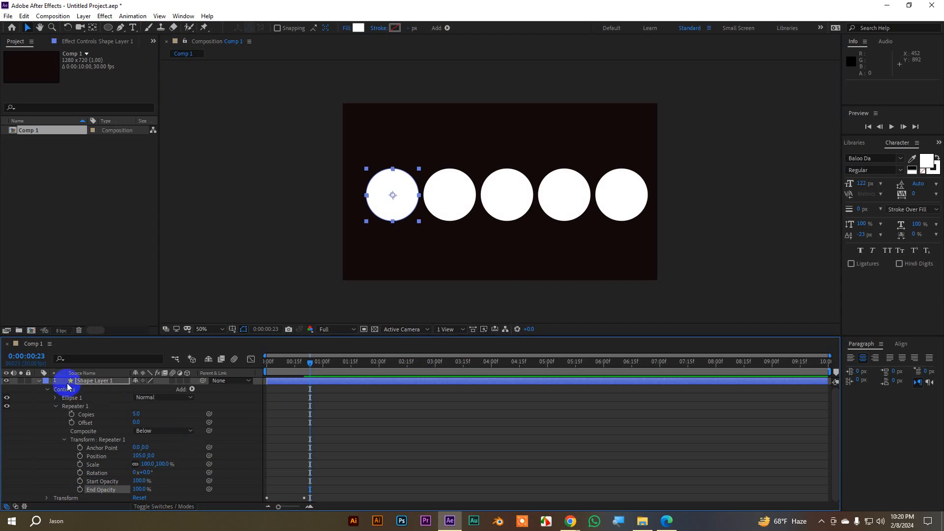
# - Collapse the shape layer and delete its Repeater and the layer itself from the composition
pyautogui.click(39, 381)
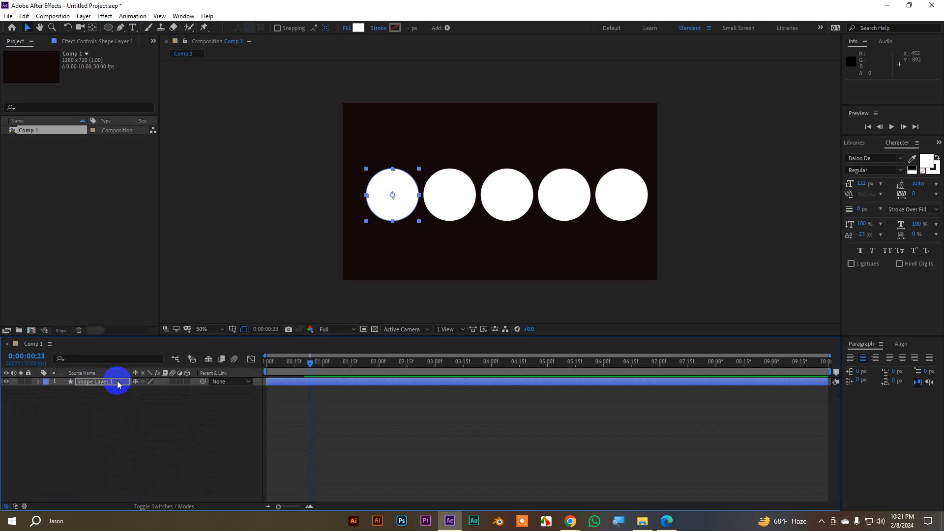
pyautogui.press('Delete')
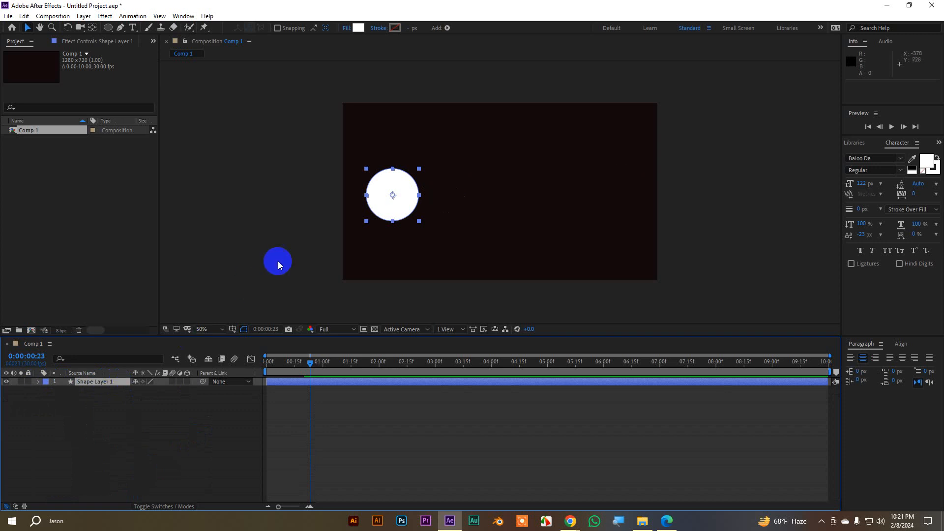
pyautogui.press('Delete')
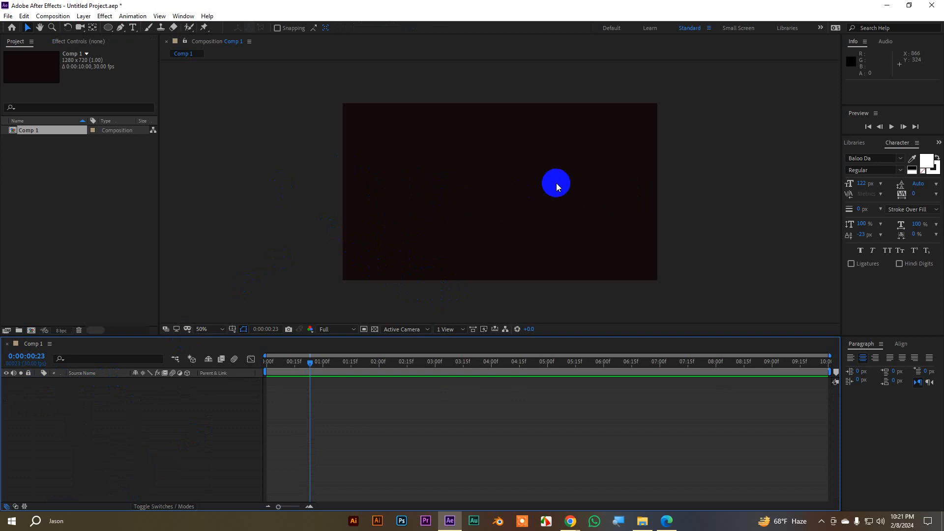
# - Enlarge the timeline area and fit the empty composition to the viewer
pyautogui.scroll(1, 496, 267)
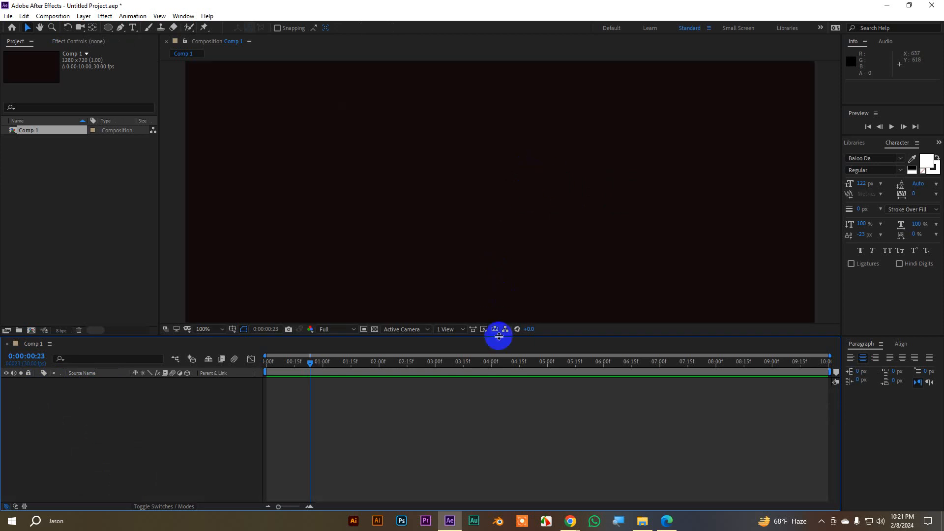
pyautogui.moveTo(502, 342); pyautogui.dragTo(501, 426)
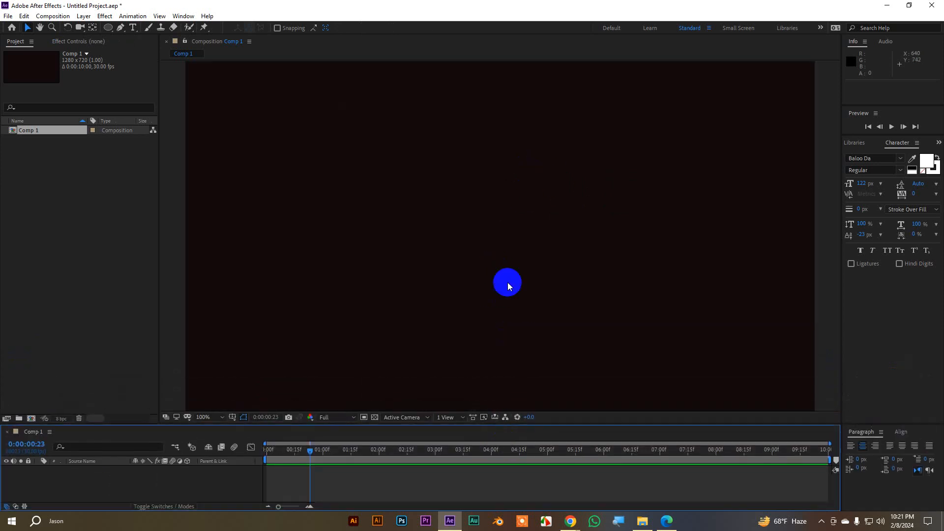
pyautogui.scroll(-1, 503, 219)
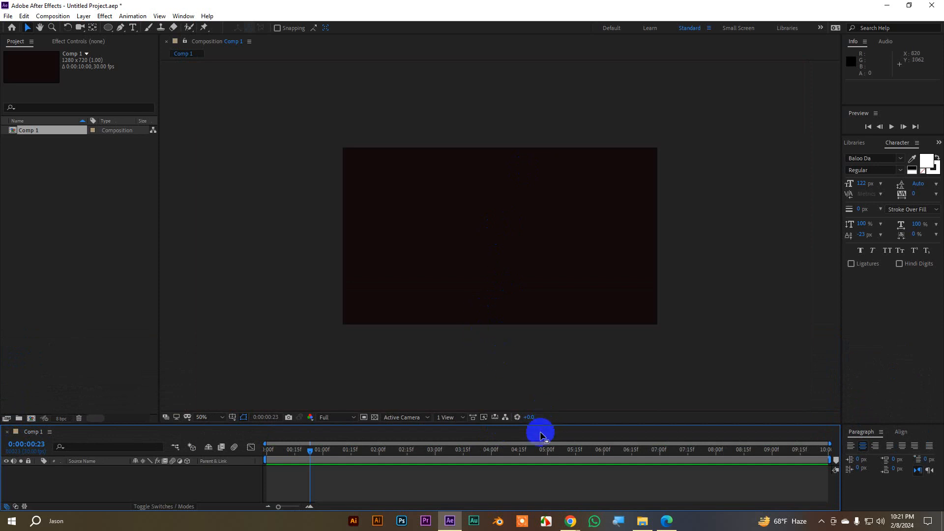
pyautogui.moveTo(539, 425); pyautogui.dragTo(517, 302)
pyautogui.click(207, 297)
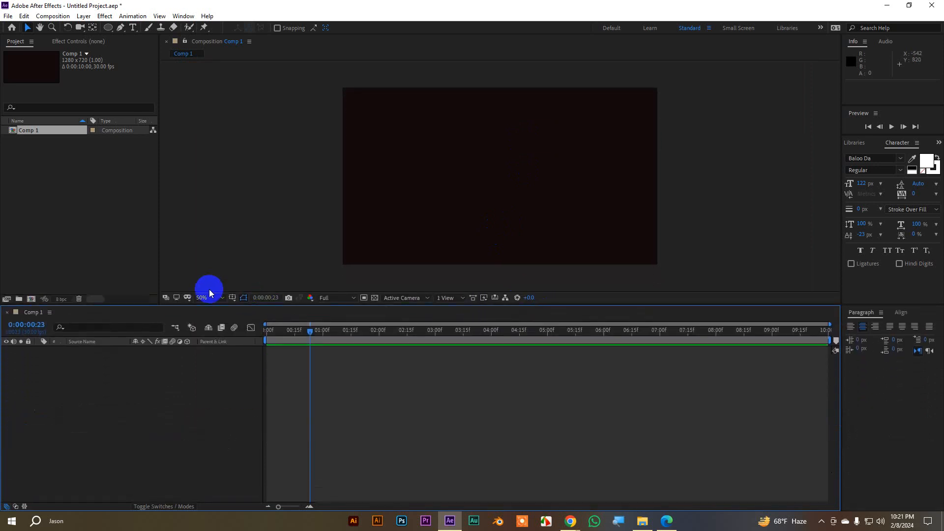
pyautogui.click(211, 309)
# - Switch to File Explorer and import yellow-top-car-png-7.png, vector-zig-zag-road.jpg and Cartoon_space_rocket.png into the After Effects project
pyautogui.click(643, 521)
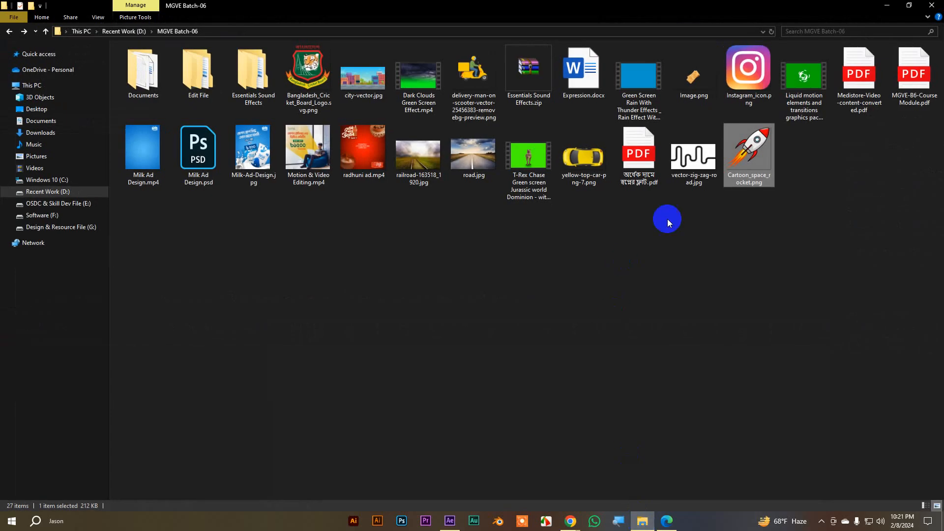
pyautogui.keyDown('ctrl'); pyautogui.click(580, 155); pyautogui.keyUp('ctrl')
pyautogui.keyDown('ctrl'); pyautogui.click(687, 162); pyautogui.keyUp('ctrl')
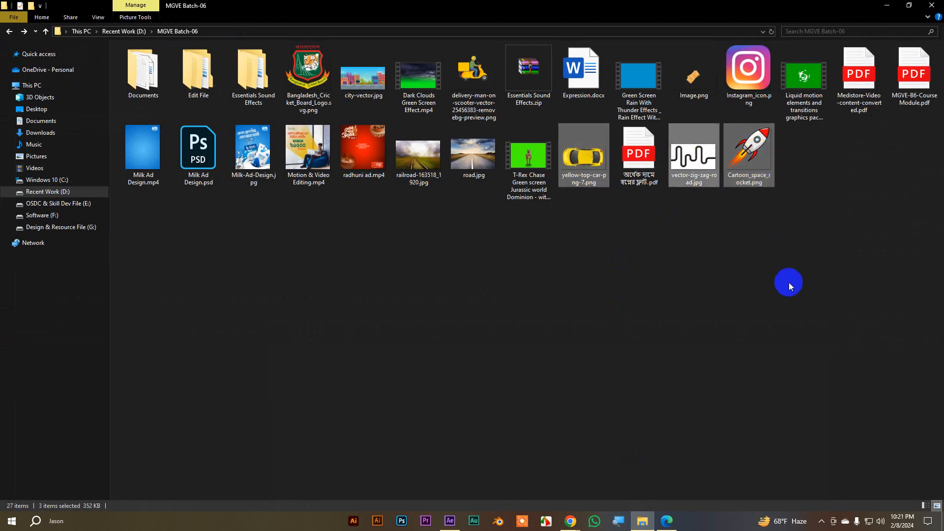
pyautogui.moveTo(749, 156); pyautogui.dragTo(66, 223)
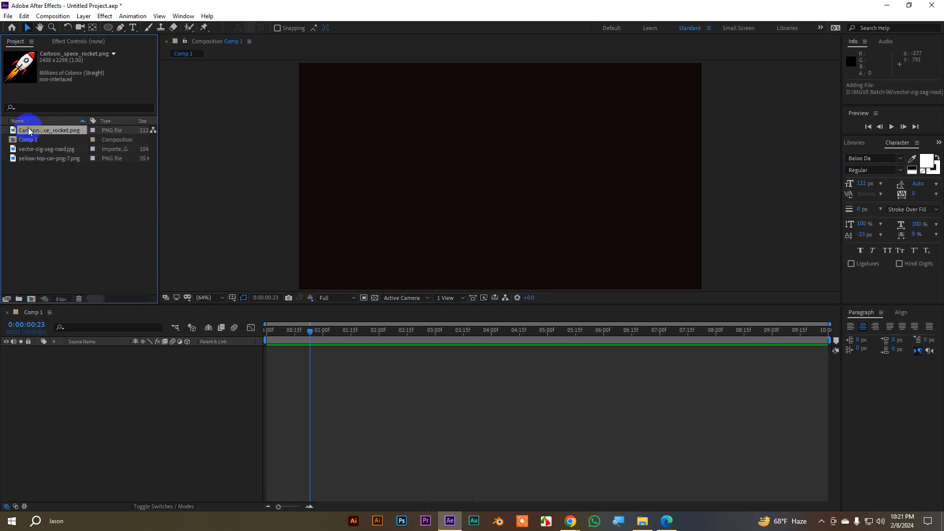
# - Add Cartoon_space_rocket.png to Comp 1 as a layer and scale it down to 5%
pyautogui.moveTo(29, 130); pyautogui.dragTo(111, 397)
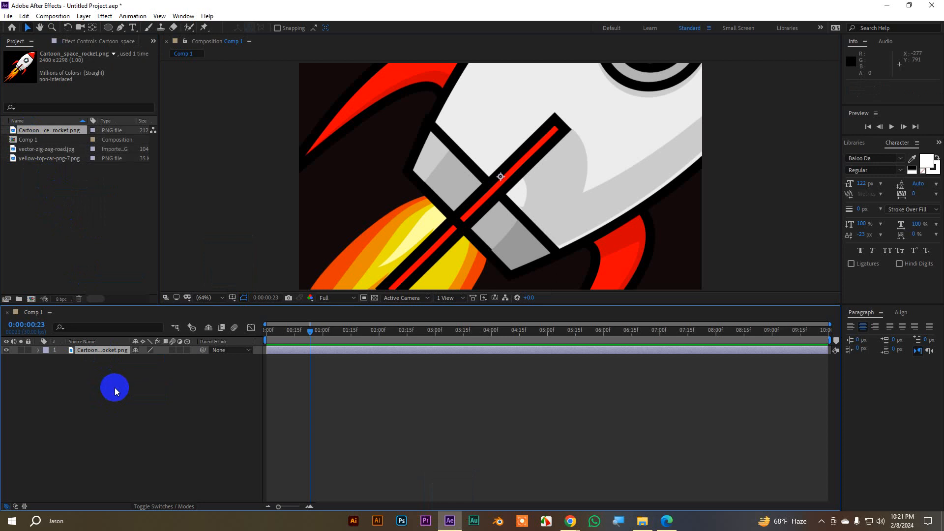
pyautogui.press('s')
pyautogui.moveTo(147, 358); pyautogui.dragTo(114, 369)
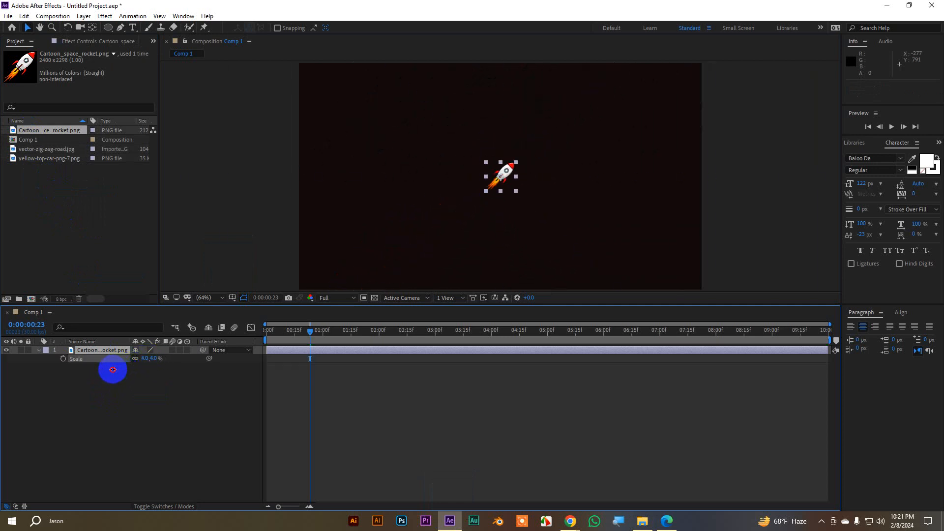
pyautogui.click(733, 182)
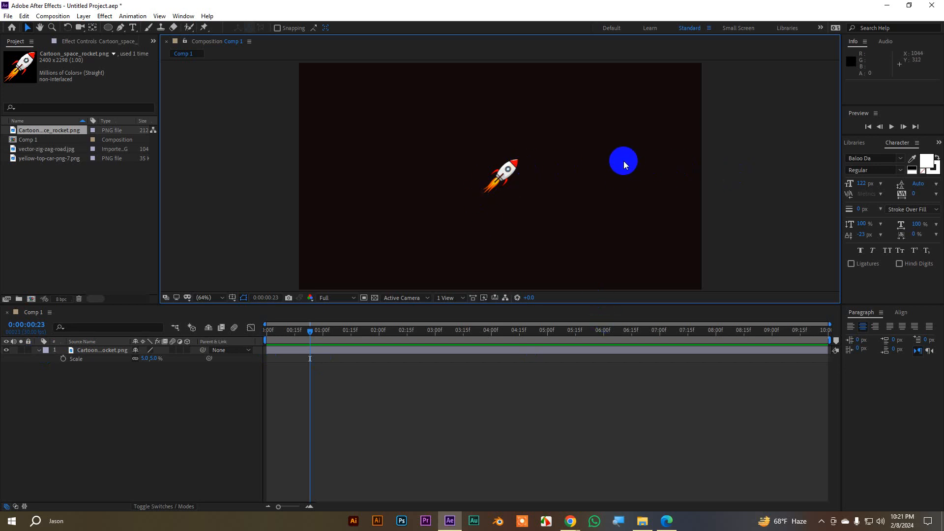
# - Move the rocket to the composition's upper left, about 221.4, 182.0, and enable Position keyframing at 0:00:00:00
pyautogui.moveTo(507, 164)
pyautogui.mouseDown()
pyautogui.moveTo(402, 147)
pyautogui.moveTo(344, 116)
pyautogui.moveTo(338, 101)
pyautogui.moveTo(372, 81)
pyautogui.moveTo(465, 76)
pyautogui.moveTo(631, 92)
pyautogui.moveTo(651, 132)
pyautogui.moveTo(661, 196)
pyautogui.moveTo(652, 247)
pyautogui.moveTo(579, 266)
pyautogui.moveTo(424, 271)
pyautogui.moveTo(344, 259)
pyautogui.moveTo(313, 174)
pyautogui.moveTo(315, 88)
pyautogui.moveTo(413, 72)
pyautogui.moveTo(597, 194)
pyautogui.moveTo(684, 126)
pyautogui.moveTo(559, 97)
pyautogui.moveTo(468, 179)
pyautogui.moveTo(497, 157)
pyautogui.mouseUp()
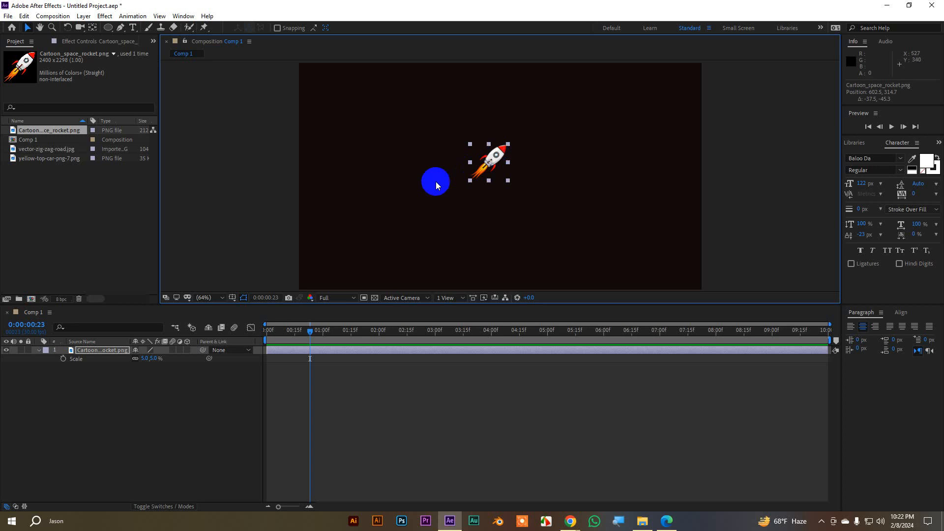
pyautogui.press('p')
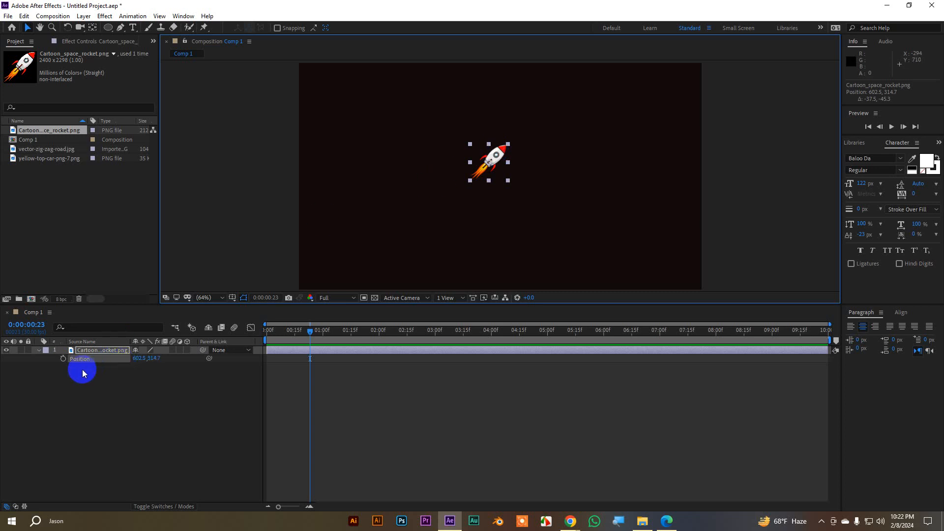
pyautogui.moveTo(312, 330); pyautogui.dragTo(234, 335)
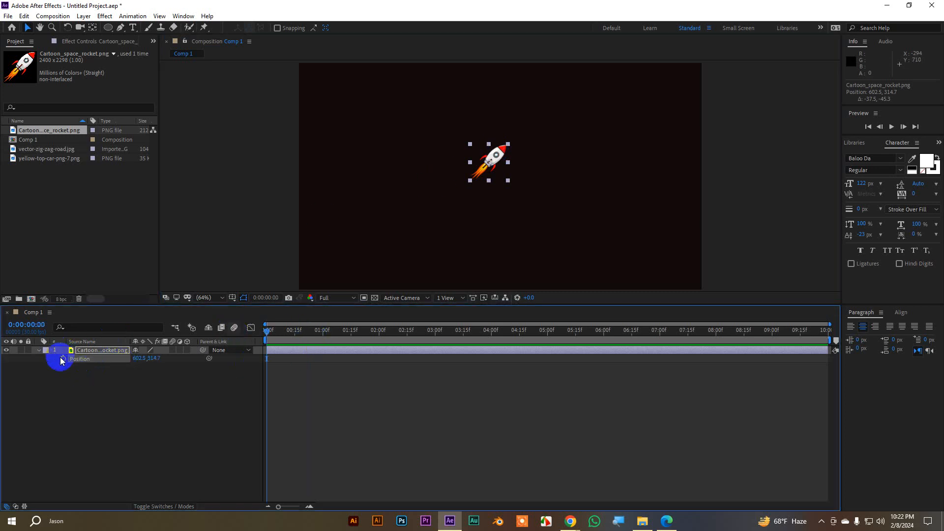
pyautogui.moveTo(492, 157); pyautogui.dragTo(308, 86)
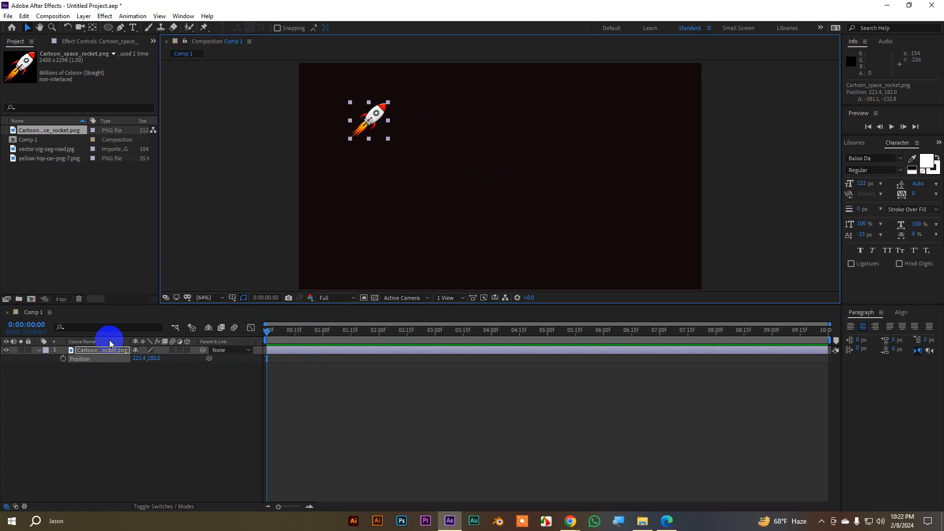
pyautogui.click(62, 358)
# - Animate the rocket in a loop around the frame with Position keyframes at 0:27, about 2 seconds, 4:18 and 6:16
pyautogui.moveTo(269, 331); pyautogui.dragTo(317, 331)
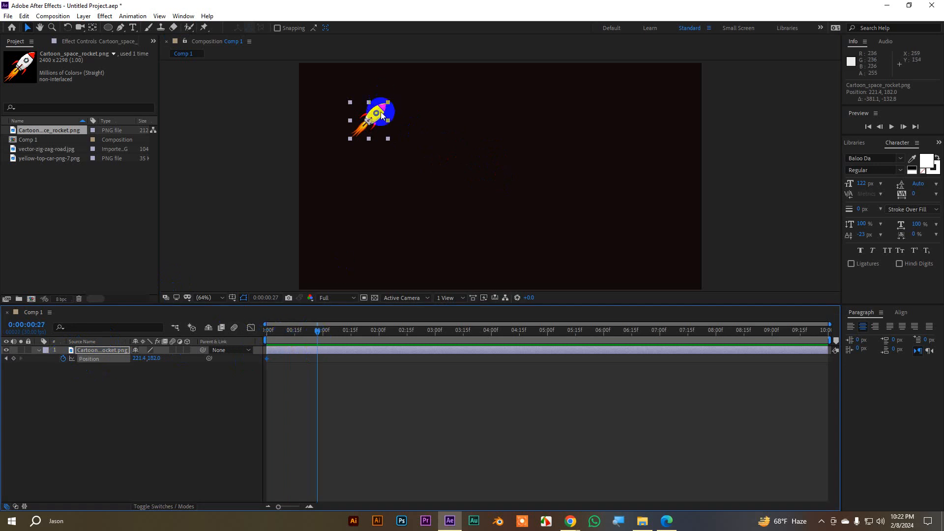
pyautogui.moveTo(382, 115); pyautogui.dragTo(559, 270)
pyautogui.click(382, 331)
pyautogui.moveTo(384, 326); pyautogui.dragTo(530, 324)
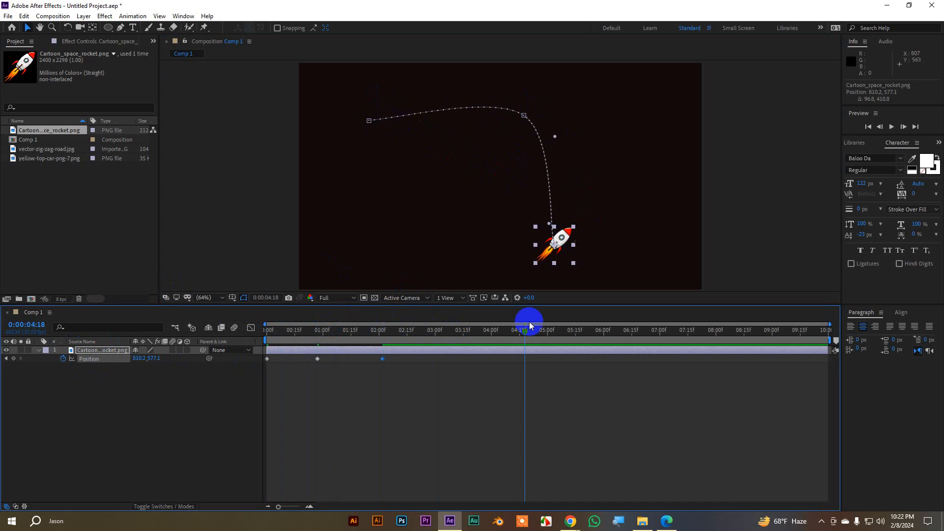
pyautogui.moveTo(552, 237); pyautogui.dragTo(374, 233)
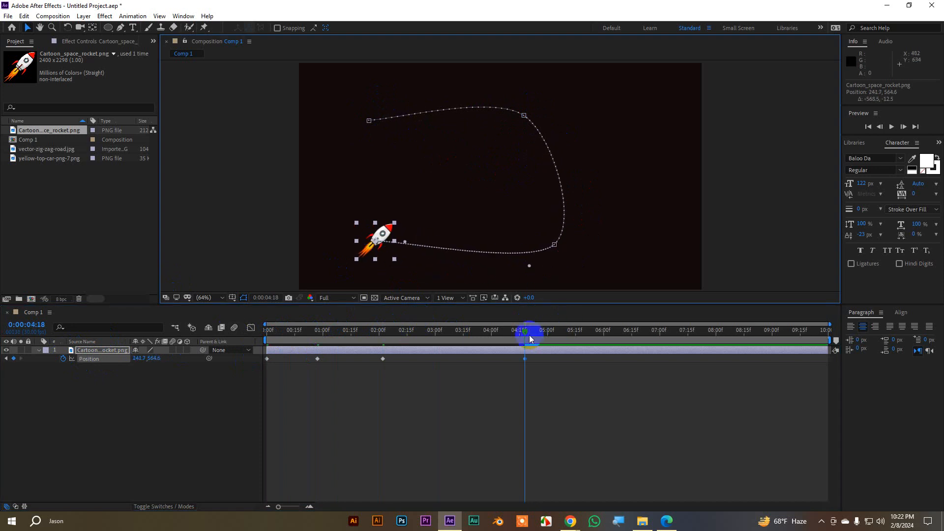
pyautogui.moveTo(530, 338); pyautogui.dragTo(634, 331)
pyautogui.moveTo(385, 231); pyautogui.dragTo(352, 99)
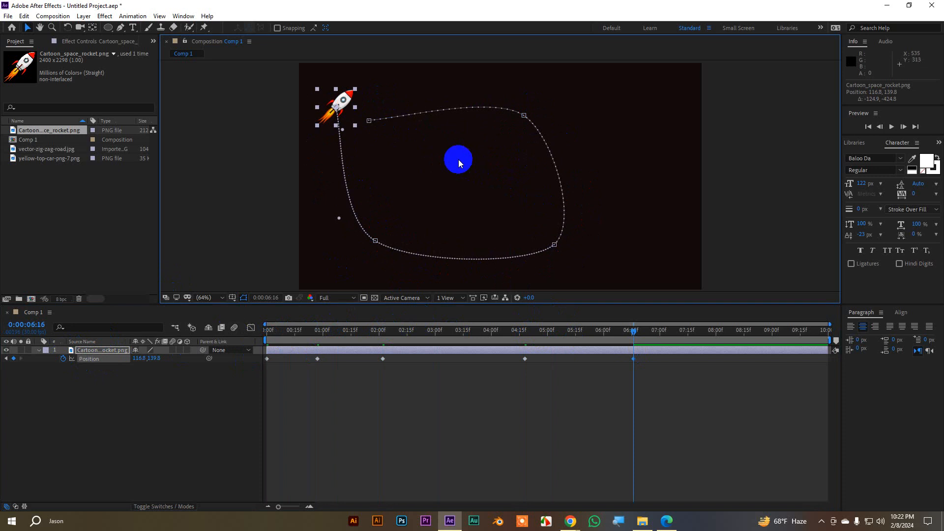
# - Preview the rocket's motion from the start and scrub through the first second of the timeline
pyautogui.moveTo(633, 331); pyautogui.dragTo(249, 339)
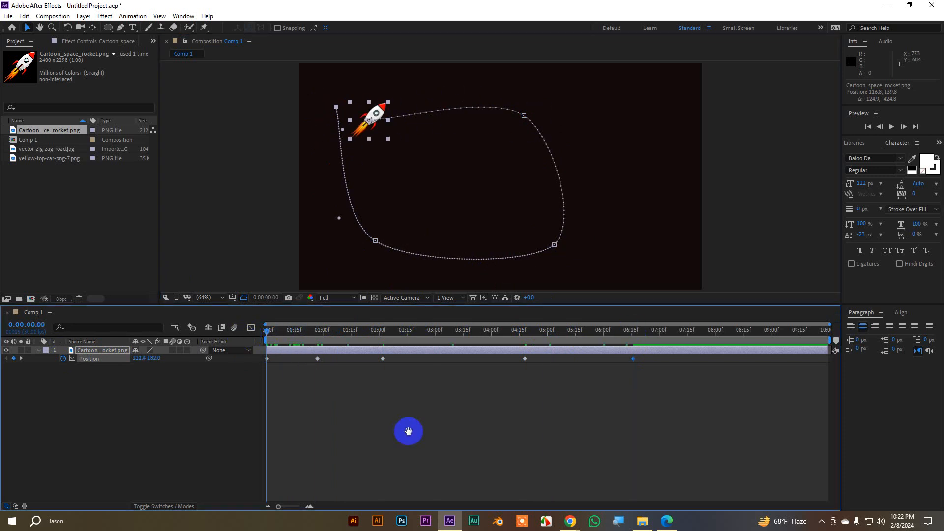
pyautogui.press('space')
pyautogui.click(545, 449)
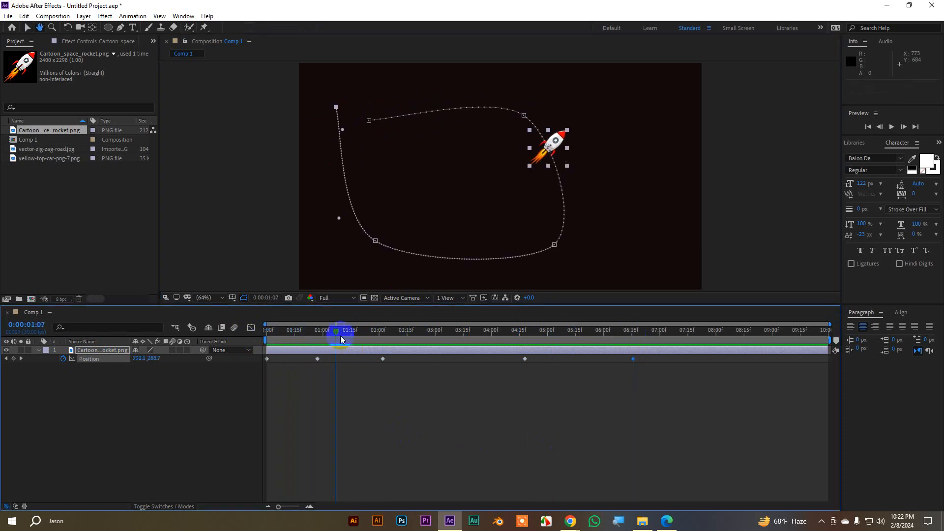
pyautogui.moveTo(340, 334); pyautogui.dragTo(310, 339)
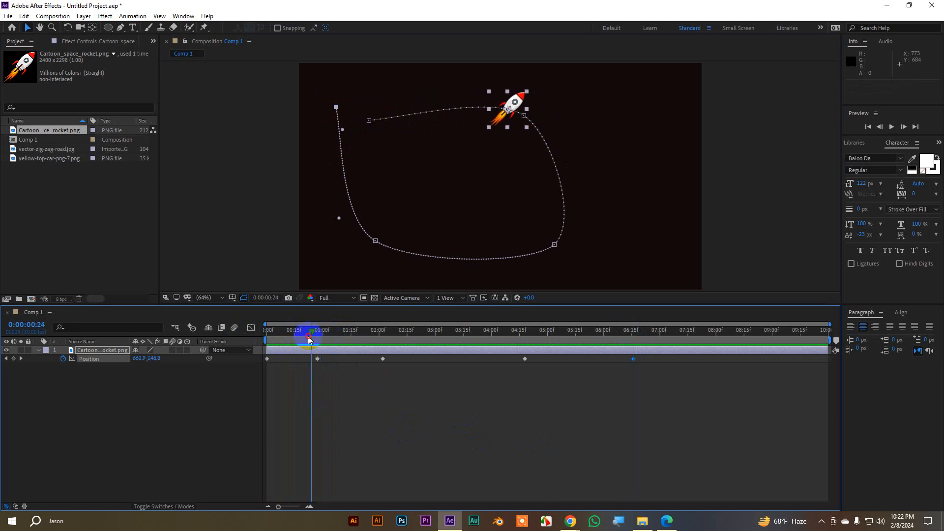
pyautogui.moveTo(309, 339); pyautogui.dragTo(141, 331)
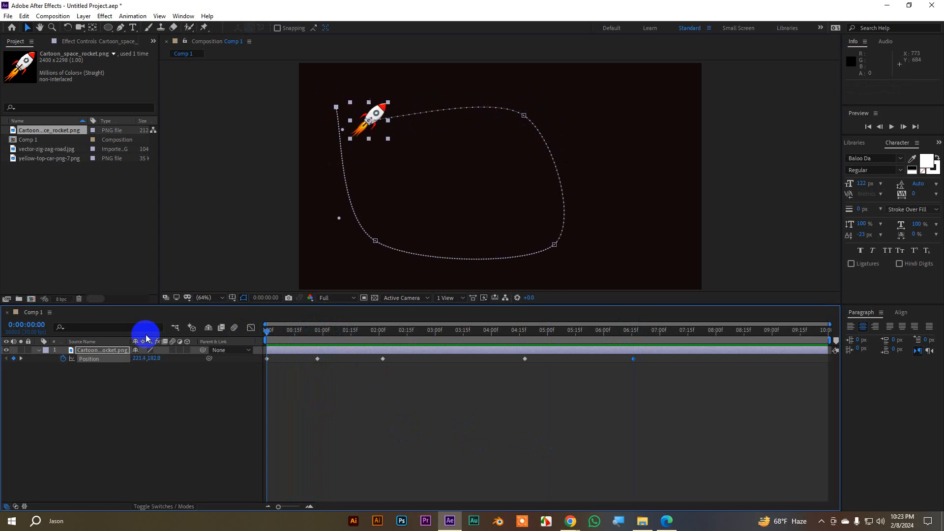
# - Remove all Position keyframes from the rocket layer at 0:00:00:00, collapse its properties and deselect the layer
pyautogui.click(63, 359)
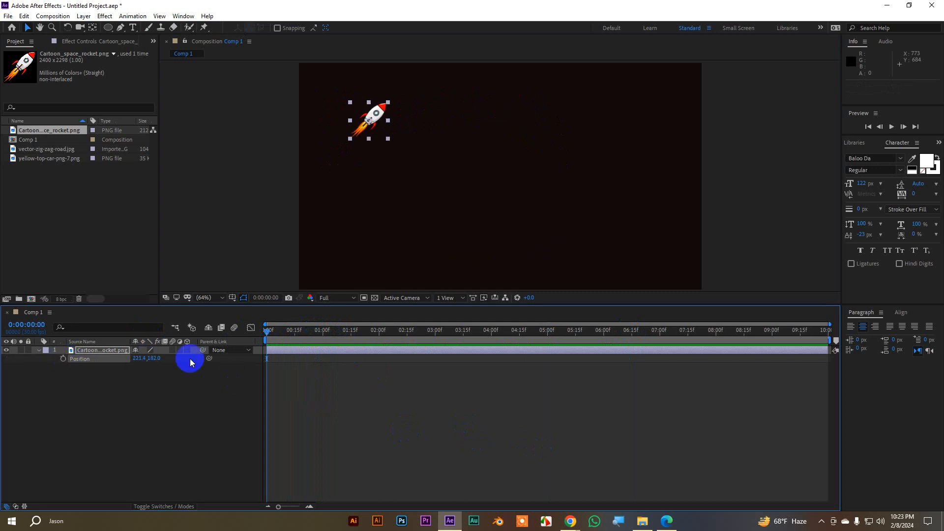
pyautogui.click(344, 403)
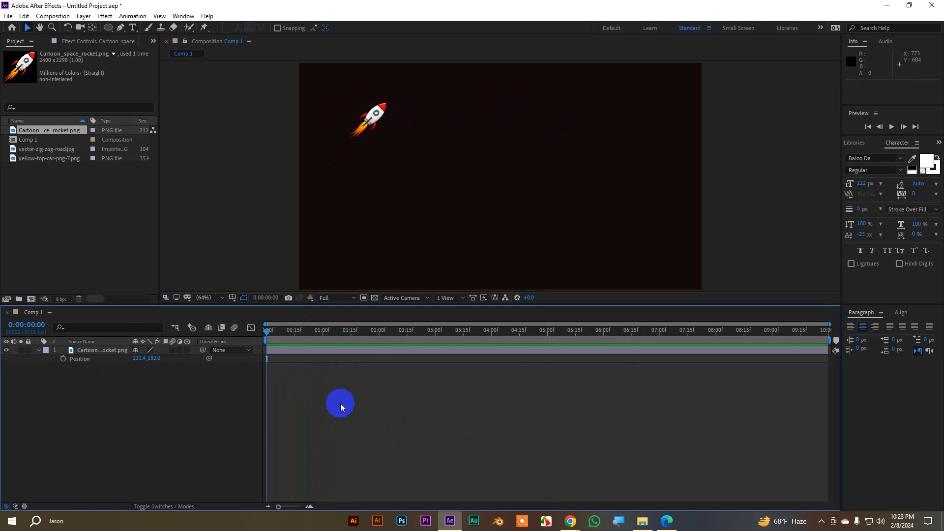
pyautogui.click(39, 350)
pyautogui.click(81, 351)
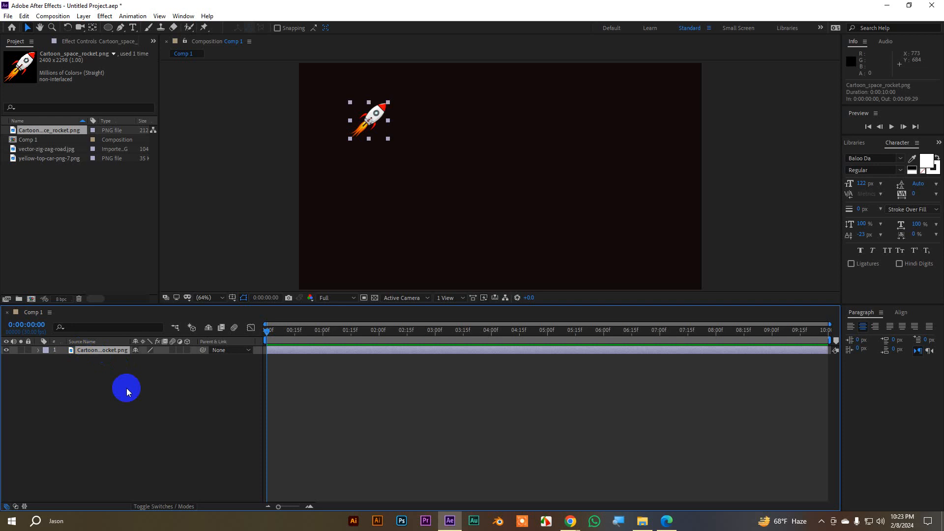
pyautogui.click(126, 388)
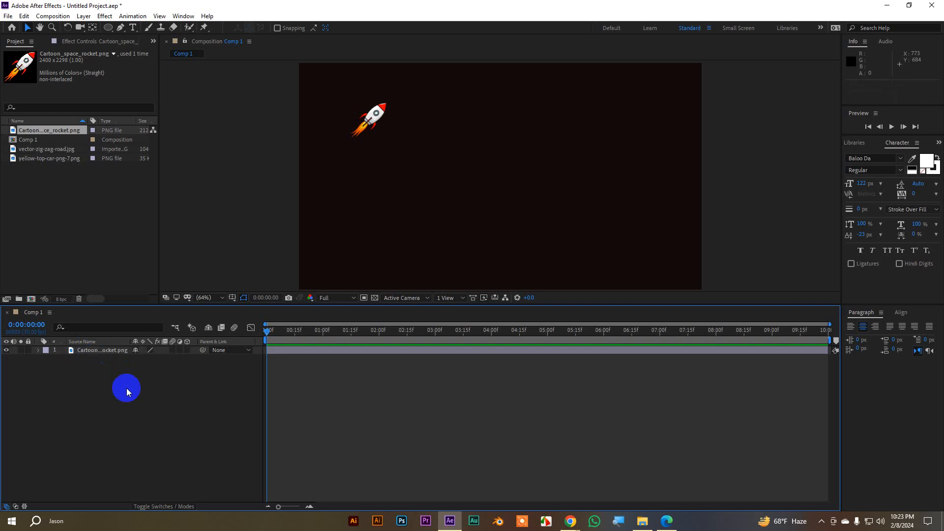
# - Activate the Pen tool and set the shape fill to None
pyautogui.click(122, 28)
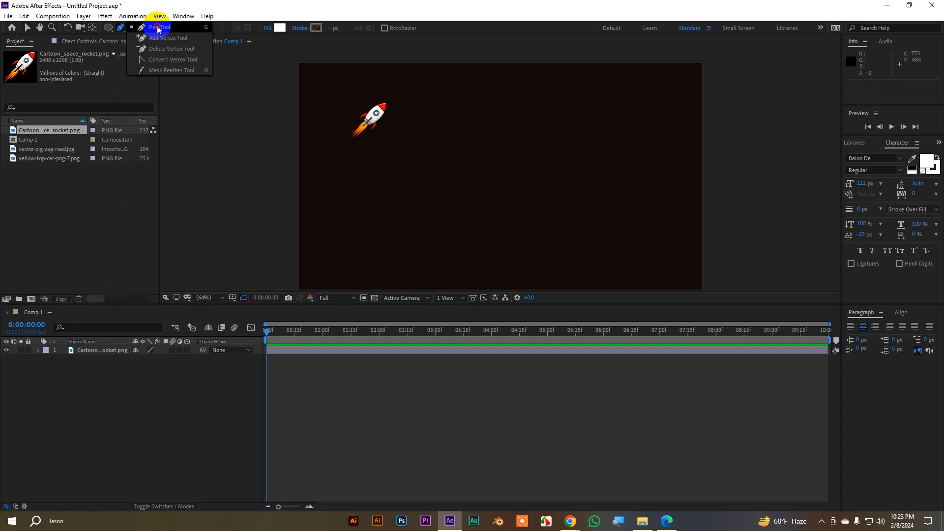
pyautogui.click(157, 29)
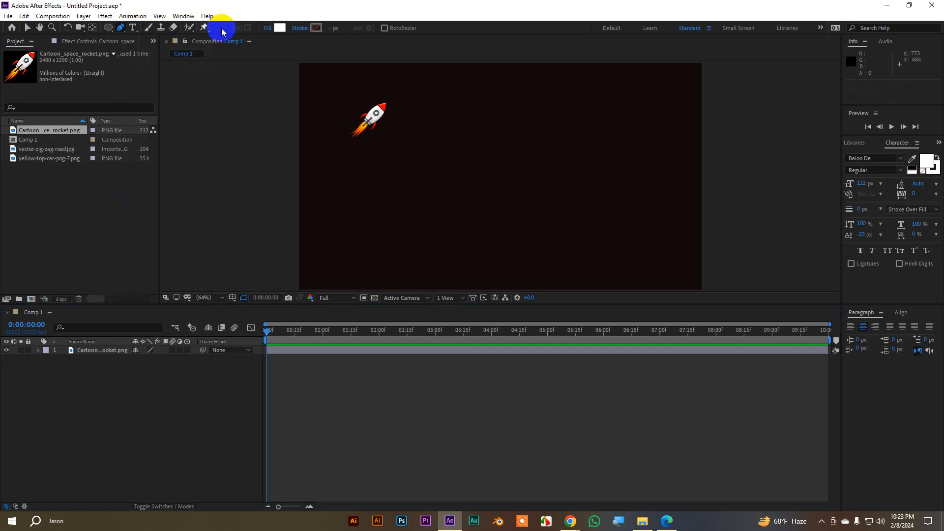
pyautogui.click(269, 29)
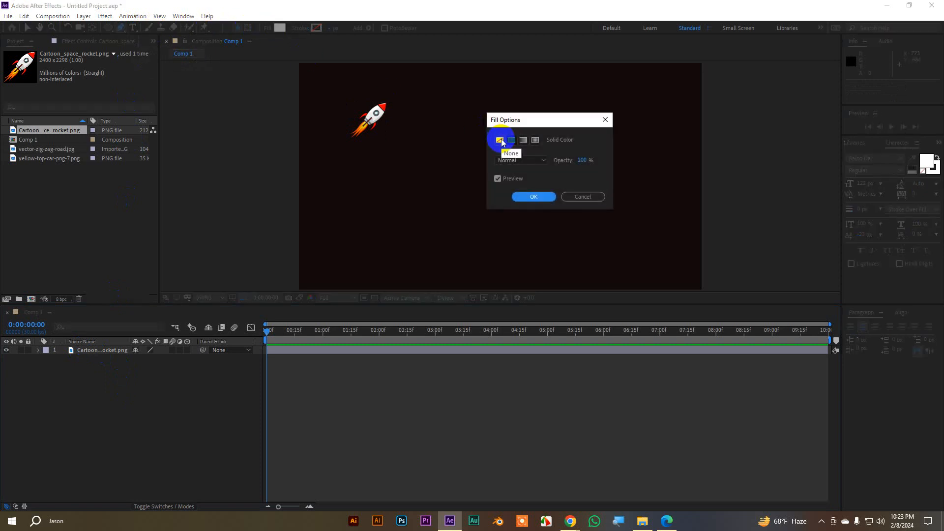
pyautogui.click(500, 141)
pyautogui.click(533, 198)
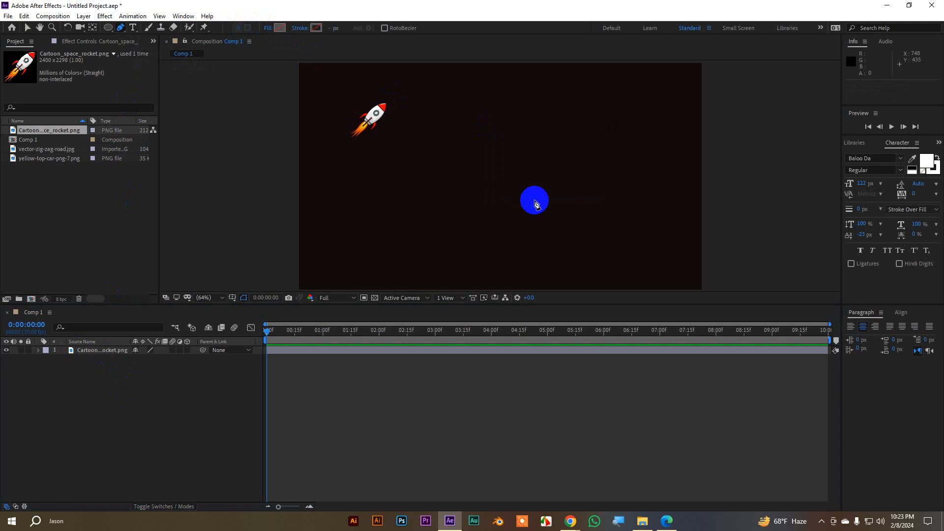
# - Set the shape stroke to white (FFFFFF) with a width of 2 px
pyautogui.click(317, 28)
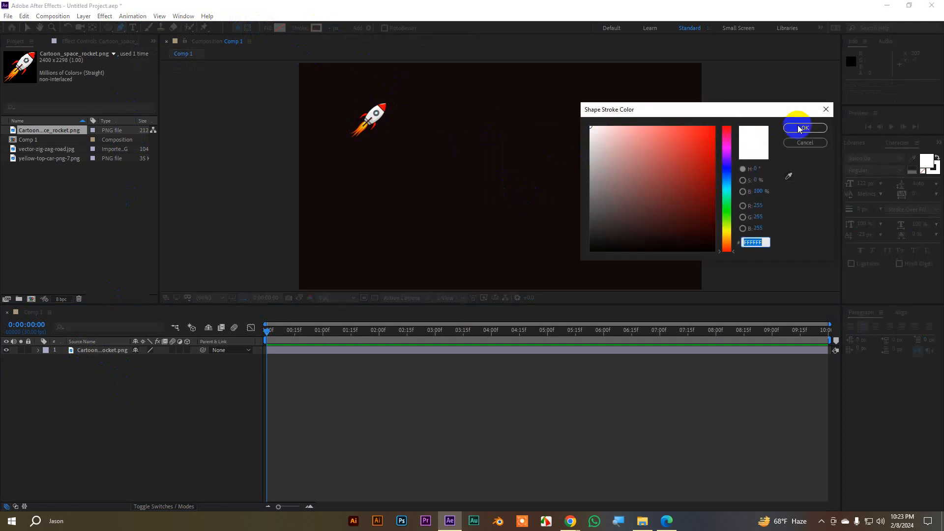
pyautogui.click(799, 129)
pyautogui.click(340, 28)
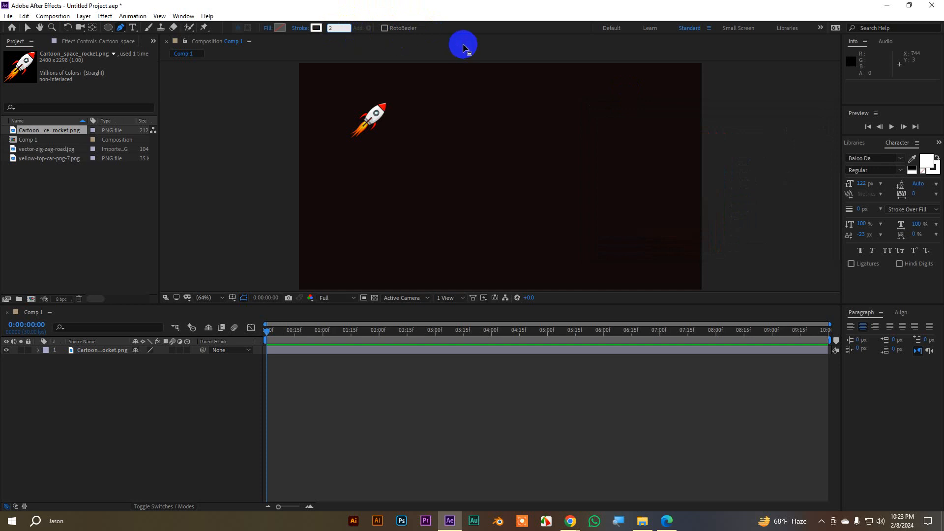
pyautogui.write('2')
pyautogui.click(458, 26)
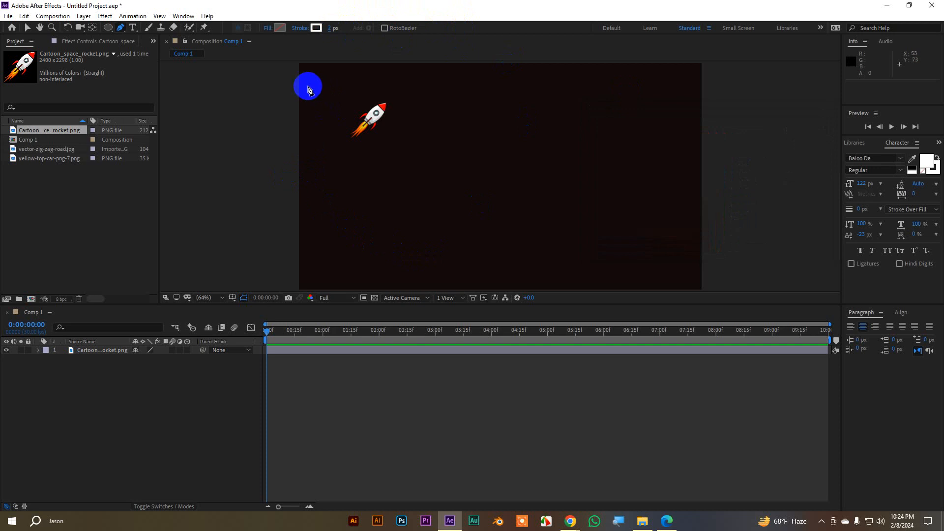
# - Draw a curved path starting outside the frame's left edge, passing the rocket and running along the lower edge to the right side
pyautogui.moveTo(274, 117); pyautogui.dragTo(341, 127)
pyautogui.hotkey('ctrl', 'z')
pyautogui.moveTo(342, 95); pyautogui.dragTo(370, 104)
pyautogui.moveTo(340, 165); pyautogui.dragTo(338, 182)
pyautogui.moveTo(362, 229); pyautogui.dragTo(392, 243)
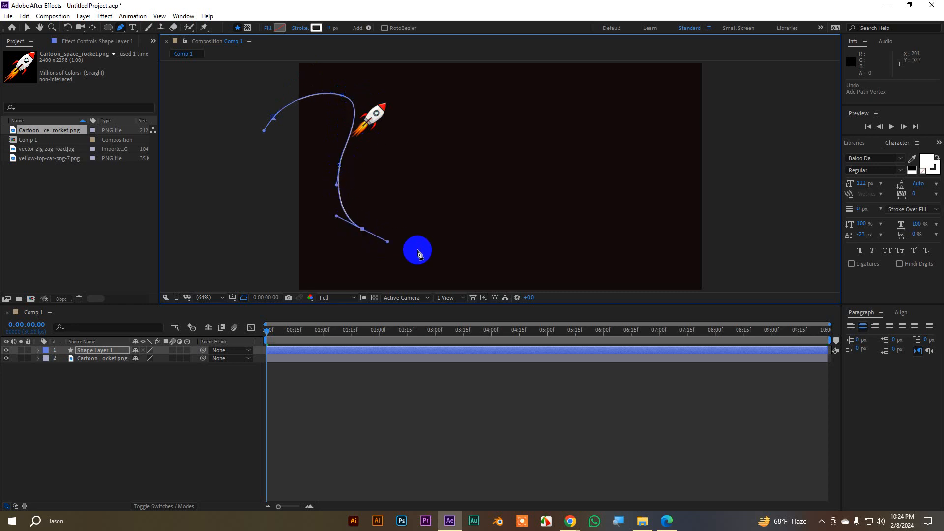
pyautogui.moveTo(472, 256); pyautogui.dragTo(490, 259)
pyautogui.moveTo(603, 255); pyautogui.dragTo(626, 248)
pyautogui.moveTo(647, 212); pyautogui.dragTo(647, 178)
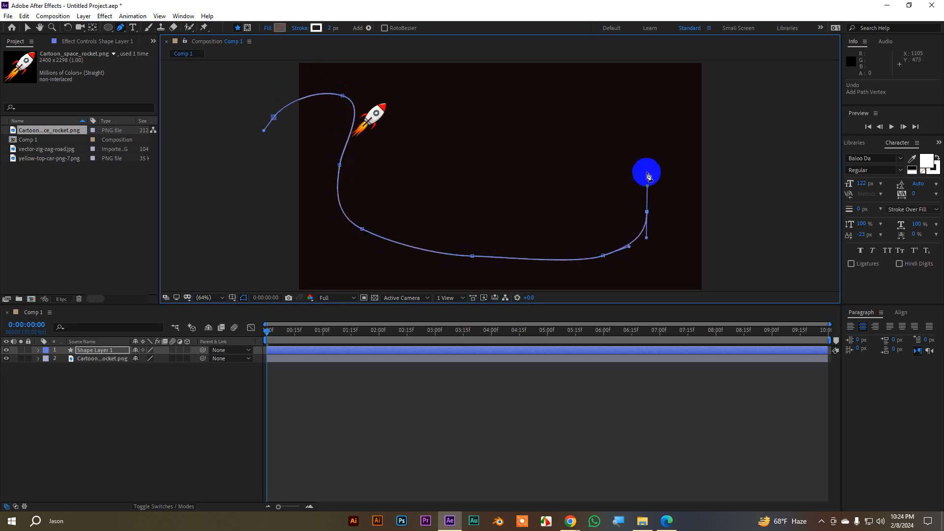
# - Continue the curved path up the right side, back along the upper edge and around into an inner loop toward the lower right
pyautogui.click(635, 118)
pyautogui.moveTo(567, 90); pyautogui.dragTo(544, 90)
pyautogui.moveTo(452, 102); pyautogui.dragTo(431, 114)
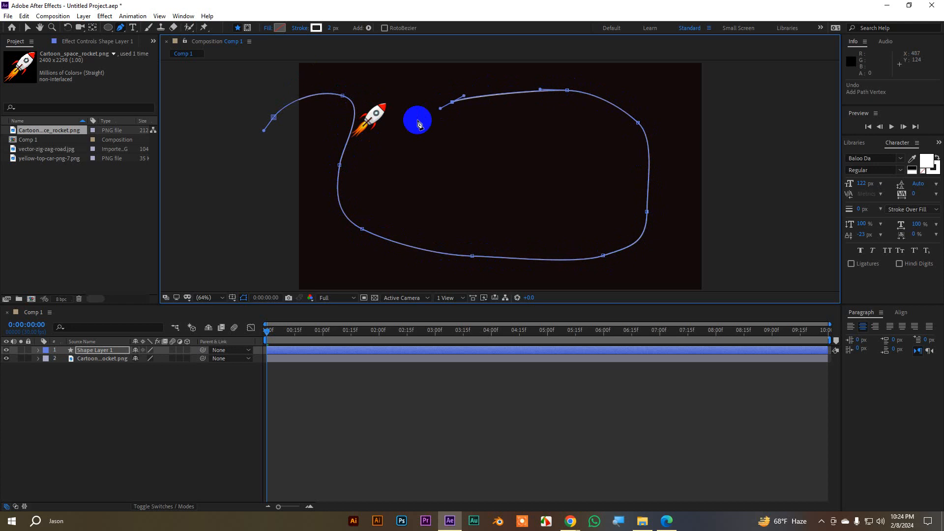
pyautogui.moveTo(397, 151); pyautogui.dragTo(397, 161)
pyautogui.moveTo(446, 219); pyautogui.dragTo(465, 225)
pyautogui.moveTo(559, 231); pyautogui.dragTo(580, 220)
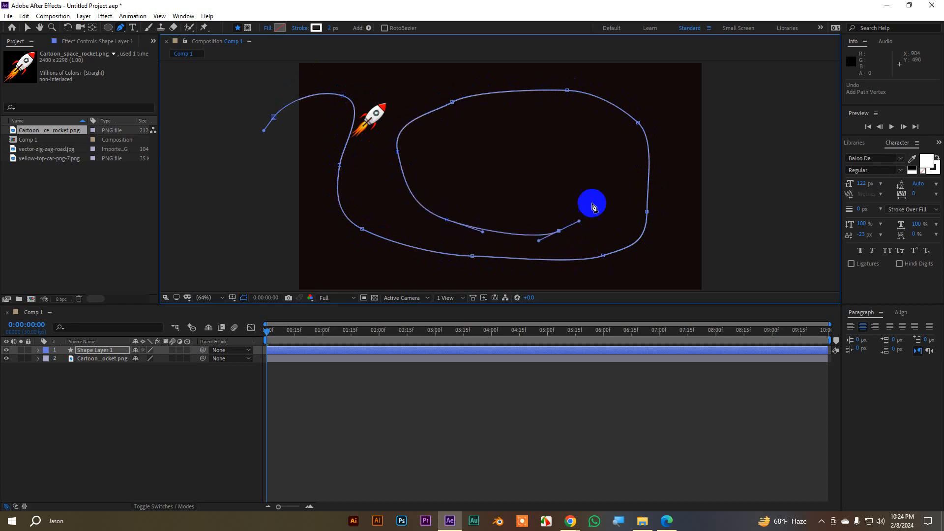
# - Finish the path with a small central loop and an exit beyond the frame's right edge, and deselect it with the Selection tool
pyautogui.moveTo(595, 173); pyautogui.dragTo(590, 162)
pyautogui.moveTo(545, 120); pyautogui.dragTo(564, 177)
pyautogui.moveTo(593, 148); pyautogui.dragTo(603, 134)
pyautogui.moveTo(637, 99); pyautogui.dragTo(661, 104)
pyautogui.moveTo(680, 140); pyautogui.dragTo(783, 193)
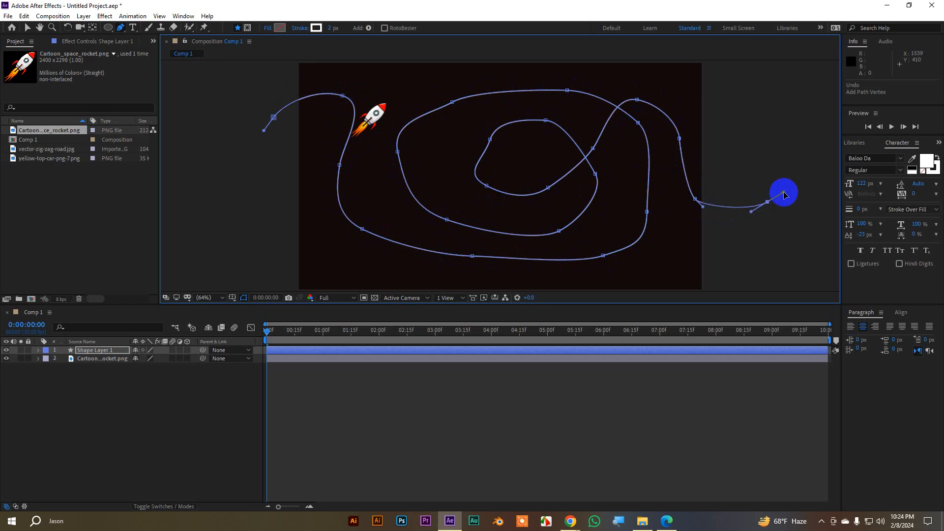
pyautogui.click(27, 28)
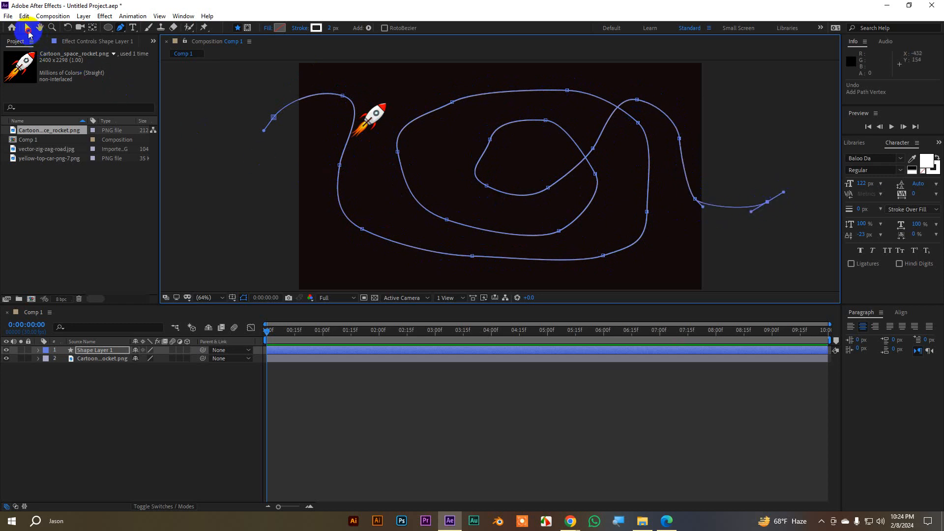
pyautogui.click(184, 125)
pyautogui.click(807, 135)
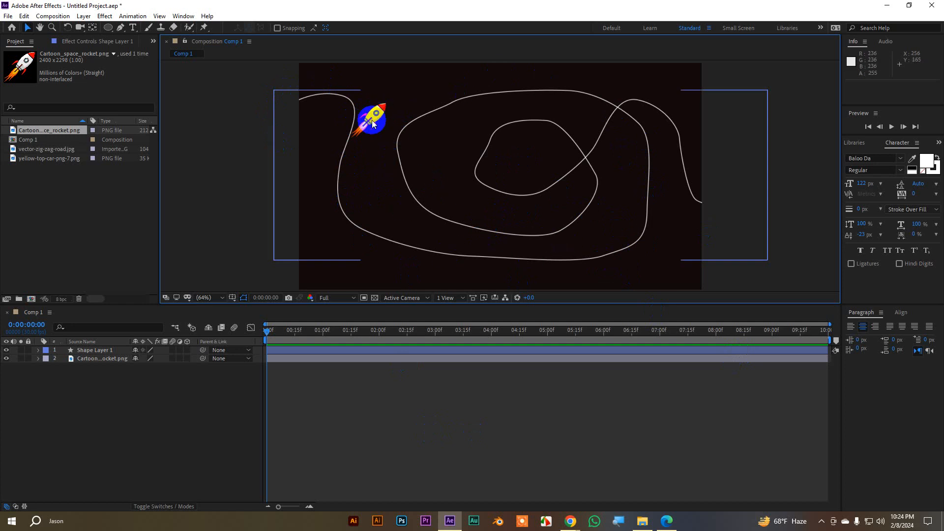
# - Expand Shape Layer 1 through Contents and Shape 1 down to Path 1, and select its Path property
pyautogui.click(84, 351)
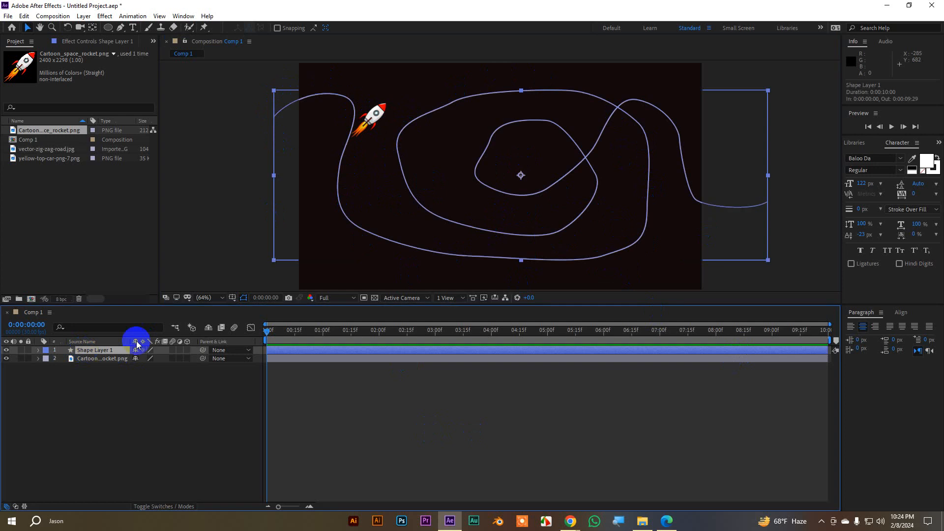
pyautogui.click(38, 351)
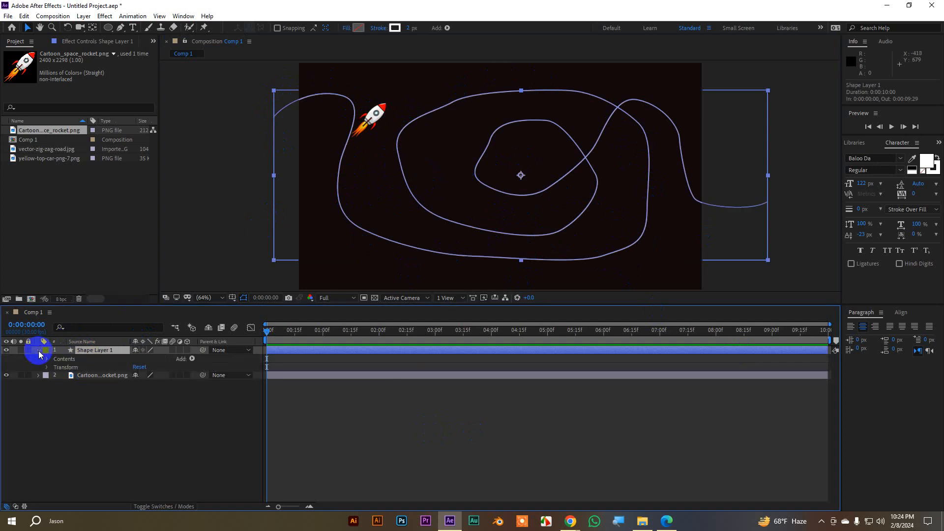
pyautogui.click(46, 360)
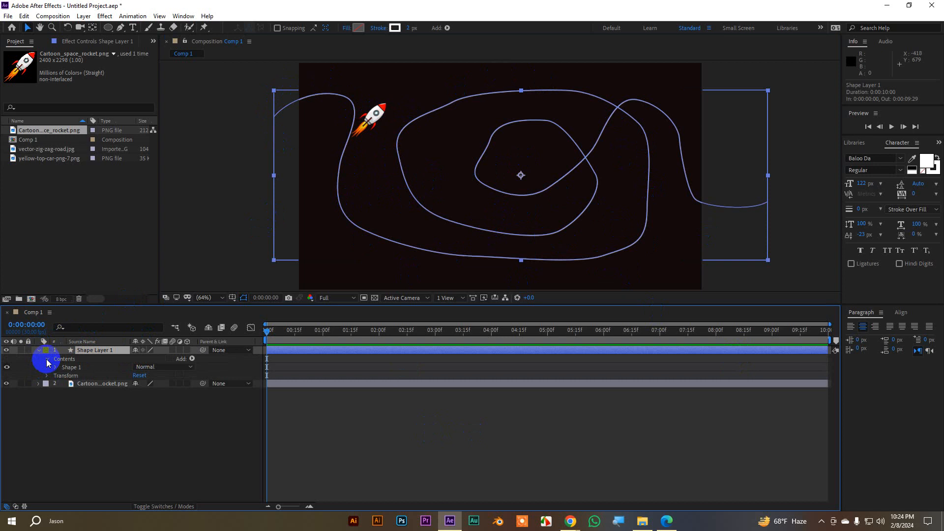
pyautogui.click(56, 368)
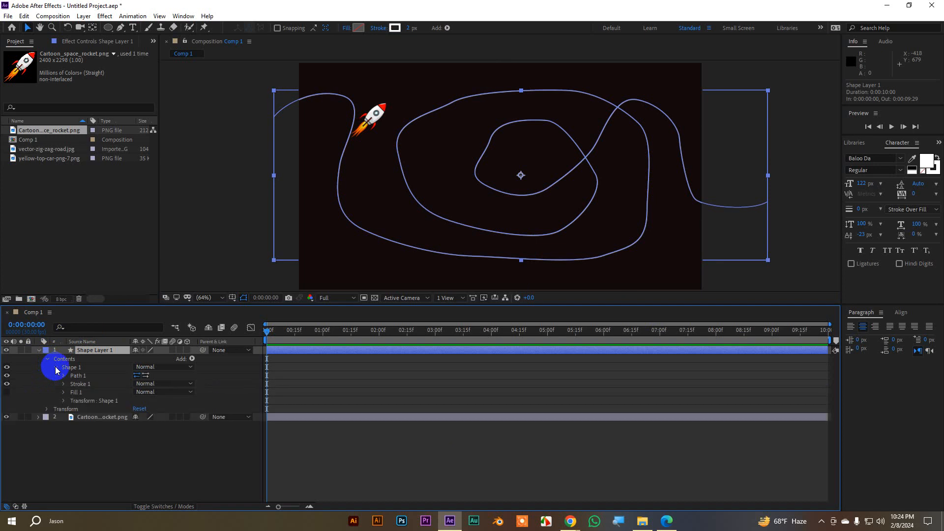
pyautogui.click(80, 377)
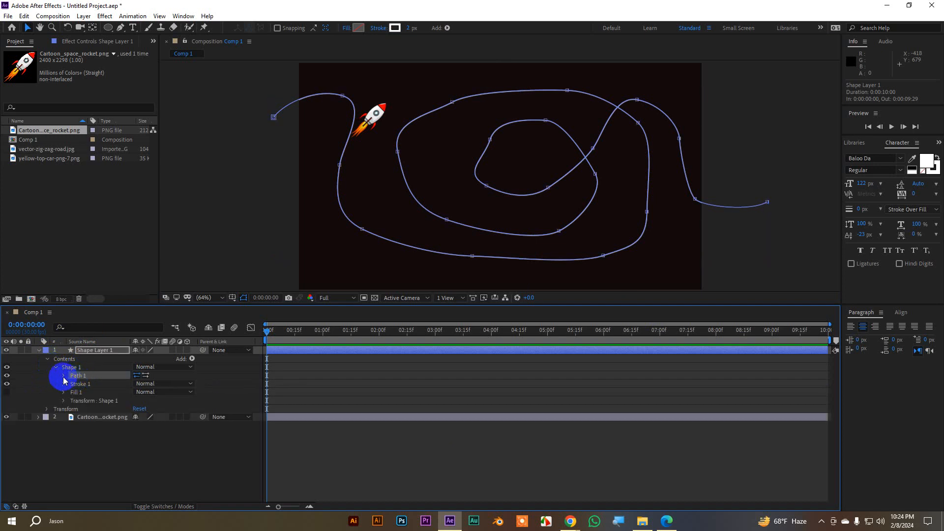
pyautogui.click(64, 376)
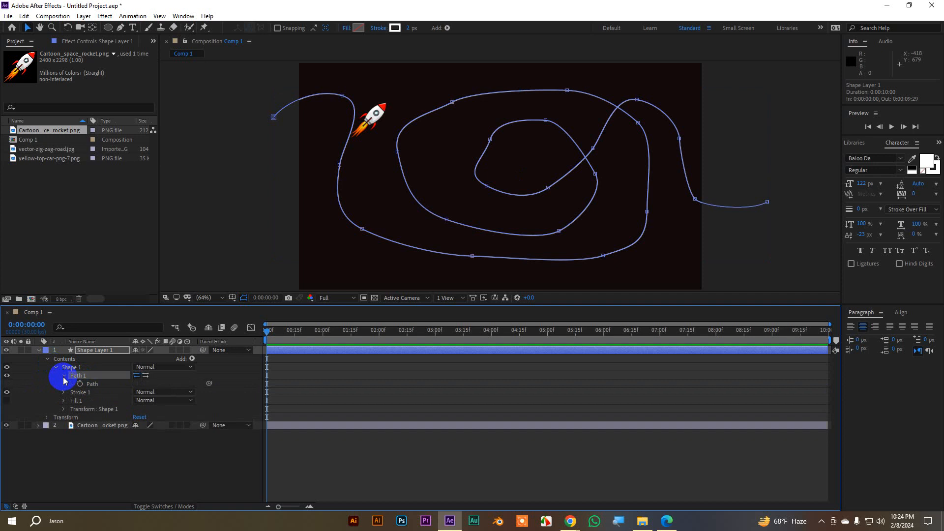
pyautogui.click(94, 385)
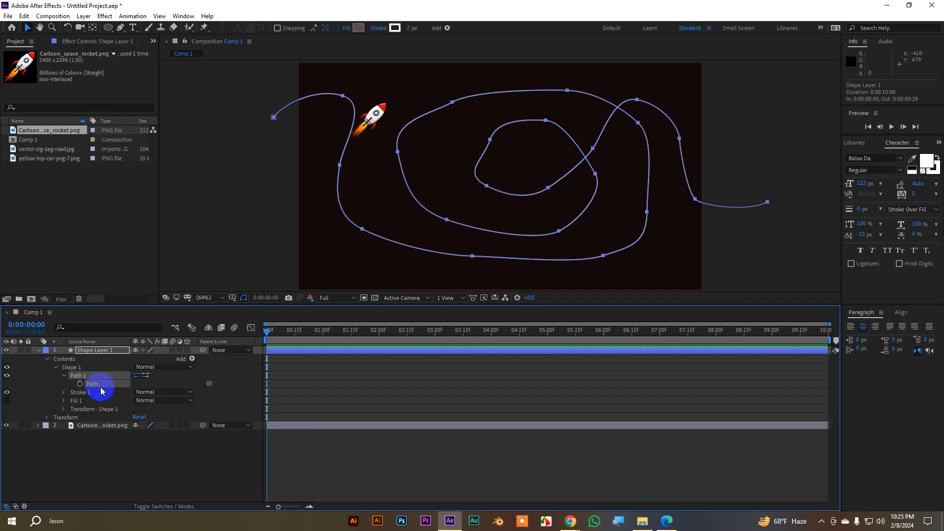
pyautogui.click(90, 393)
pyautogui.click(90, 384)
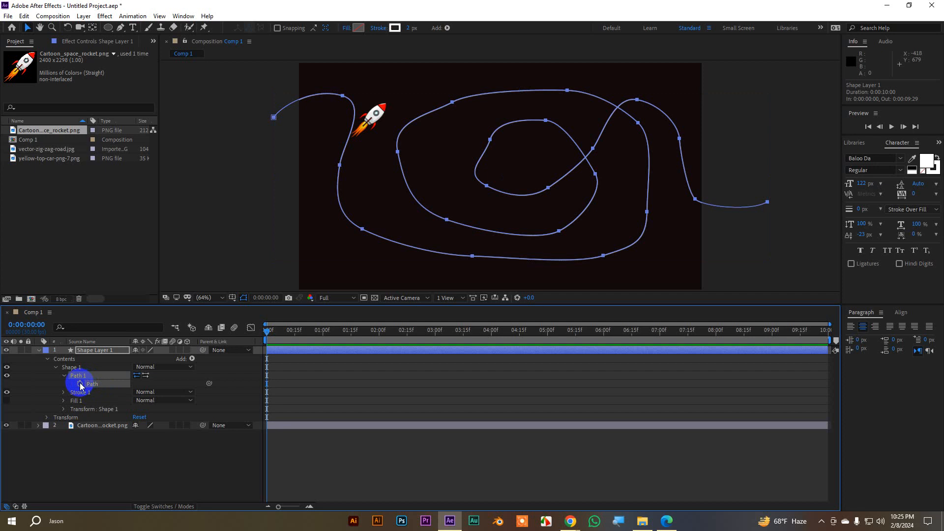
pyautogui.click(56, 368)
pyautogui.click(145, 471)
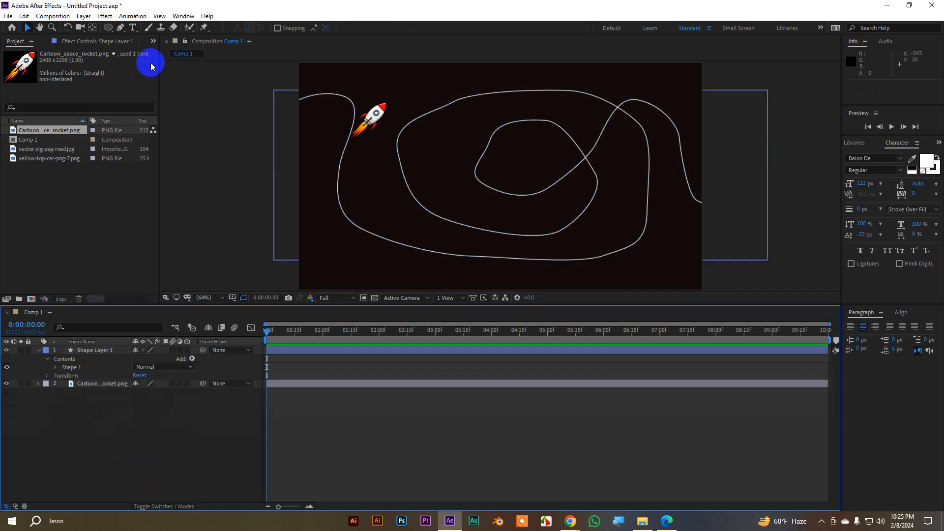
pyautogui.click(120, 27)
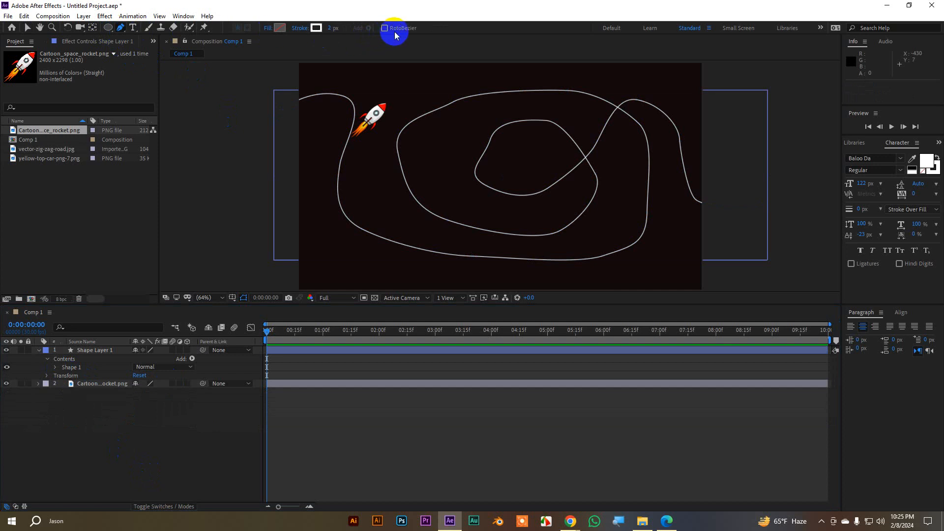
pyautogui.click(28, 28)
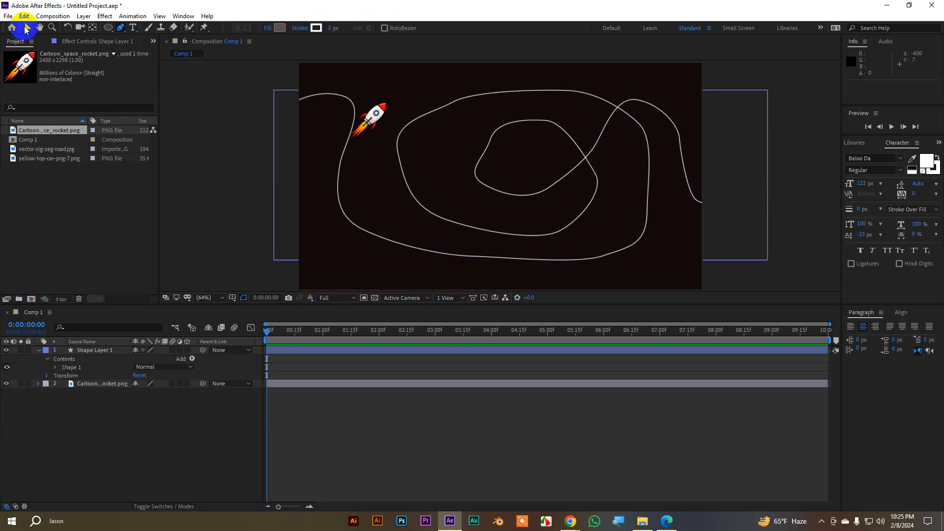
# - Reopen Path 1 inside Shape 1 of the shape layer and select its Path property again
pyautogui.click(56, 367)
pyautogui.click(64, 376)
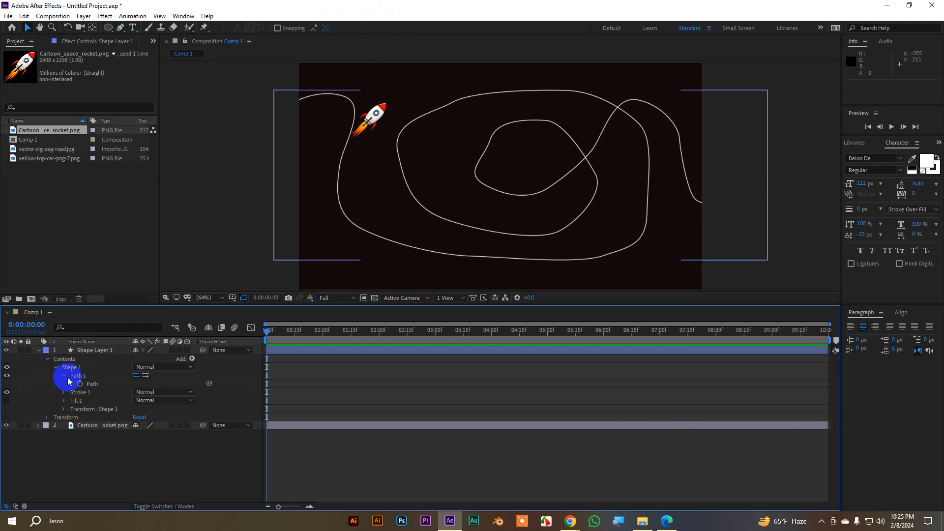
pyautogui.click(64, 376)
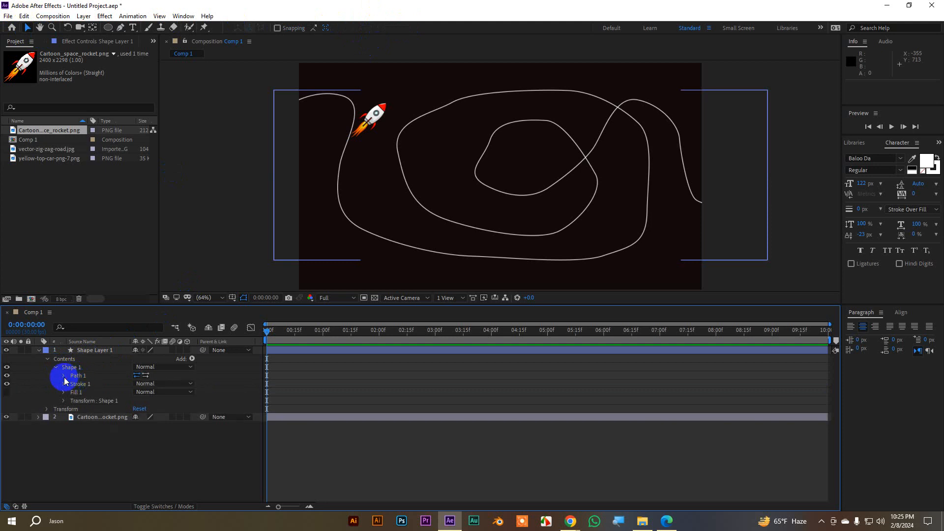
pyautogui.click(64, 378)
pyautogui.click(64, 376)
pyautogui.rightClick(79, 378)
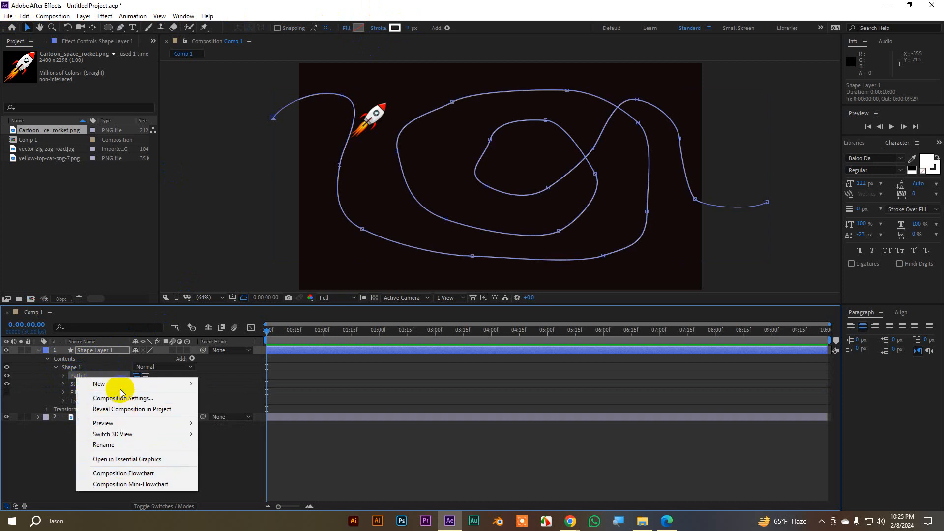
pyautogui.moveTo(120, 392)
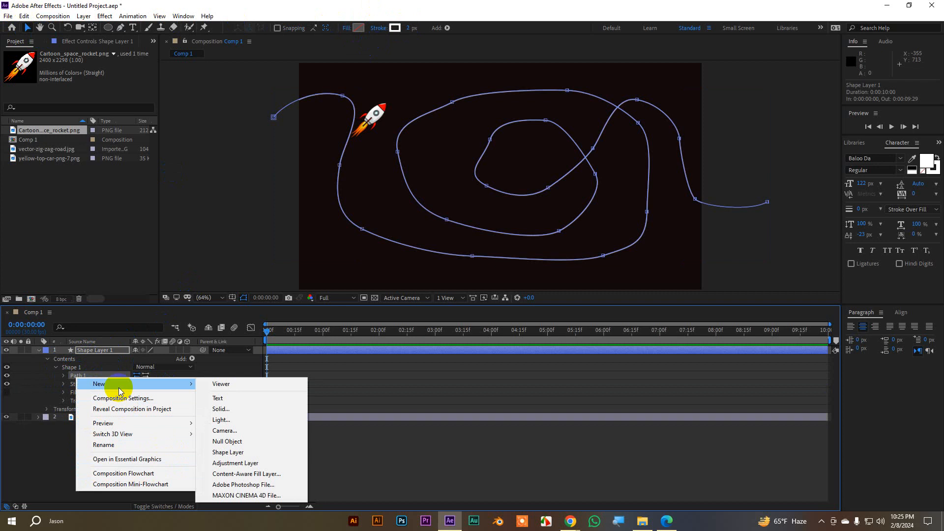
pyautogui.click(64, 375)
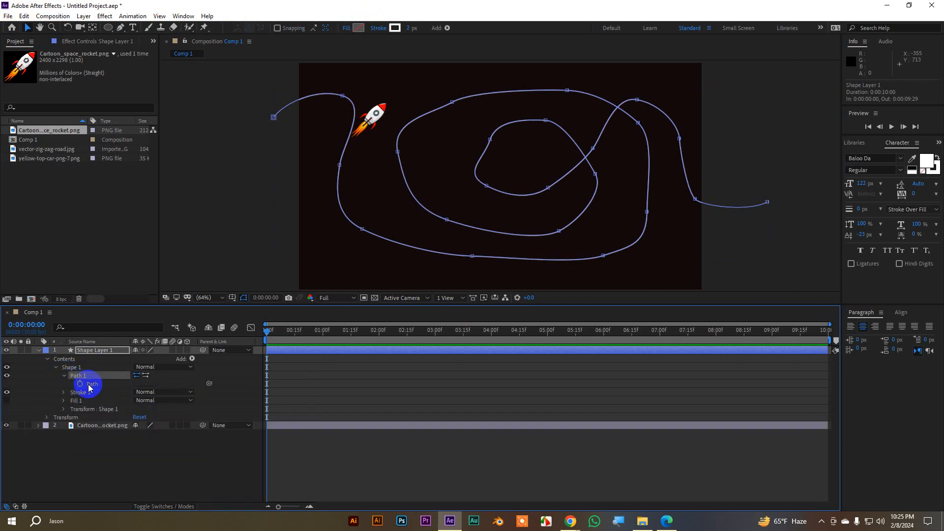
pyautogui.click(95, 387)
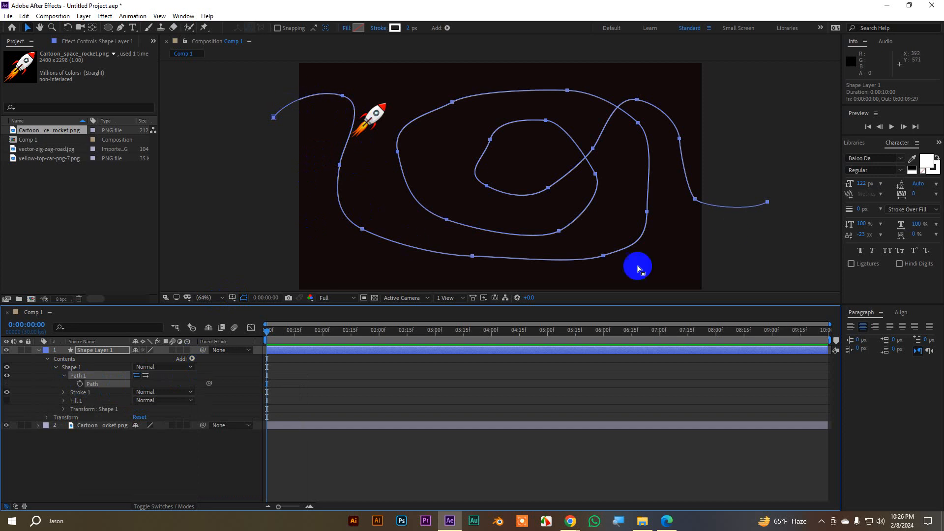
# - Copy the Path property of Path 1 and collapse Shape Layer 1
pyautogui.click(145, 377)
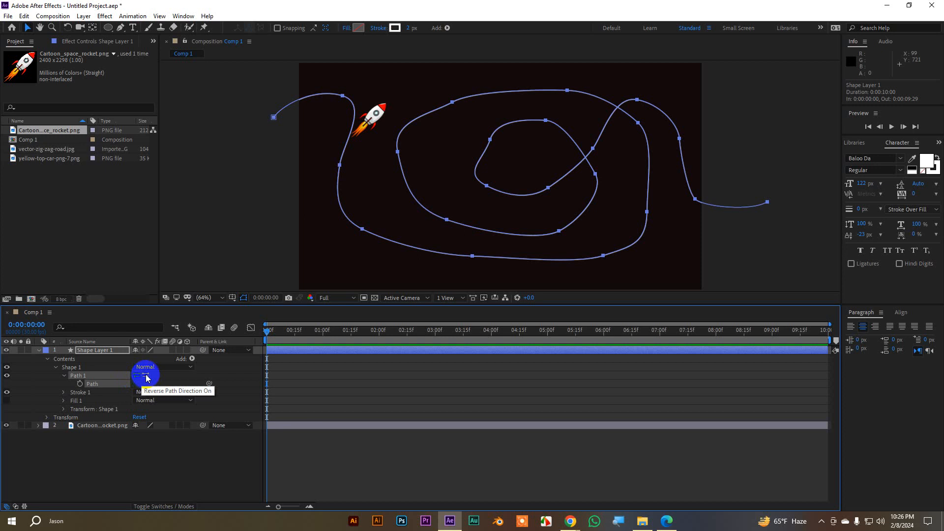
pyautogui.rightClick(91, 389)
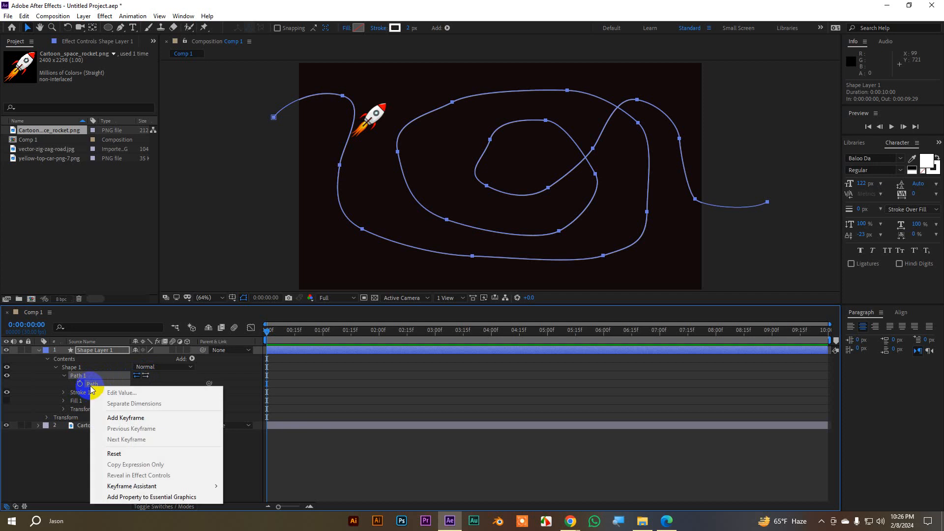
pyautogui.click(91, 389)
pyautogui.click(87, 390)
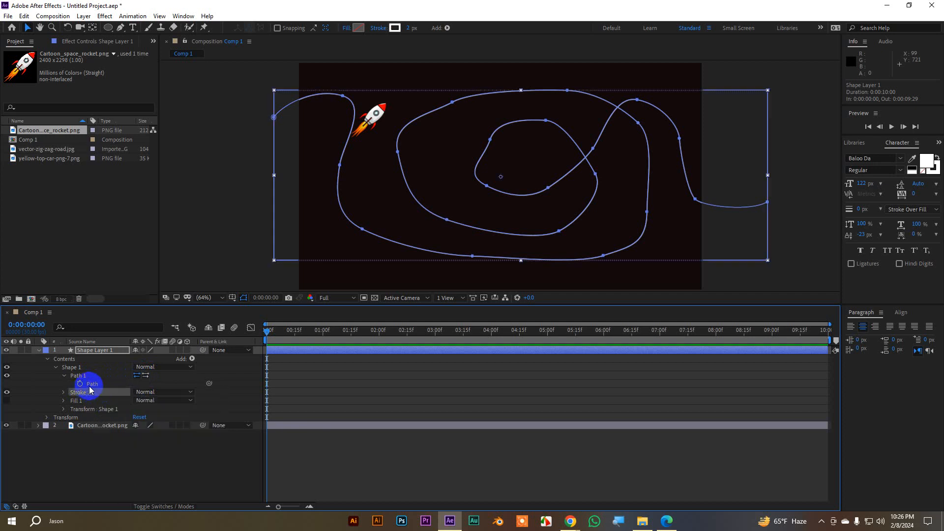
pyautogui.click(96, 386)
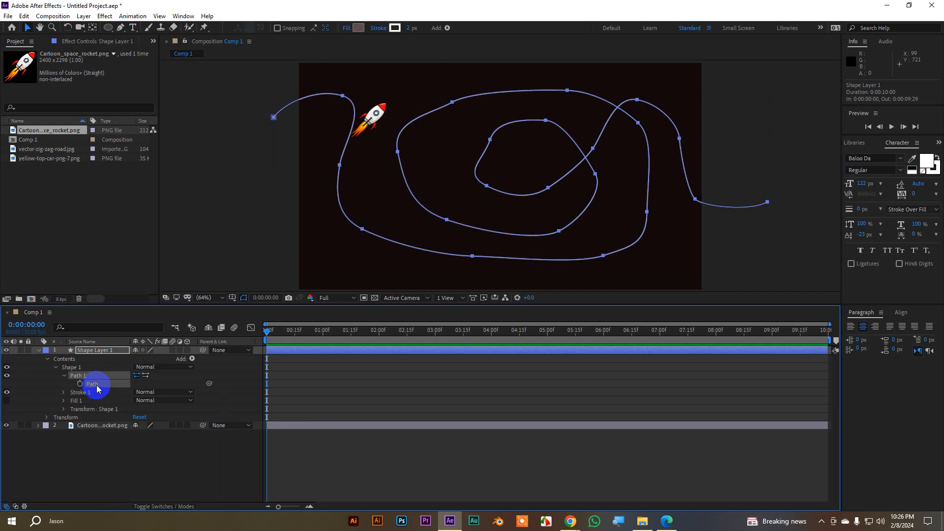
pyautogui.click(39, 351)
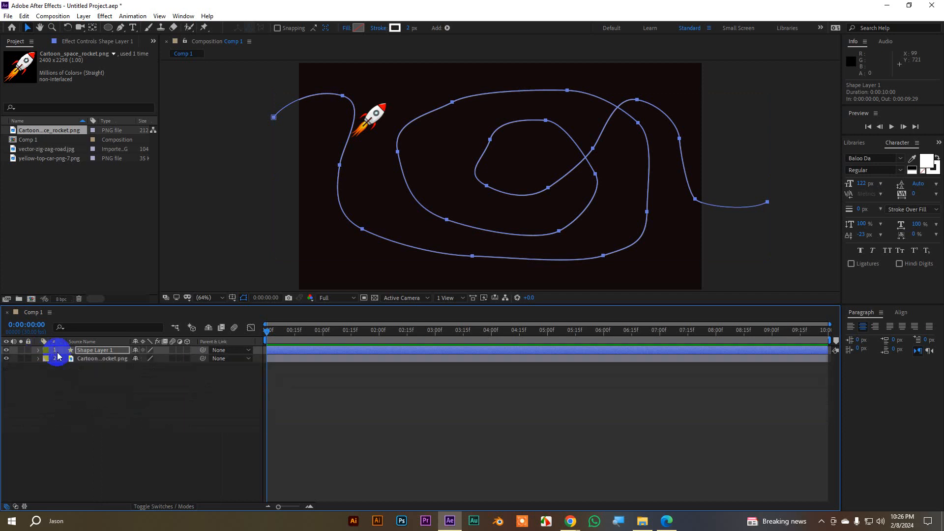
# - Reveal the rocket layer's Position property and paste the copied path into it at 0:00:00:00
pyautogui.click(115, 360)
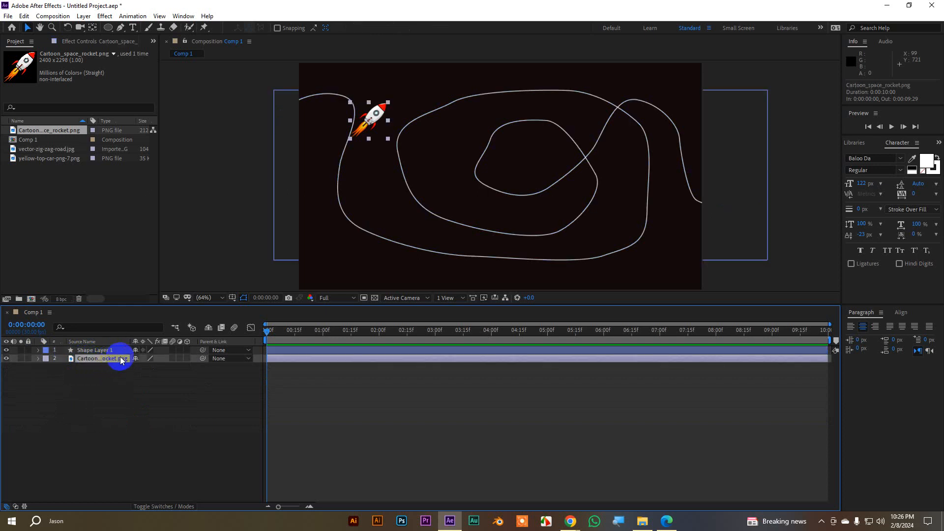
pyautogui.press('p')
pyautogui.moveTo(266, 333)
pyautogui.mouseDown()
pyautogui.moveTo(392, 328)
pyautogui.moveTo(254, 326)
pyautogui.mouseUp()
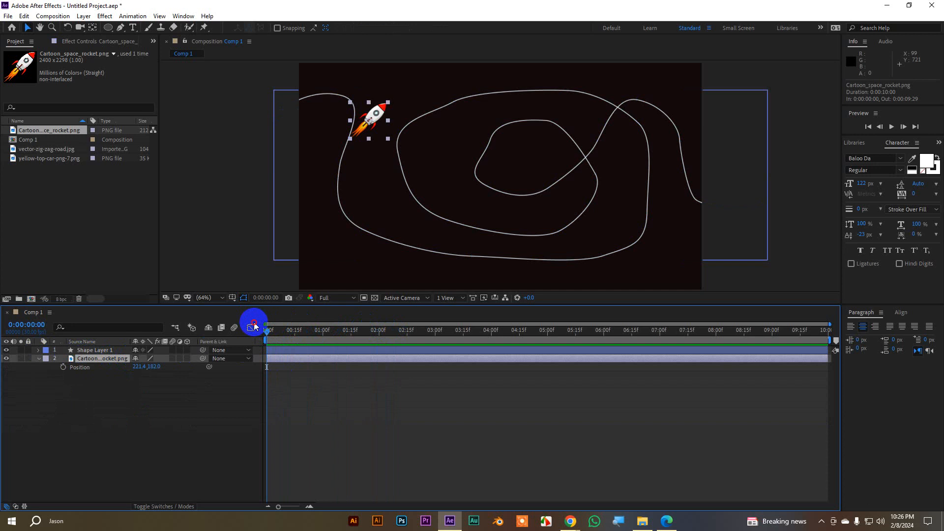
pyautogui.click(86, 369)
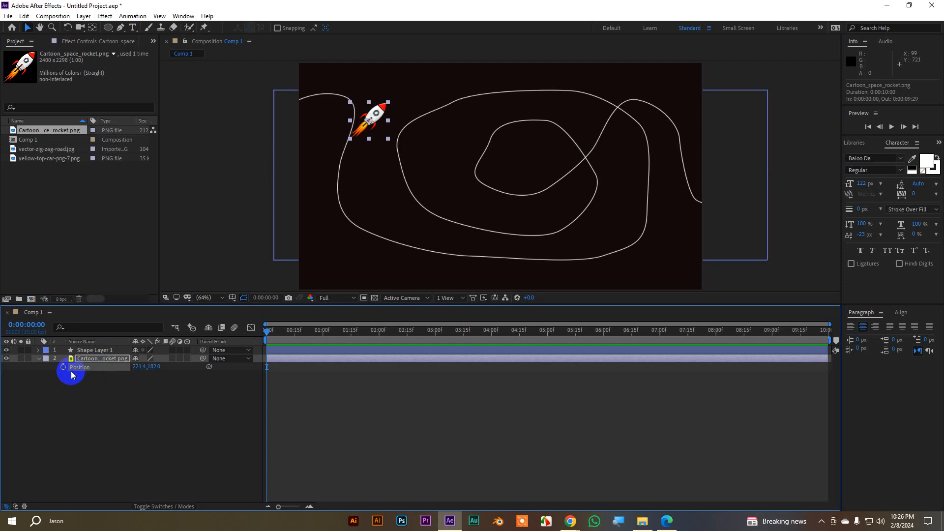
pyautogui.hotkey('ctrl', 'v')
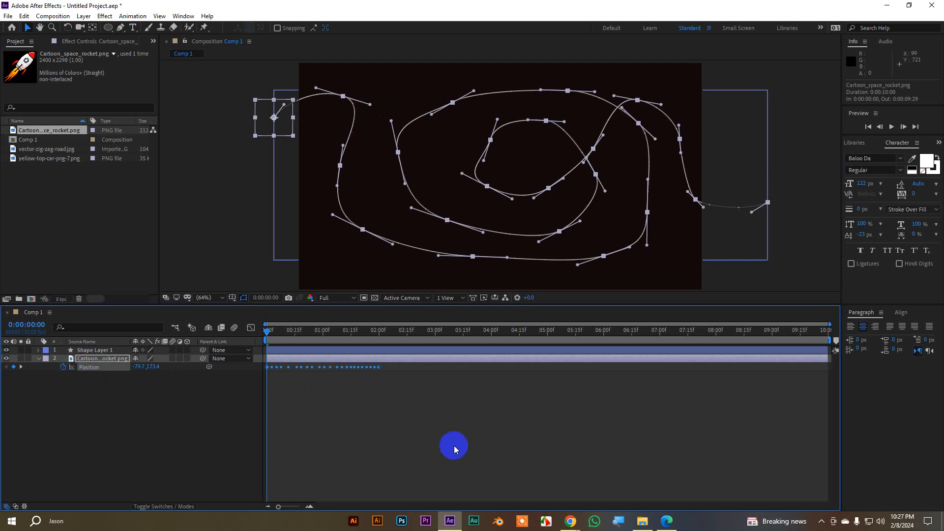
# - Preview the rocket's movement along the pasted path from the start of the composition, and scrub back to 0:00:00:22
pyautogui.click(502, 429)
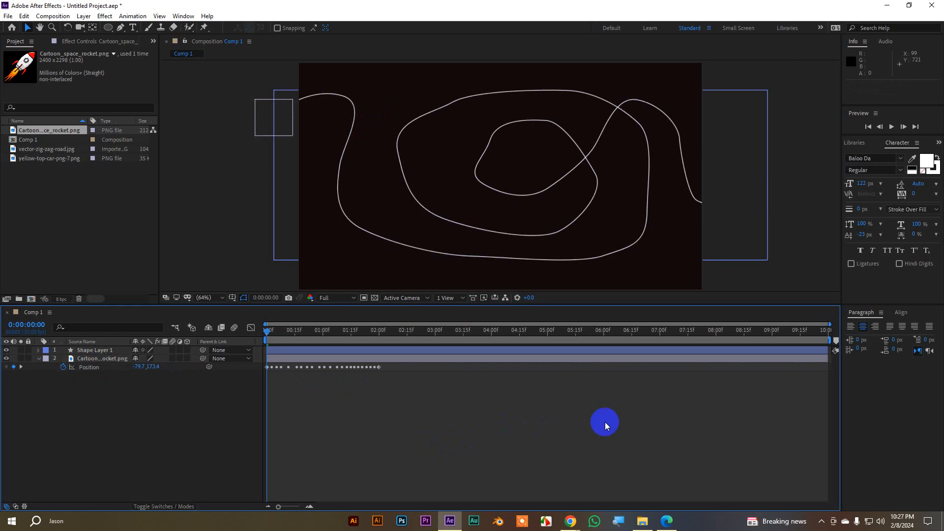
pyautogui.press('space')
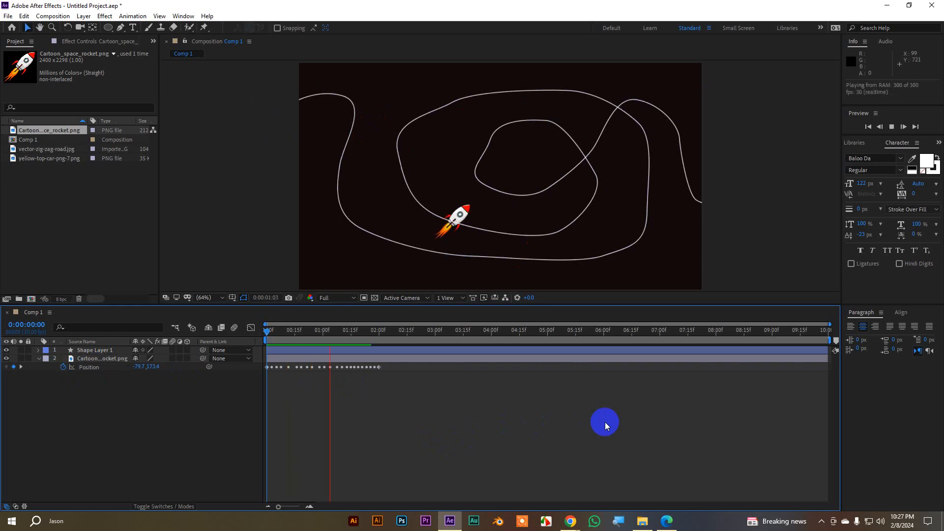
pyautogui.press('space')
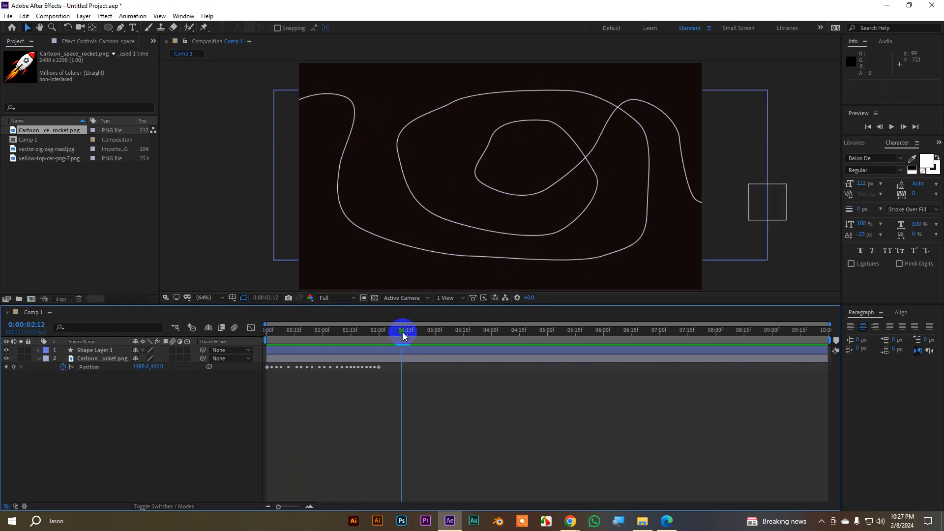
pyautogui.moveTo(401, 327); pyautogui.dragTo(207, 336)
pyautogui.press('space')
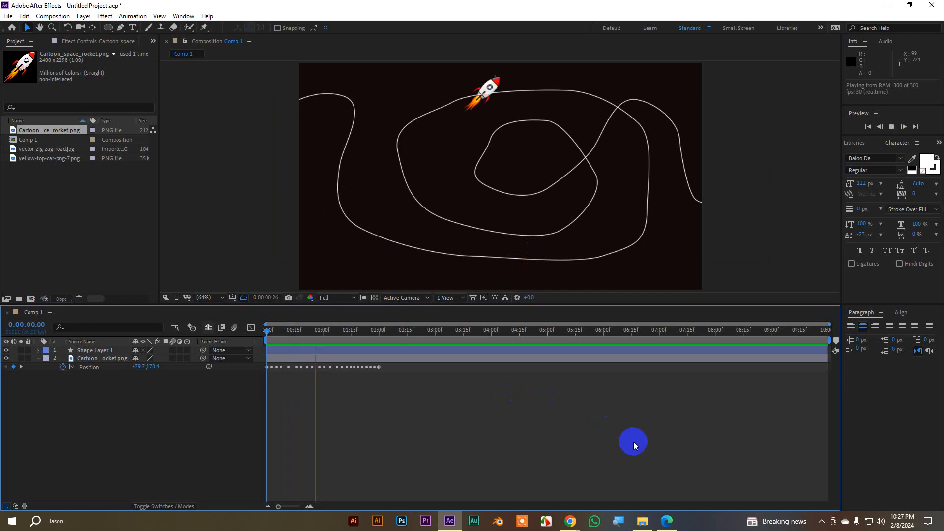
pyautogui.press('space')
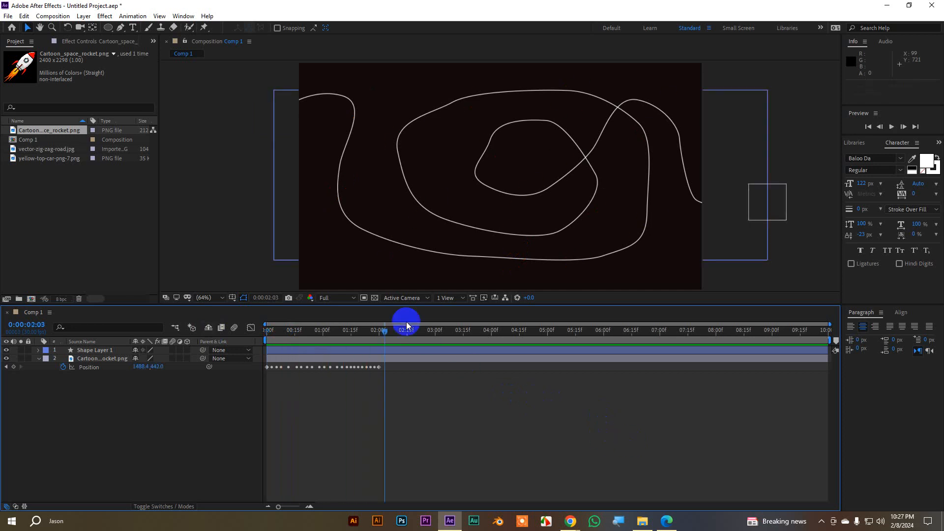
pyautogui.moveTo(391, 333); pyautogui.dragTo(310, 354)
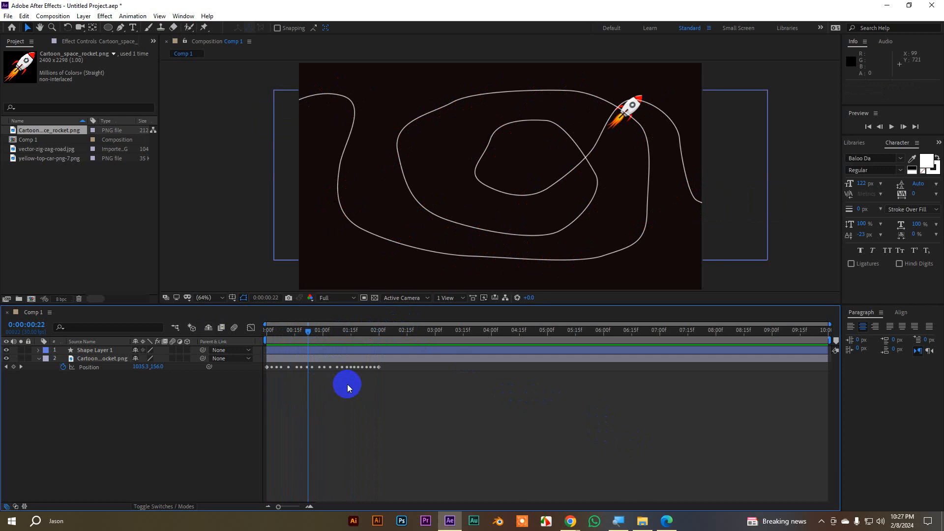
# - Examine the rocket layer's Position keyframes in the timeline at a magnified size
pyautogui.press('super+plus')
pyautogui.press('super+plus')
pyautogui.press('super+plus')
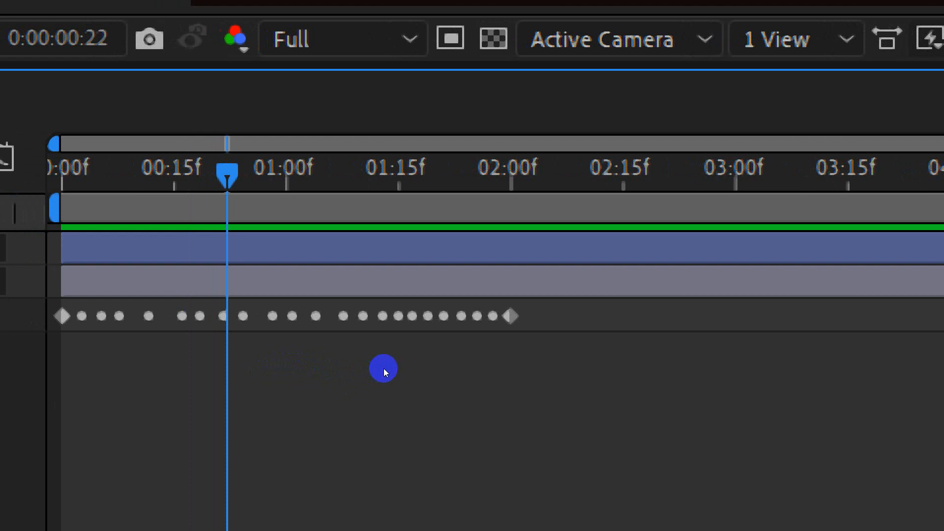
pyautogui.press('super+minus')
pyautogui.press('super+minus')
pyautogui.press('super+minus')
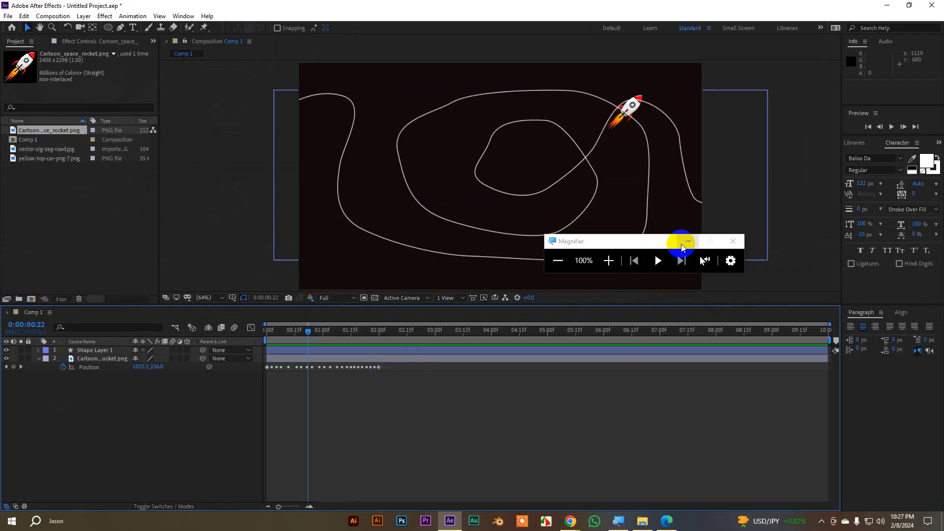
pyautogui.click(688, 241)
# - Stretch all of the rocket layer's Position keyframes proportionally so the last one falls at the end of the 10-second composition
pyautogui.click(382, 360)
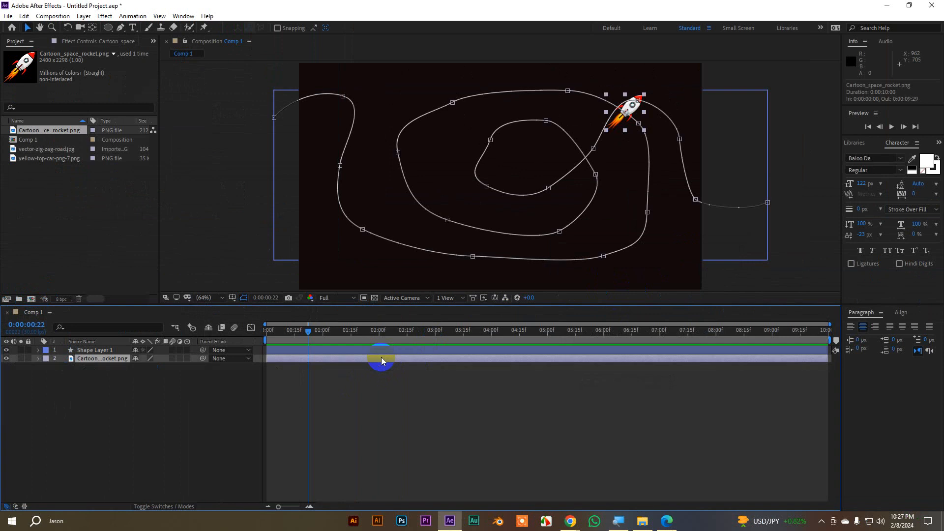
pyautogui.hotkey('shift', 's')
pyautogui.moveTo(476, 412); pyautogui.dragTo(246, 361)
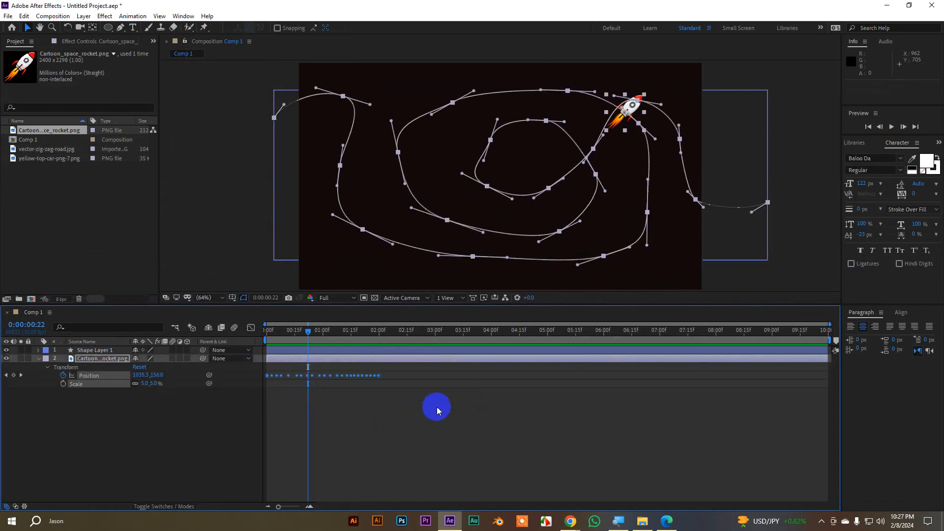
pyautogui.moveTo(493, 410); pyautogui.dragTo(268, 378)
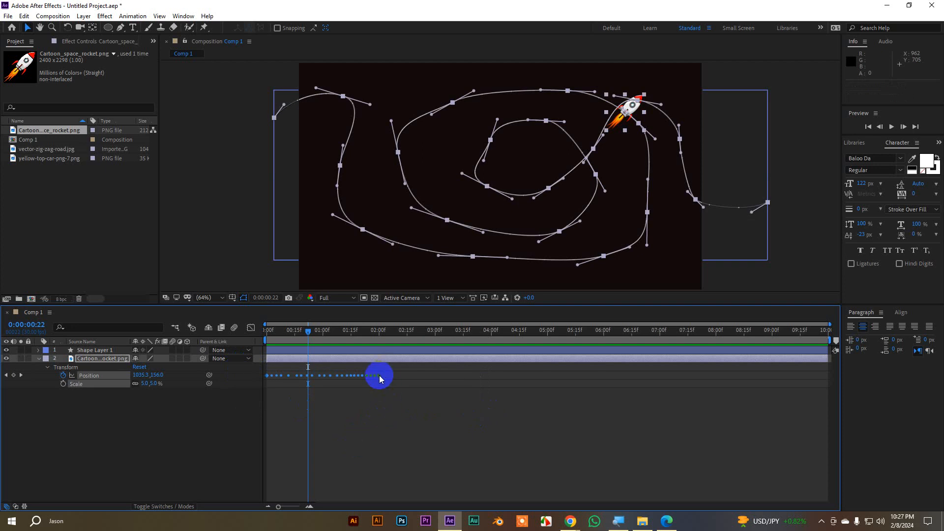
pyautogui.moveTo(380, 379); pyautogui.dragTo(828, 369)
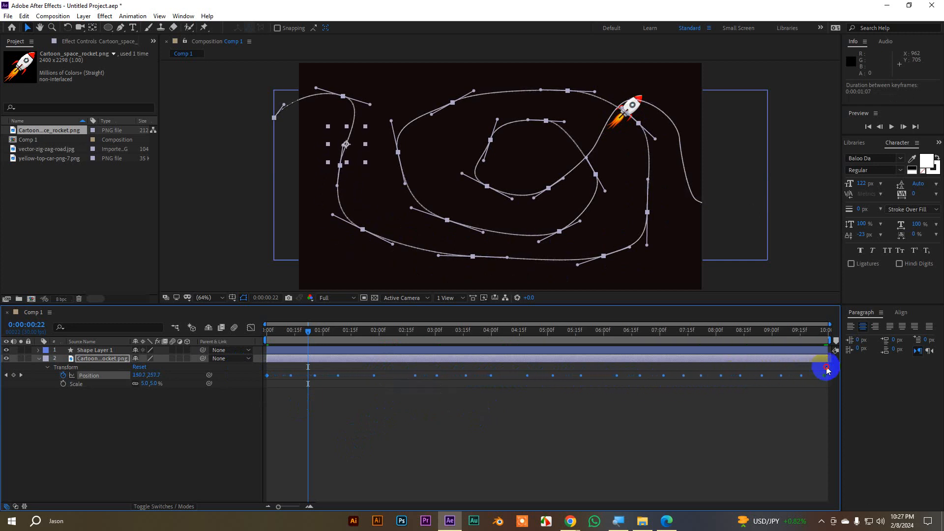
# - Preview the retimed rocket motion from the start of the composition, and scrub back to 0:00:00:11
pyautogui.moveTo(321, 331); pyautogui.dragTo(181, 333)
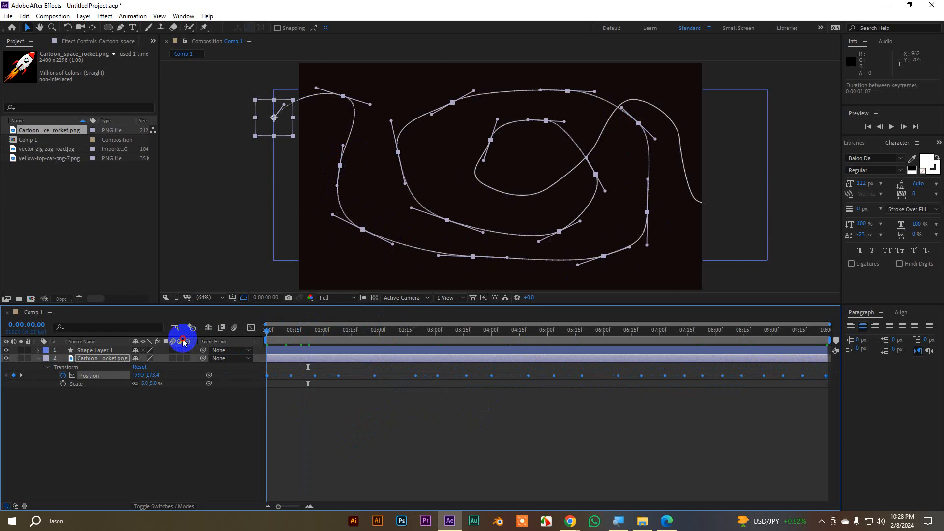
pyautogui.click(364, 422)
pyautogui.press('space')
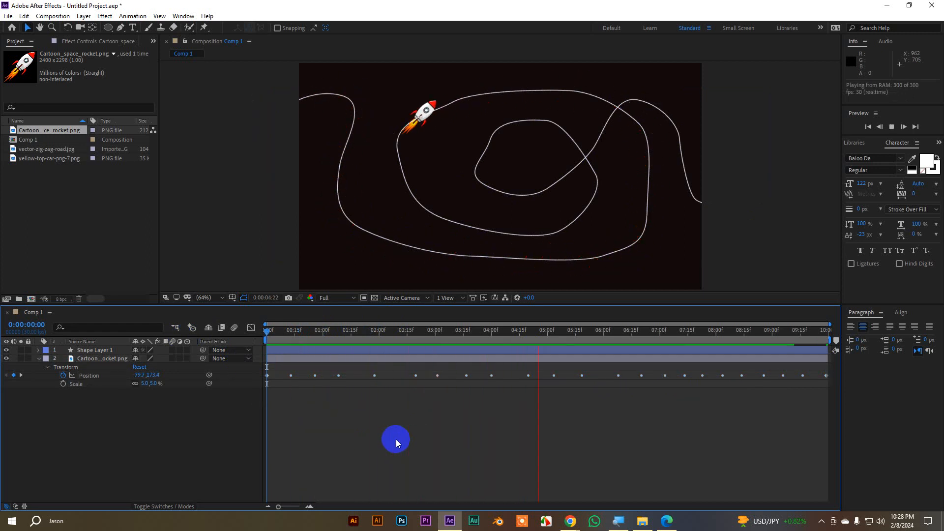
pyautogui.press('space')
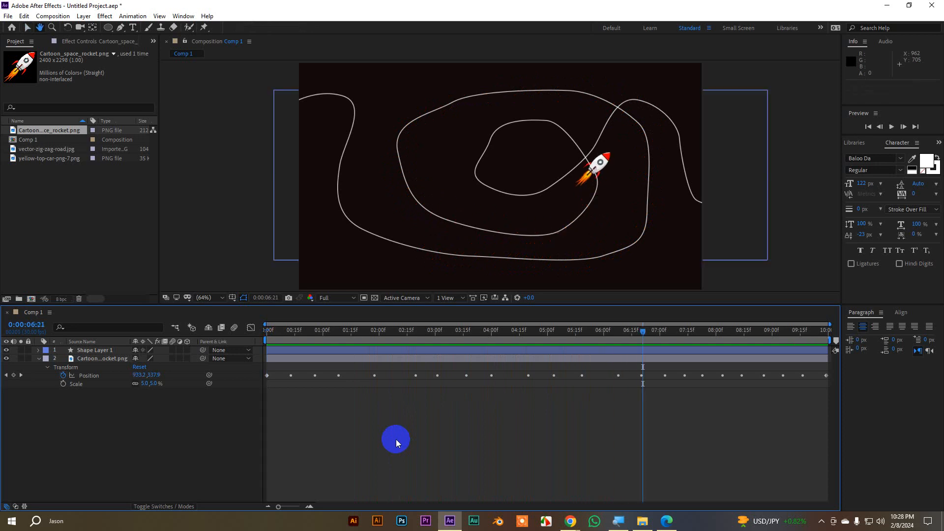
pyautogui.moveTo(644, 334); pyautogui.dragTo(291, 322)
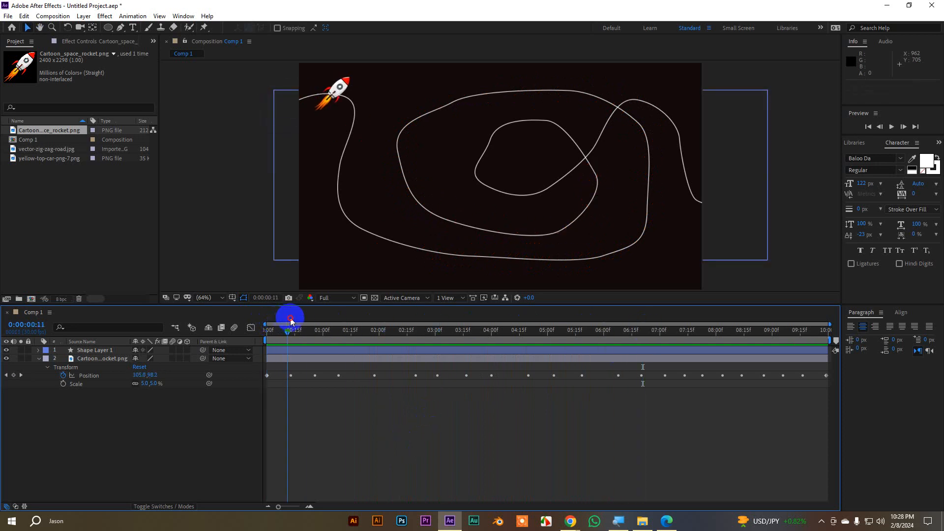
pyautogui.click(323, 85)
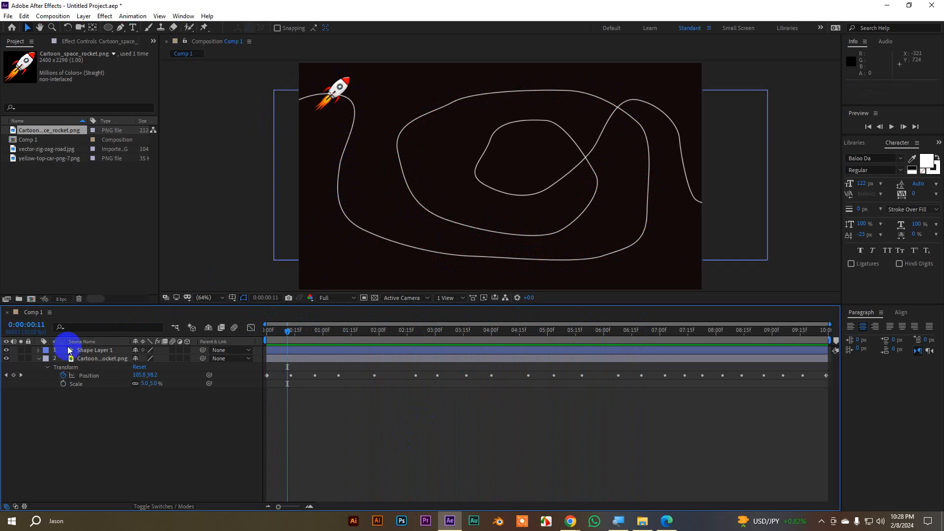
# - Collapse the rocket layer and set its Auto-Orientation to Orient Along Path
pyautogui.click(37, 358)
pyautogui.rightClick(91, 359)
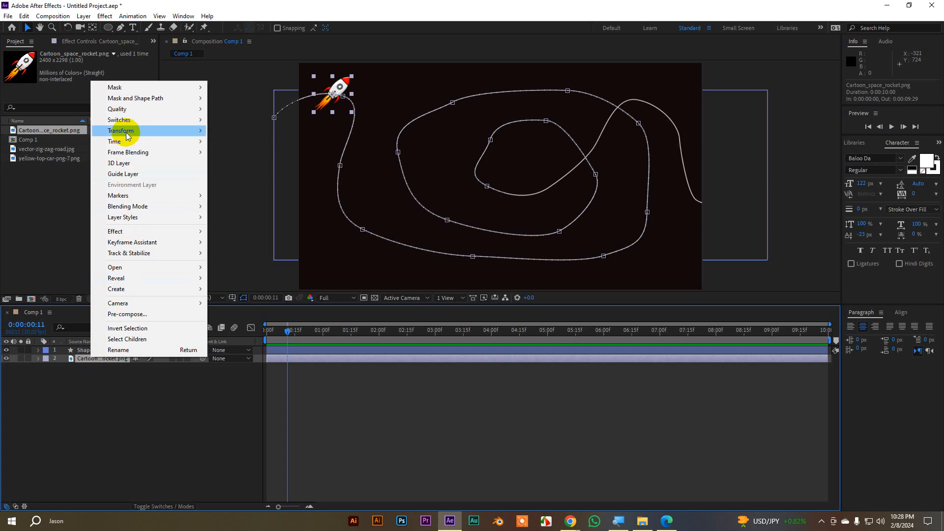
pyautogui.moveTo(126, 135)
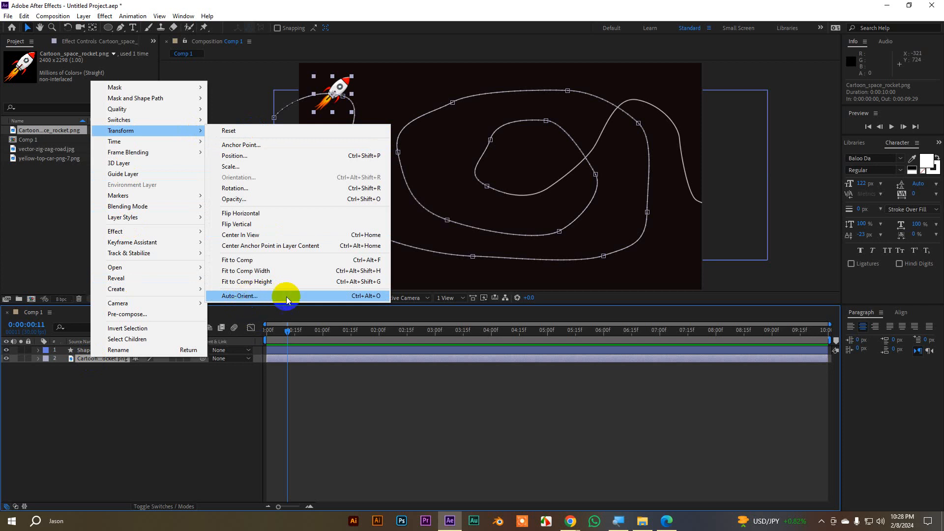
pyautogui.click(376, 297)
pyautogui.moveTo(380, 205); pyautogui.dragTo(258, 152)
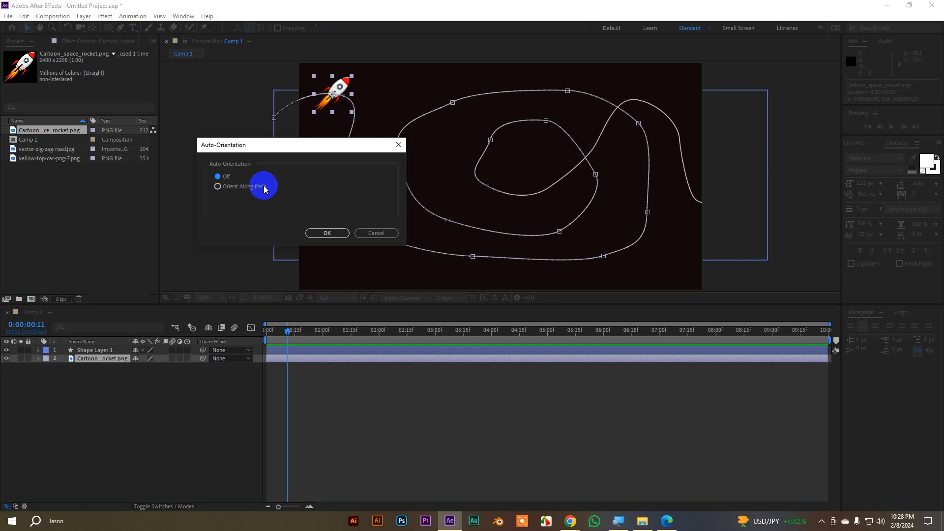
pyautogui.click(230, 187)
pyautogui.click(329, 233)
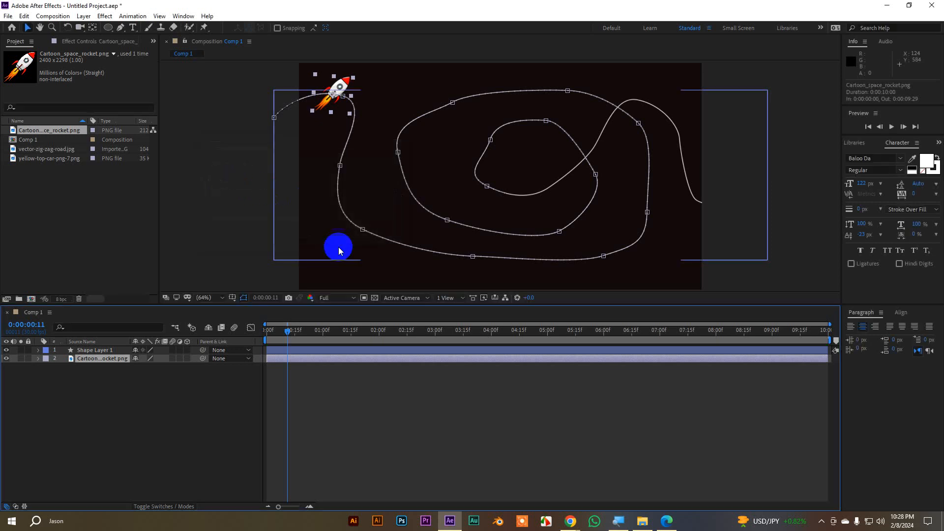
# - Set the rocket layer's Rotation to 56° at 0:00:00:08 so its nose points along the path
pyautogui.moveTo(289, 330)
pyautogui.mouseDown()
pyautogui.moveTo(270, 337)
pyautogui.moveTo(283, 336)
pyautogui.mouseUp()
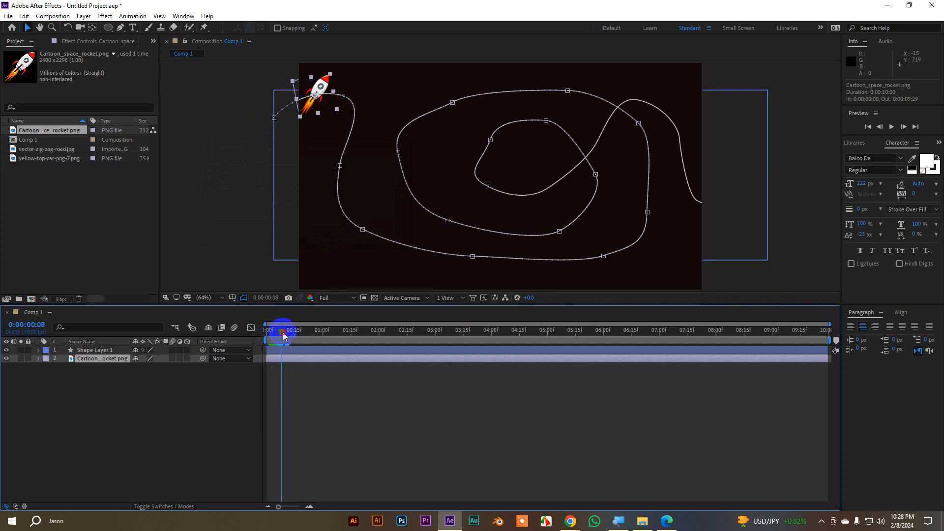
pyautogui.scroll(1, 308, 84)
pyautogui.moveTo(334, 165); pyautogui.dragTo(435, 294)
pyautogui.click(104, 364)
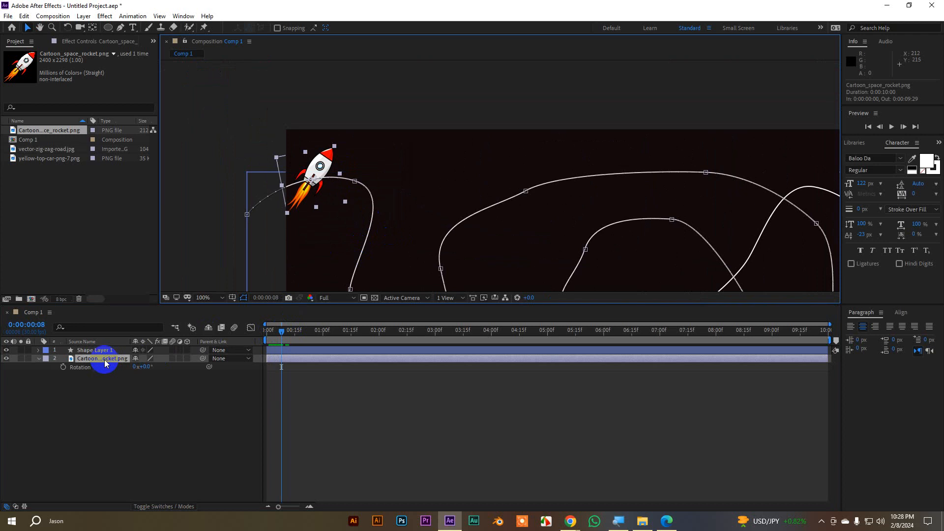
pyautogui.click(135, 369)
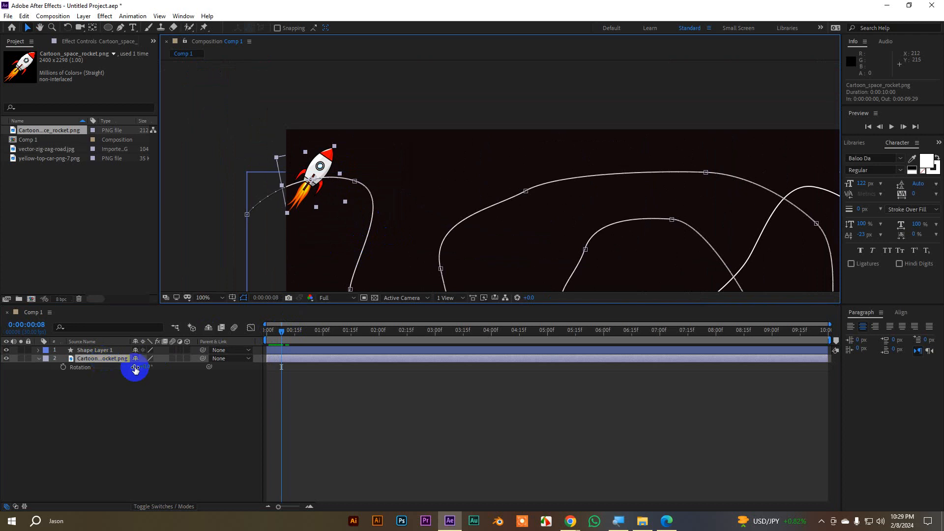
pyautogui.moveTo(144, 367); pyautogui.dragTo(170, 365)
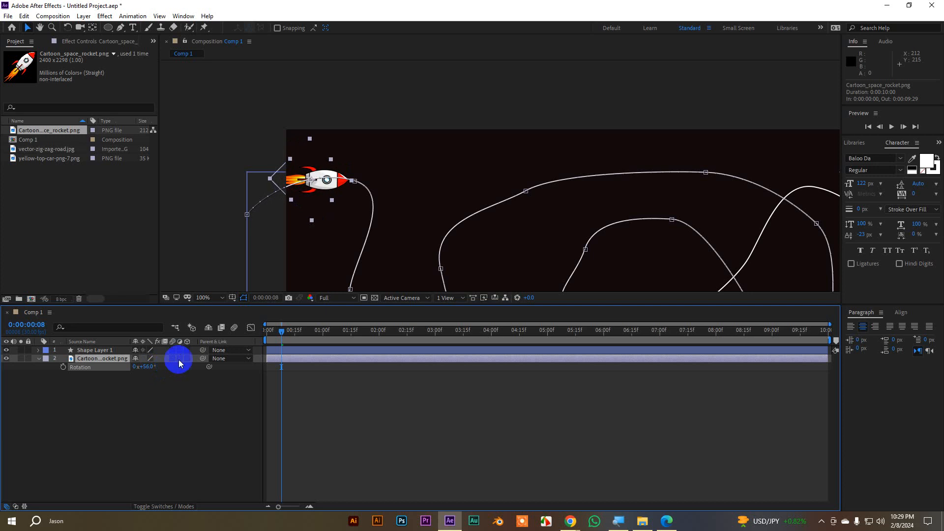
pyautogui.click(362, 126)
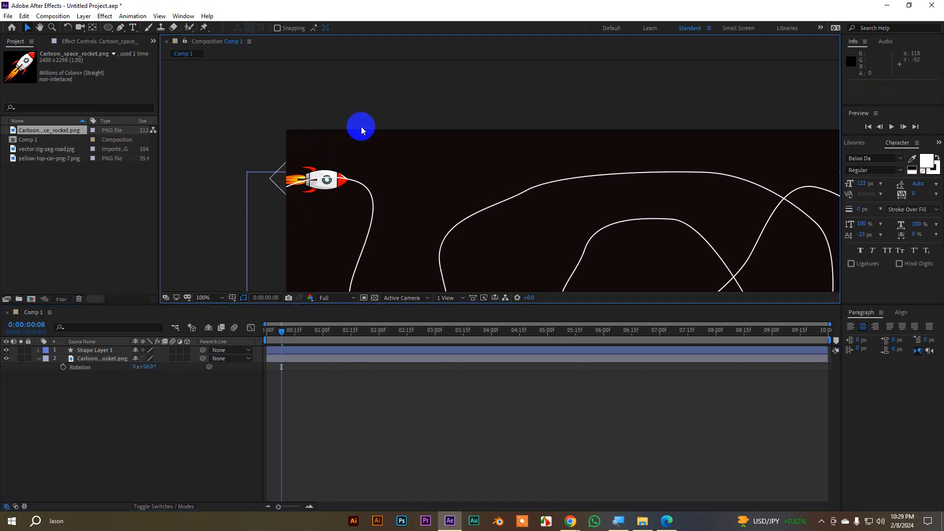
# - Preview the oriented rocket from 0:00:00:00 in an enlarged composition view, and restore the normal layout
pyautogui.click(211, 300)
pyautogui.click(212, 308)
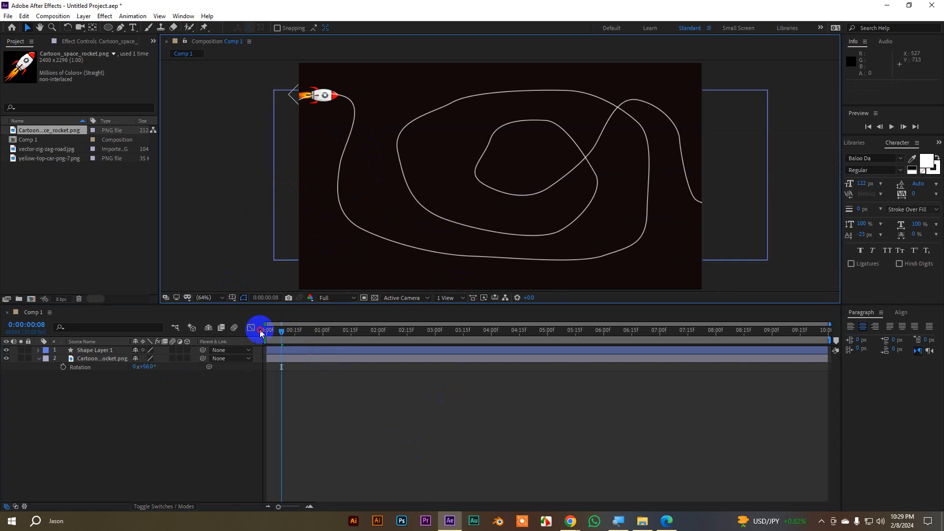
pyautogui.click(264, 329)
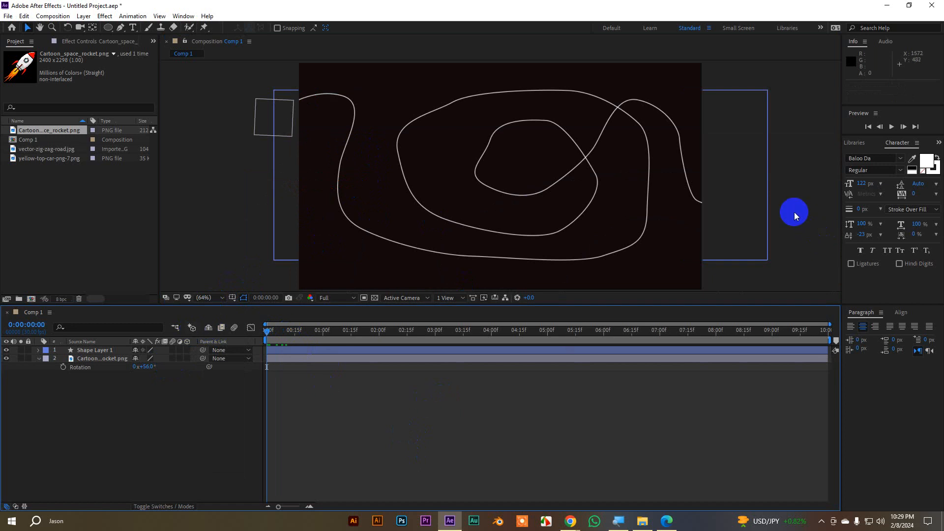
pyautogui.press('`')
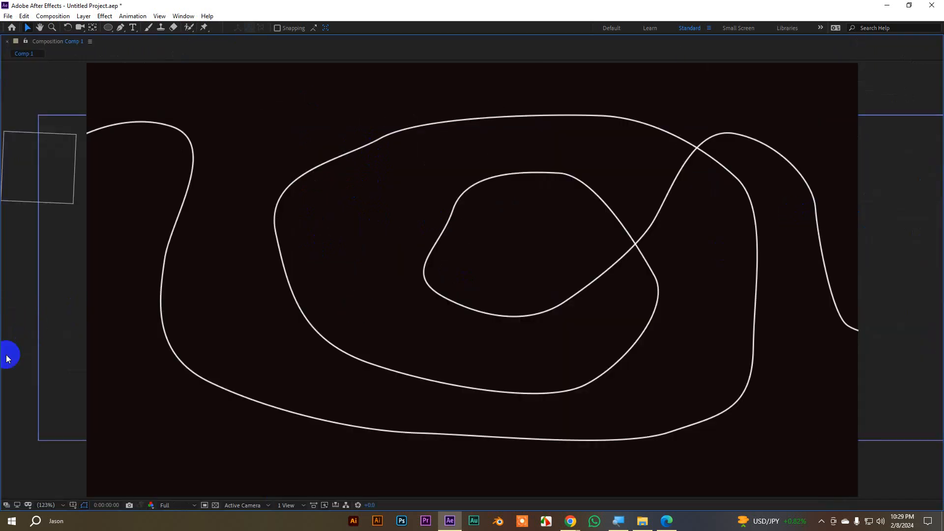
pyautogui.press('space')
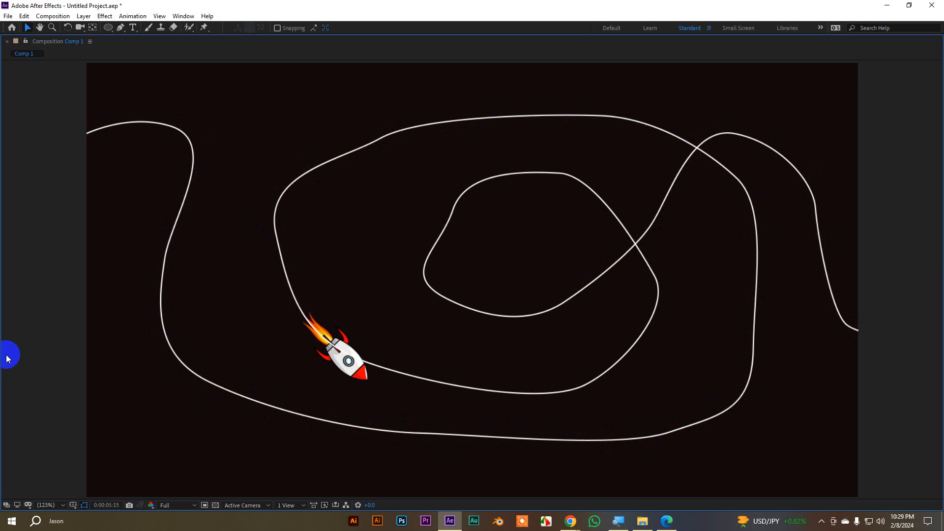
pyautogui.press('`')
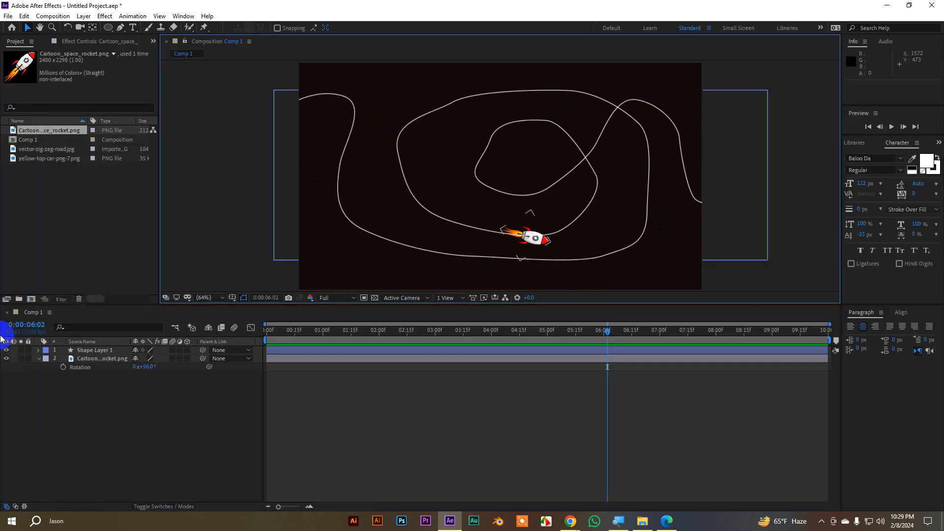
# - Collapse the rocket layer and delete Shape Layer 1 from the composition
pyautogui.click(42, 361)
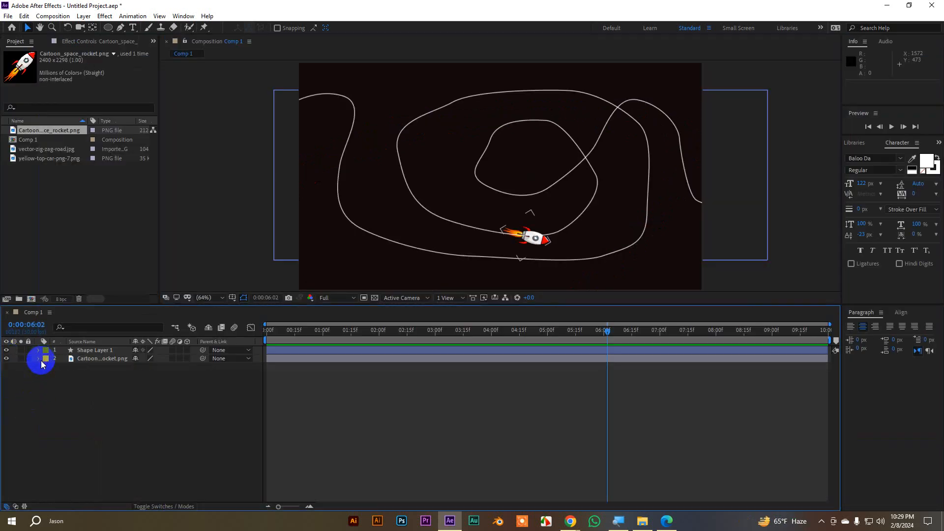
pyautogui.click(86, 350)
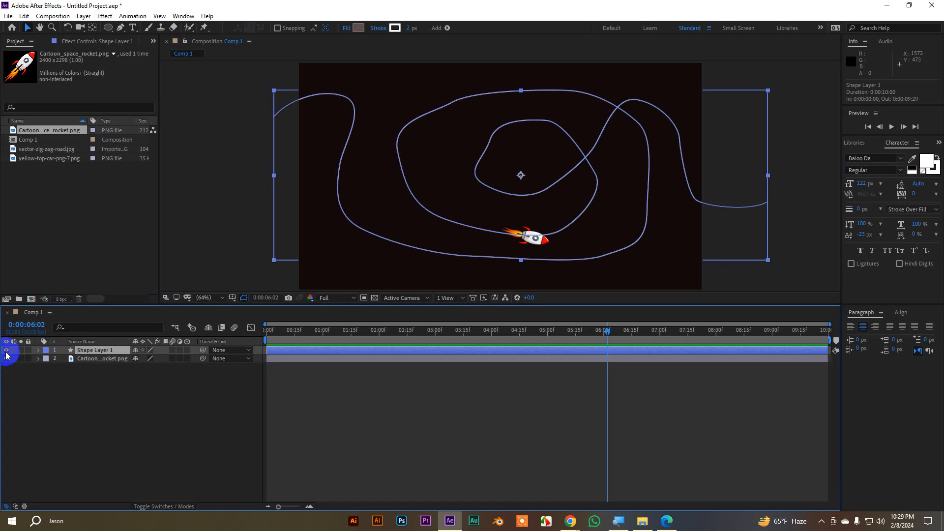
pyautogui.press('Delete')
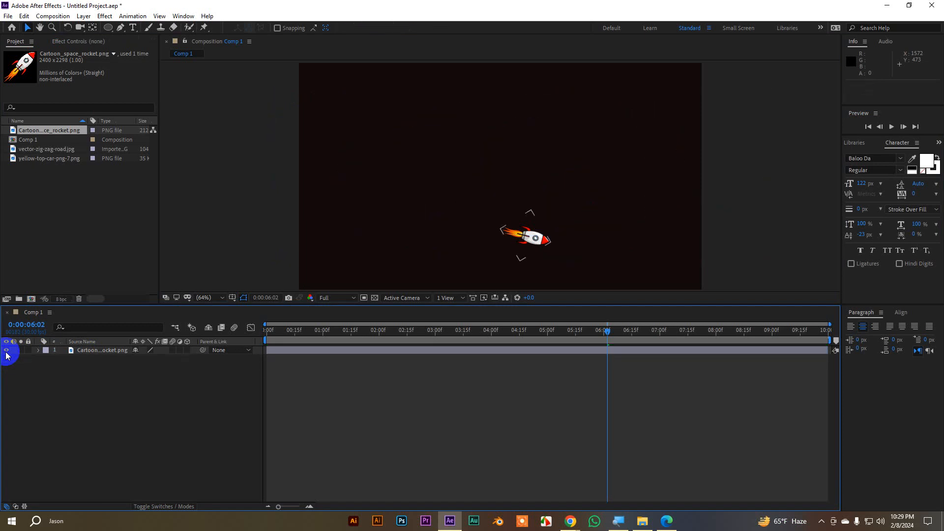
# - Preview the rocket's motion without the drawn line from the start of the composition
pyautogui.moveTo(607, 327); pyautogui.dragTo(141, 329)
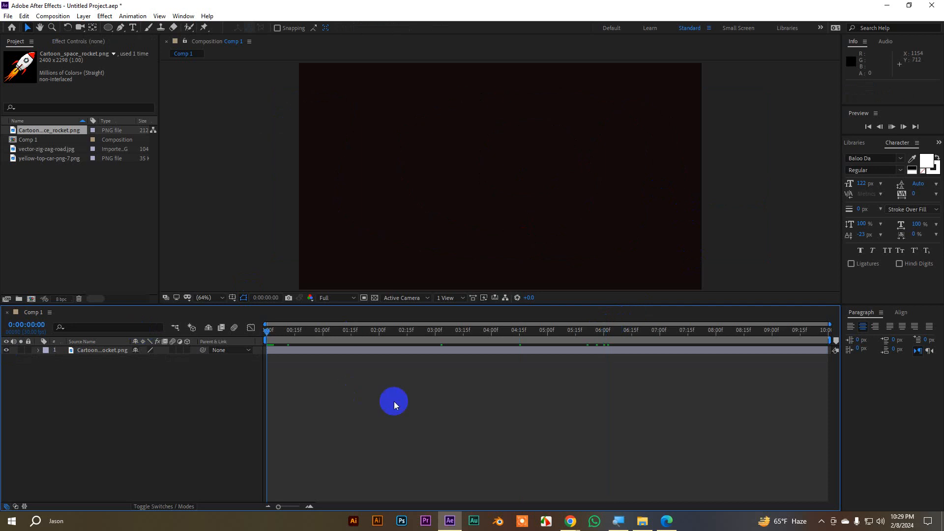
pyautogui.press('space')
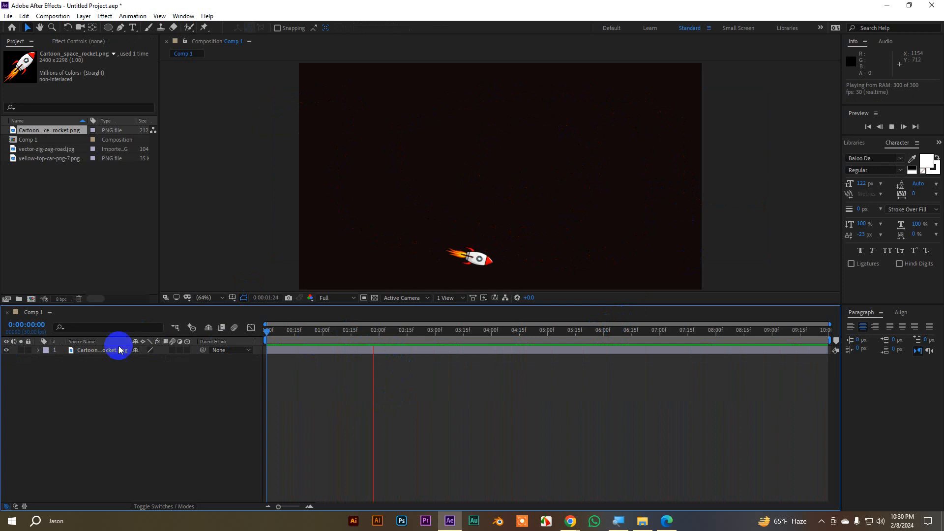
pyautogui.press('space')
# - Delete the rocket layer from Comp 1 and add vector-zig-zag-road.jpg as a layer in its place
pyautogui.click(89, 351)
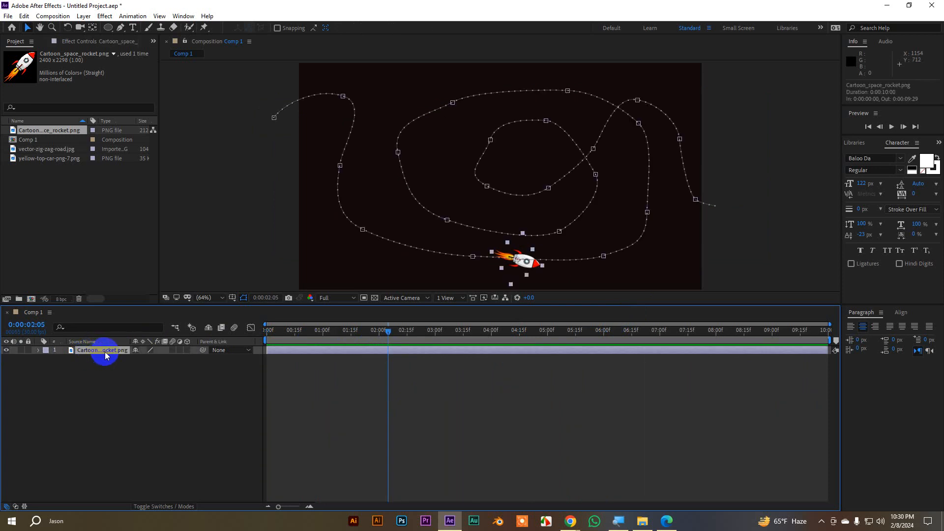
pyautogui.press('Delete')
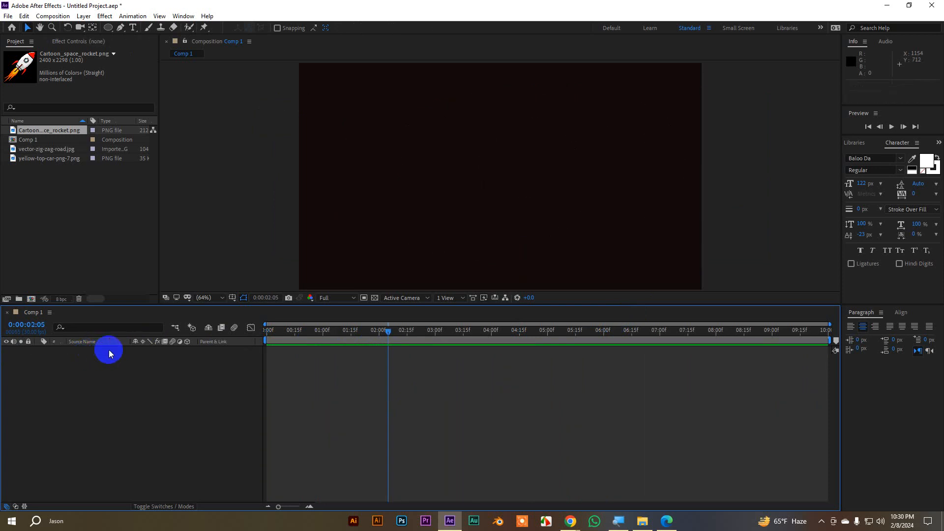
pyautogui.click(39, 163)
pyautogui.moveTo(28, 148); pyautogui.dragTo(205, 353)
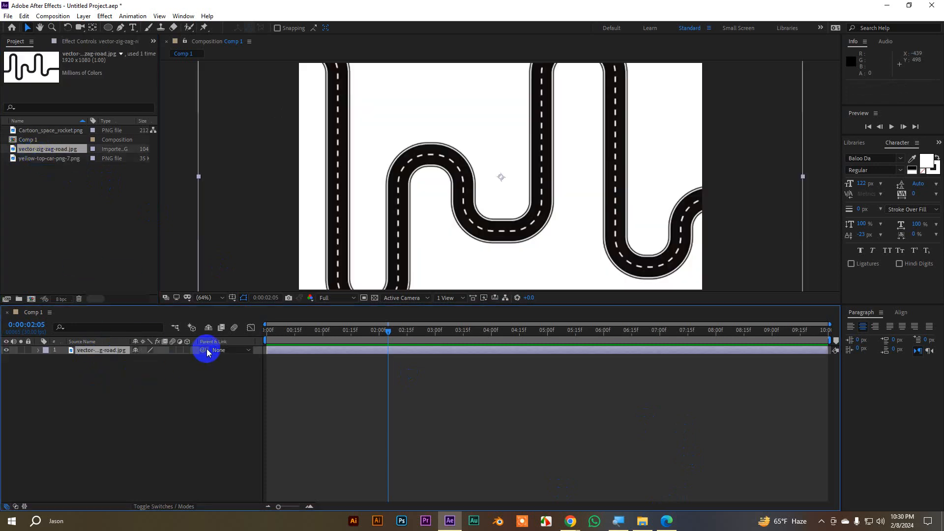
# - Scale the road image layer with Fit to Comp and deselect it
pyautogui.rightClick(90, 349)
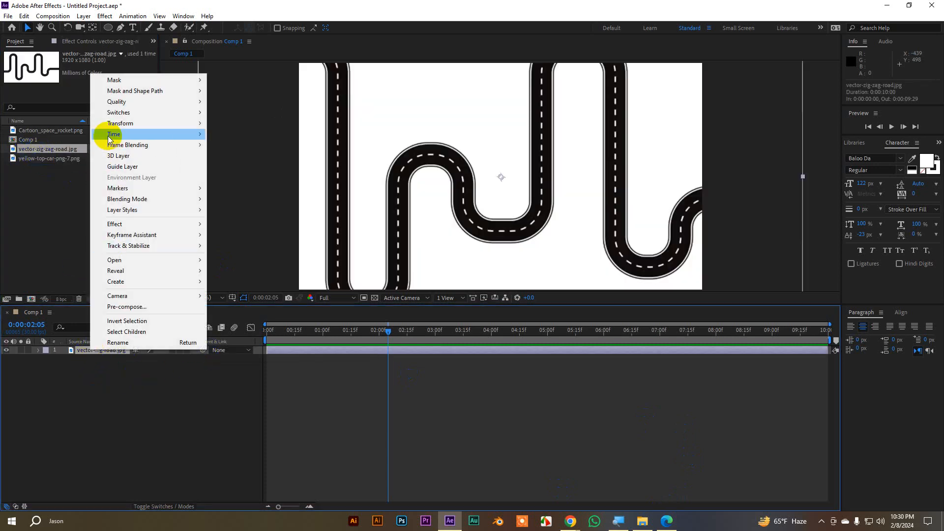
pyautogui.moveTo(131, 130)
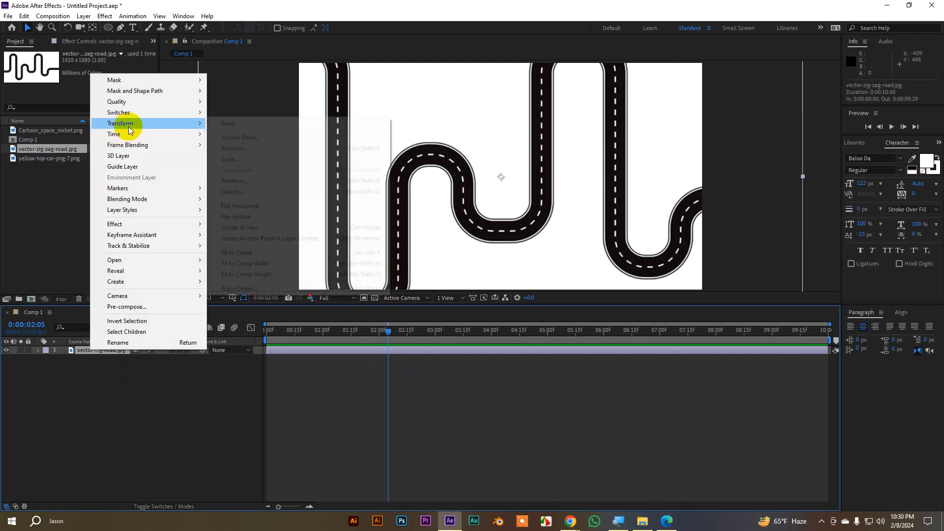
pyautogui.click(239, 254)
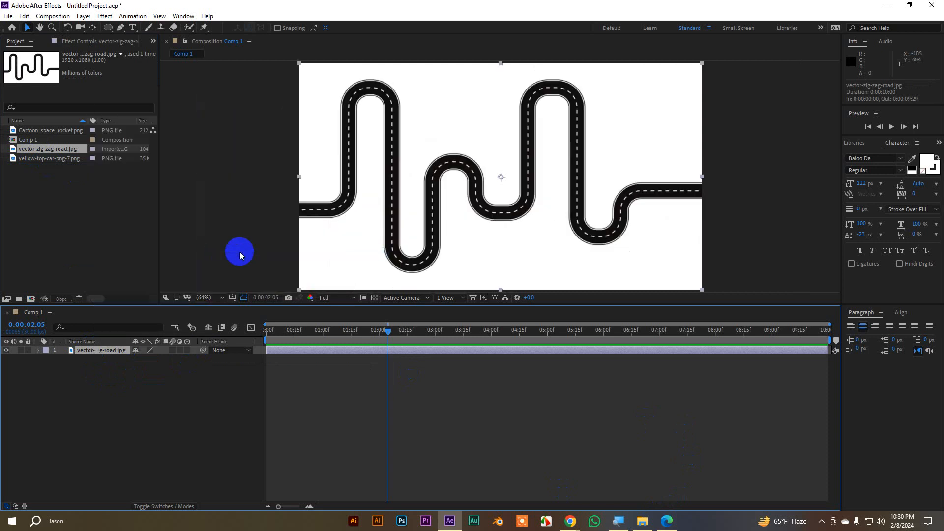
pyautogui.click(525, 408)
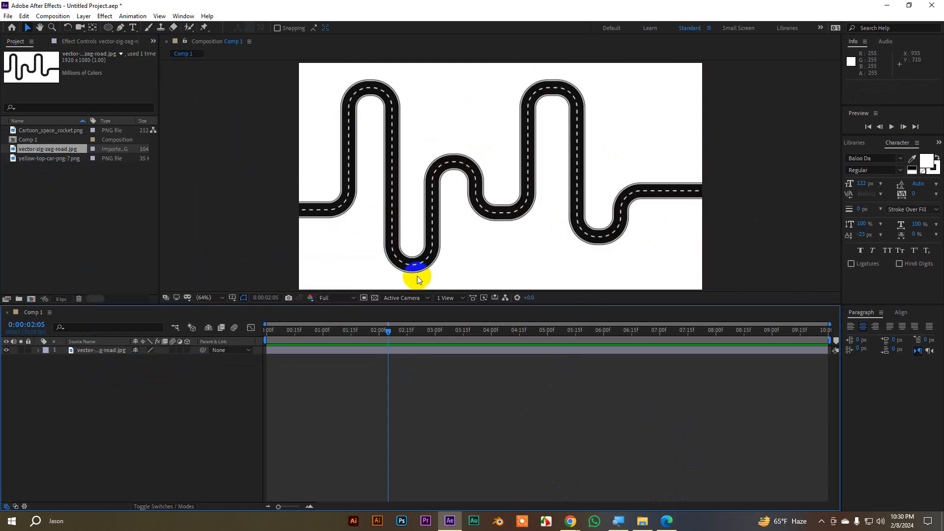
# - Add yellow-top-car-png-7.png as a layer above the road image and set its rotation to 180°
pyautogui.click(34, 131)
pyautogui.moveTo(33, 161)
pyautogui.mouseDown()
pyautogui.moveTo(124, 312)
pyautogui.moveTo(135, 377)
pyautogui.moveTo(86, 353)
pyautogui.mouseUp()
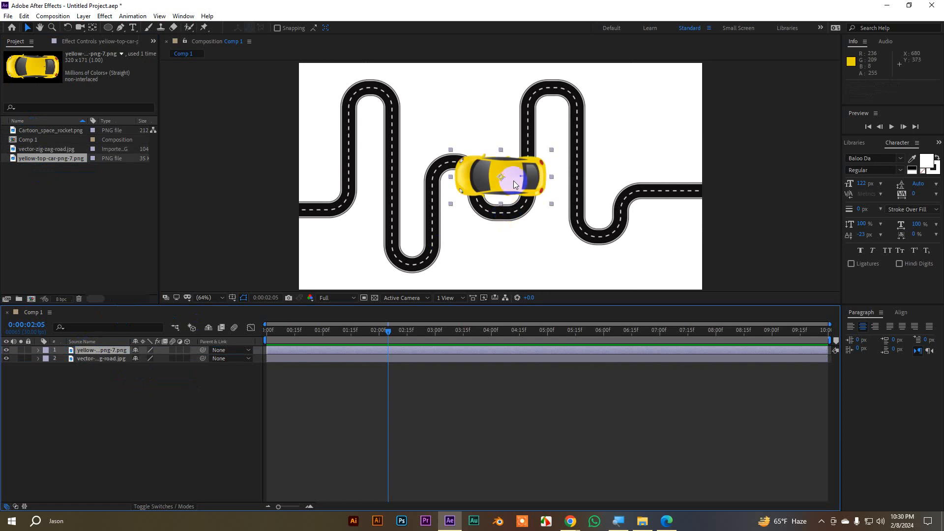
pyautogui.press('r')
pyautogui.moveTo(145, 358); pyautogui.dragTo(222, 352)
pyautogui.click(143, 360)
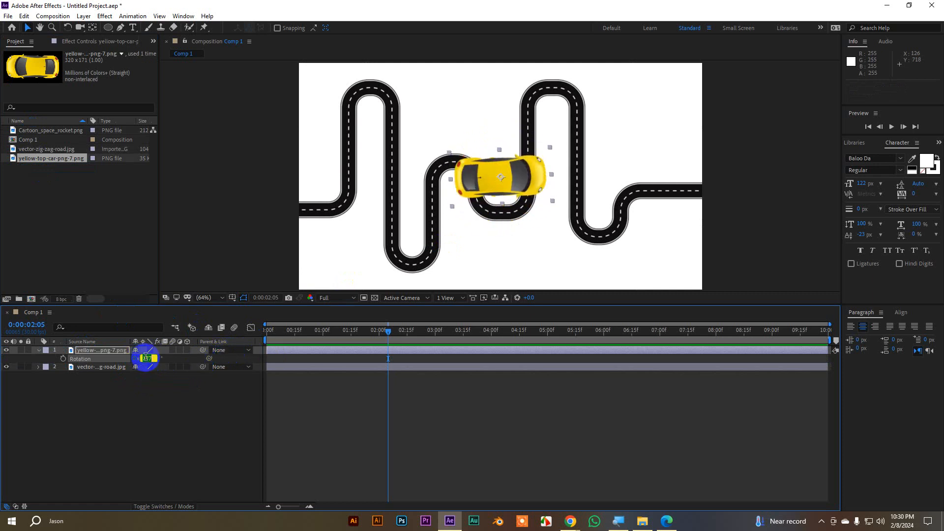
pyautogui.write('180')
pyautogui.press('Return')
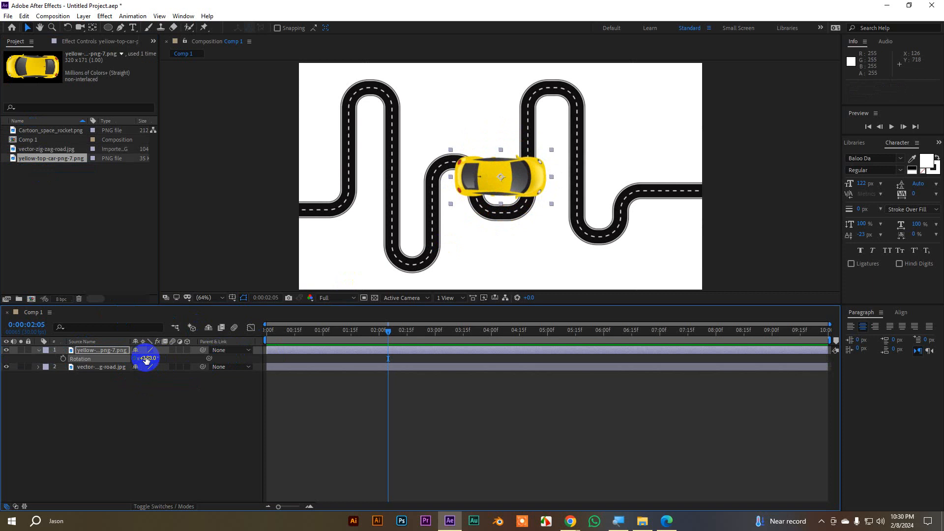
# - Scale the car layer to 20% and place the car on the road's central dip
pyautogui.press('s')
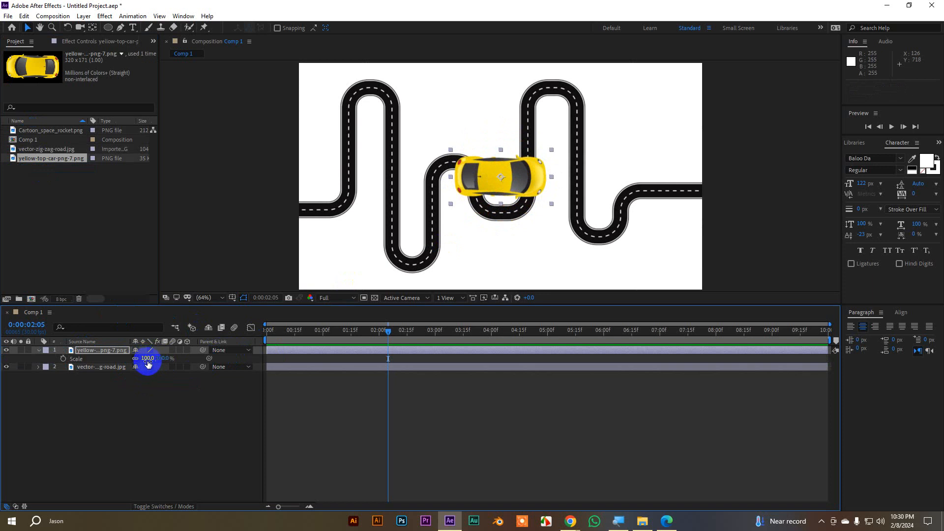
pyautogui.moveTo(147, 359); pyautogui.dragTo(114, 367)
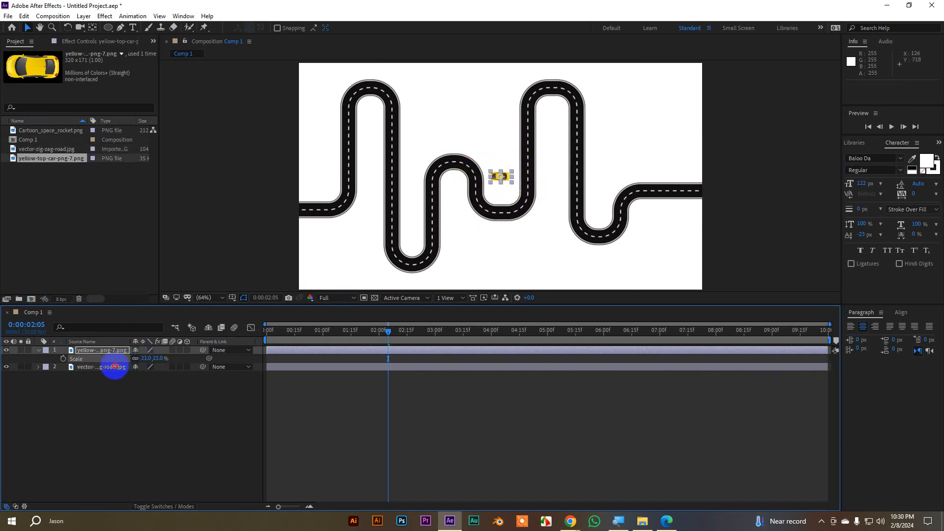
pyautogui.moveTo(501, 176); pyautogui.dragTo(500, 214)
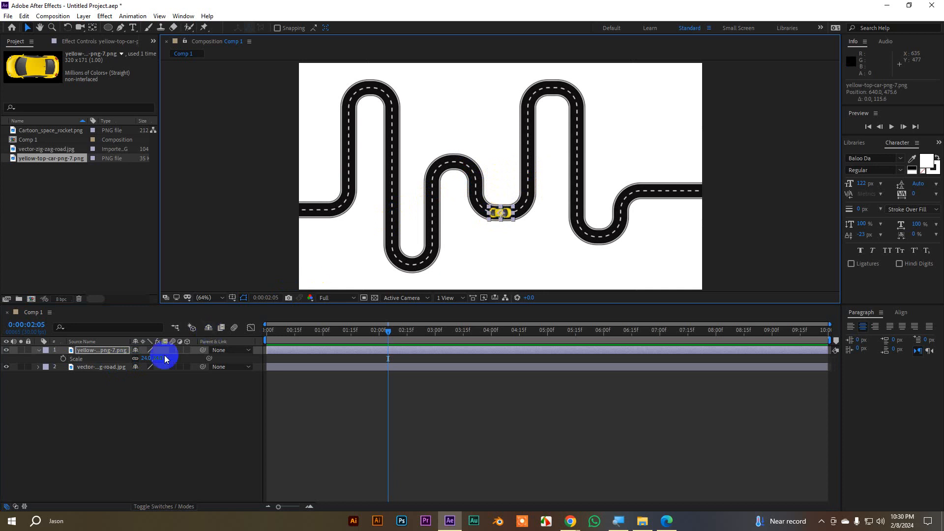
pyautogui.click(146, 359)
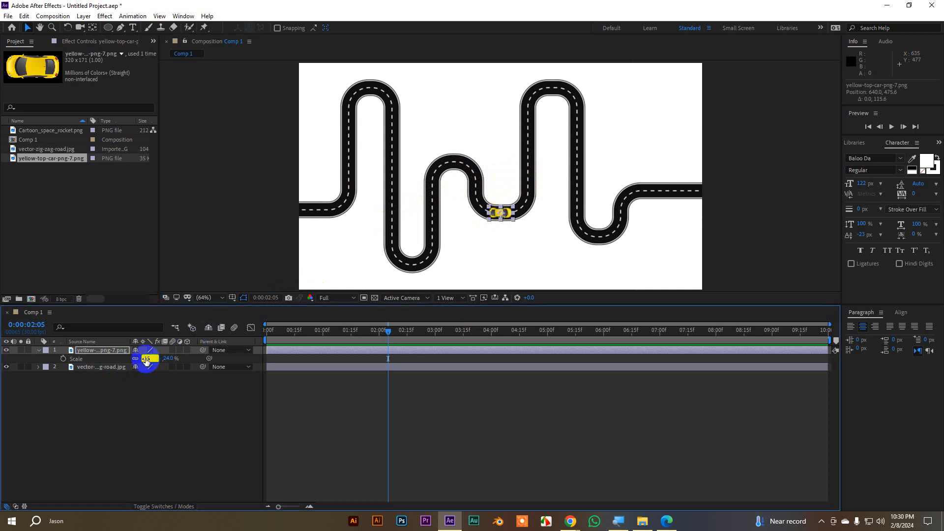
pyautogui.write('16')
pyautogui.press('Return')
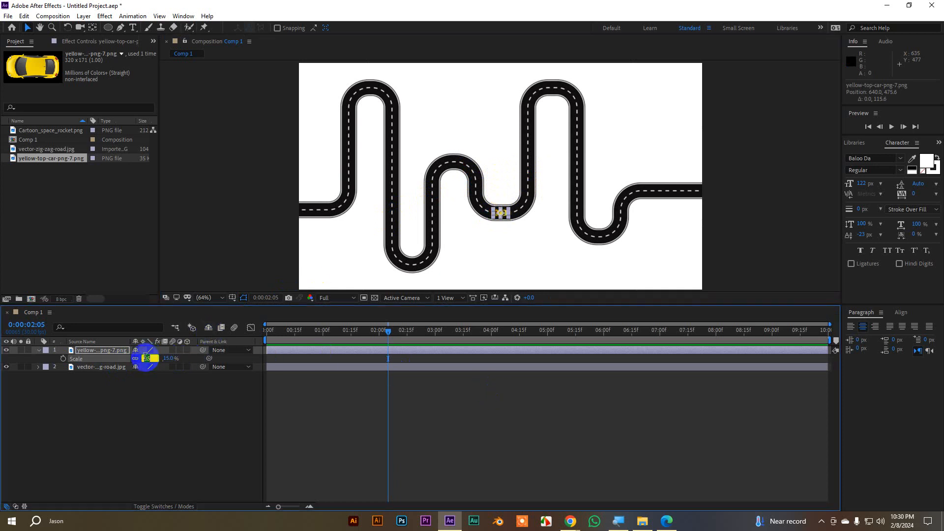
pyautogui.write('20')
pyautogui.press('Return')
pyautogui.click(520, 422)
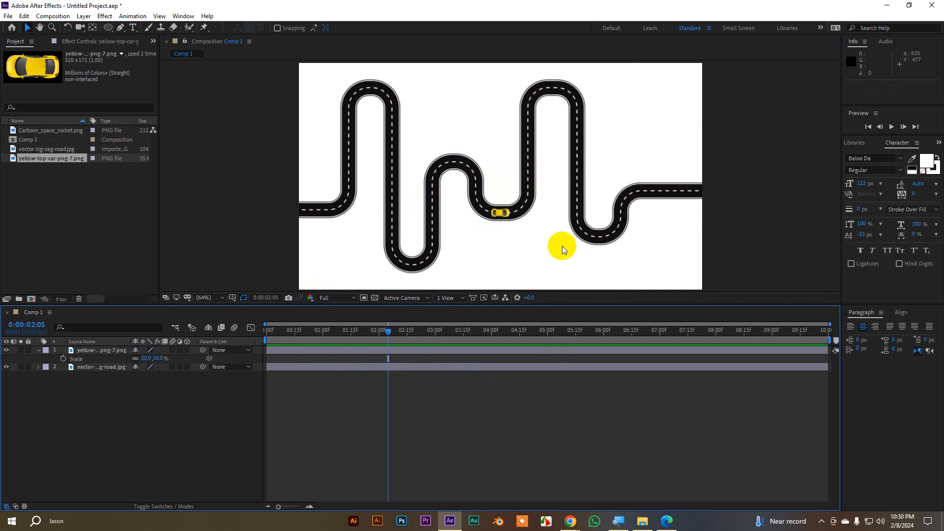
# - Collapse the car layer's properties in the timeline
pyautogui.scroll(2, 498, 232)
pyautogui.press('space')
pyautogui.moveTo(544, 265); pyautogui.dragTo(491, 223)
pyautogui.scroll(-4, 562, 246)
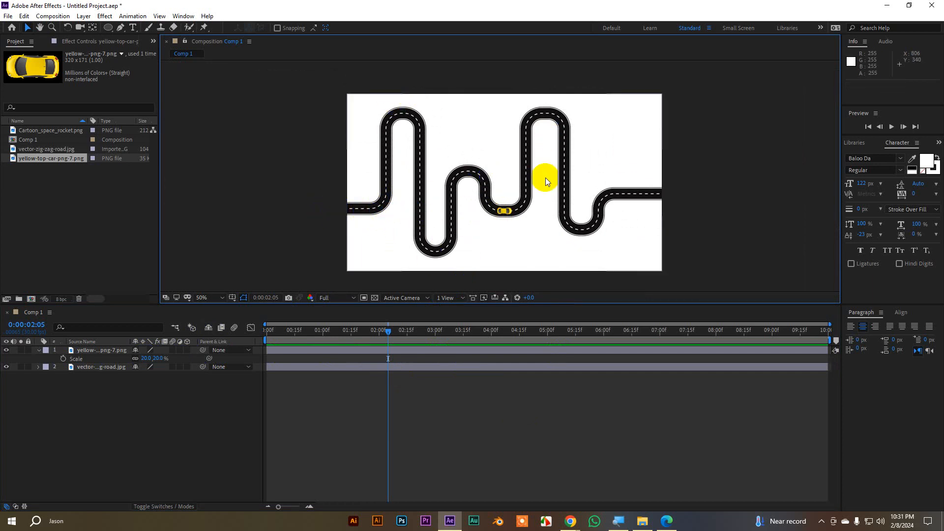
pyautogui.click(147, 352)
pyautogui.click(40, 351)
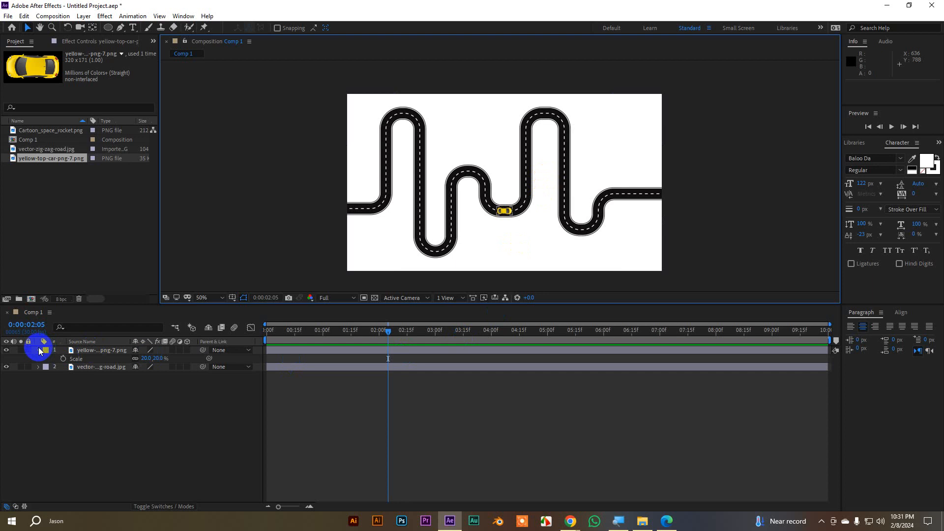
pyautogui.click(39, 351)
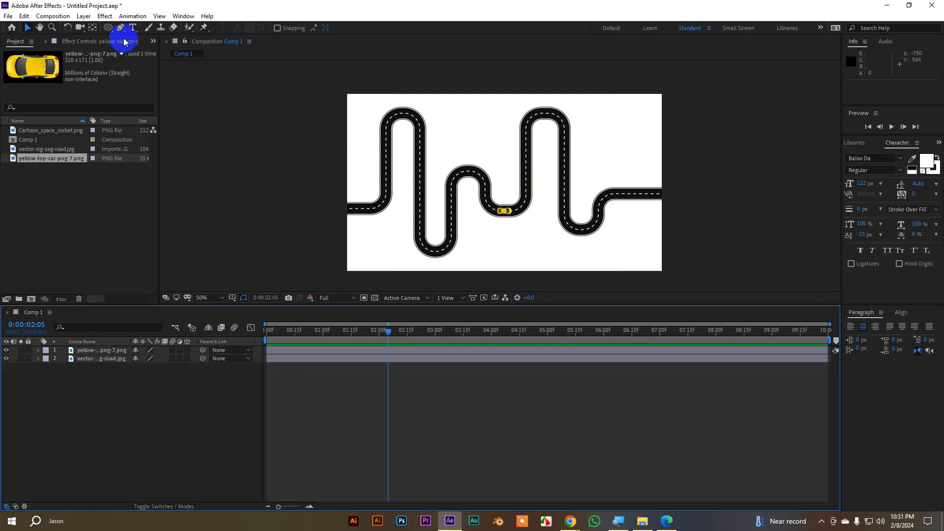
# - Start a Pen tool path with no layer selected, from off-canvas before the road's left end and up through its first bend
pyautogui.moveTo(120, 28); pyautogui.dragTo(139, 34)
pyautogui.click(146, 29)
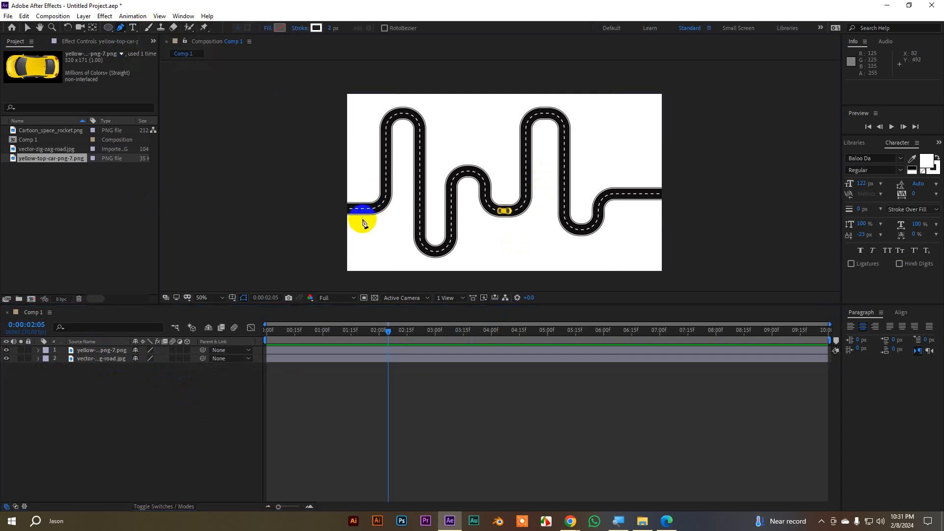
pyautogui.scroll(1, 358, 222)
pyautogui.moveTo(284, 228); pyautogui.dragTo(392, 195)
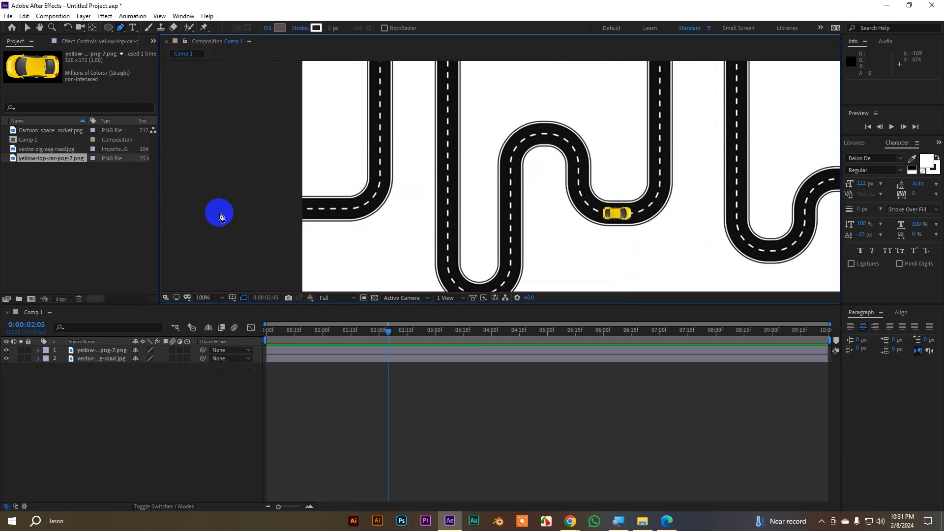
pyautogui.moveTo(220, 217)
pyautogui.mouseDown()
pyautogui.moveTo(364, 207)
pyautogui.moveTo(350, 212)
pyautogui.mouseUp()
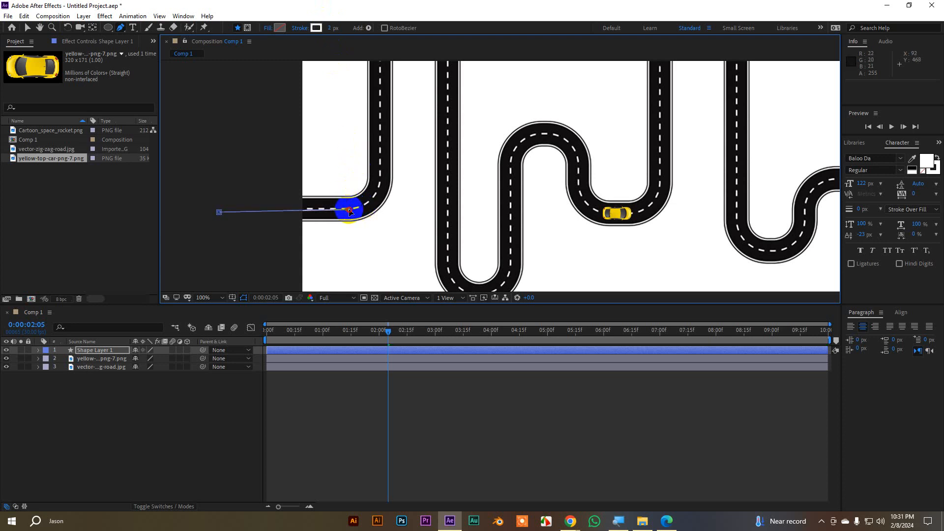
pyautogui.moveTo(380, 172); pyautogui.dragTo(381, 134)
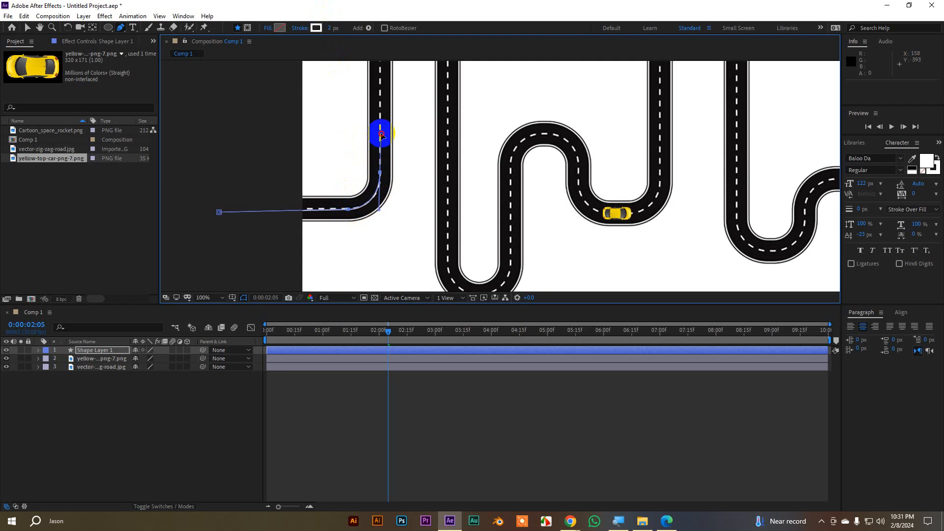
# - Extend the path over the first tall loop of the road and adjust the curve handles to follow the dashed centre line
pyautogui.moveTo(409, 84); pyautogui.dragTo(409, 184)
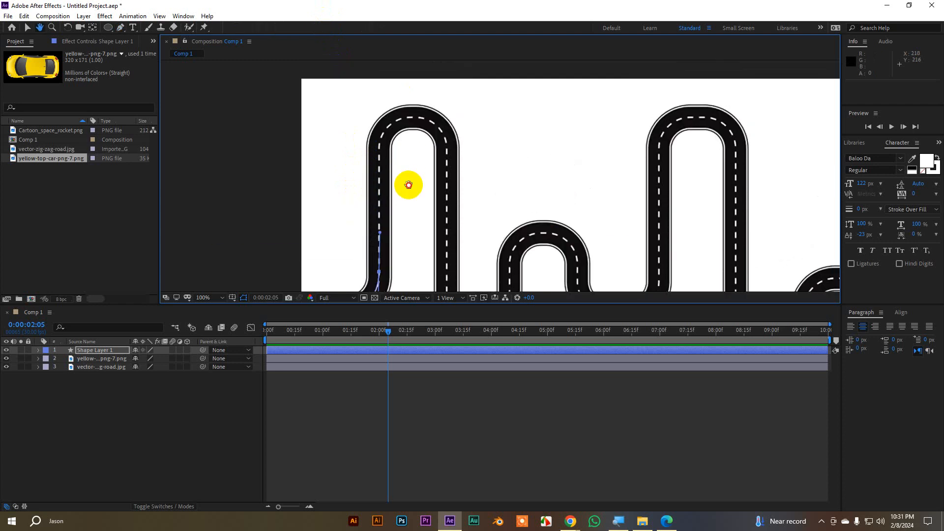
pyautogui.click(382, 133)
pyautogui.moveTo(383, 127); pyautogui.dragTo(382, 126)
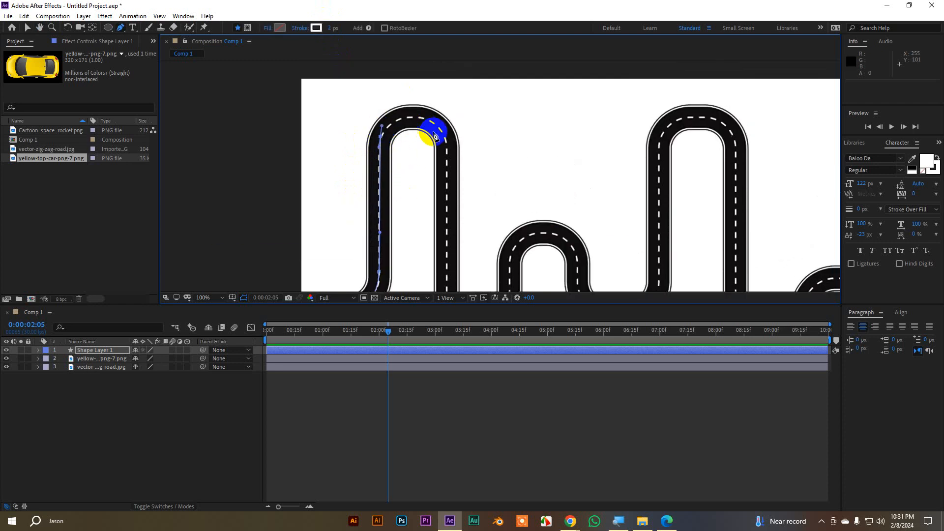
pyautogui.moveTo(448, 150); pyautogui.dragTo(446, 207)
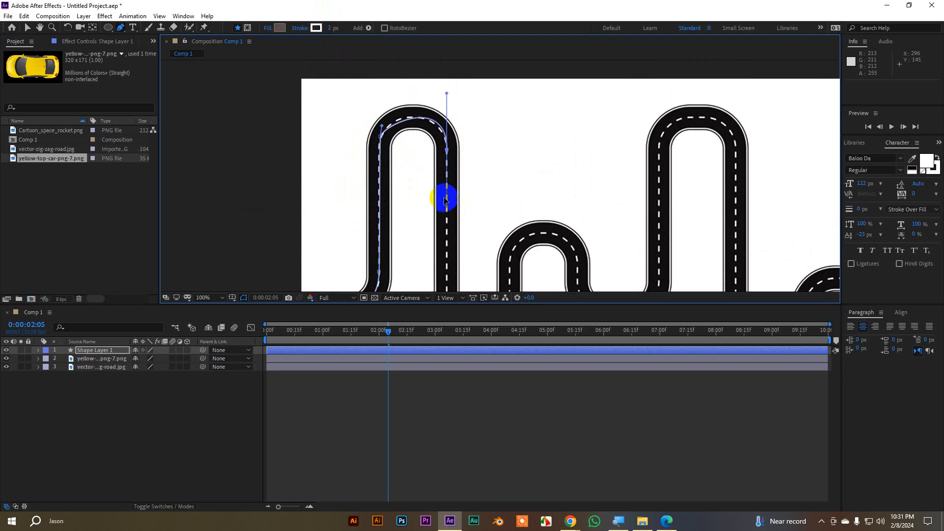
pyautogui.moveTo(382, 128); pyautogui.dragTo(382, 114)
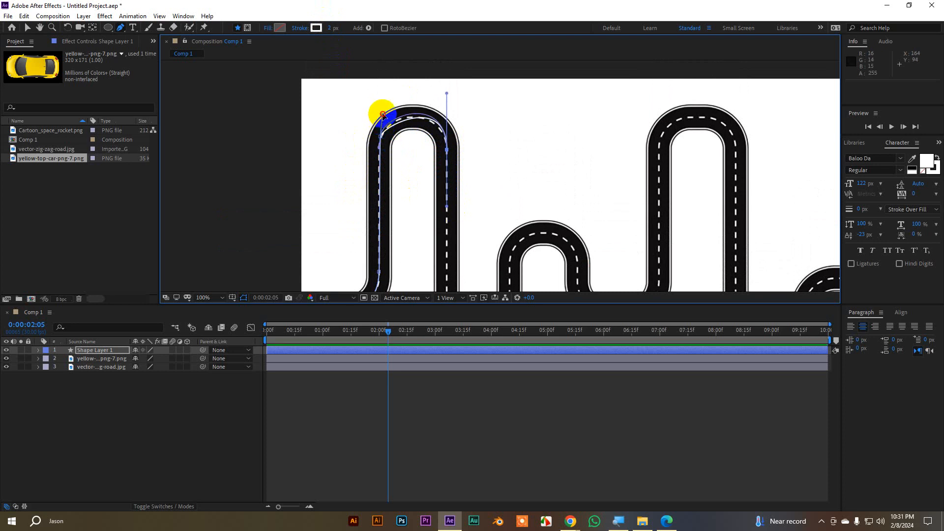
pyautogui.moveTo(447, 97); pyautogui.dragTo(446, 102)
# - Continue the path down through the road's lowest U-bend and over the small middle hump
pyautogui.scroll(-2, 444, 219)
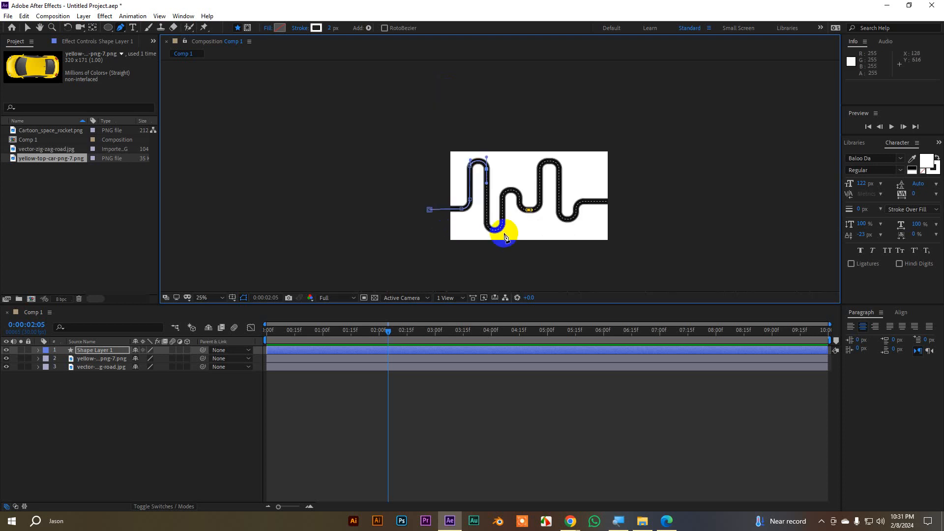
pyautogui.scroll(1, 504, 231)
pyautogui.moveTo(474, 153); pyautogui.dragTo(451, 210)
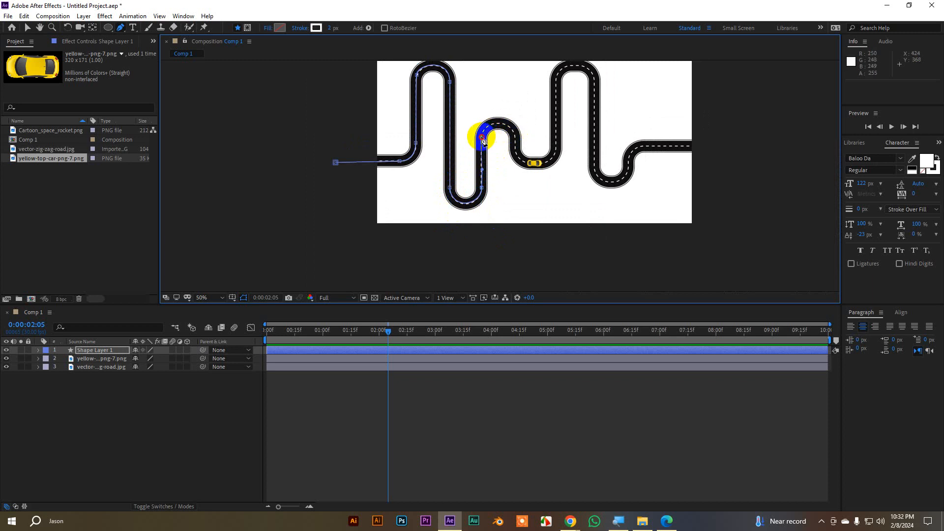
pyautogui.moveTo(483, 141); pyautogui.dragTo(482, 121)
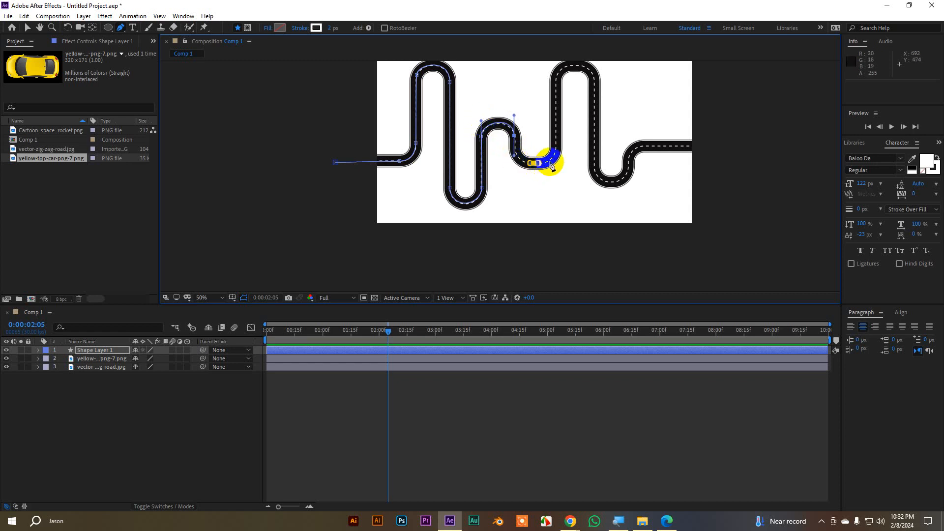
# - Curve the path through the dip under the car and add a vertex to fit it to the road
pyautogui.moveTo(558, 142); pyautogui.dragTo(558, 125)
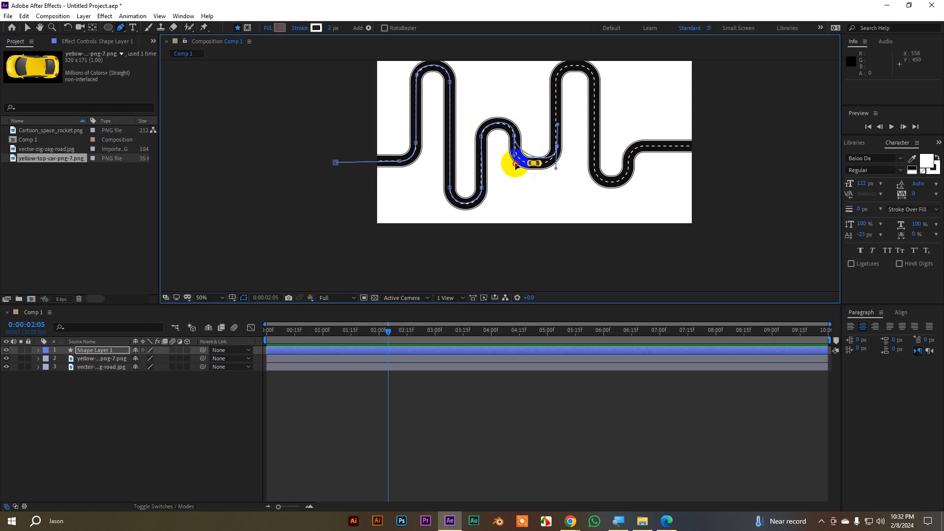
pyautogui.moveTo(516, 165); pyautogui.dragTo(516, 173)
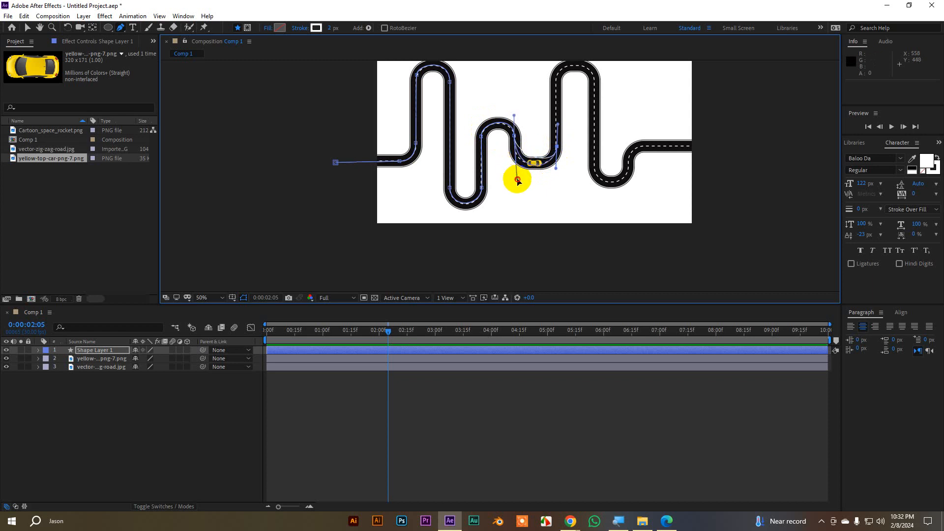
pyautogui.moveTo(520, 171); pyautogui.dragTo(520, 159)
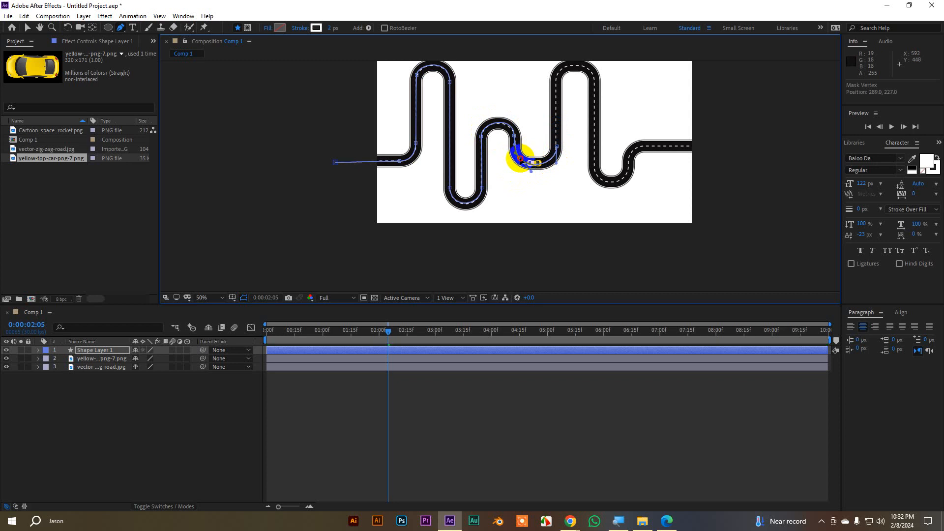
# - Continue the path up and over the second tall loop of the road, matching its curved top
pyautogui.moveTo(563, 125); pyautogui.dragTo(544, 155)
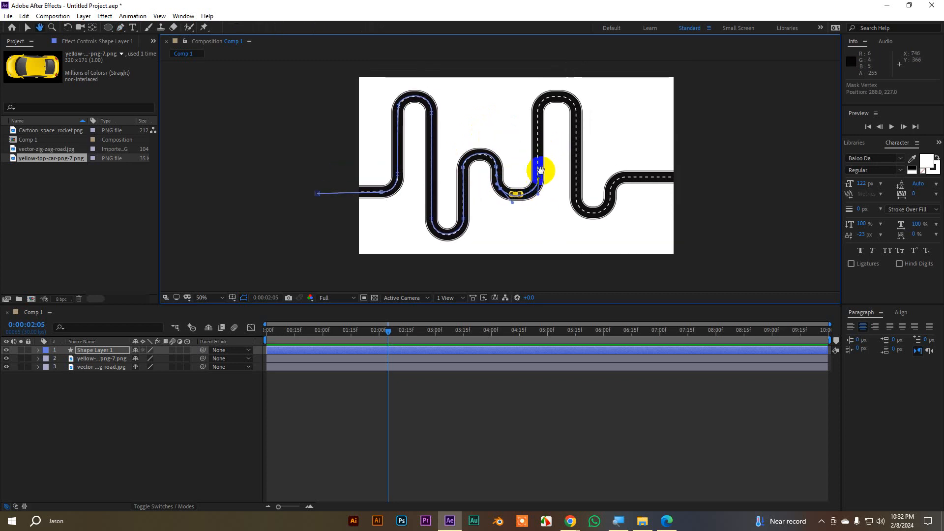
pyautogui.click(539, 178)
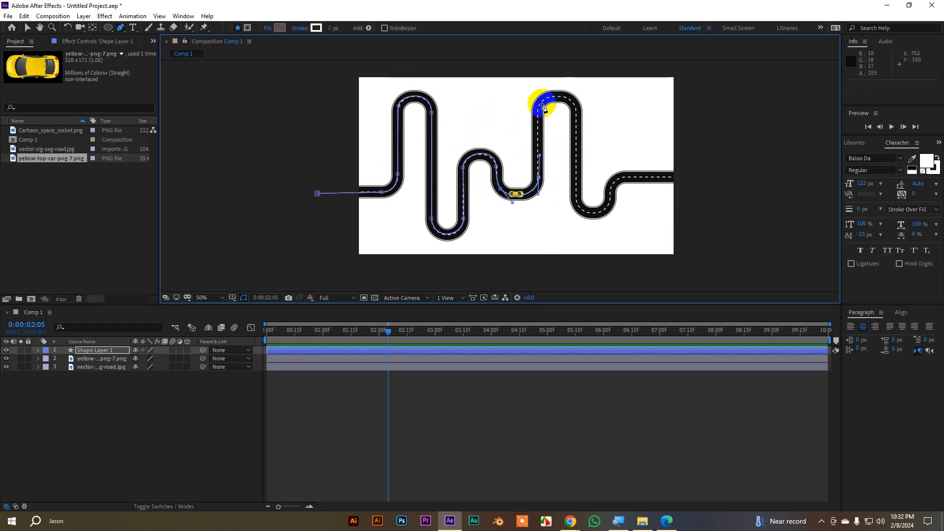
pyautogui.moveTo(539, 117); pyautogui.dragTo(578, 129)
pyautogui.click(572, 105)
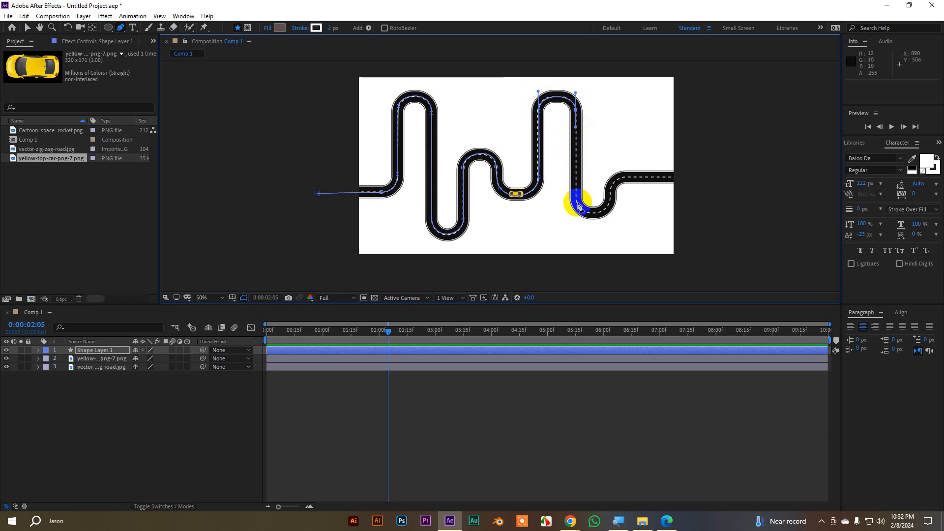
pyautogui.moveTo(578, 205); pyautogui.dragTo(579, 208)
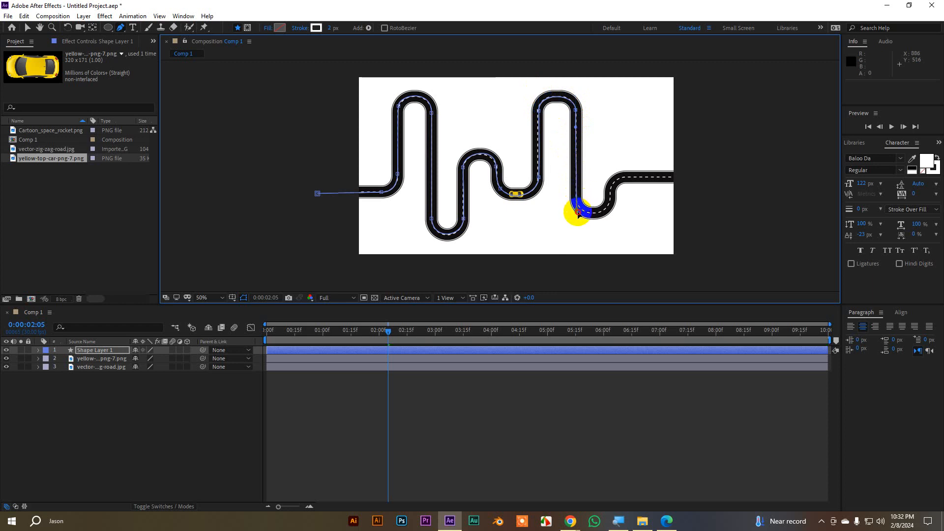
pyautogui.click(613, 206)
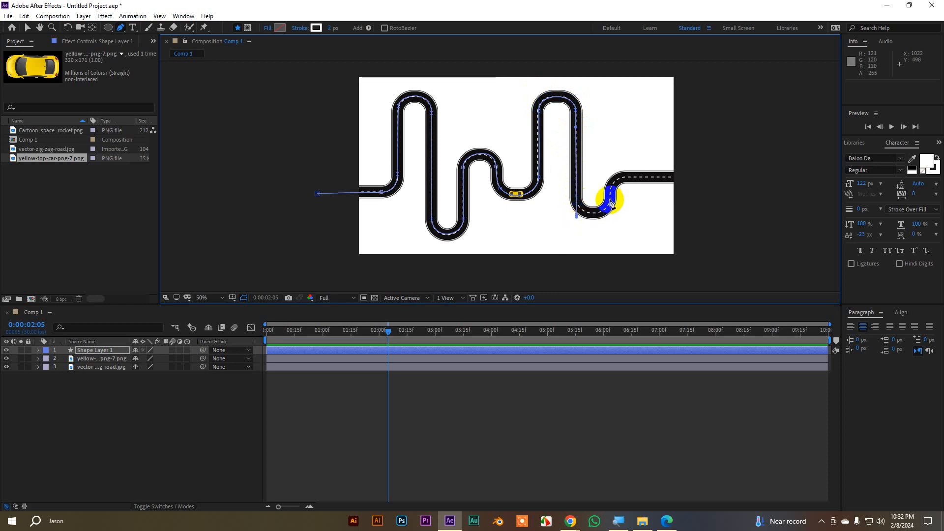
pyautogui.moveTo(612, 204); pyautogui.dragTo(610, 184)
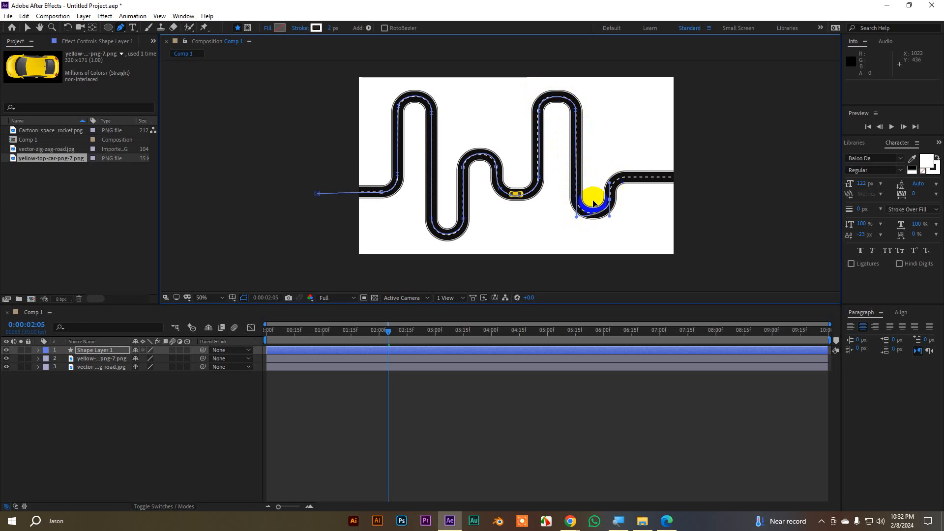
pyautogui.moveTo(577, 217); pyautogui.dragTo(578, 205)
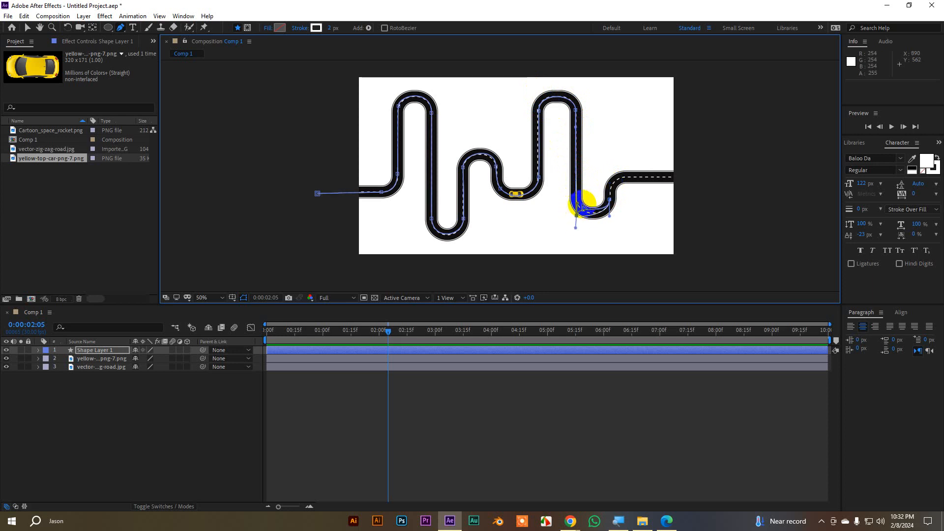
pyautogui.hotkey('ctrl', 'z')
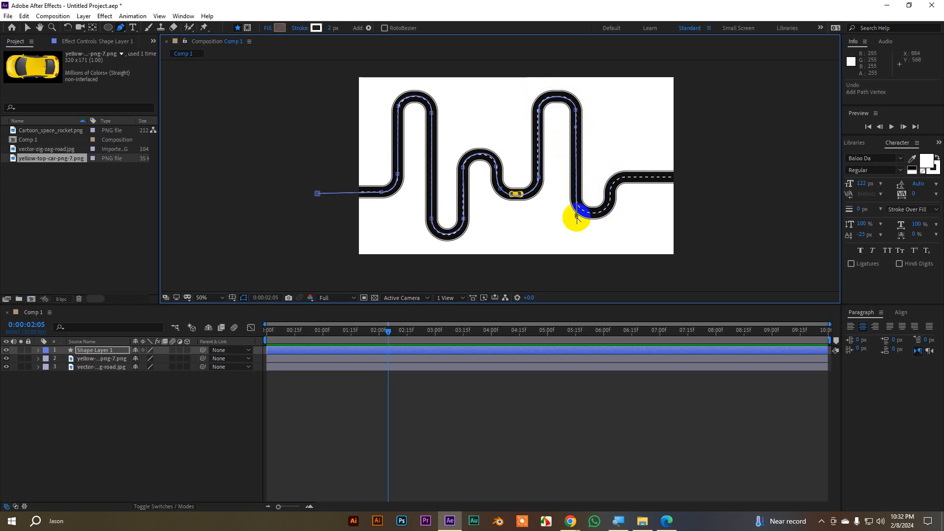
pyautogui.moveTo(578, 217); pyautogui.dragTo(578, 112)
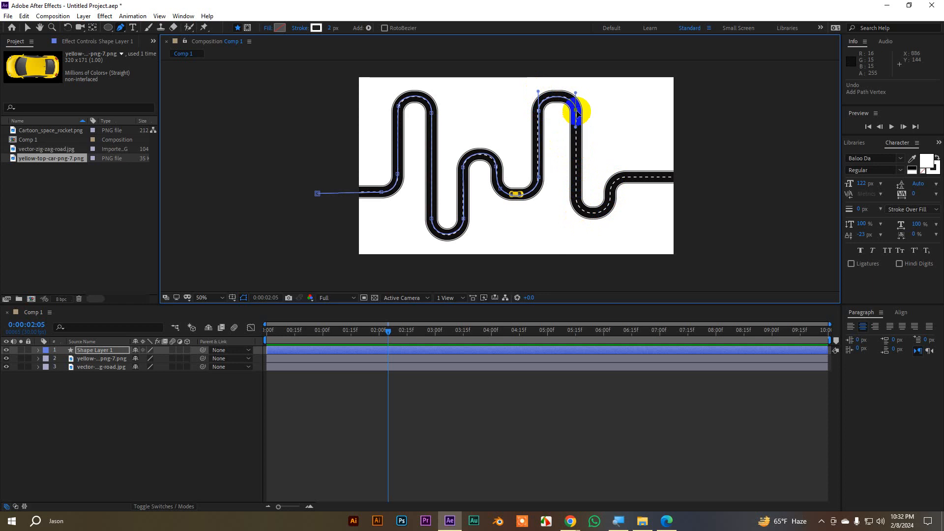
# - Finish the path through the road's last dip and extend it straight out beyond the canvas at the road's exit
pyautogui.click(578, 207)
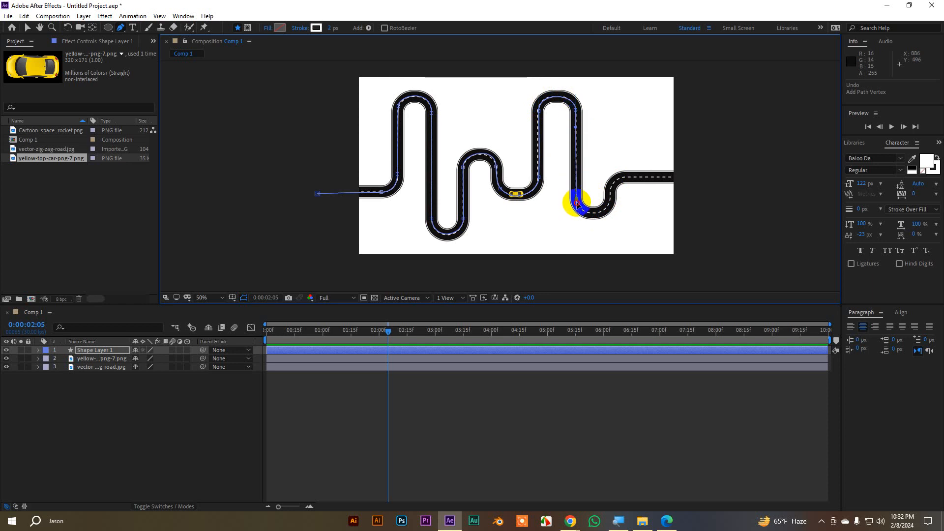
pyautogui.moveTo(578, 212); pyautogui.dragTo(612, 184)
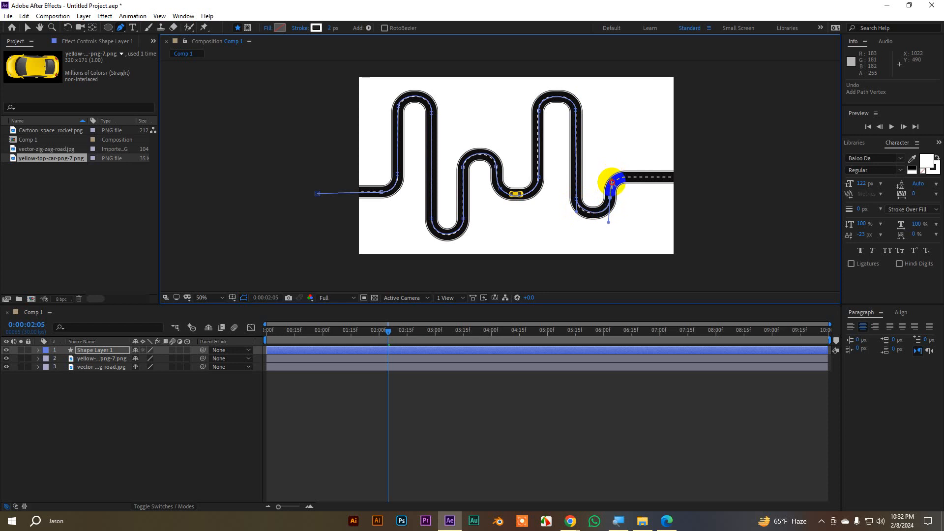
pyautogui.moveTo(612, 183); pyautogui.dragTo(644, 178)
pyautogui.click(737, 176)
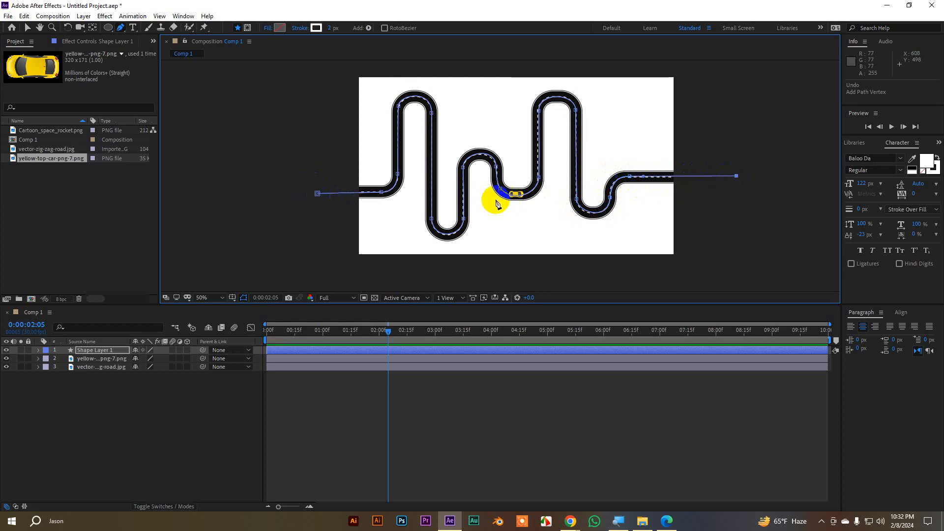
pyautogui.click(27, 32)
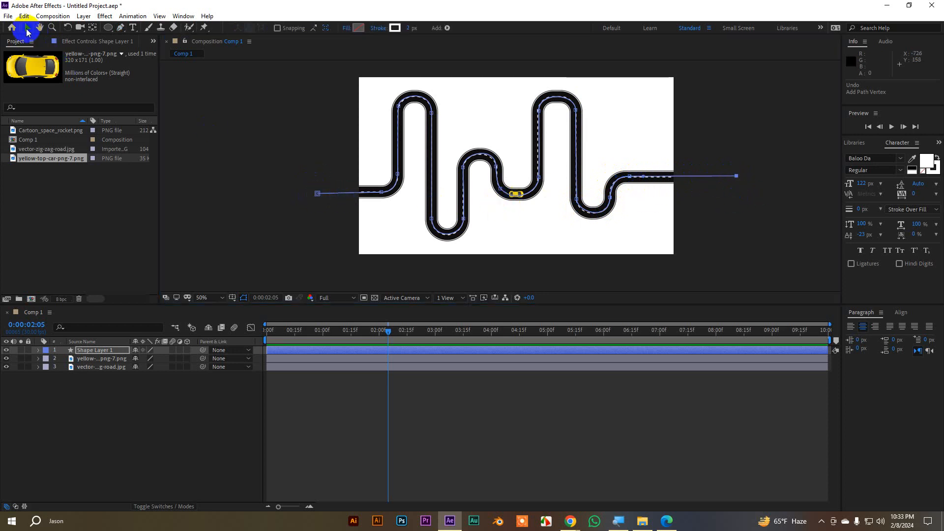
pyautogui.click(450, 227)
# - Return to the start of the timeline and copy the Path property of Shape 1 in Shape Layer 1
pyautogui.click(106, 408)
pyautogui.moveTo(397, 338); pyautogui.dragTo(121, 348)
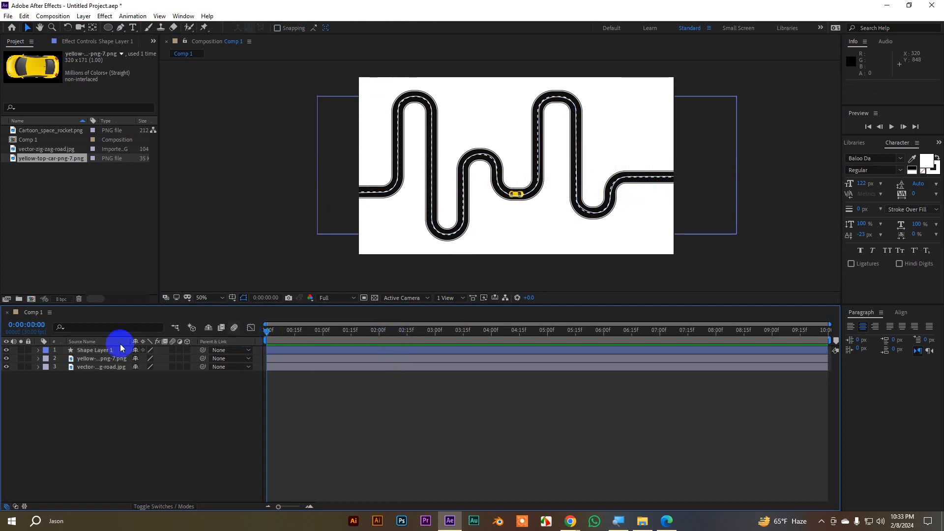
pyautogui.click(83, 351)
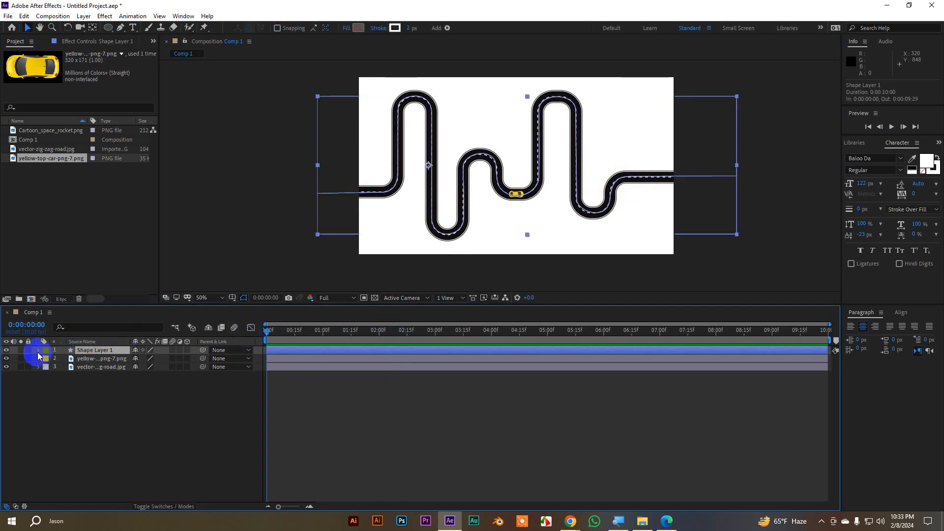
pyautogui.click(38, 352)
pyautogui.click(48, 364)
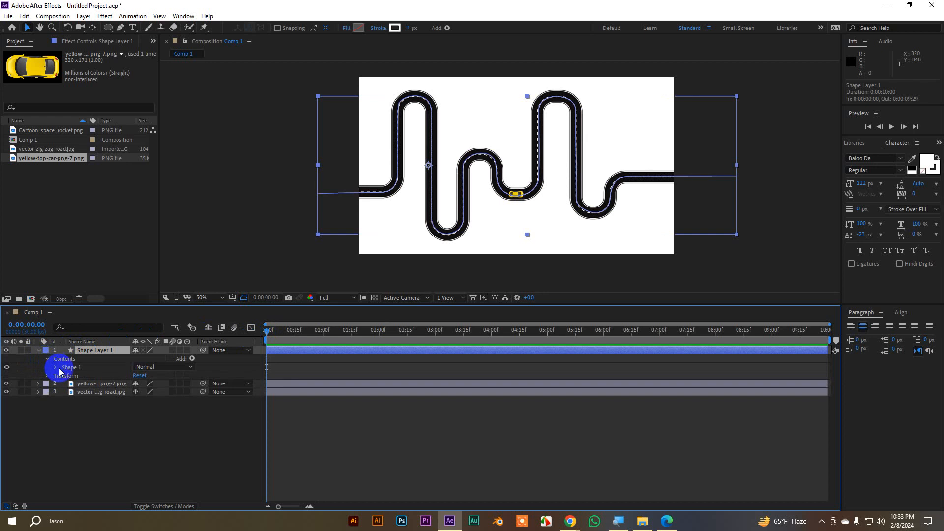
pyautogui.click(55, 368)
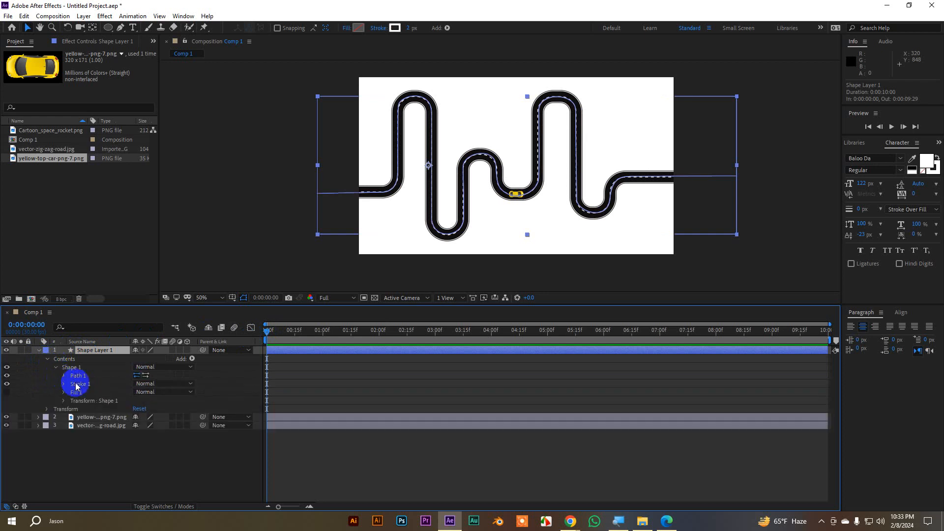
pyautogui.click(63, 377)
pyautogui.click(90, 384)
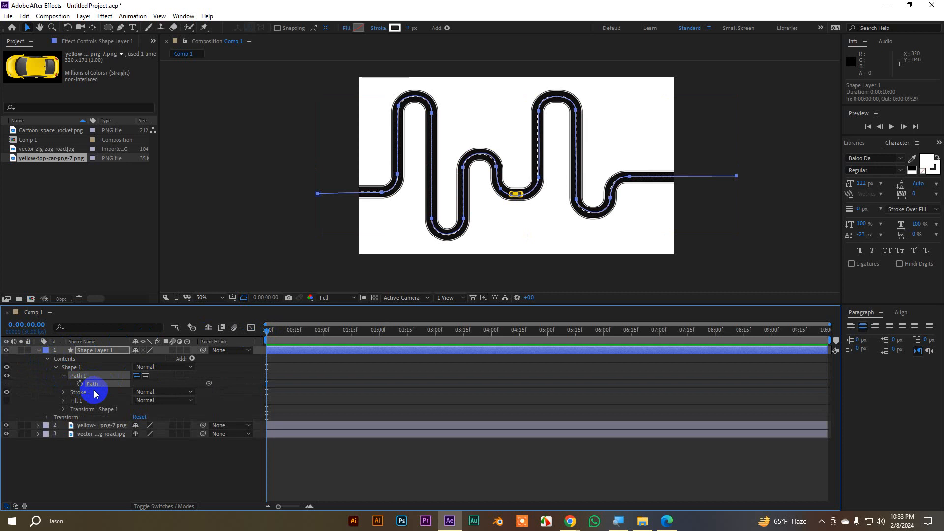
pyautogui.click(39, 351)
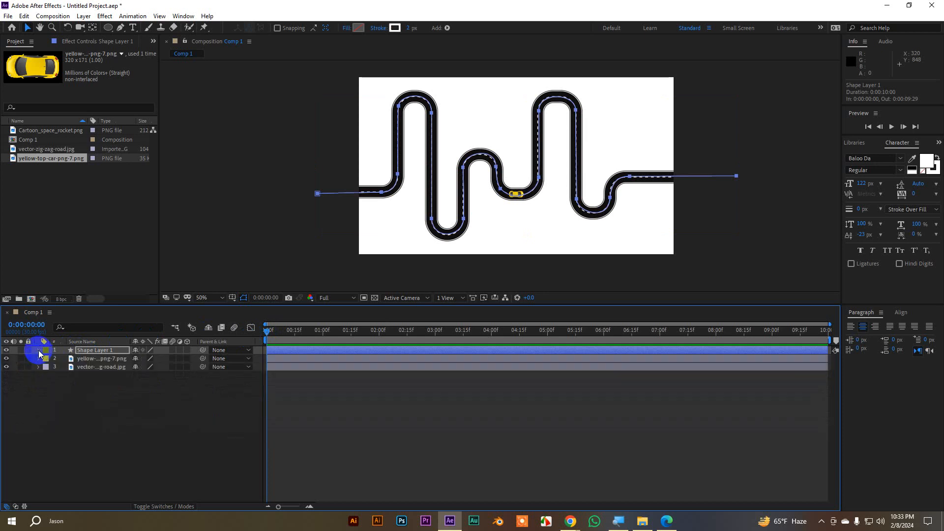
# - Hide Shape Layer 1 and paste the copied path into the yellow car layer's Position property at 0:00:00:00
pyautogui.click(7, 350)
pyautogui.click(99, 361)
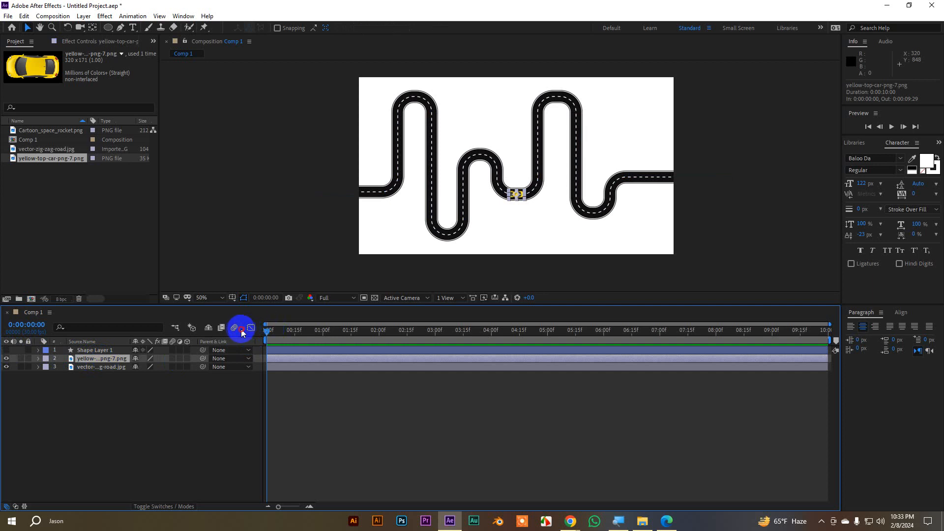
pyautogui.press('p')
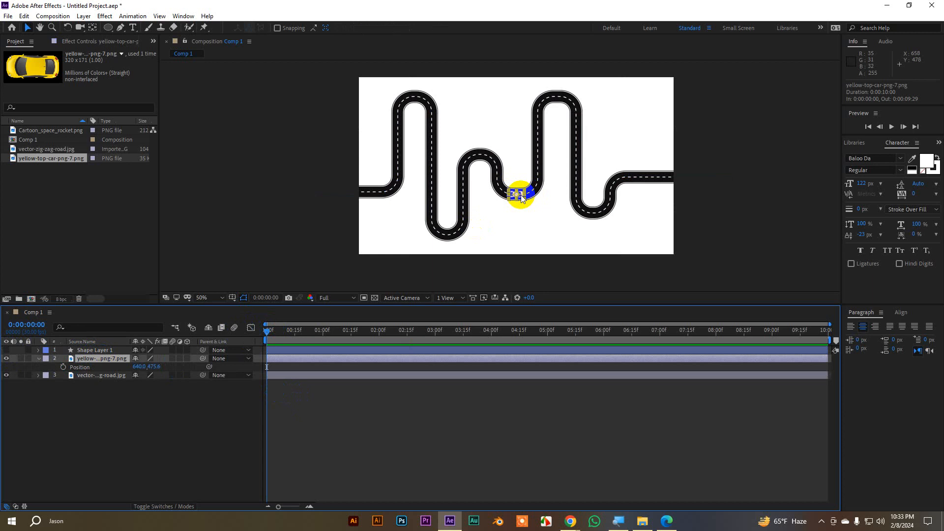
pyautogui.click(80, 369)
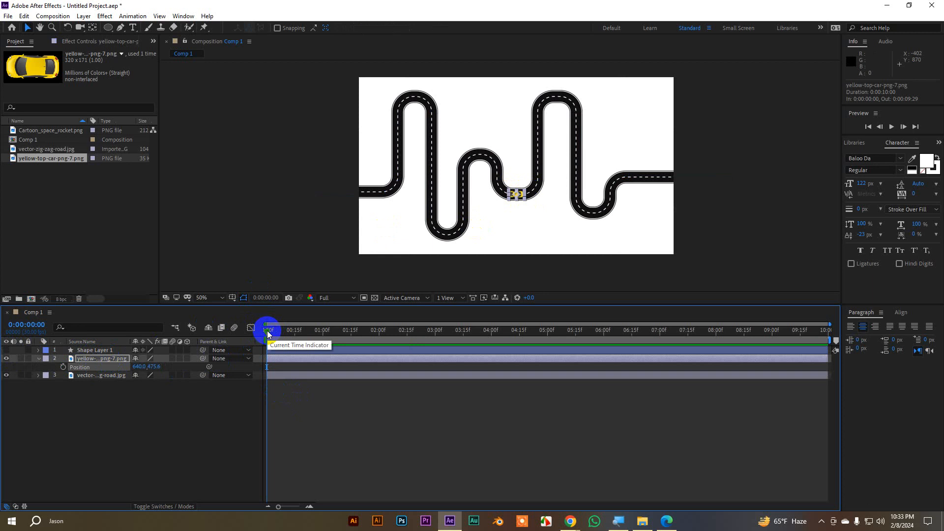
pyautogui.hotkey('ctrl', 'v')
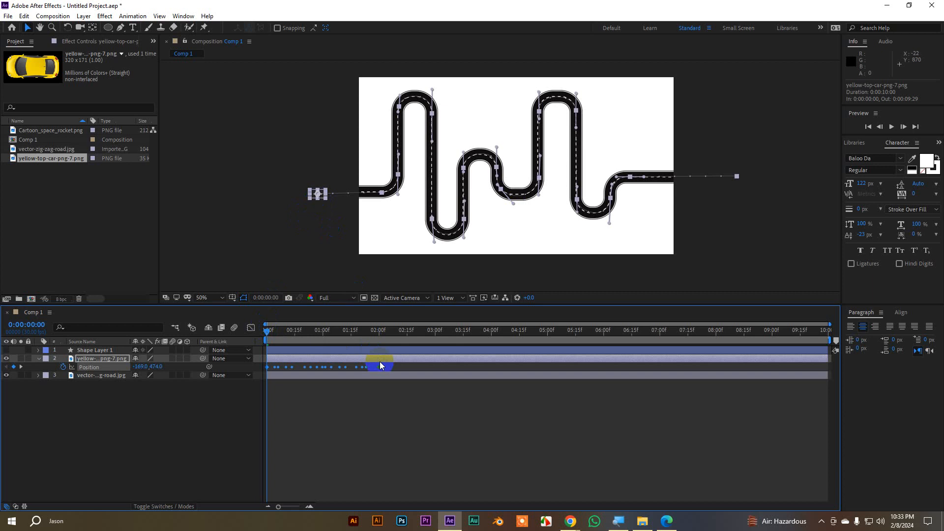
# - Stretch the car's Position keyframes proportionally so the last one falls at the composition's end
pyautogui.moveTo(390, 369); pyautogui.dragTo(255, 357)
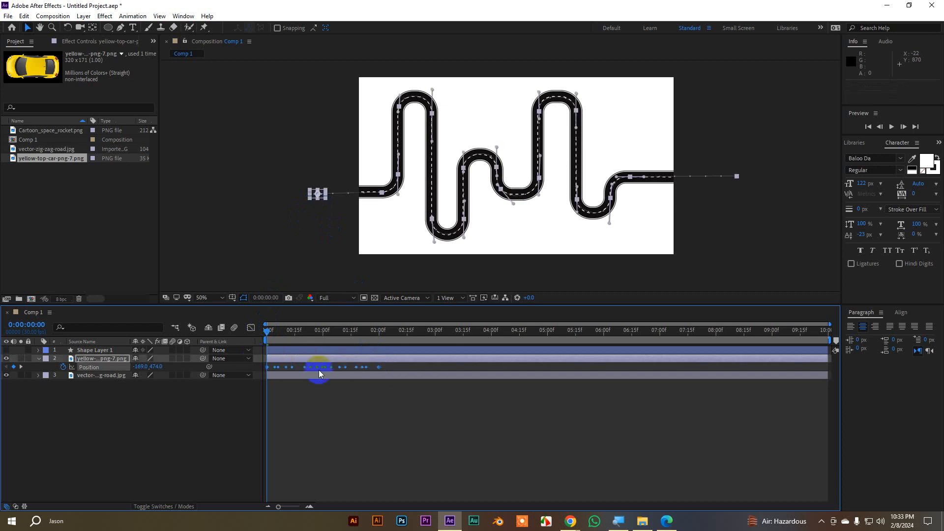
pyautogui.moveTo(380, 370); pyautogui.dragTo(830, 371)
pyautogui.click(363, 149)
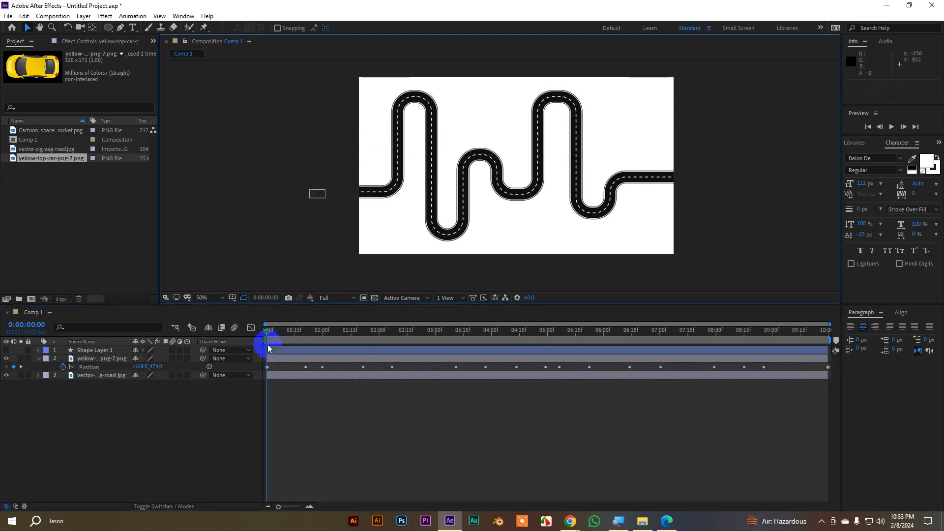
# - Scrub the car through the first bend and set its layer's Auto-Orientation to Orient Along Path
pyautogui.moveTo(259, 331); pyautogui.dragTo(327, 334)
pyautogui.scroll(1, 391, 170)
pyautogui.press('h')
pyautogui.moveTo(315, 195); pyautogui.dragTo(406, 222)
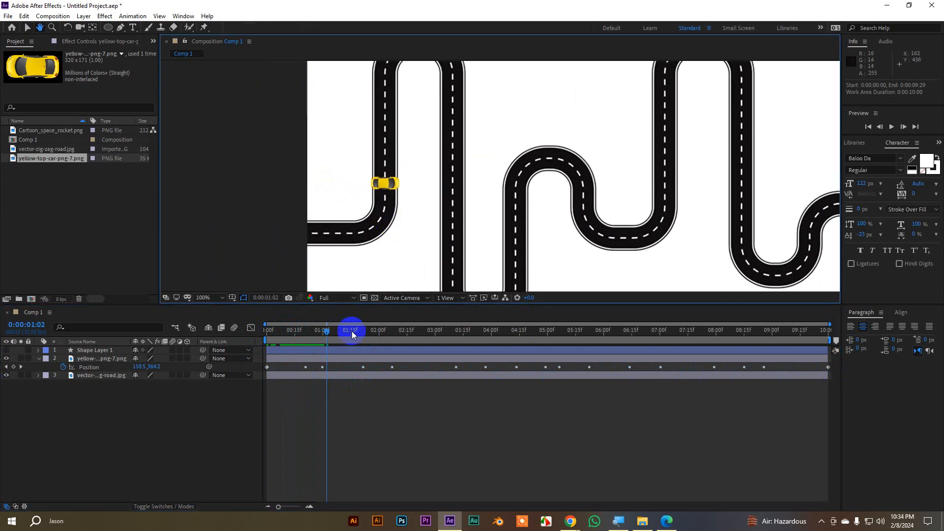
pyautogui.moveTo(353, 334); pyautogui.dragTo(308, 338)
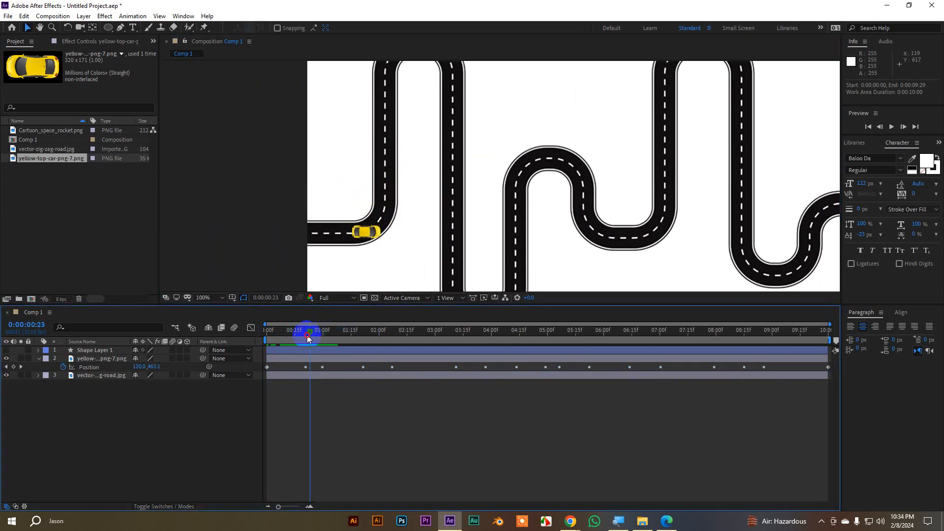
pyautogui.click(94, 359)
pyautogui.rightClick(94, 359)
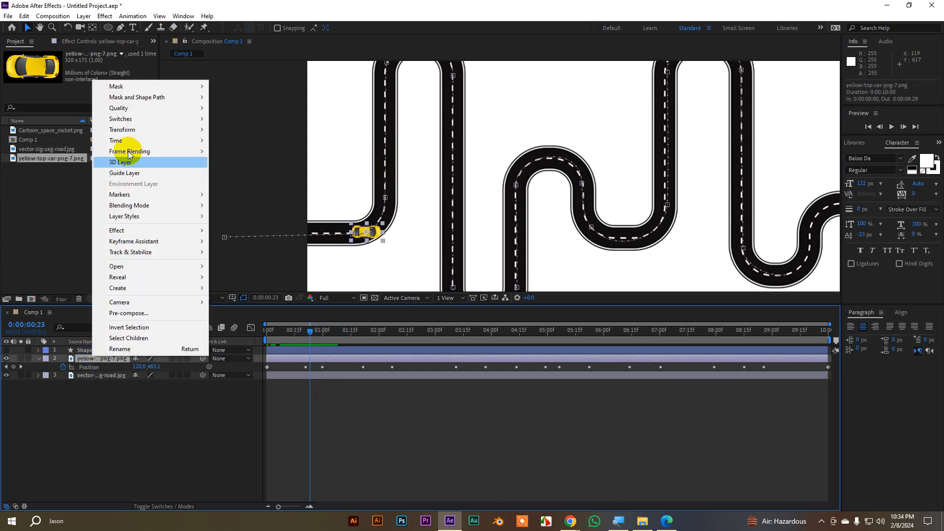
pyautogui.moveTo(122, 129)
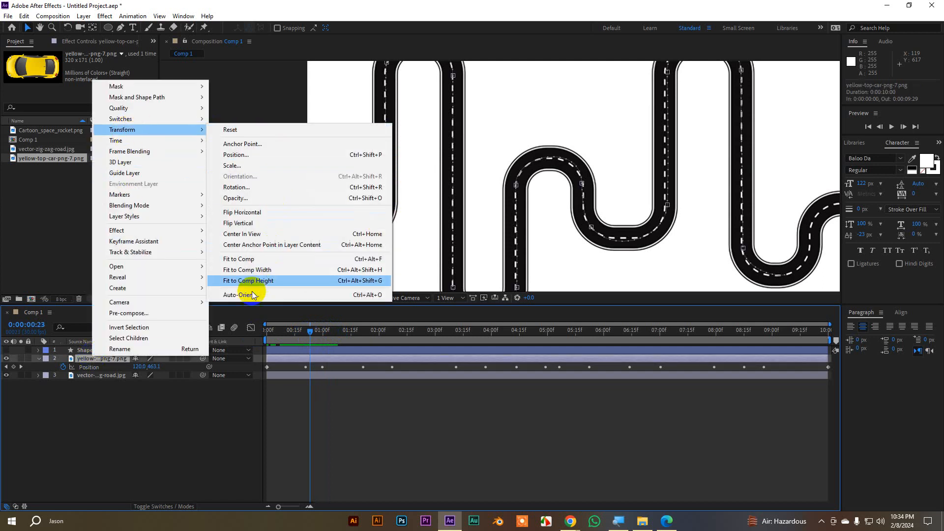
pyautogui.click(241, 295)
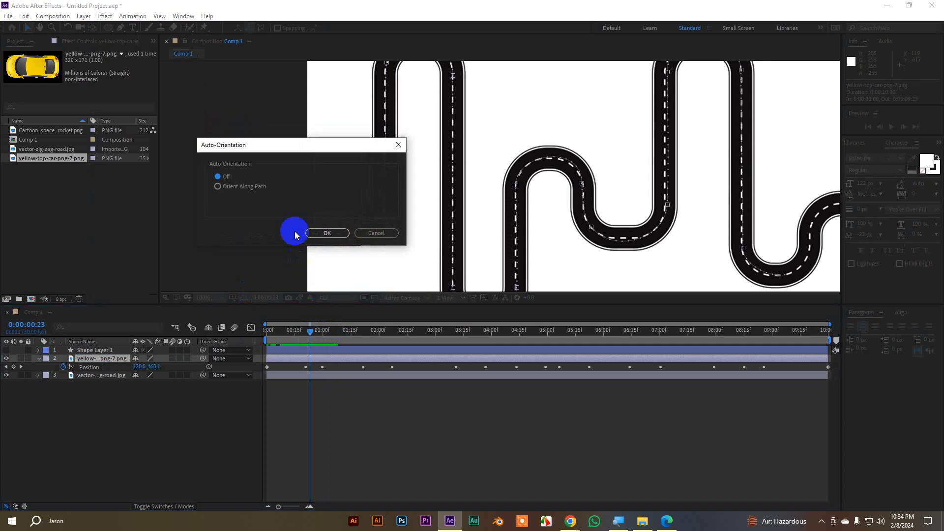
pyautogui.click(239, 190)
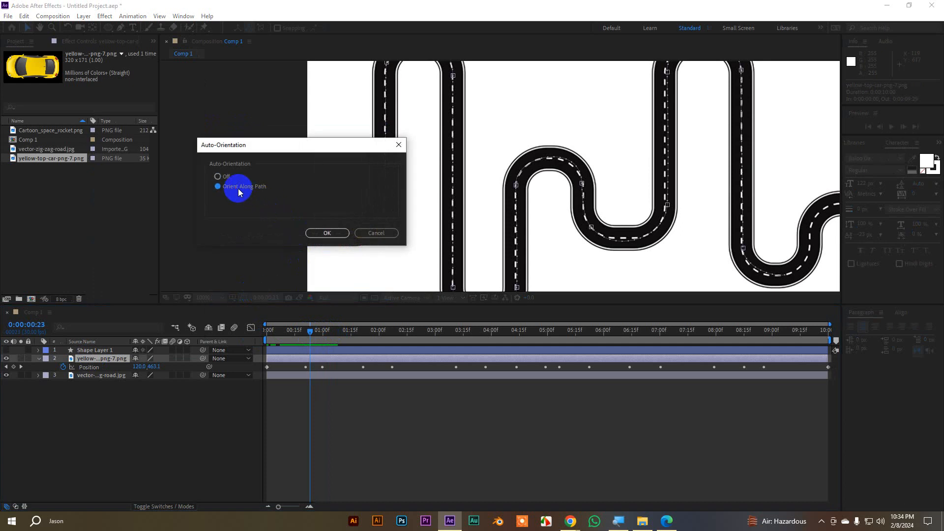
pyautogui.click(327, 234)
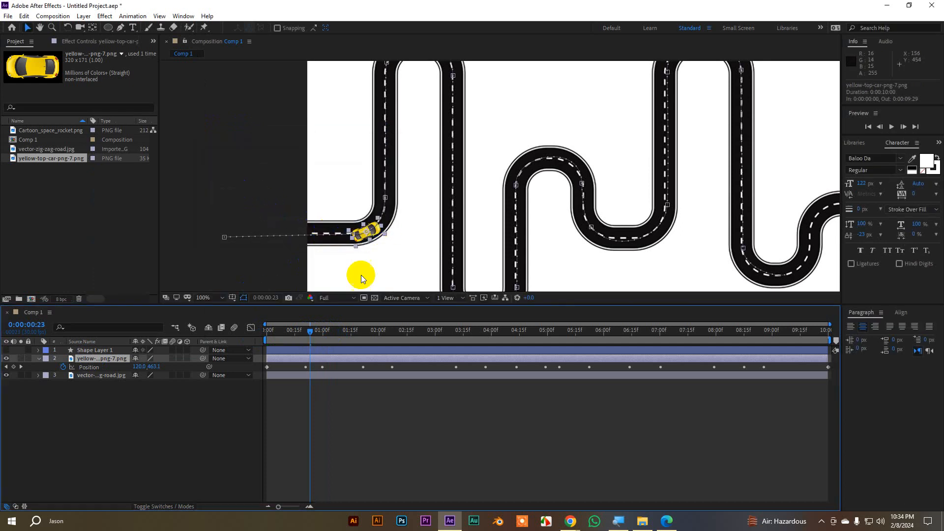
# - Preview the car's drive along the road from the start in a maximized viewer with the whole composition fitted
pyautogui.moveTo(315, 334); pyautogui.dragTo(213, 354)
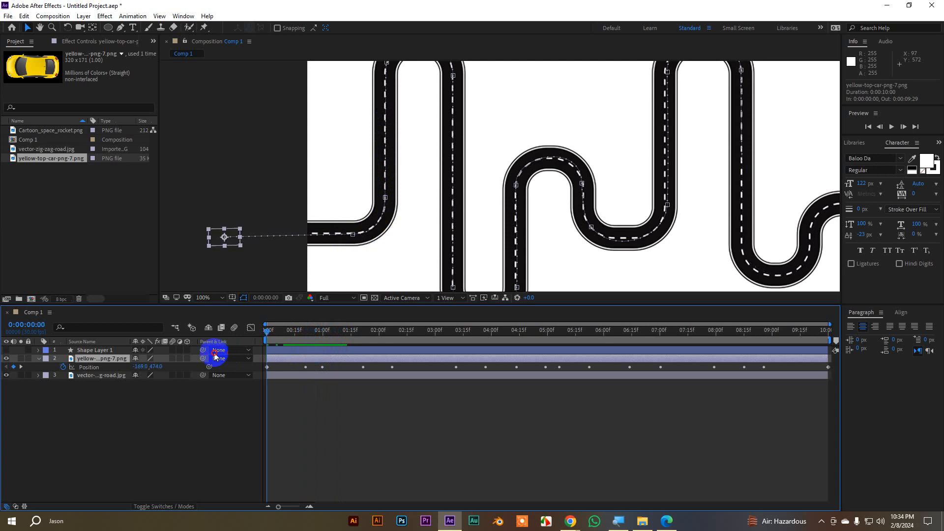
pyautogui.click(247, 173)
pyautogui.press('`')
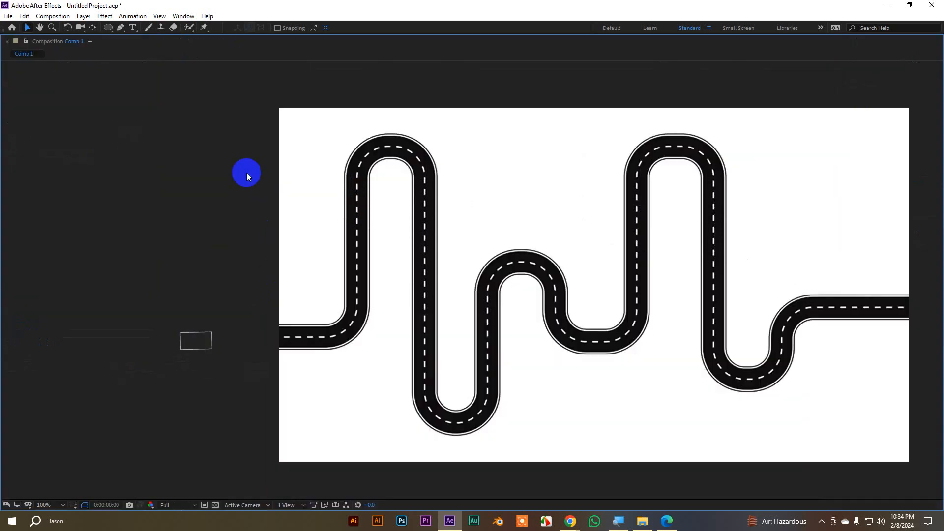
pyautogui.click(420, 320)
pyautogui.press('`')
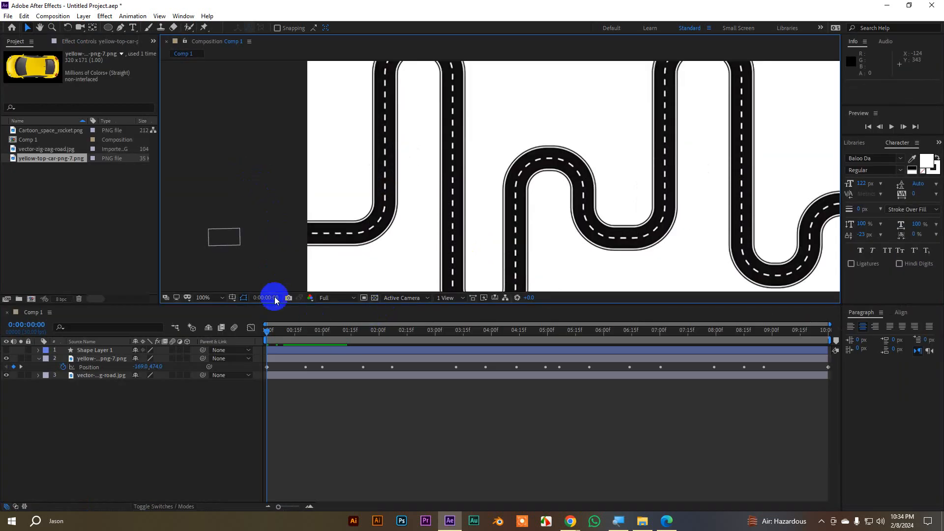
pyautogui.click(207, 298)
pyautogui.click(214, 317)
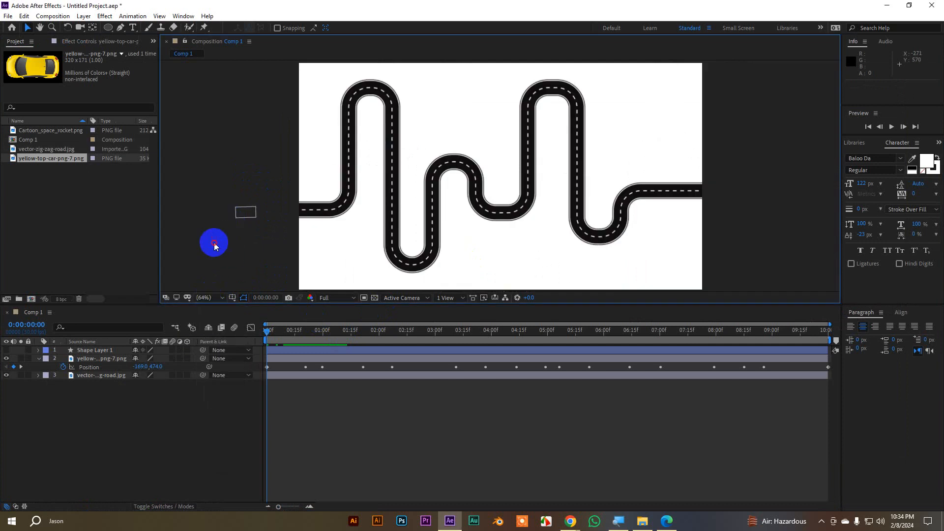
pyautogui.press('`')
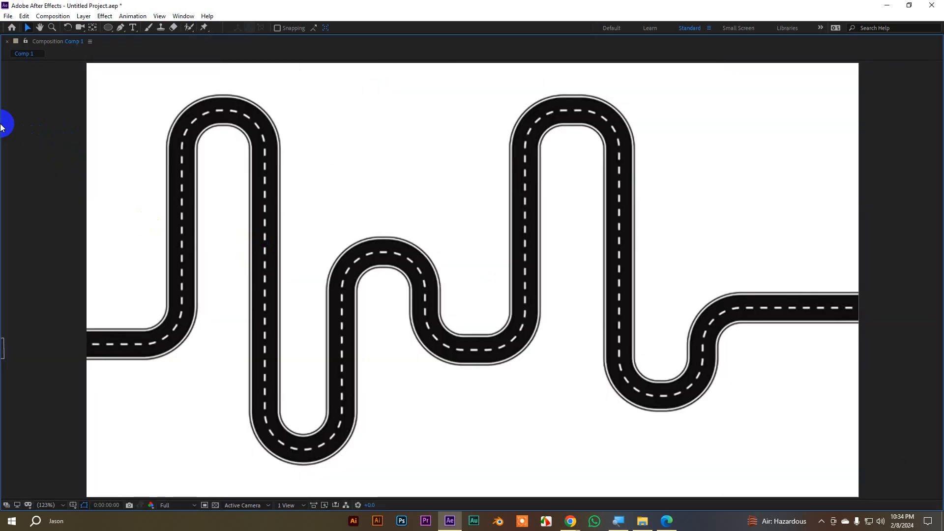
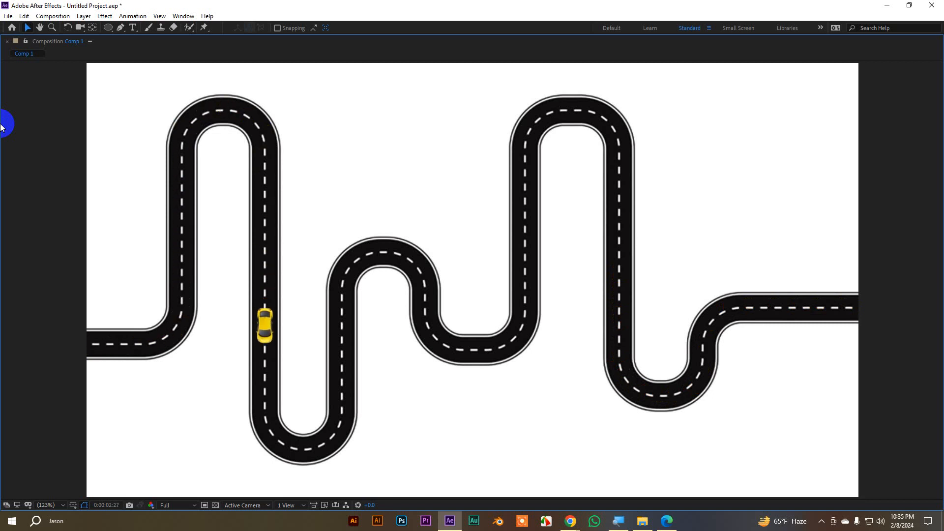
pyautogui.press('space')
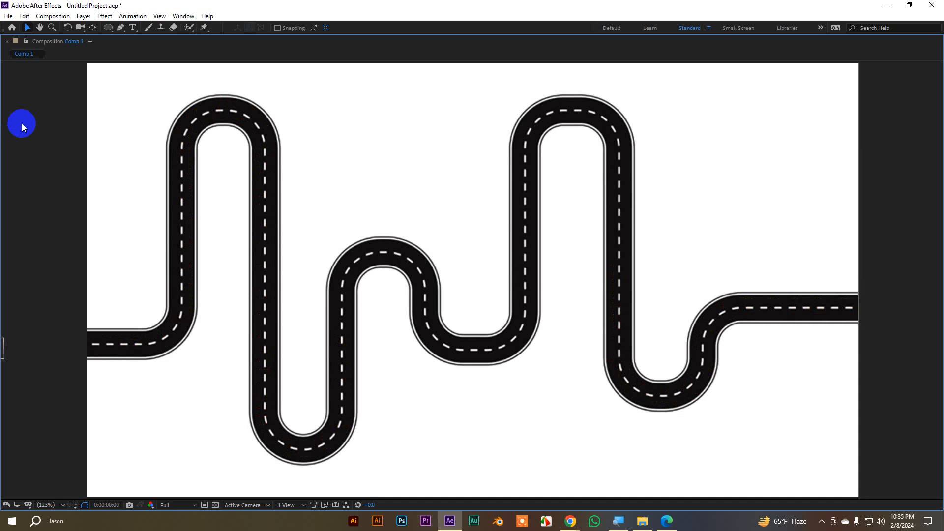
pyautogui.press('`')
pyautogui.moveTo(269, 334); pyautogui.dragTo(511, 366)
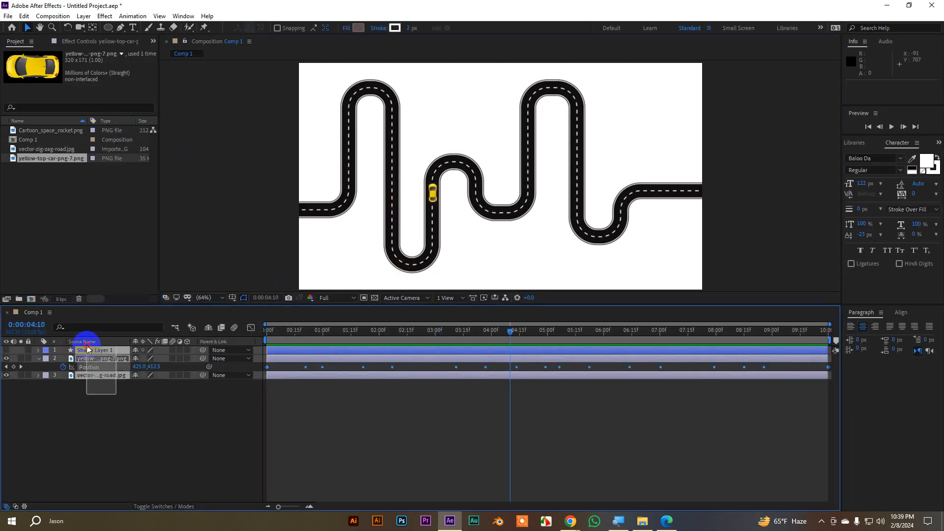
# - Delete the shape, car and road layers from Comp 1
pyautogui.click(87, 349)
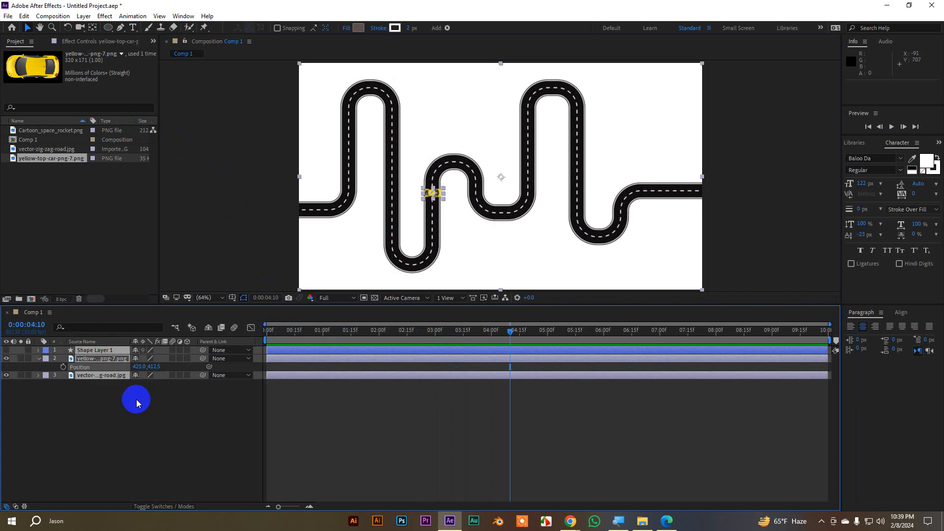
pyautogui.hotkey('ctrl', 'a')
pyautogui.press('Delete')
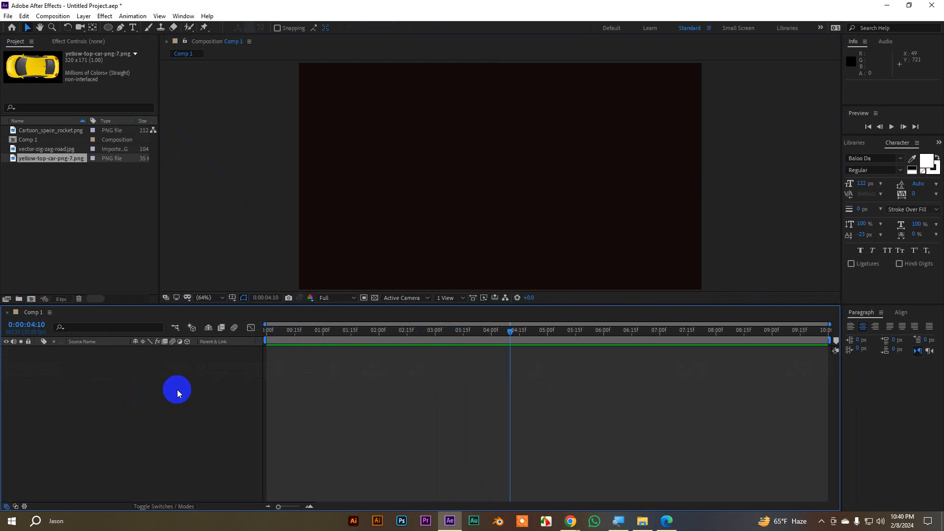
# - Draw a circle about 345 px across in the middle of Comp 1 with the Ellipse tool
pyautogui.click(109, 28)
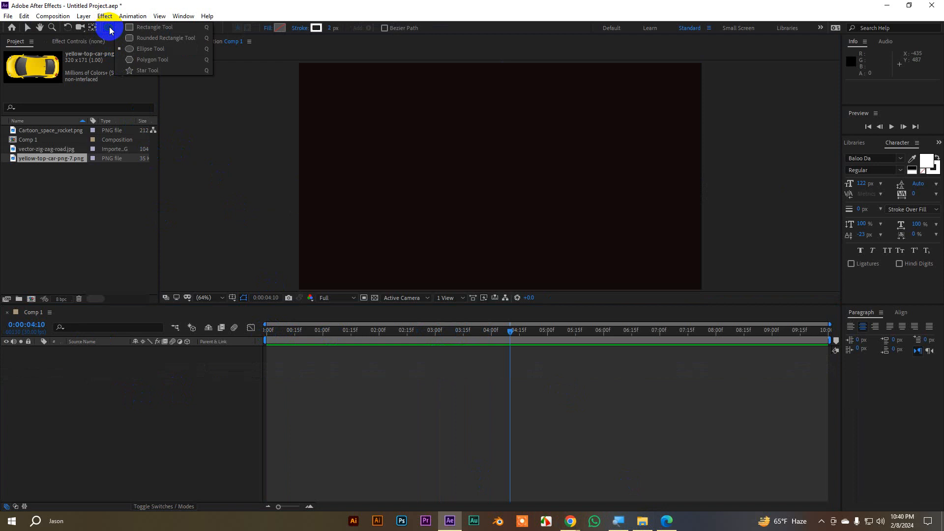
pyautogui.click(131, 51)
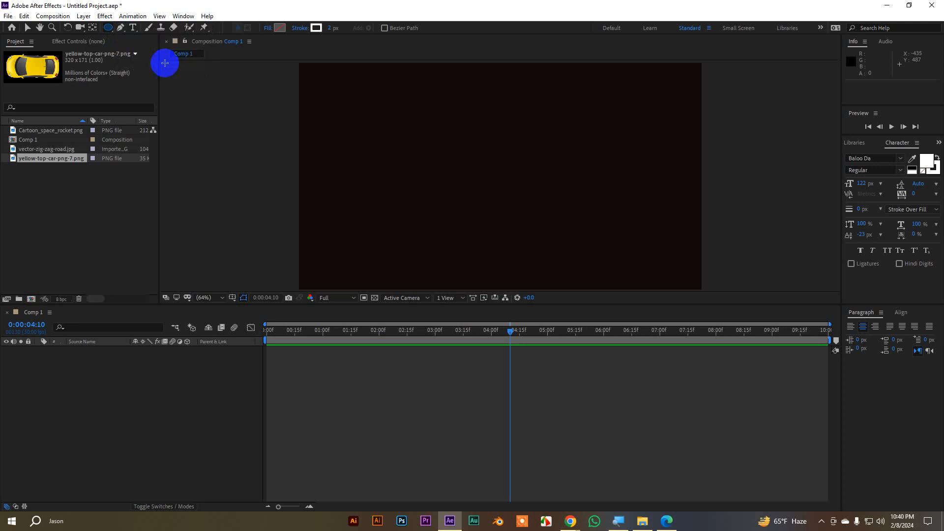
pyautogui.moveTo(492, 164)
pyautogui.mouseDown()
pyautogui.moveTo(598, 252)
pyautogui.moveTo(552, 210)
pyautogui.mouseUp()
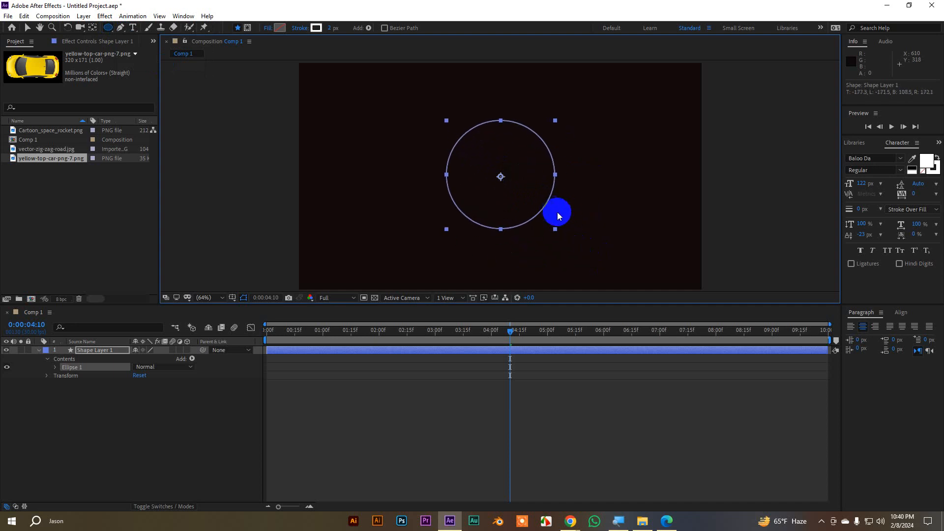
# - Play the composition briefly with the circle, stop, and return the playhead to the start
pyautogui.press('space')
pyautogui.click(26, 28)
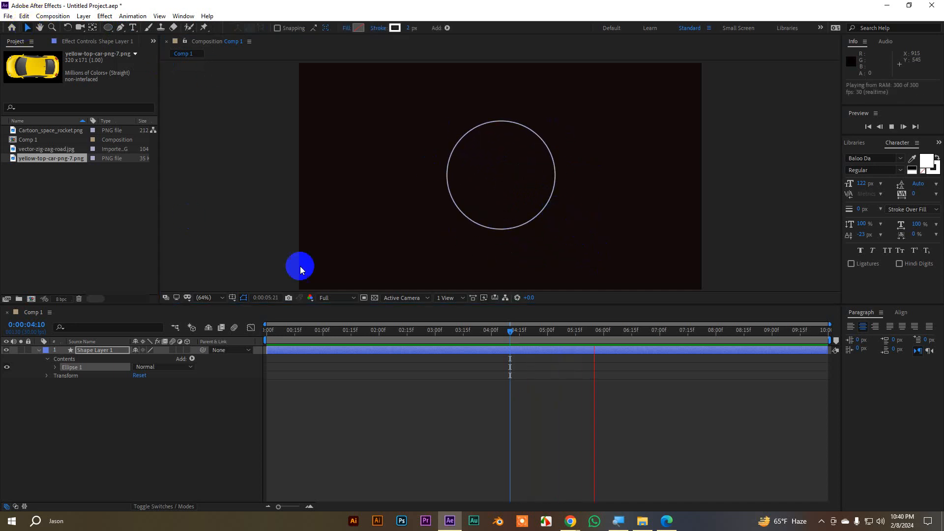
pyautogui.click(666, 340)
pyautogui.moveTo(667, 342)
pyautogui.mouseDown()
pyautogui.moveTo(653, 331)
pyautogui.moveTo(250, 328)
pyautogui.mouseUp()
pyautogui.click(362, 261)
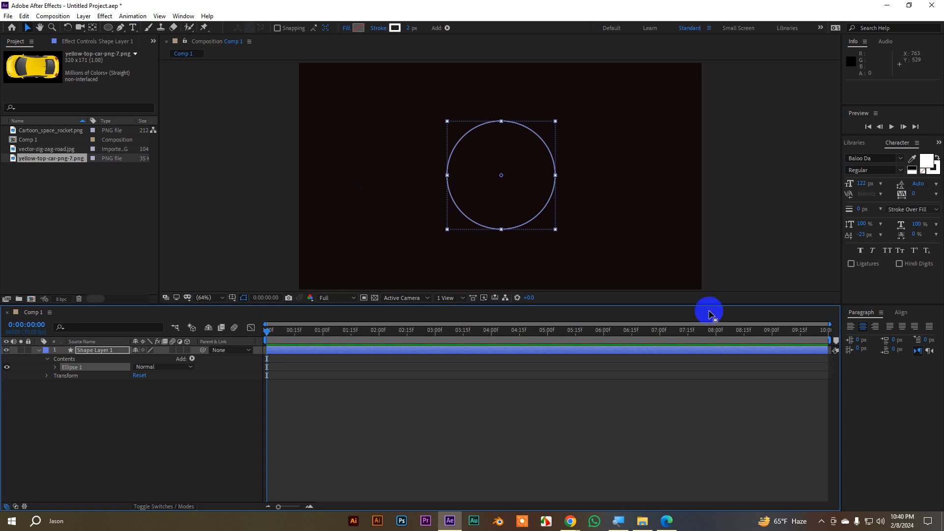
# - Switch to Chrome and search Google for "film effect texture" in a new tab
pyautogui.moveTo(571, 521)
pyautogui.click(543, 494)
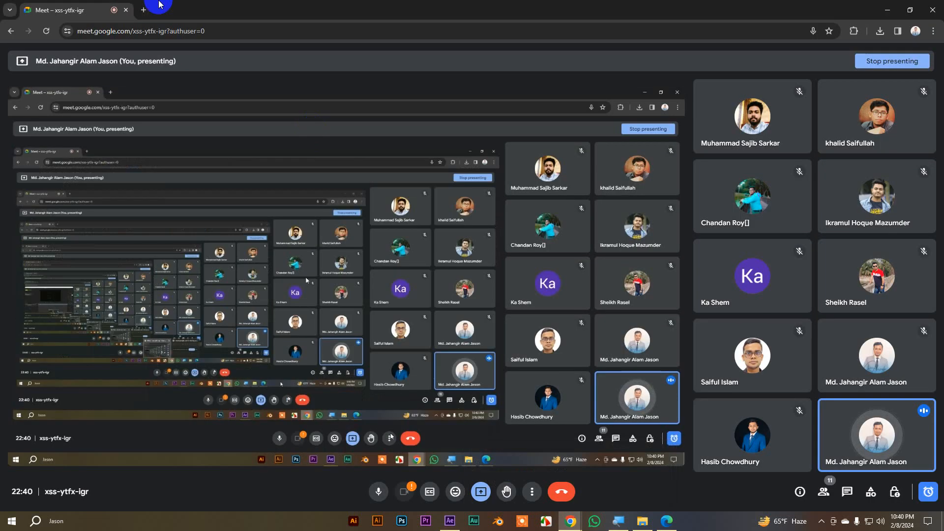
pyautogui.click(139, 10)
pyautogui.click(281, 32)
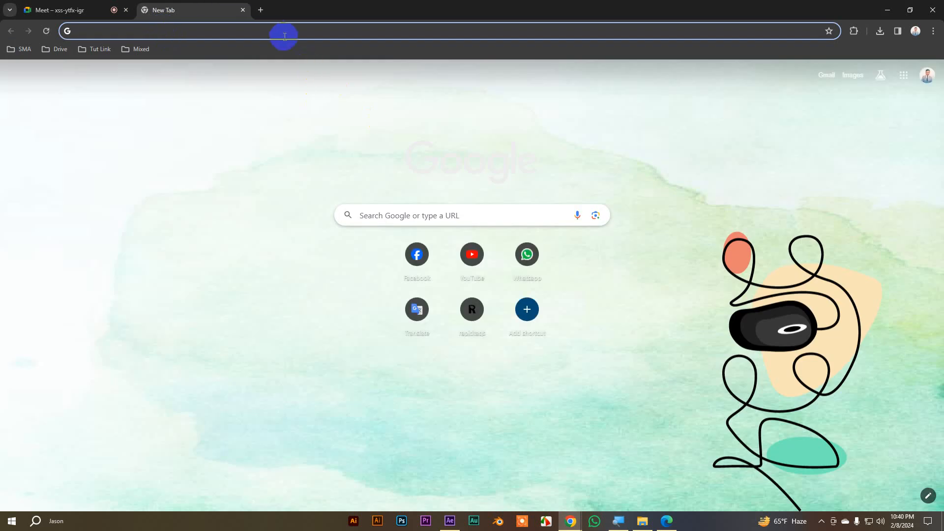
pyautogui.write('film')
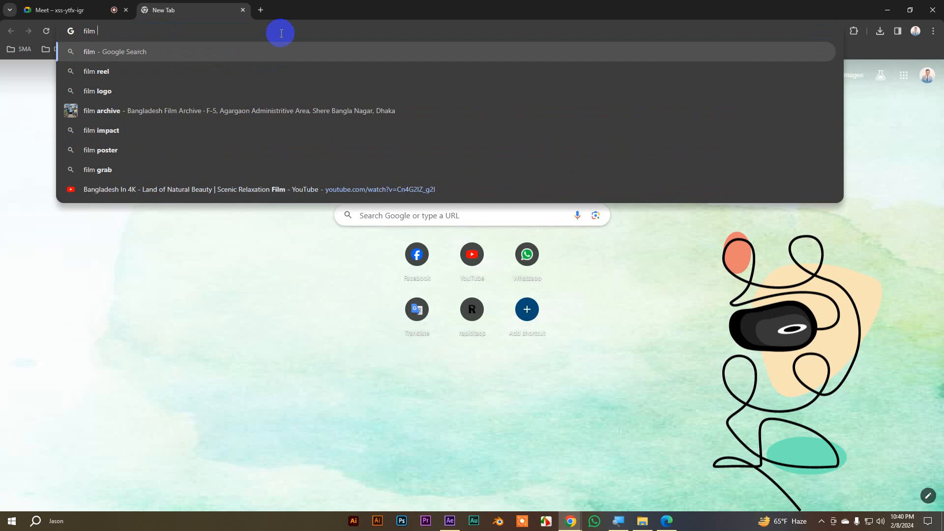
pyautogui.write(' effec')
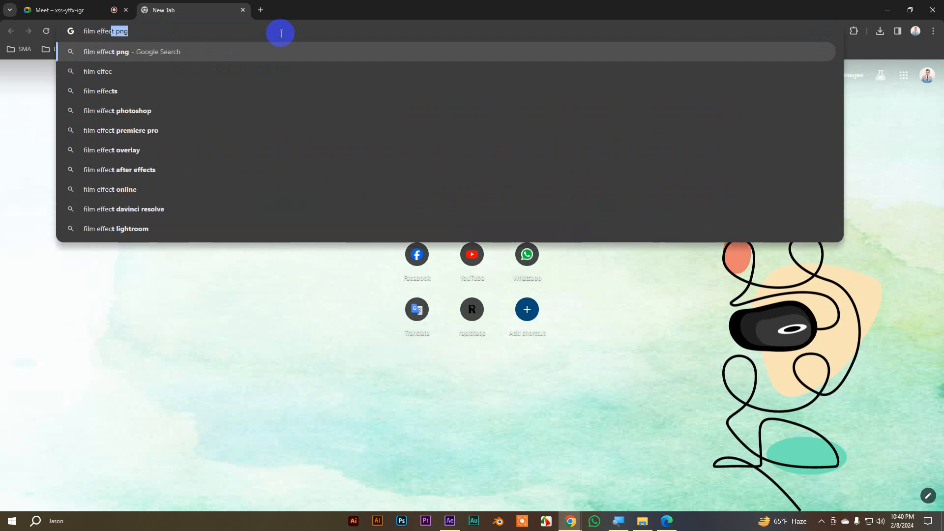
pyautogui.write('t')
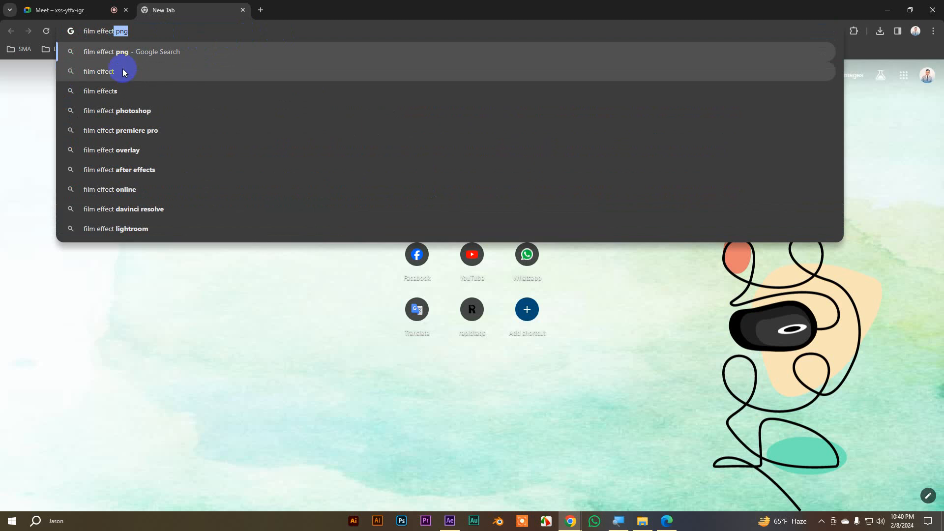
pyautogui.write(' tex')
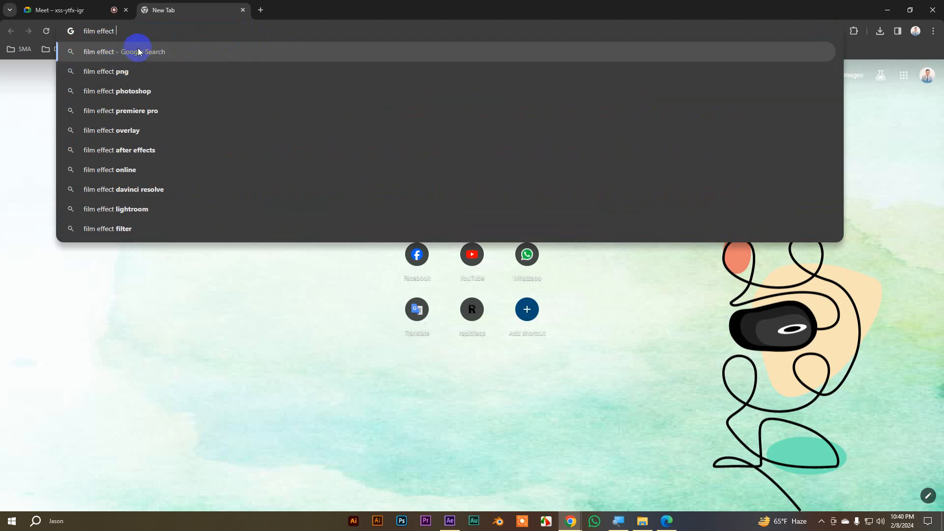
pyautogui.write('tru')
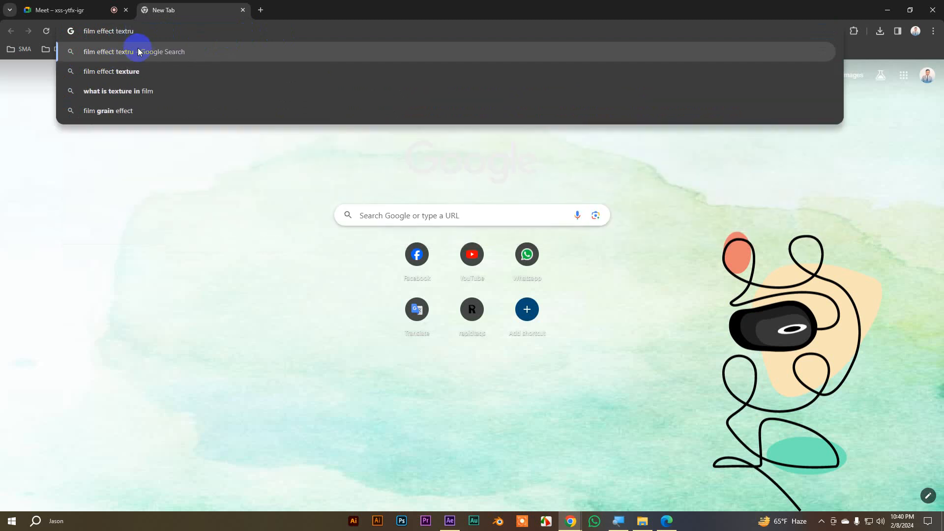
pyautogui.click(136, 71)
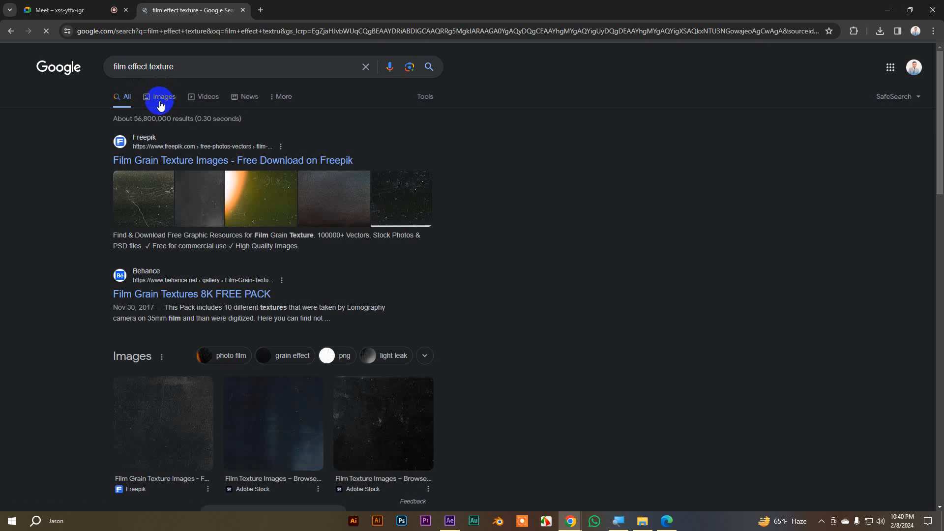
# - Browse the image results, enlarging the Freepik film texture and the Dark Old Film Look With Hairs image
pyautogui.click(220, 101)
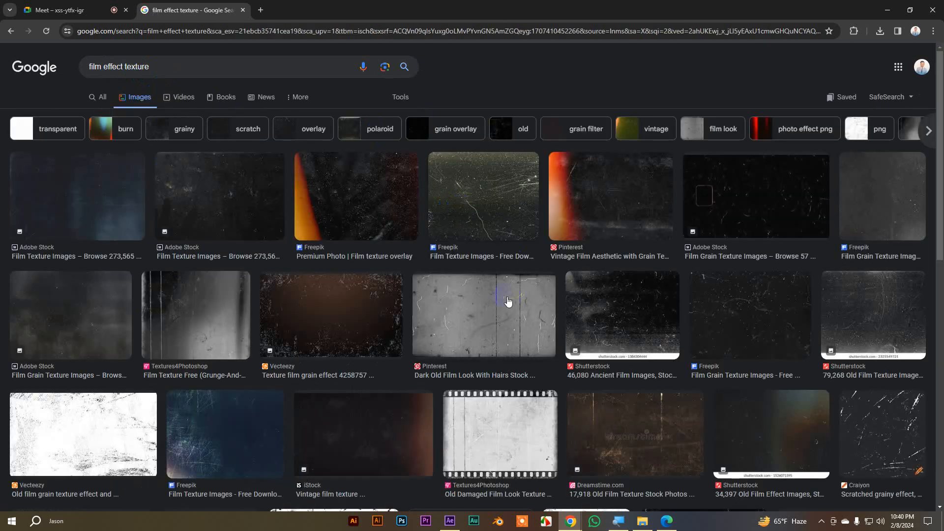
pyautogui.click(490, 204)
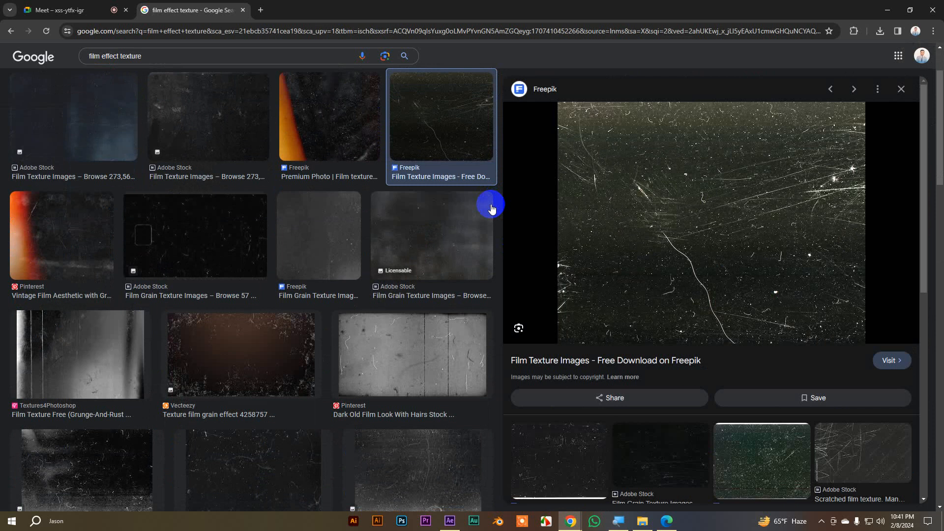
pyautogui.click(432, 354)
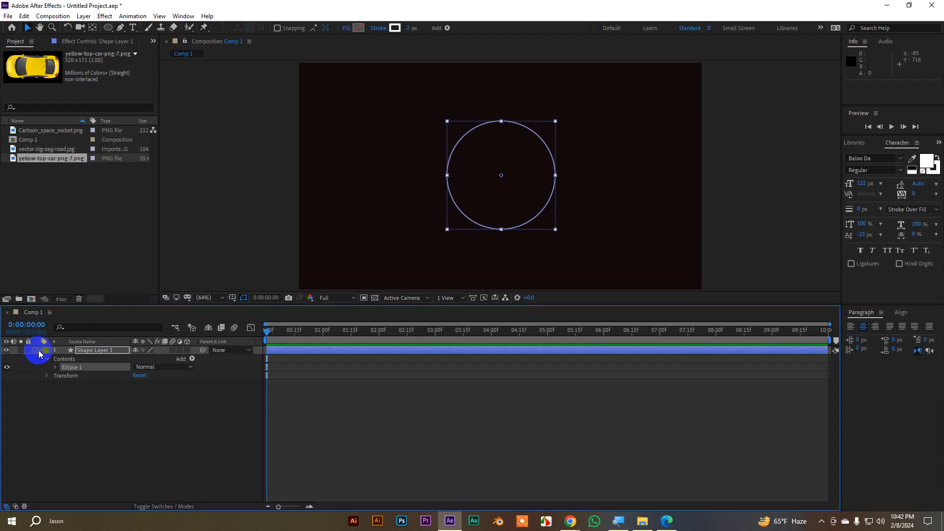
# - Collapse the shape layer in After Effects and set the circle's stroke to None
pyautogui.click(38, 350)
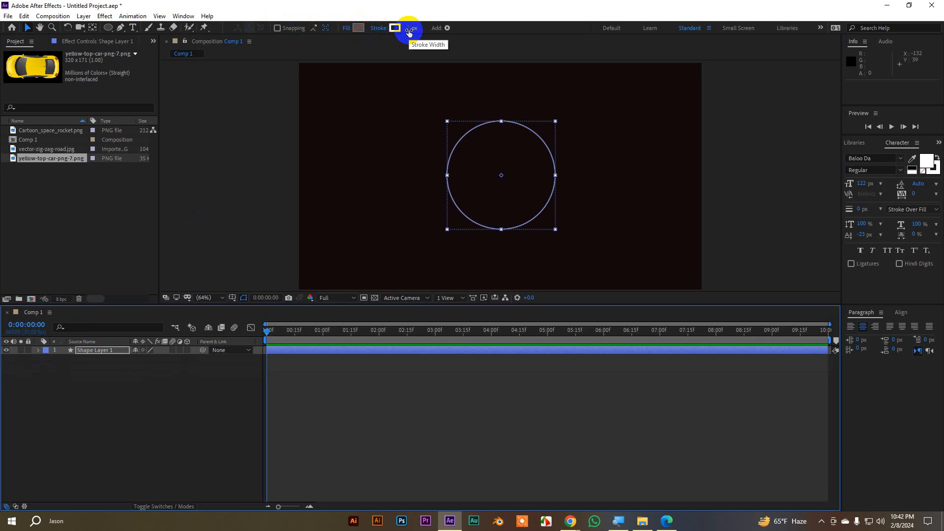
pyautogui.click(380, 27)
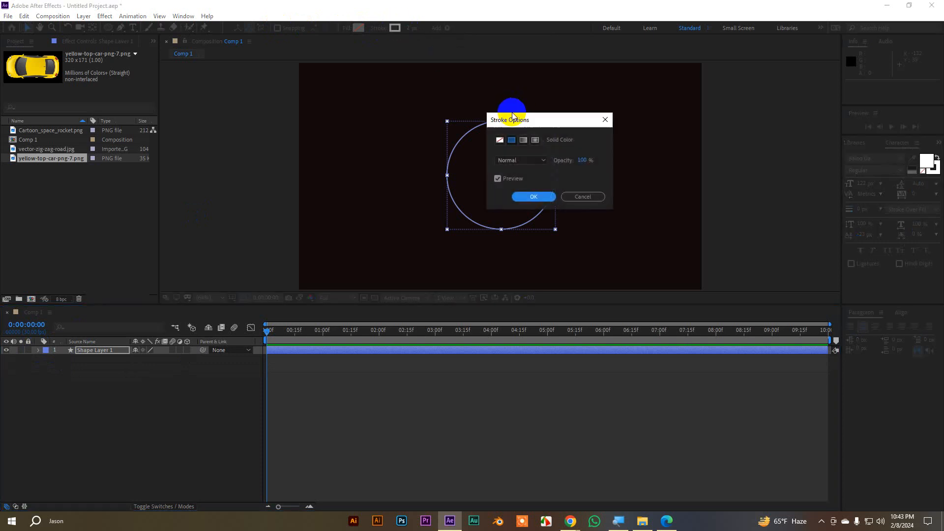
pyautogui.click(500, 140)
pyautogui.click(533, 197)
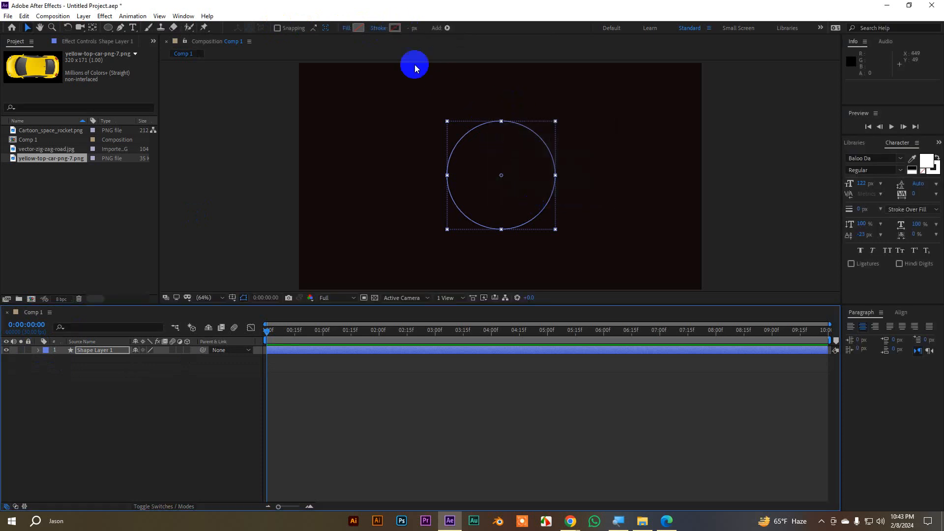
# - Fill the circle with solid white (FFFFFF) and deselect the shape layer
pyautogui.click(358, 28)
pyautogui.moveTo(612, 133); pyautogui.dragTo(536, 98)
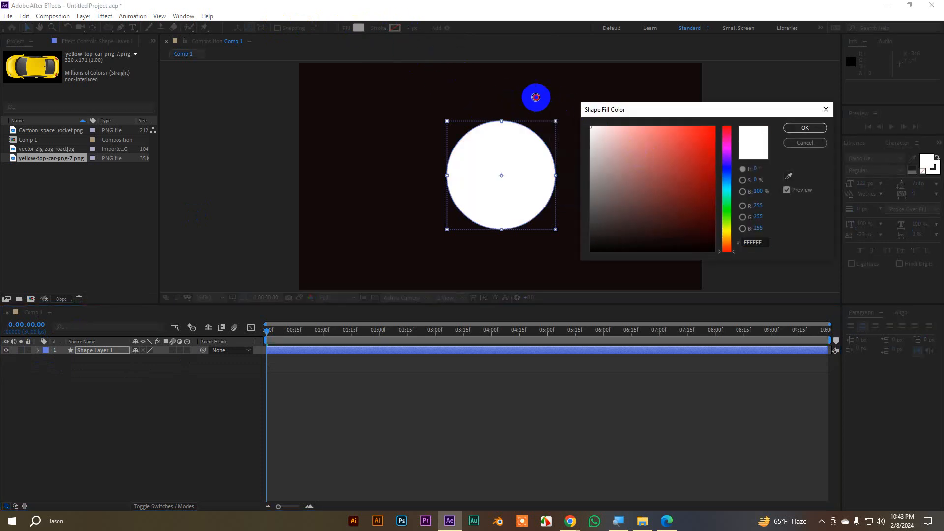
pyautogui.click(805, 128)
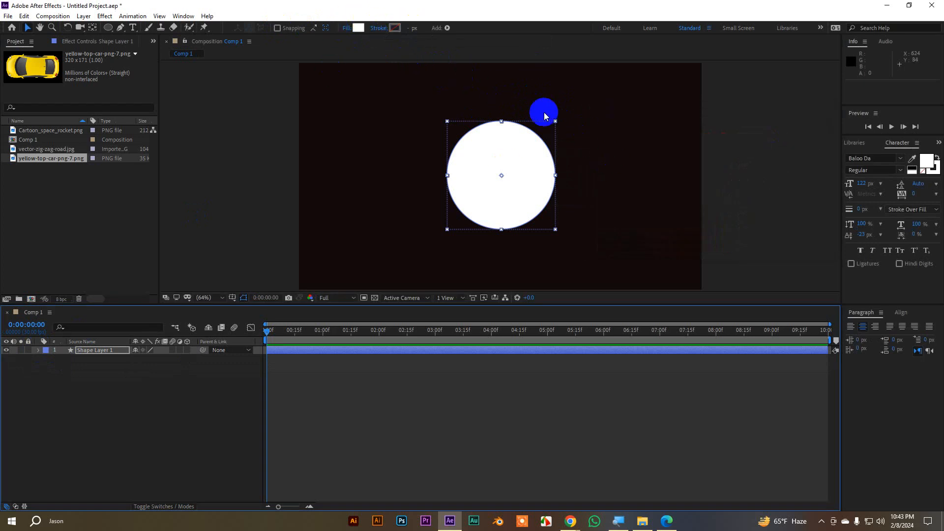
pyautogui.click(164, 374)
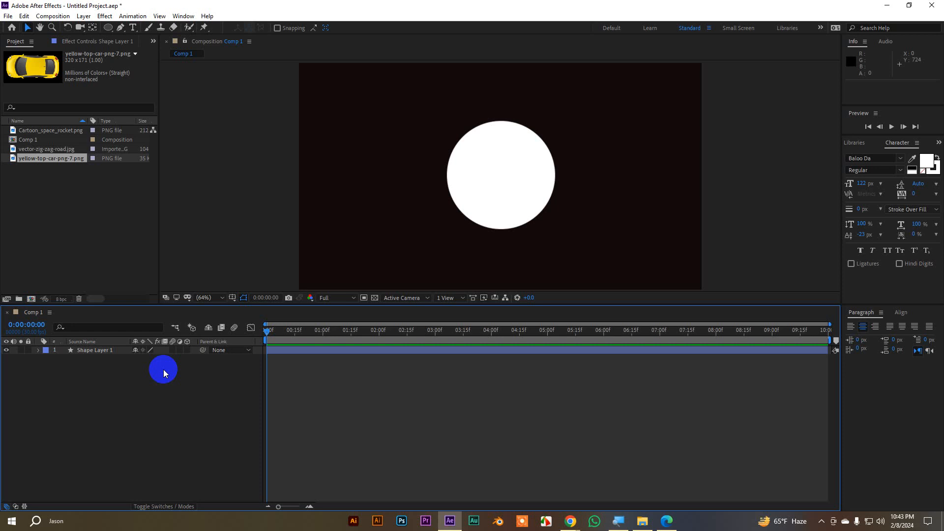
# - Add a Wiggle Paths operator to the circle's shape layer contents
pyautogui.click(59, 350)
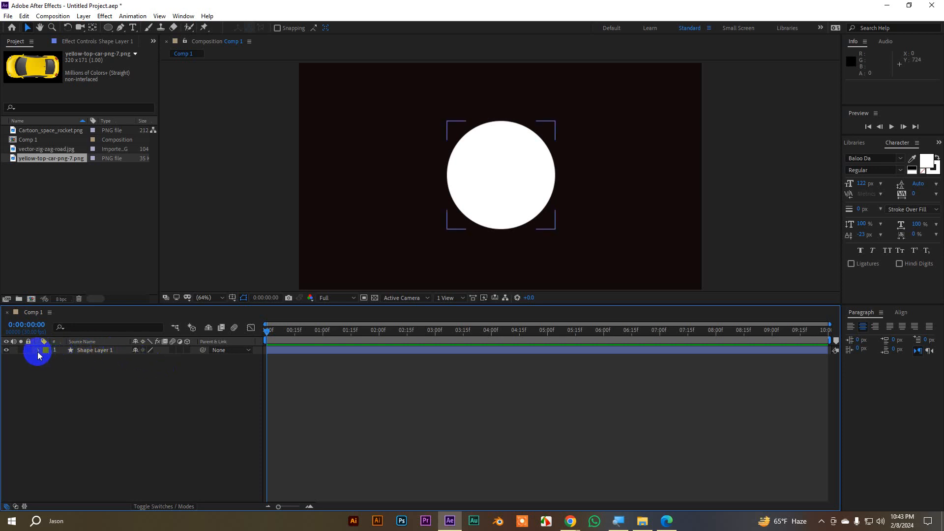
pyautogui.click(38, 350)
pyautogui.click(47, 360)
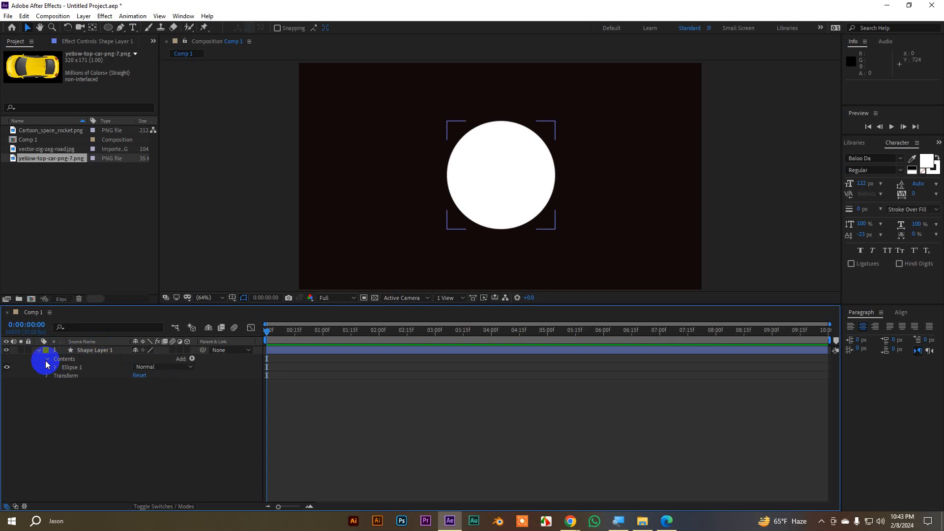
pyautogui.click(47, 359)
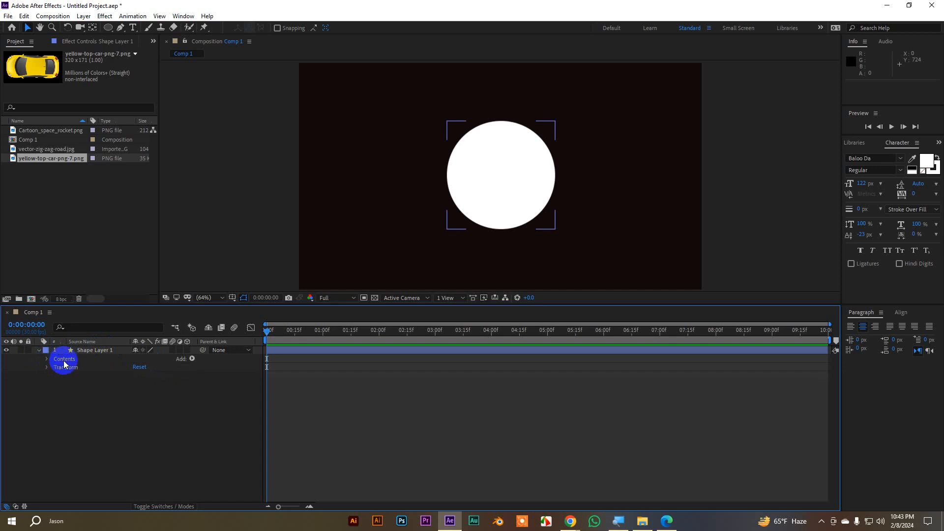
pyautogui.click(191, 359)
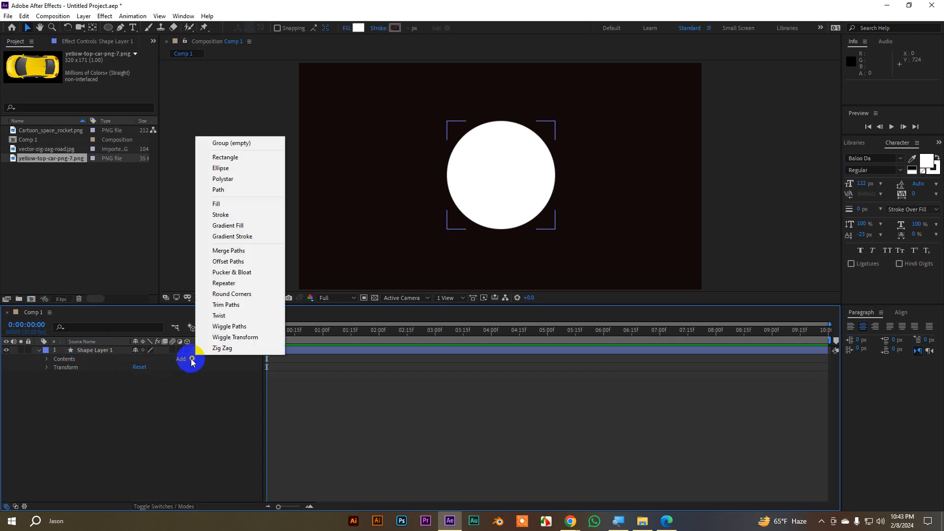
pyautogui.click(229, 327)
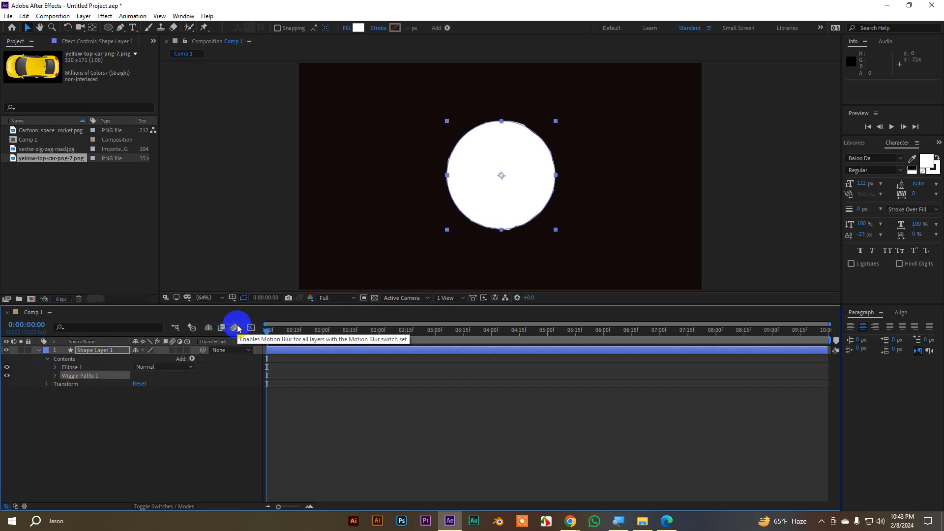
# - Play the wiggle animation while zoomed in on the circle's upper edge, and fit the whole composition in the viewer
pyautogui.scroll(3, 500, 113)
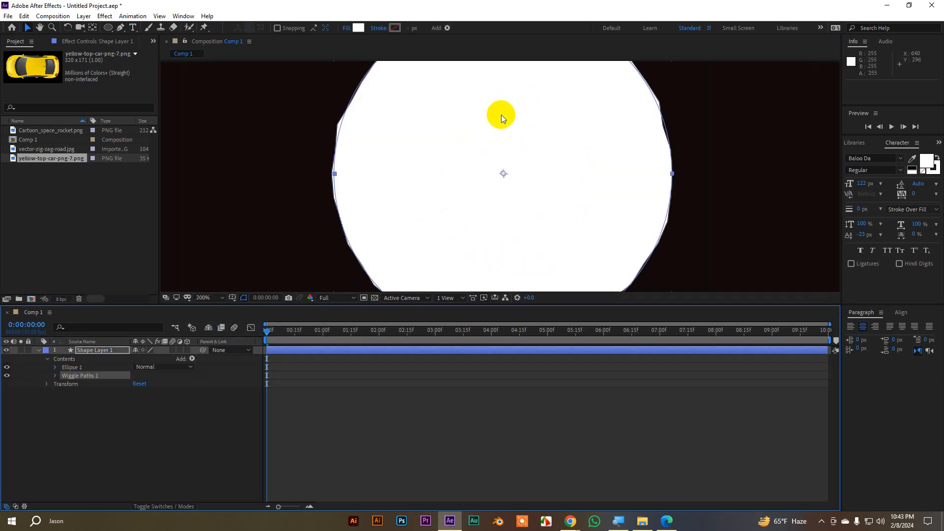
pyautogui.moveTo(520, 117); pyautogui.dragTo(511, 242)
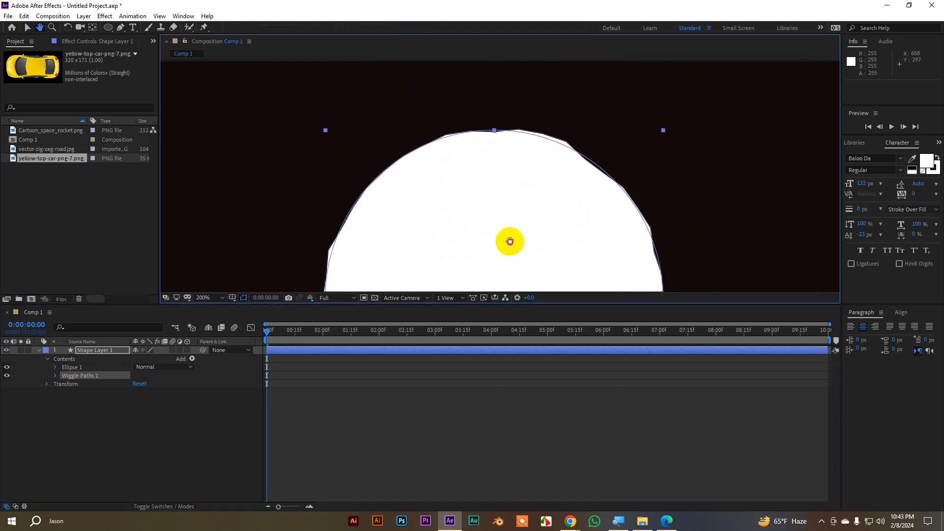
pyautogui.click(538, 404)
pyautogui.press('space')
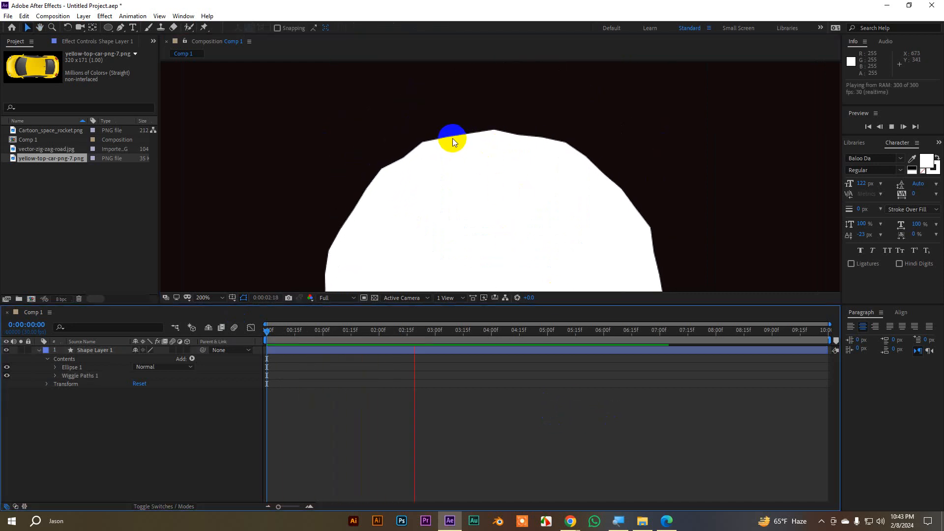
pyautogui.press('space')
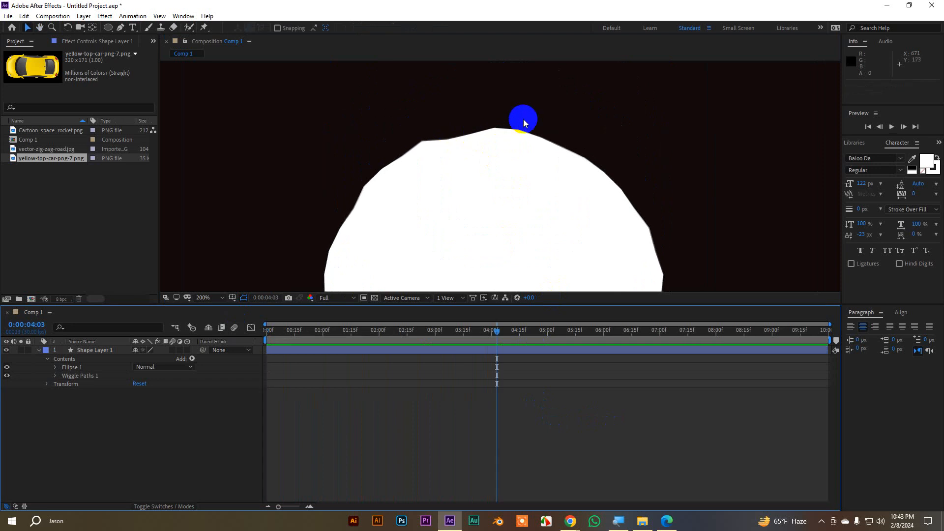
pyautogui.press(',')
pyautogui.press(',')
pyautogui.press(',')
pyautogui.click(207, 297)
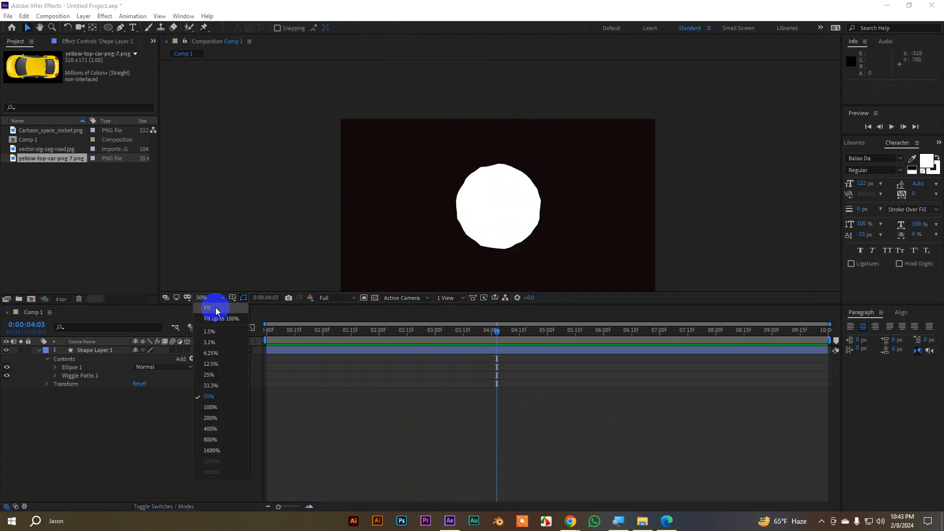
pyautogui.click(214, 310)
# - Expand the Wiggle Paths properties and examine the options for its Points type
pyautogui.click(55, 376)
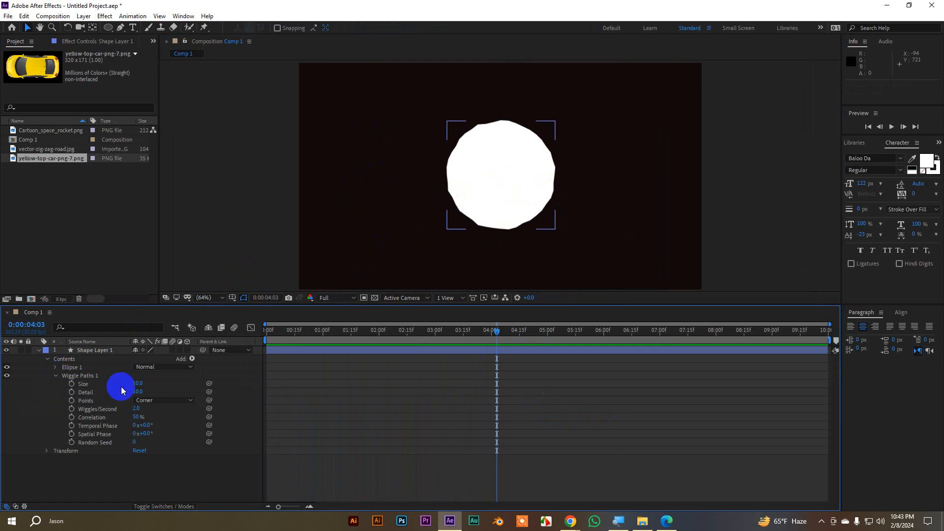
pyautogui.click(148, 401)
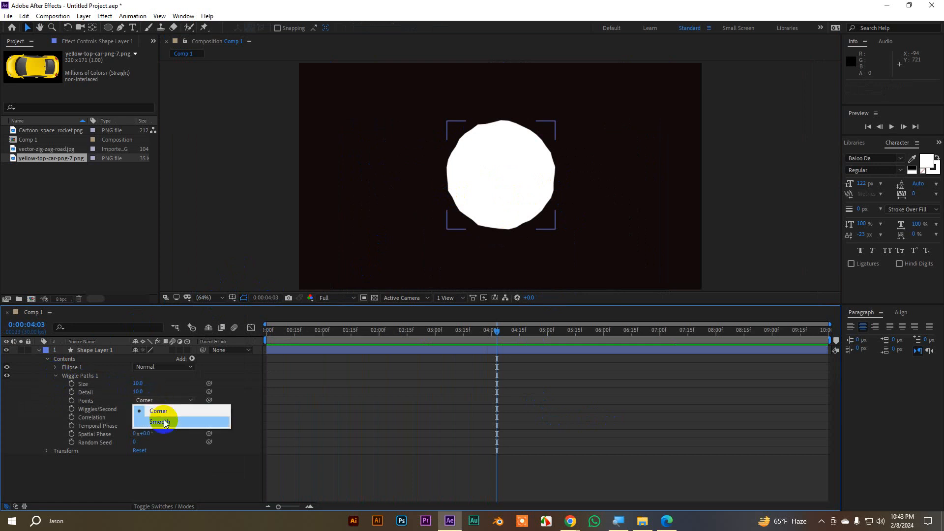
pyautogui.click(106, 400)
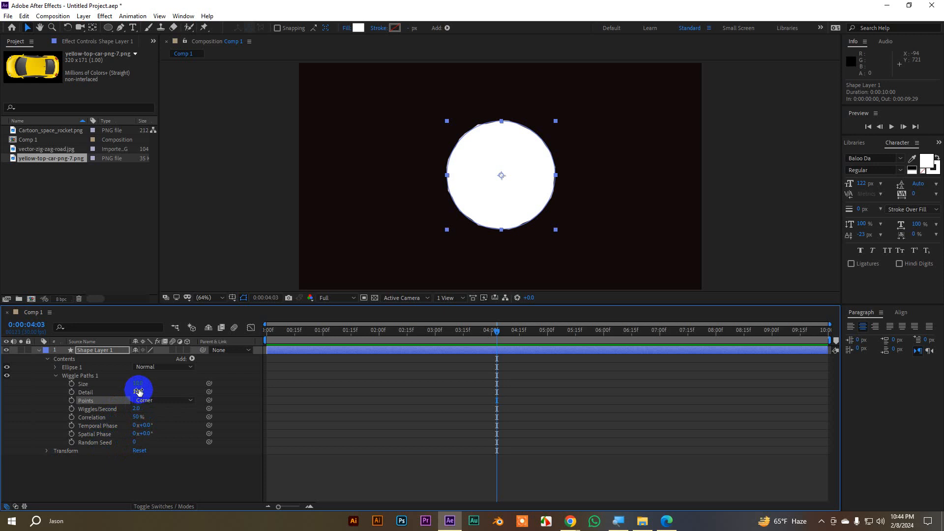
# - Raise the Wiggle Paths size to 279 and preview the circle's spiky distortion
pyautogui.moveTo(140, 383); pyautogui.dragTo(263, 377)
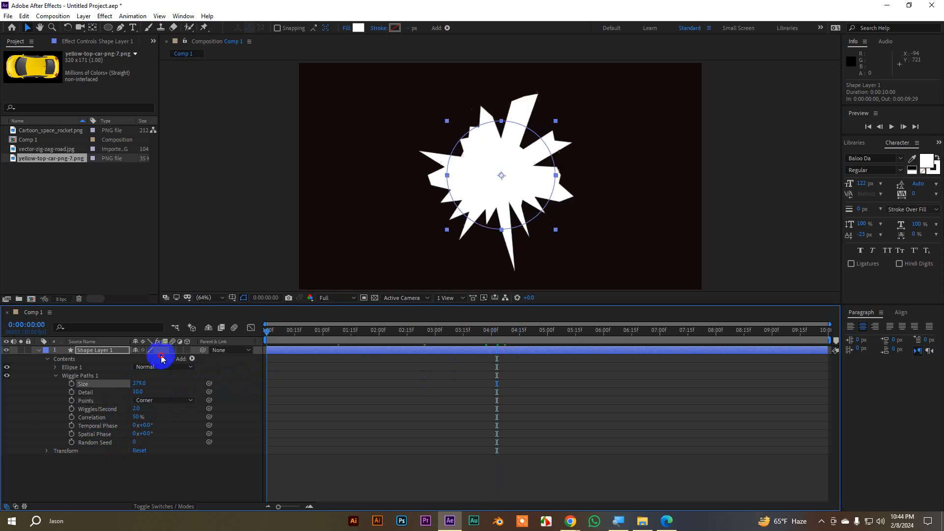
pyautogui.press('space')
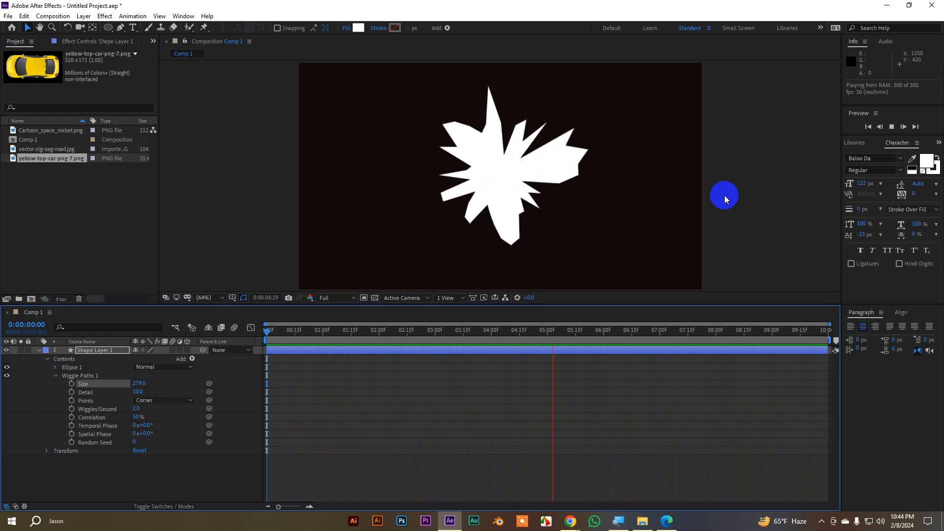
pyautogui.press('space')
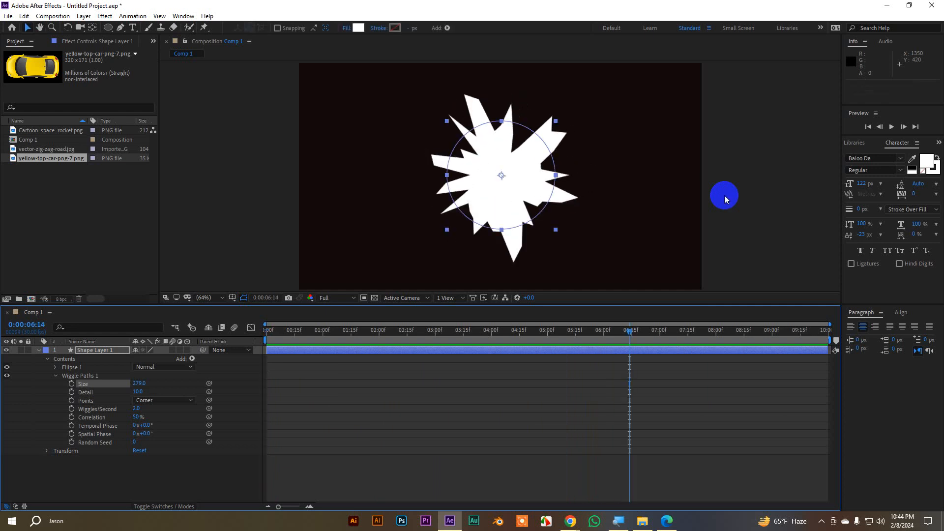
# - Delete the wiggled circle's shape layer from the composition
pyautogui.click(39, 350)
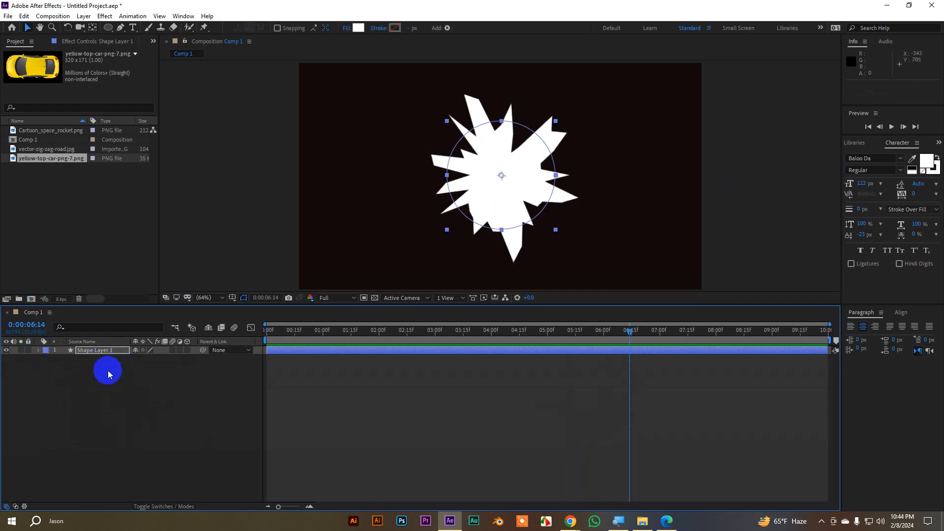
pyautogui.click(100, 352)
pyautogui.press('Delete')
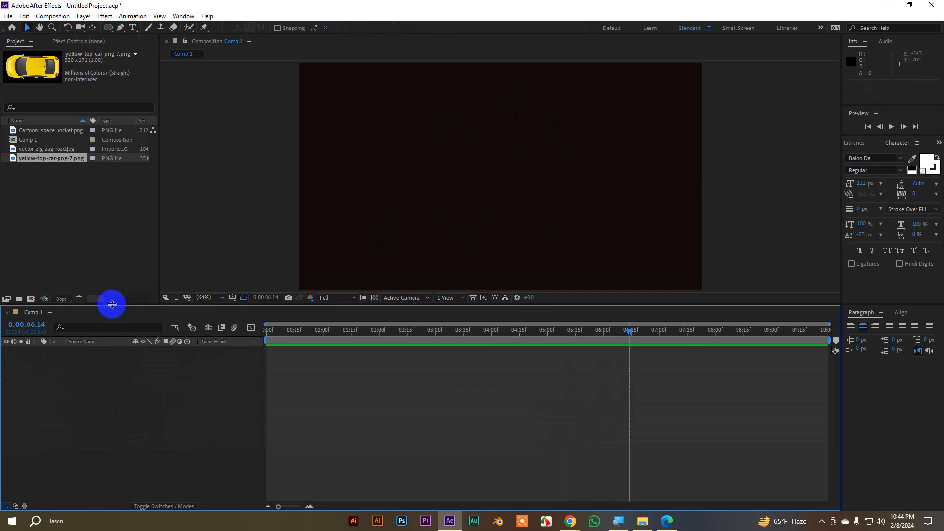
# - Draw an open wavy path with the Pen tool across the composition, extending past both side edges
pyautogui.click(121, 32)
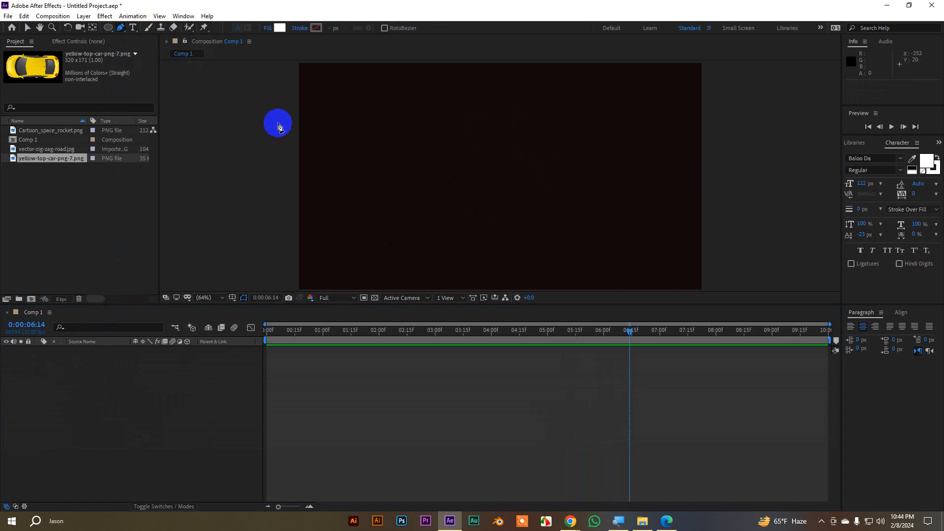
pyautogui.moveTo(264, 141); pyautogui.dragTo(283, 150)
pyautogui.moveTo(332, 180); pyautogui.dragTo(418, 190)
pyautogui.moveTo(454, 222); pyautogui.dragTo(480, 225)
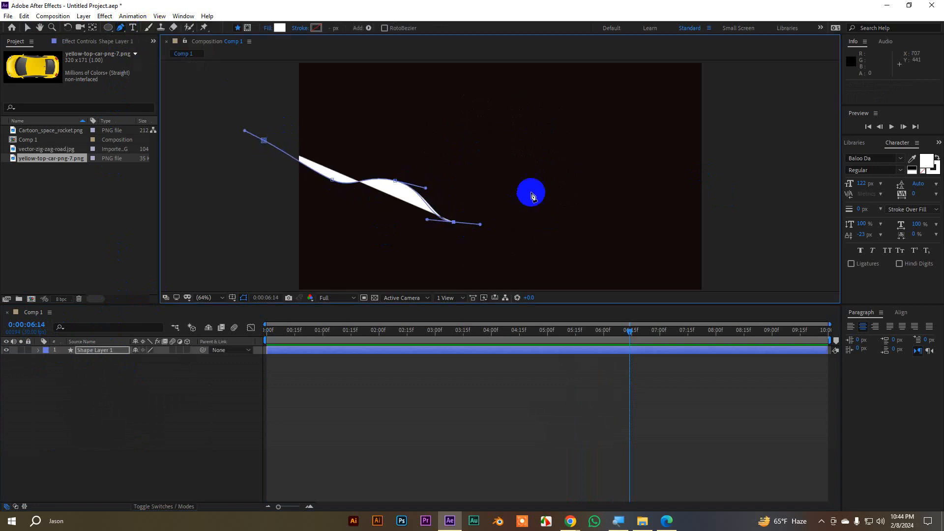
pyautogui.moveTo(531, 190); pyautogui.dragTo(557, 183)
pyautogui.moveTo(652, 185); pyautogui.dragTo(762, 191)
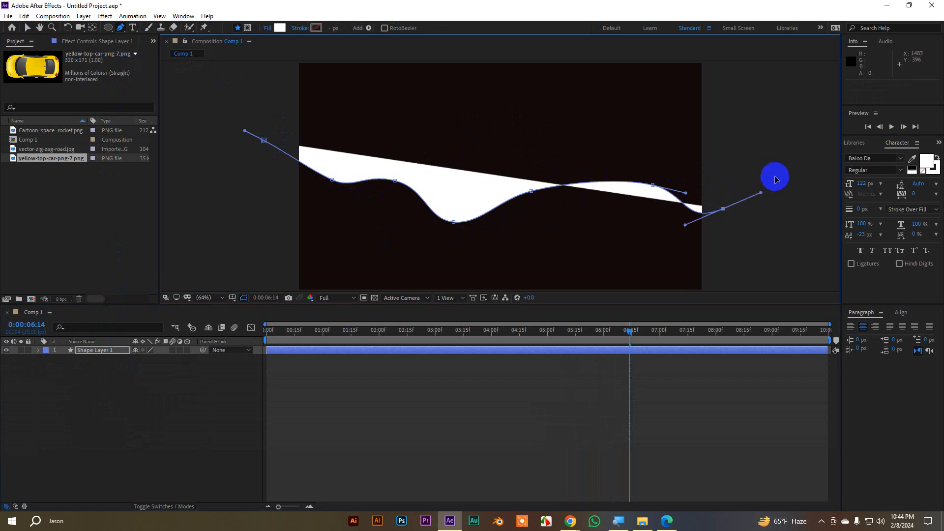
pyautogui.moveTo(792, 154); pyautogui.dragTo(784, 163)
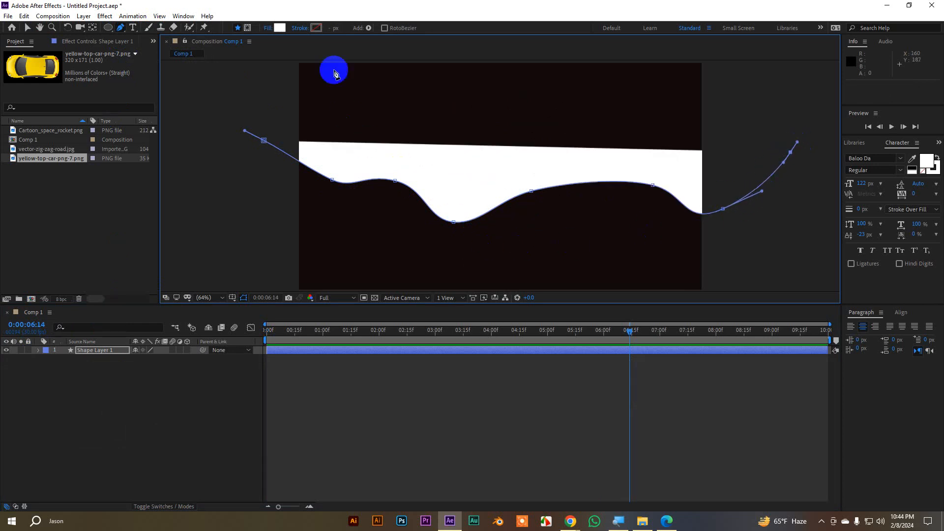
# - Remove the wavy path's fill, give it a 2 px white stroke, and deselect the layer
pyautogui.click(267, 28)
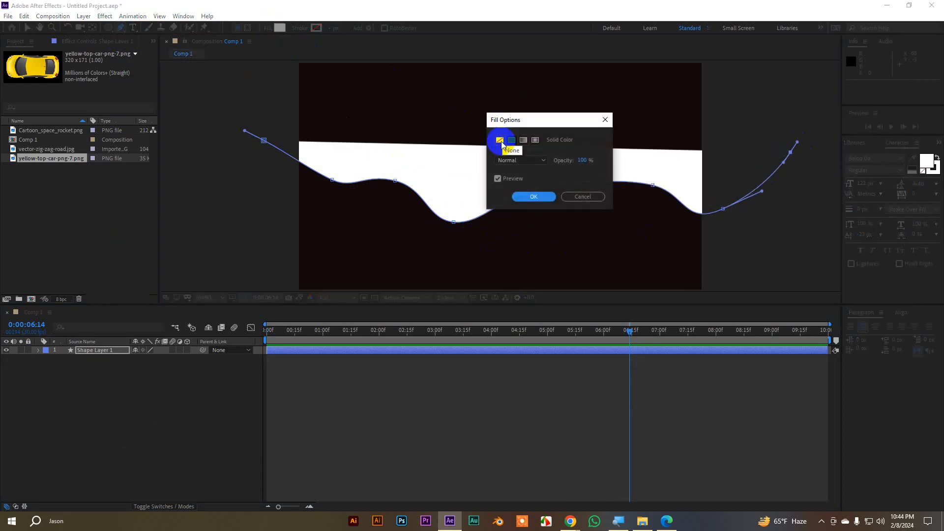
pyautogui.click(500, 140)
pyautogui.click(534, 196)
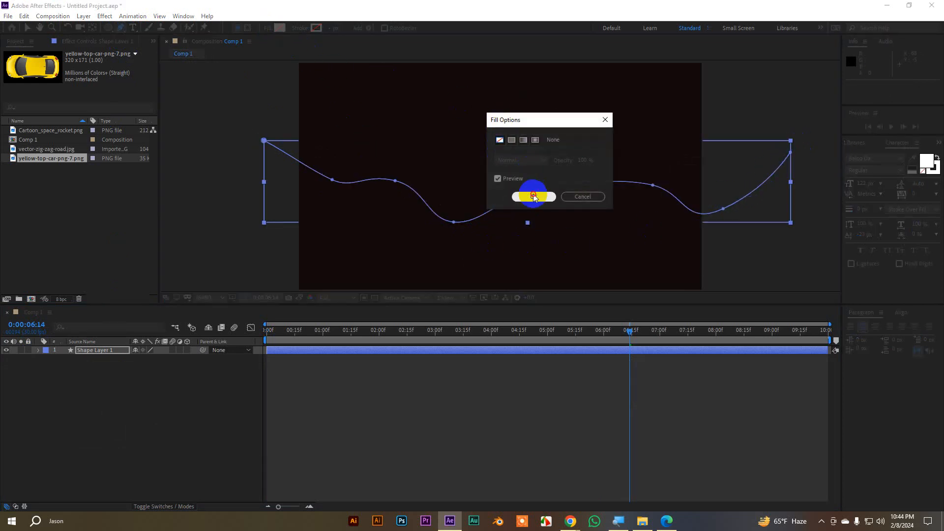
pyautogui.click(341, 28)
pyautogui.write('2')
pyautogui.press('Return')
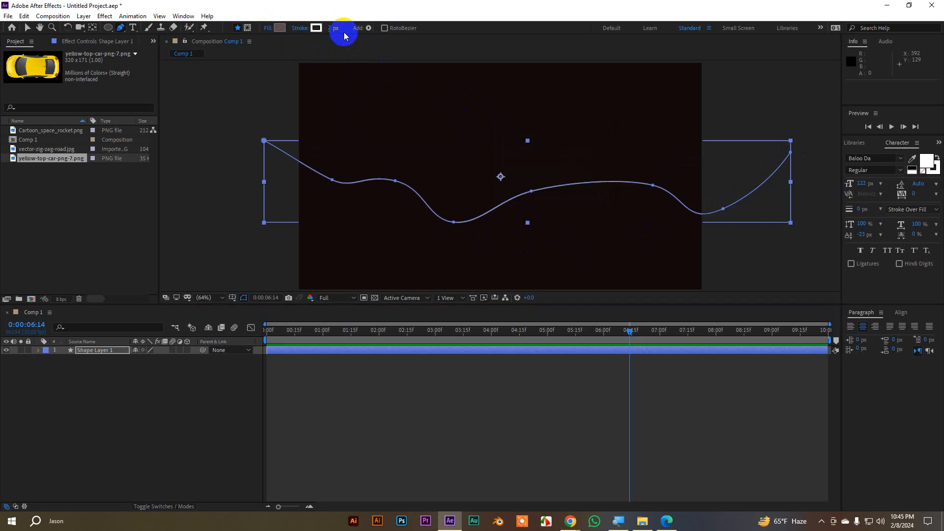
pyautogui.click(29, 29)
pyautogui.click(246, 119)
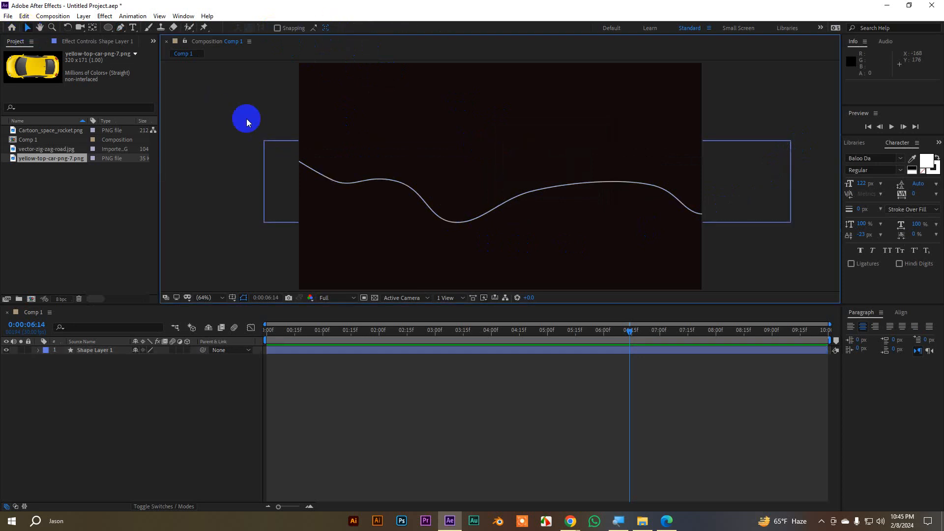
# - Centre the anchor point on the wavy line and add a Repeater to its shape layer contents
pyautogui.click(463, 216)
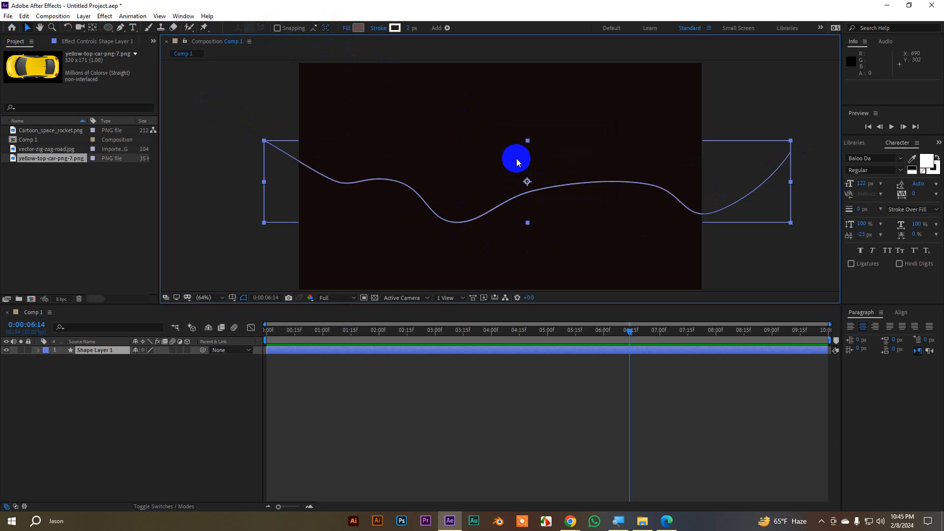
pyautogui.press(',')
pyautogui.click(92, 29)
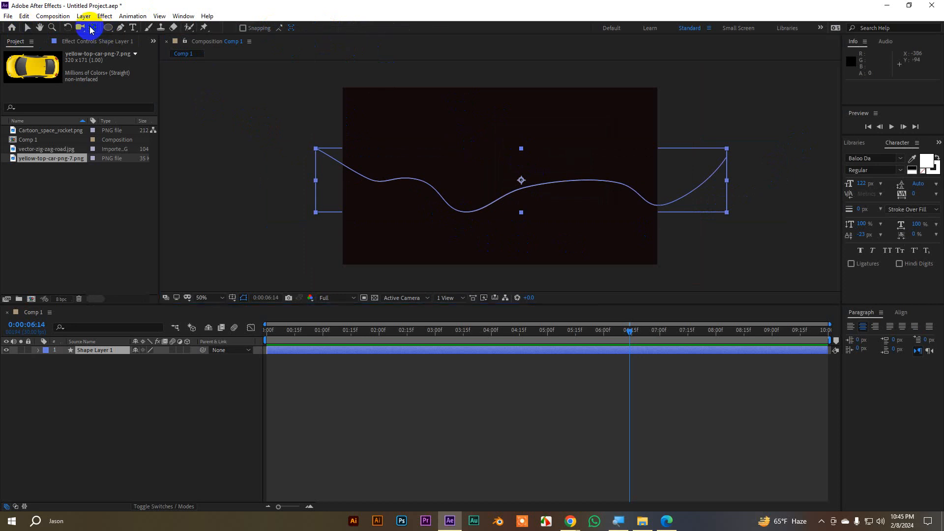
pyautogui.click(39, 353)
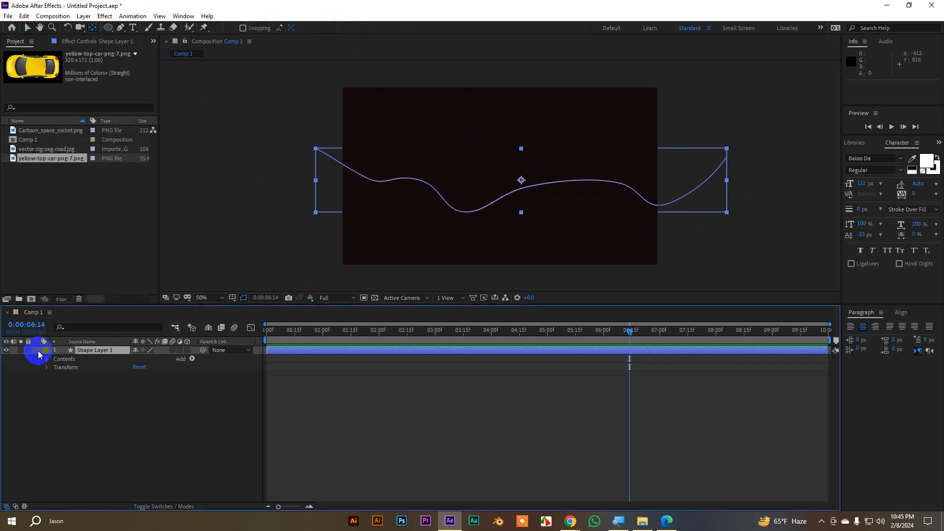
pyautogui.click(190, 362)
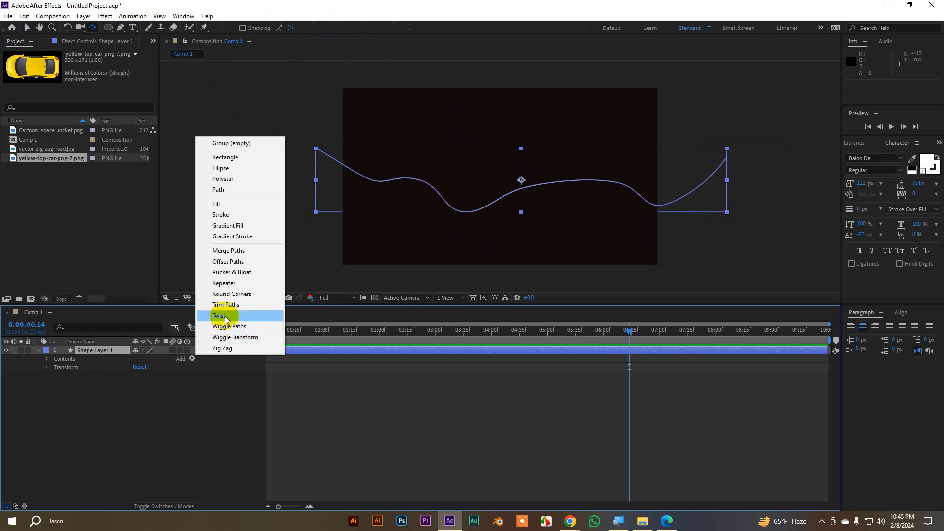
pyautogui.click(230, 286)
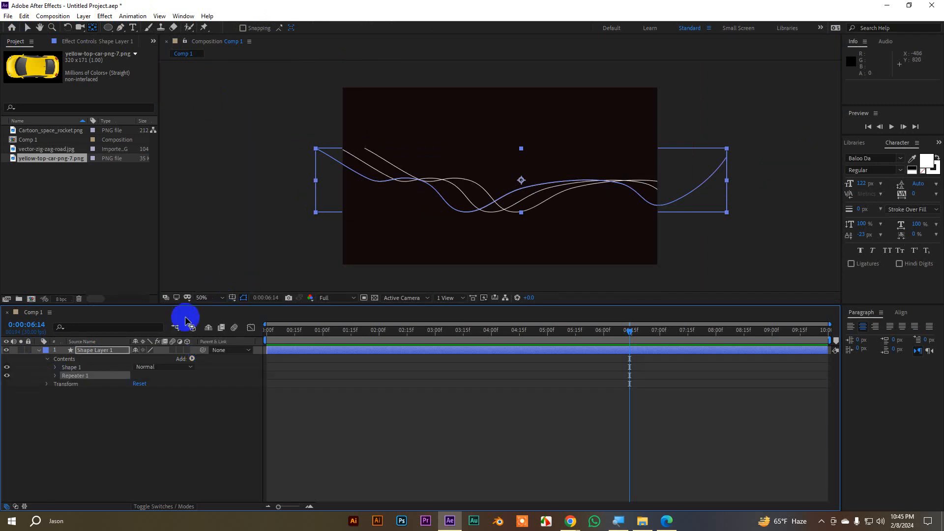
# - Set the Repeater to 20 copies and its transform position to 0, 0
pyautogui.click(56, 377)
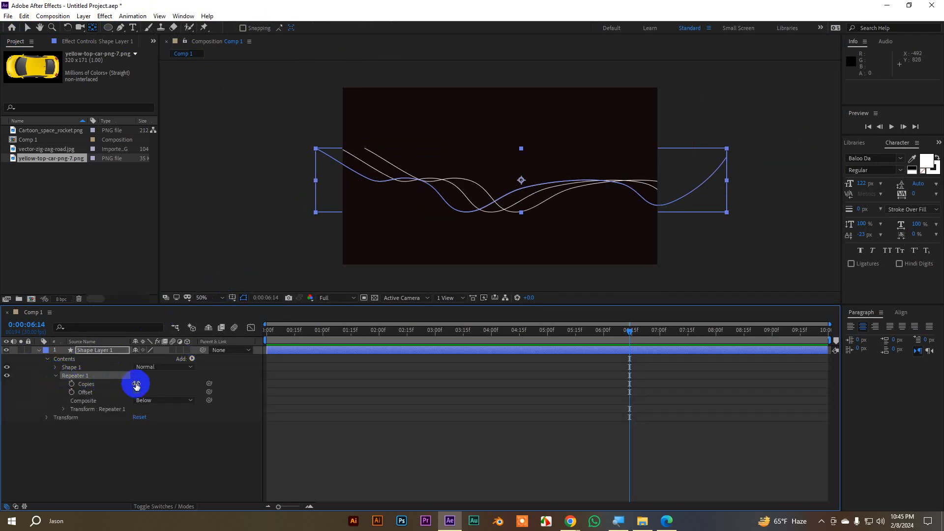
pyautogui.click(136, 384)
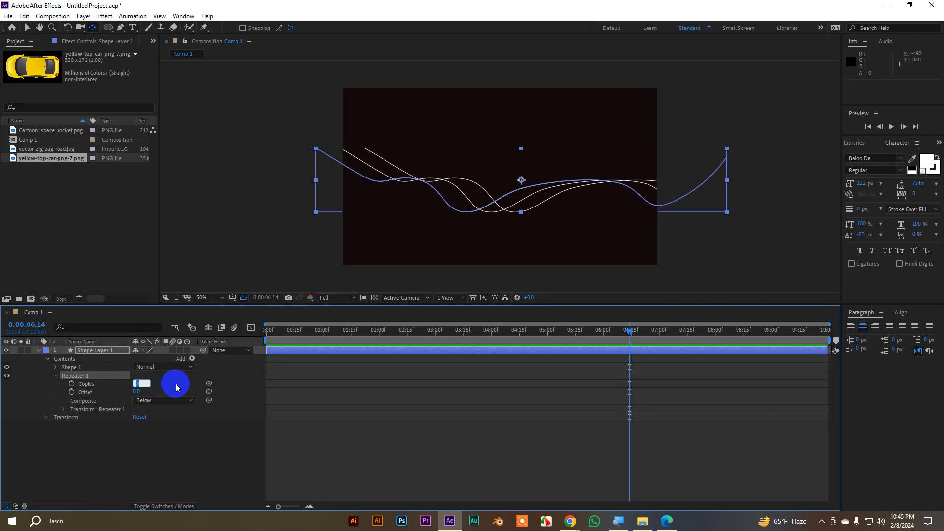
pyautogui.press('Return')
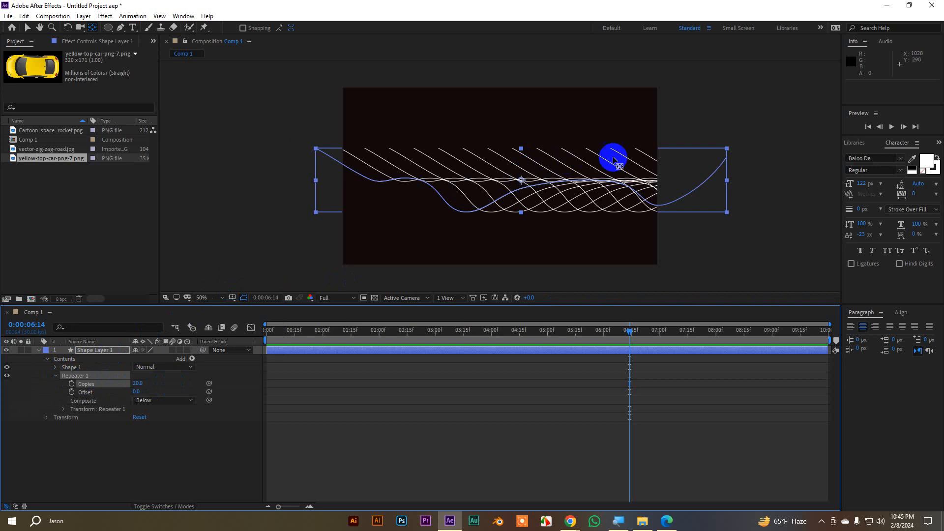
pyautogui.click(64, 411)
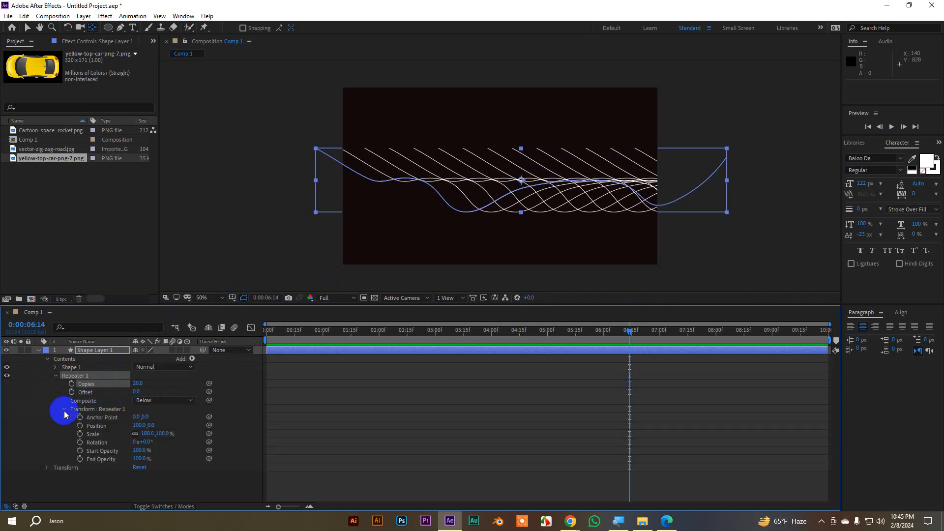
pyautogui.click(137, 425)
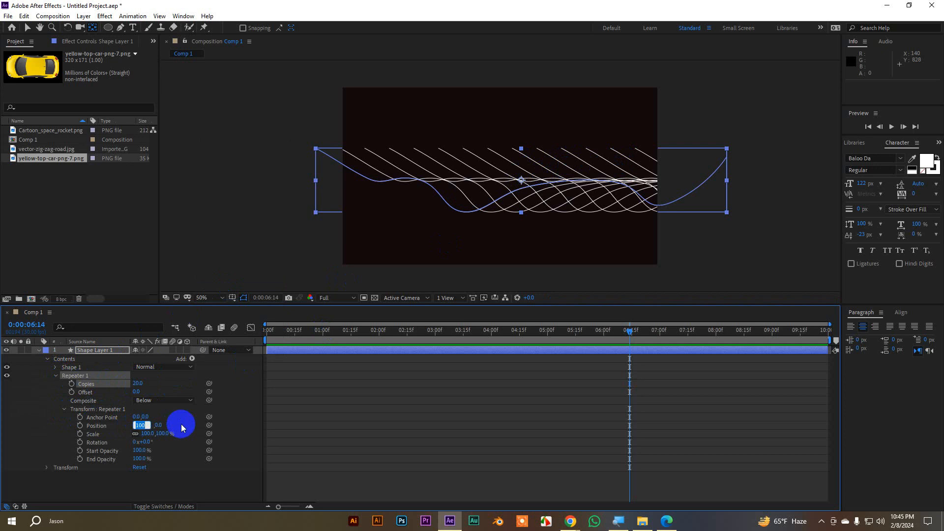
pyautogui.write('0')
pyautogui.press('Return')
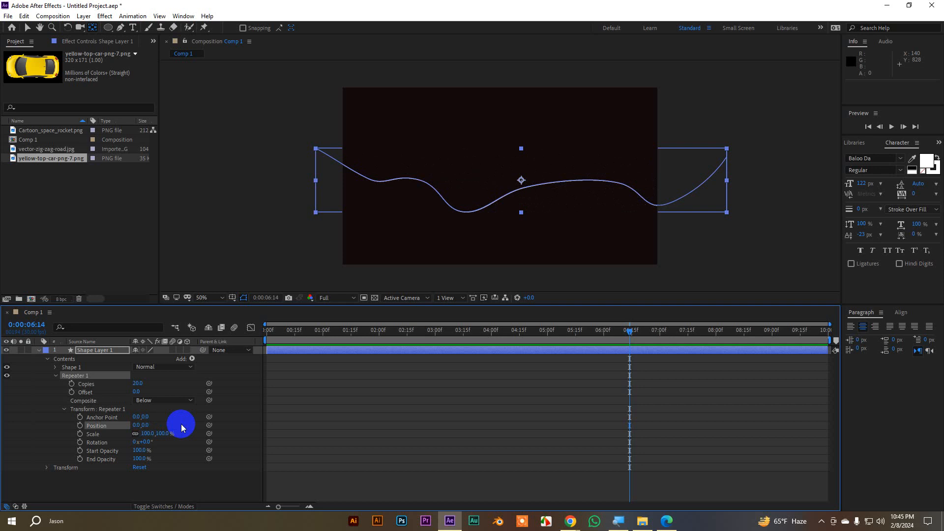
# - Set the Repeater's transform scale to 111% so the line copies spread progressively
pyautogui.click(147, 434)
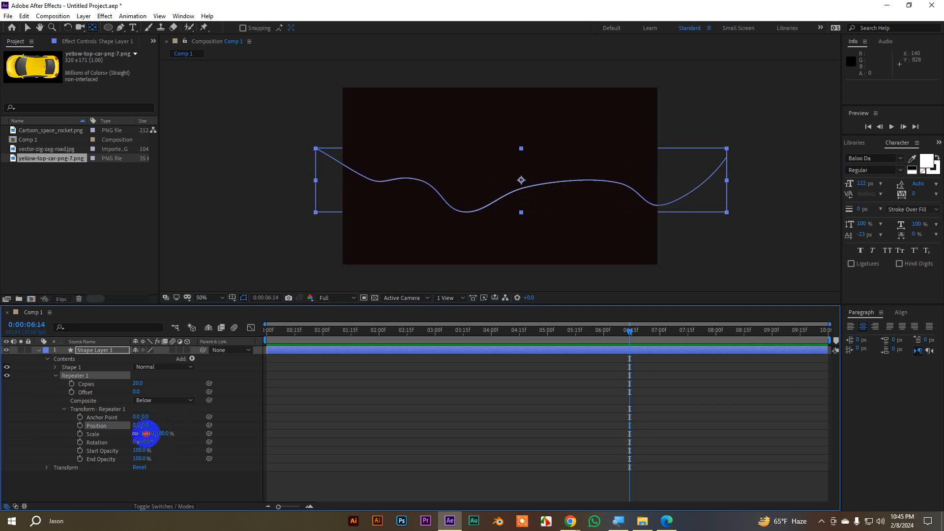
pyautogui.moveTo(146, 434); pyautogui.dragTo(153, 434)
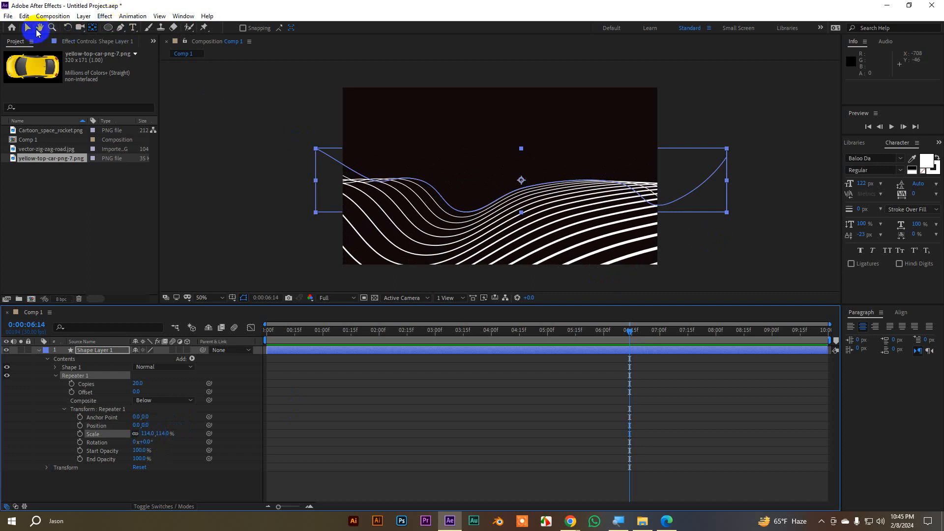
pyautogui.click(465, 211)
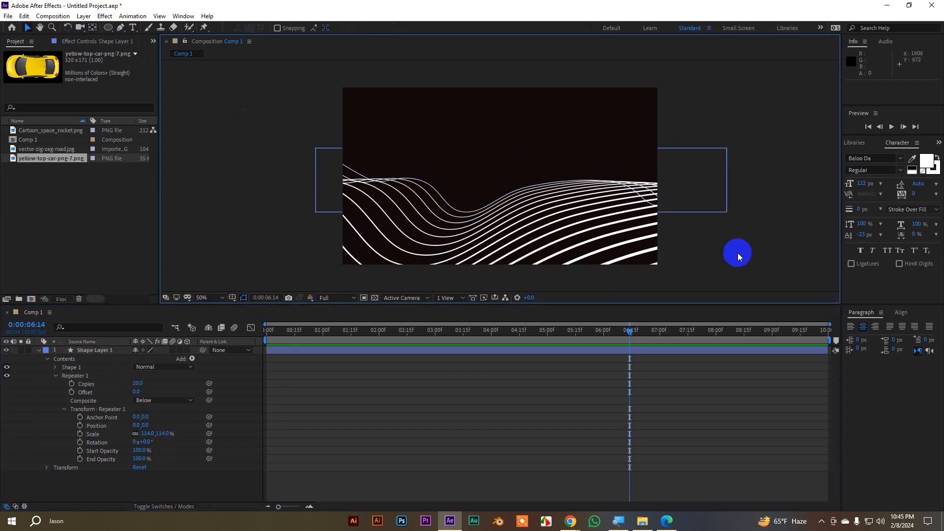
pyautogui.click(147, 434)
pyautogui.moveTo(148, 435)
pyautogui.mouseDown()
pyautogui.moveTo(138, 438)
pyautogui.moveTo(163, 429)
pyautogui.mouseUp()
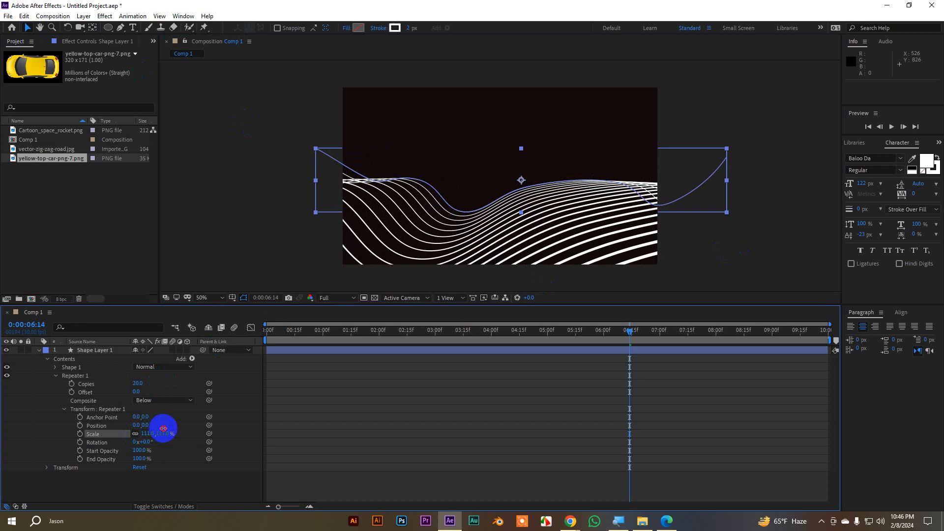
pyautogui.moveTo(163, 428); pyautogui.dragTo(164, 428)
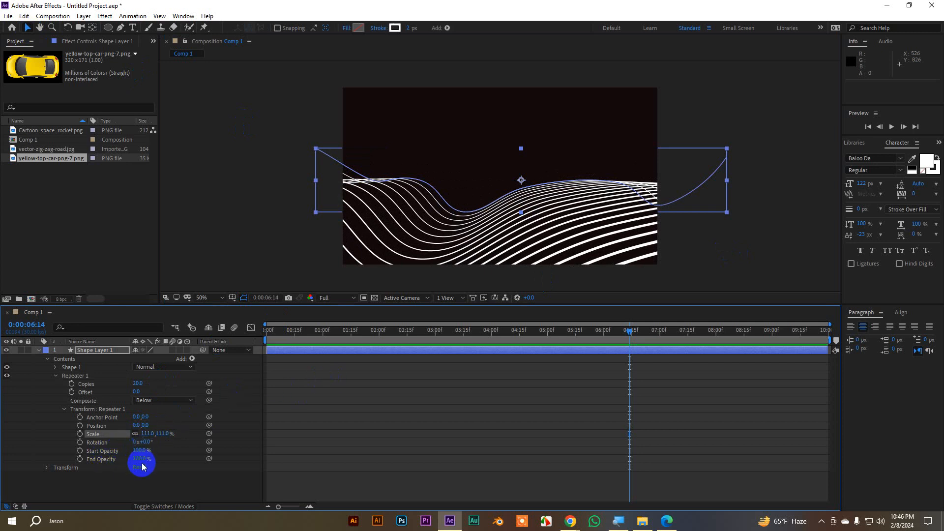
# - Lower the Repeater's start opacity to 0% and deselect the layer
pyautogui.moveTo(141, 460); pyautogui.dragTo(63, 449)
pyautogui.click(716, 232)
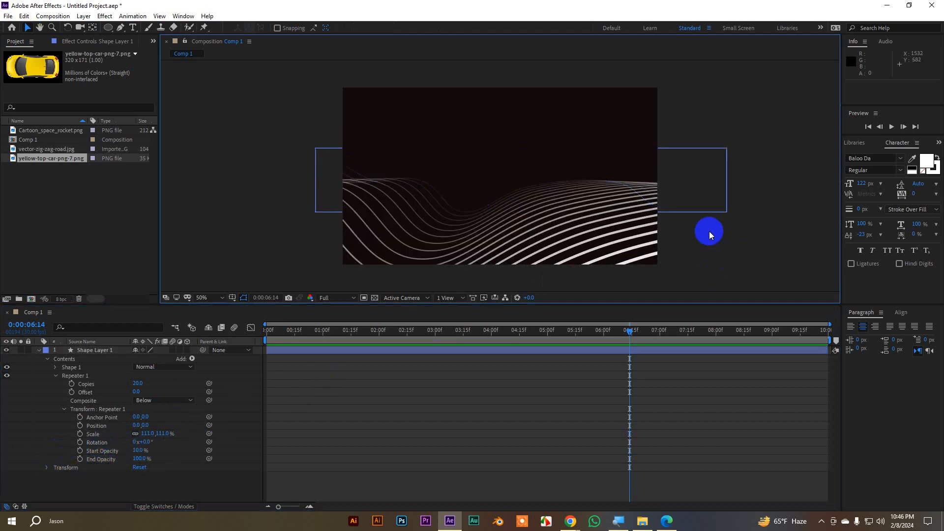
pyautogui.click(118, 450)
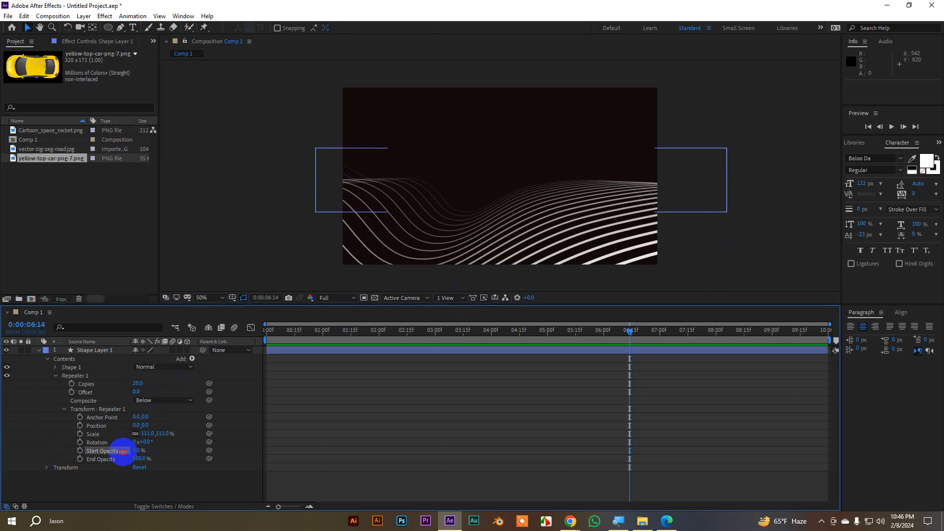
pyautogui.click(689, 223)
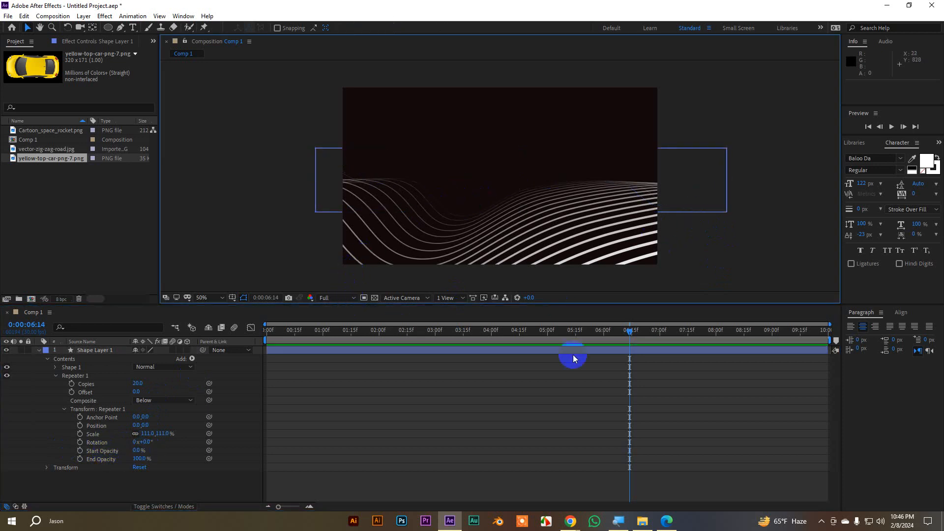
# - Collapse the Repeater's properties and add Wiggle Paths to the wavy line's shape layer contents
pyautogui.click(64, 359)
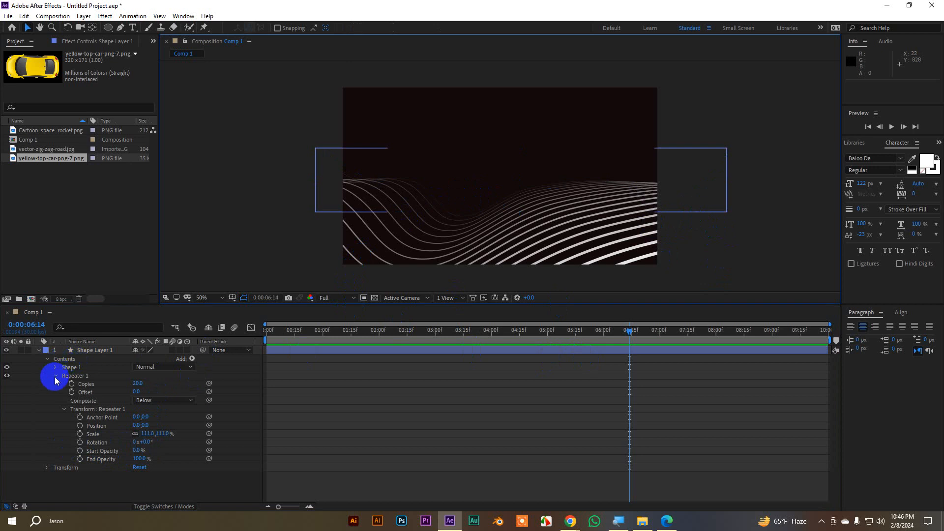
pyautogui.click(55, 377)
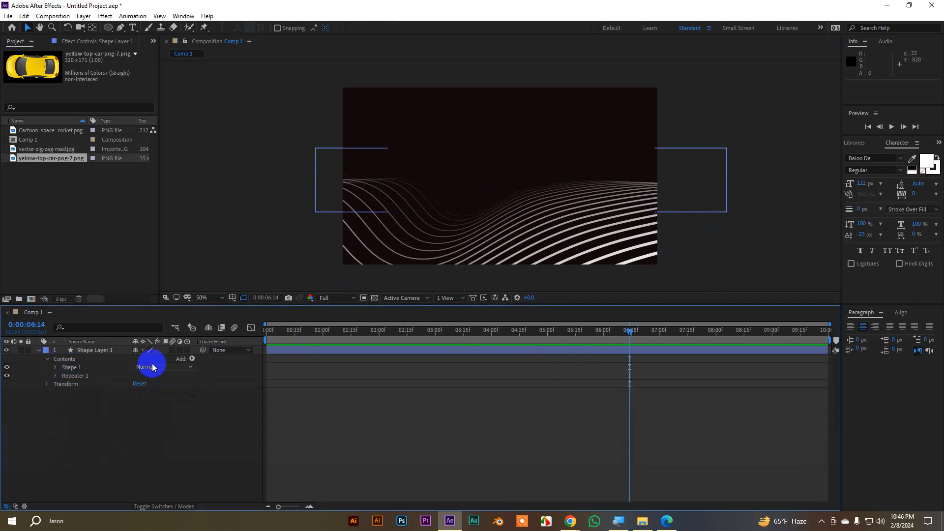
pyautogui.click(192, 360)
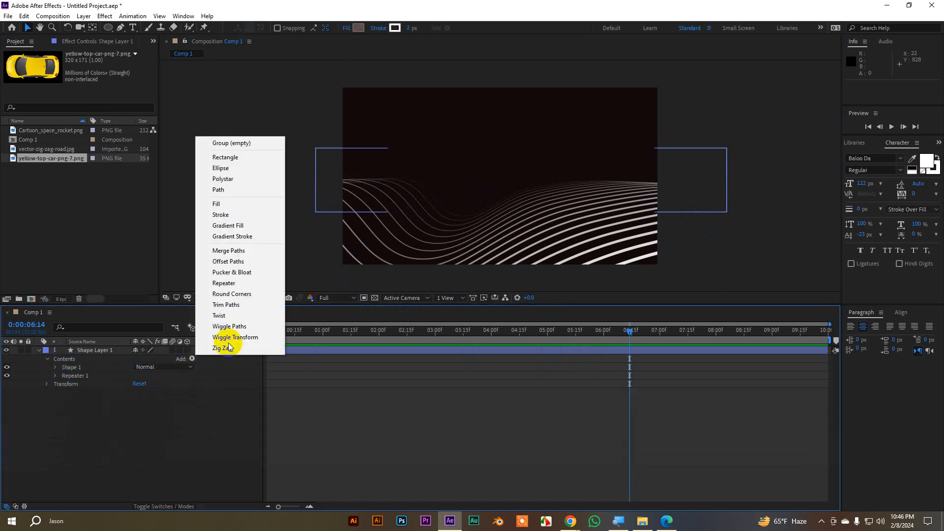
pyautogui.click(239, 327)
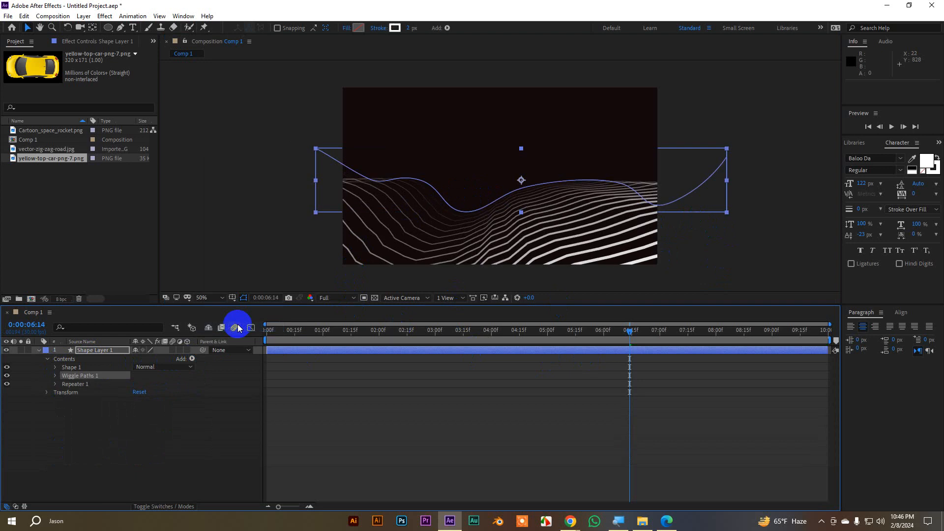
# - Set the Wiggle Paths points to Smooth, size to 23 and detail to 7
pyautogui.click(56, 377)
pyautogui.click(151, 402)
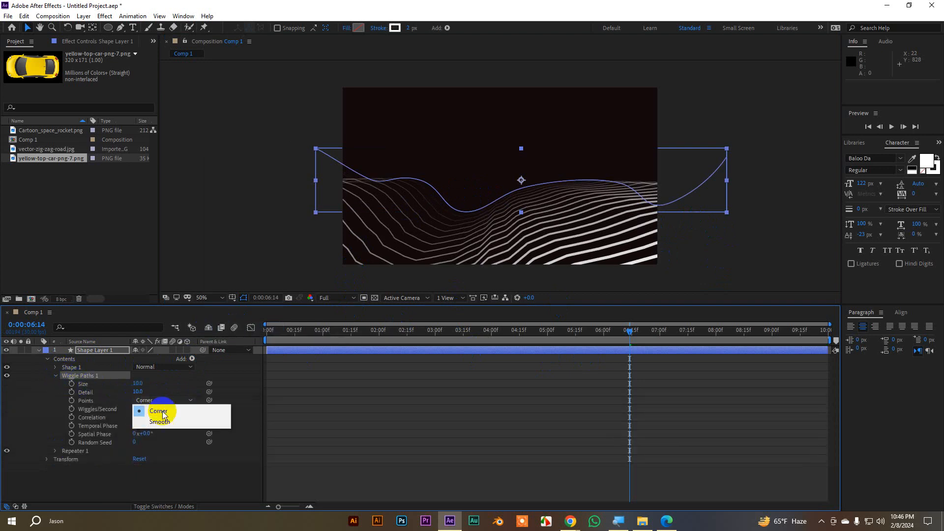
pyautogui.click(166, 423)
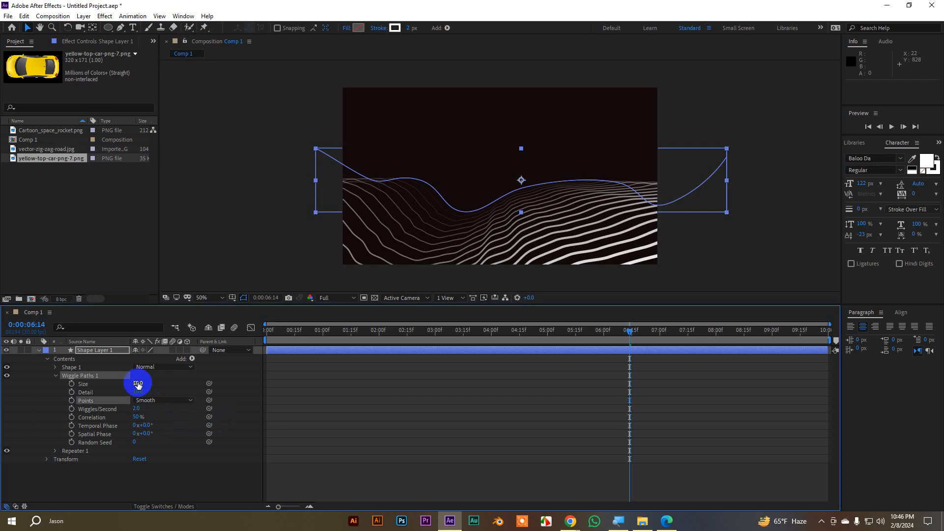
pyautogui.moveTo(137, 383); pyautogui.dragTo(138, 391)
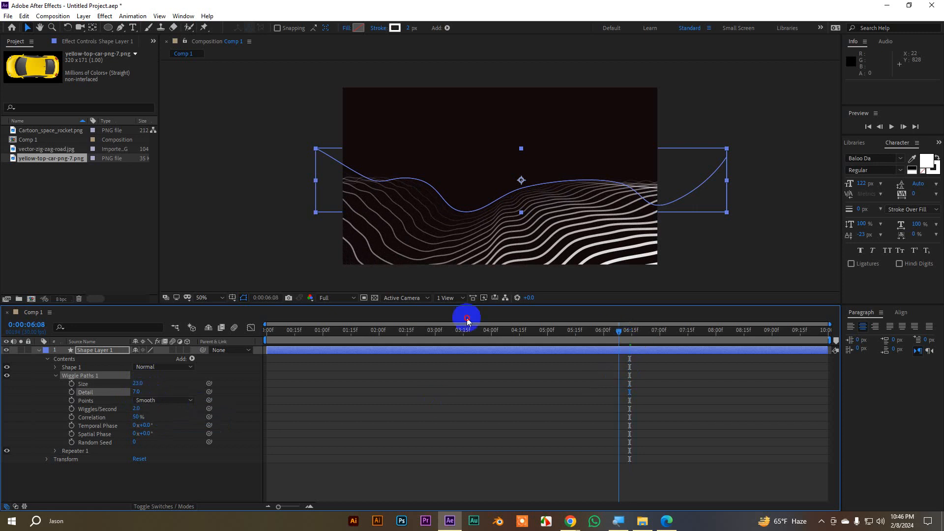
# - Fit the composition to the view and preview the wavy line animation from the first frame in an enlarged viewer
pyautogui.press('Home')
pyautogui.click(205, 298)
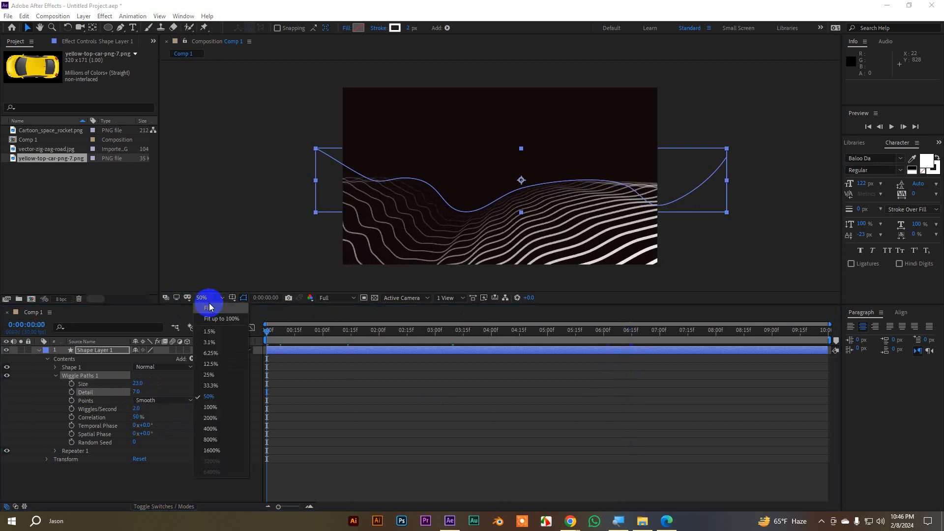
pyautogui.click(209, 308)
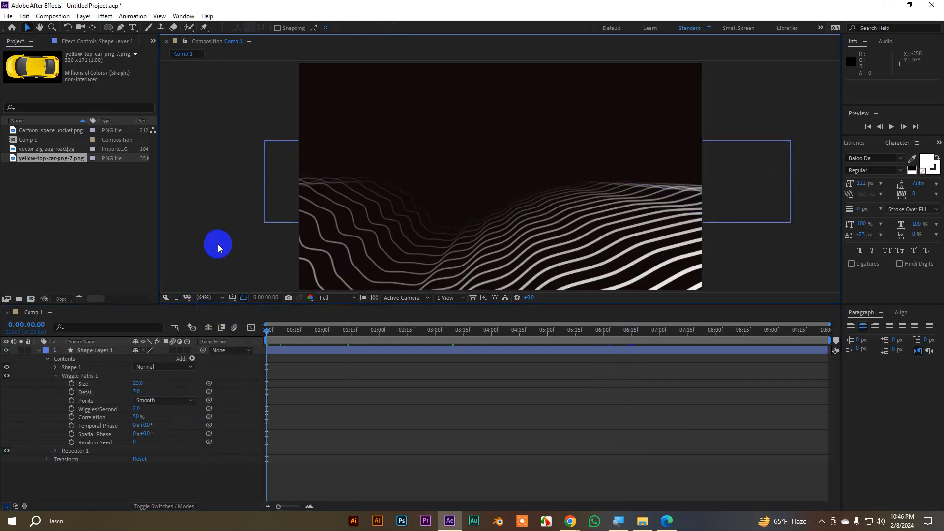
pyautogui.press('`')
pyautogui.press('space')
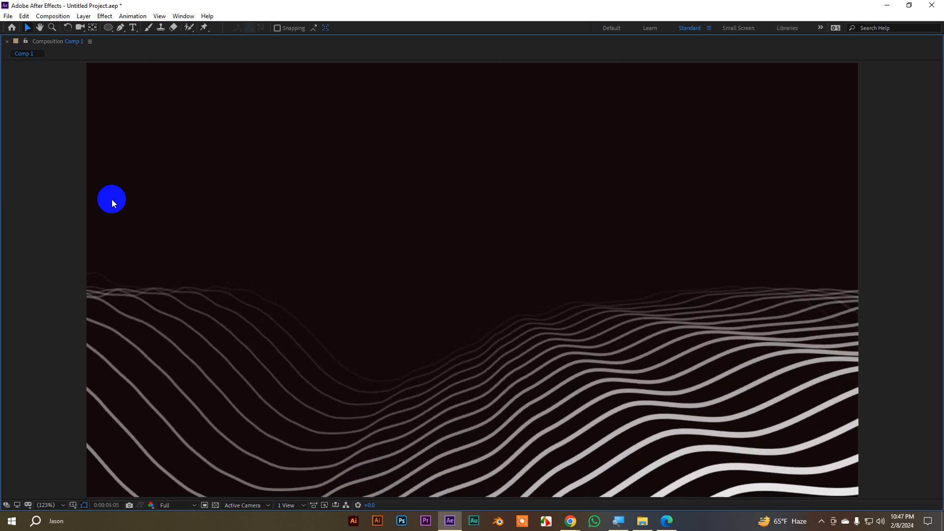
pyautogui.press('`')
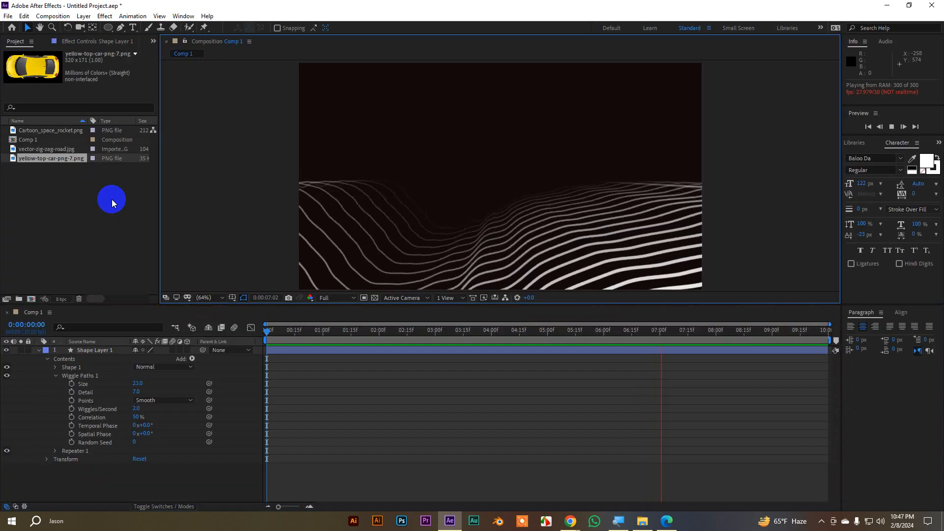
pyautogui.press('space')
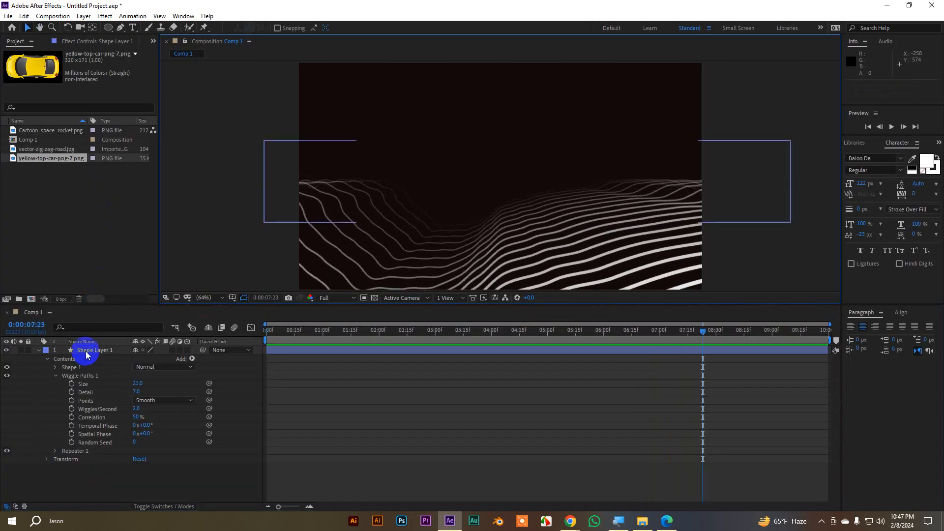
# - Delete the wavy line's shape layer and draw a small circle with the Ellipse tool just below the composition's centre
pyautogui.click(87, 351)
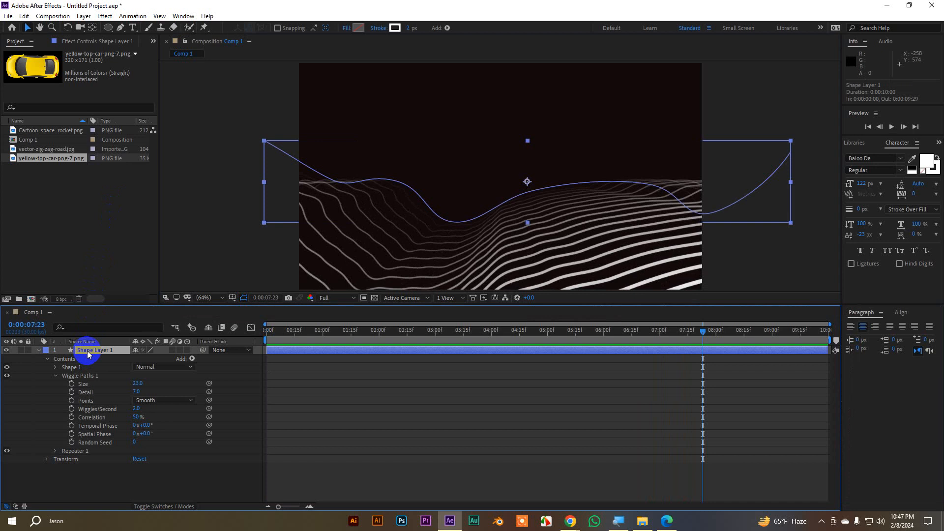
pyautogui.press('Delete')
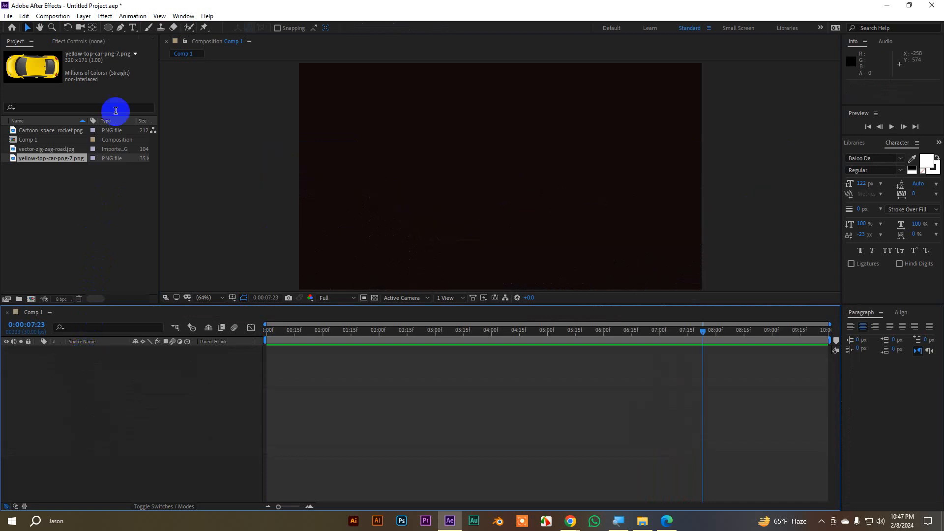
pyautogui.click(109, 28)
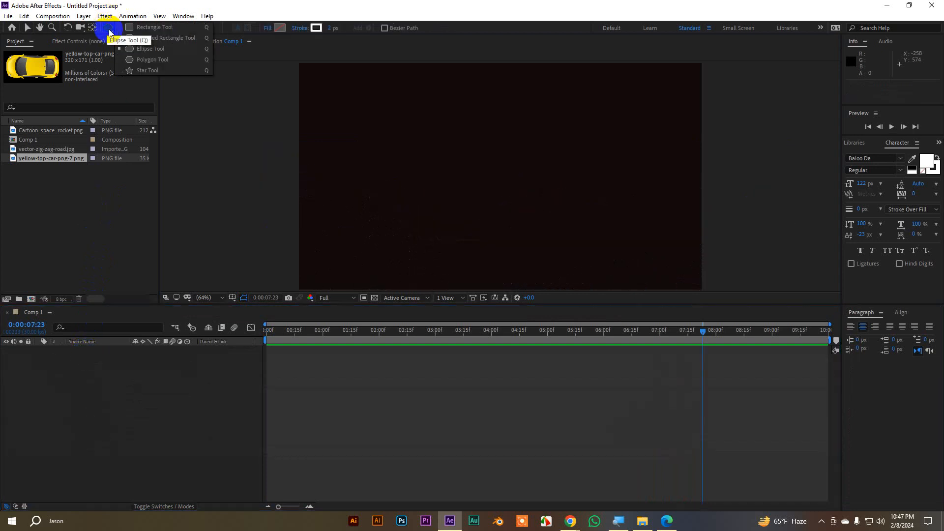
pyautogui.click(137, 50)
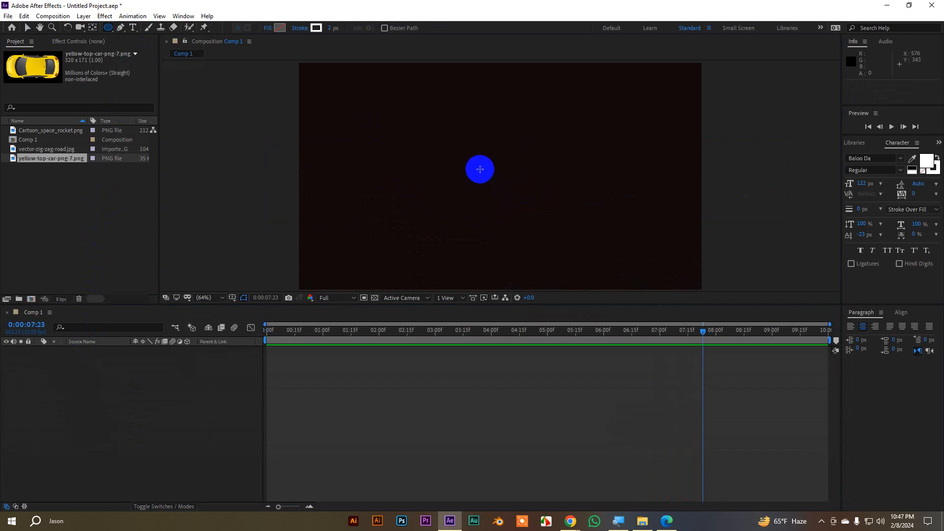
pyautogui.moveTo(480, 169)
pyautogui.mouseDown()
pyautogui.moveTo(586, 274)
pyautogui.moveTo(500, 202)
pyautogui.moveTo(521, 210)
pyautogui.mouseUp()
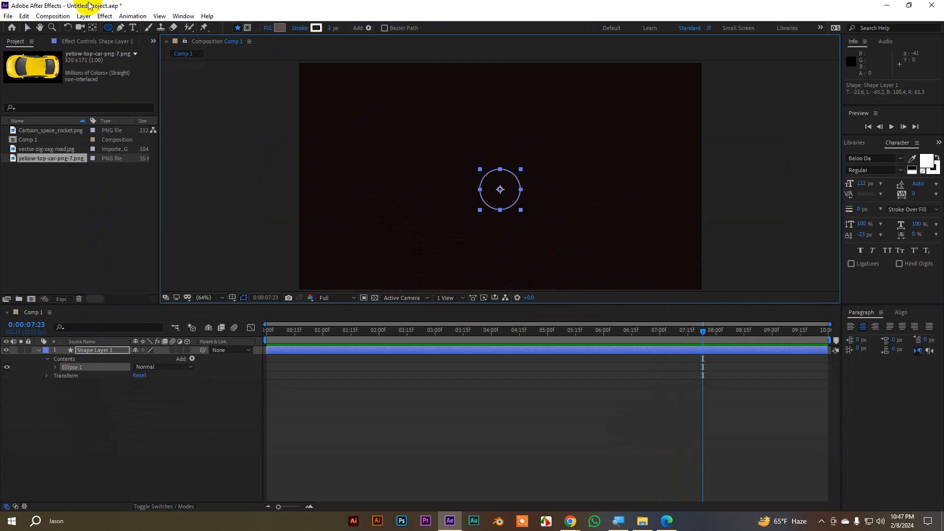
# - Select the circle's layer and align it to the composition's vertical centre
pyautogui.click(28, 28)
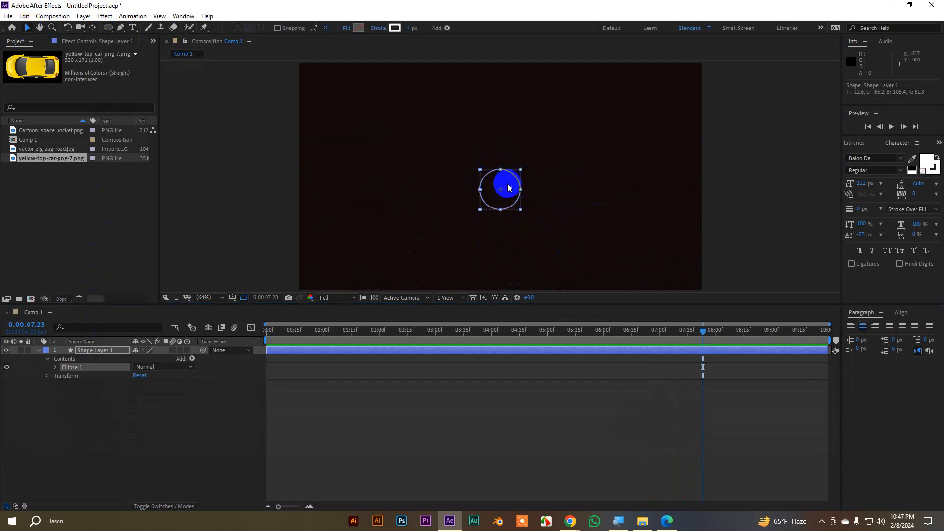
pyautogui.click(518, 179)
pyautogui.click(517, 179)
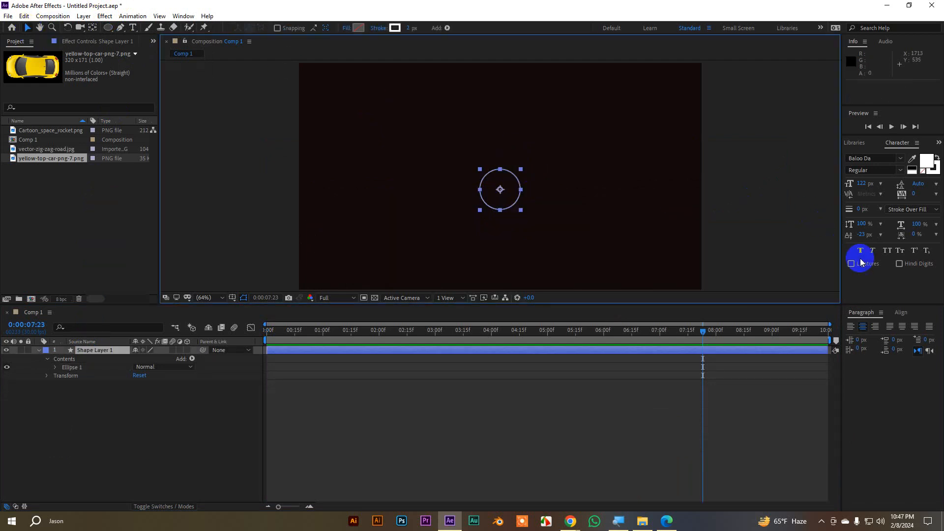
pyautogui.click(884, 312)
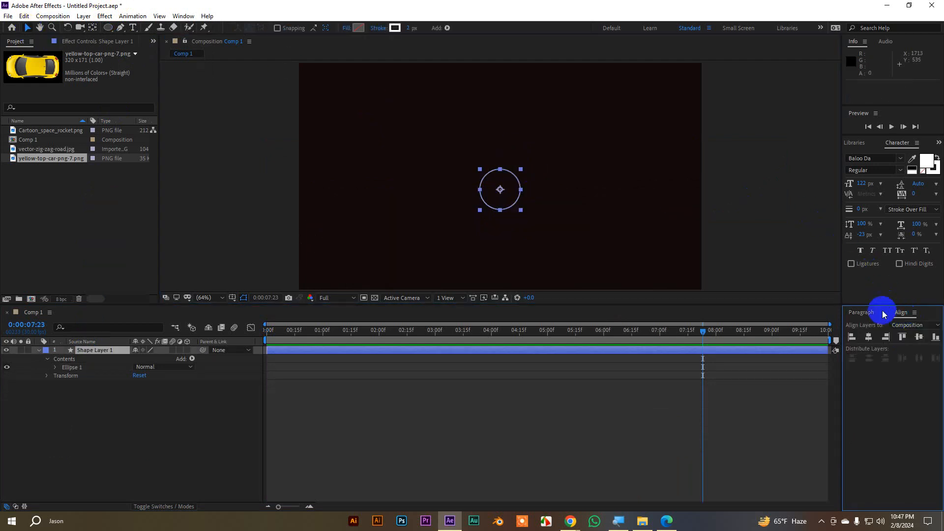
pyautogui.click(919, 338)
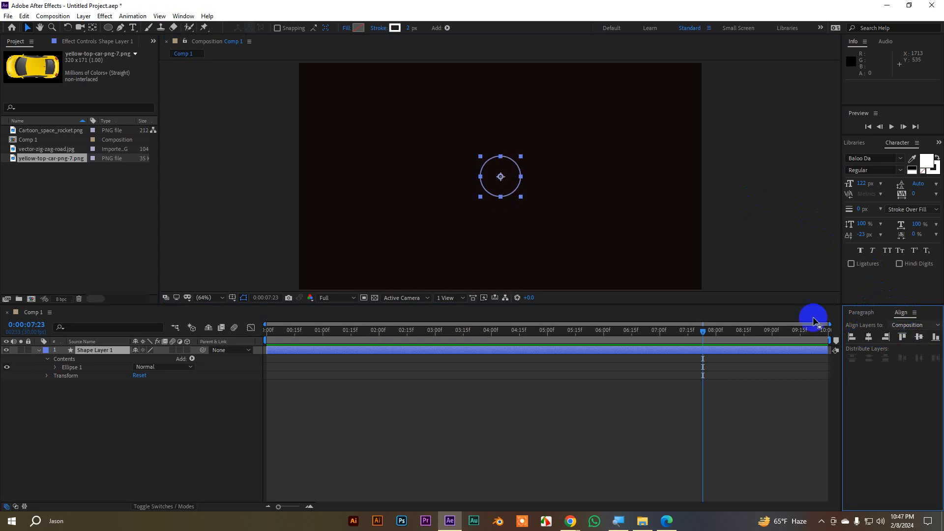
# - Add a Repeater to the circle's shape layer contents
pyautogui.click(46, 359)
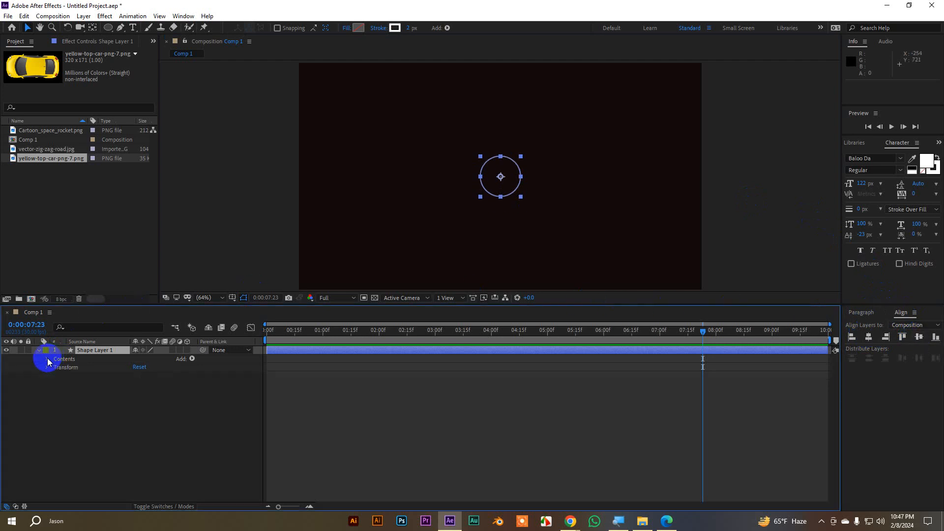
pyautogui.click(192, 359)
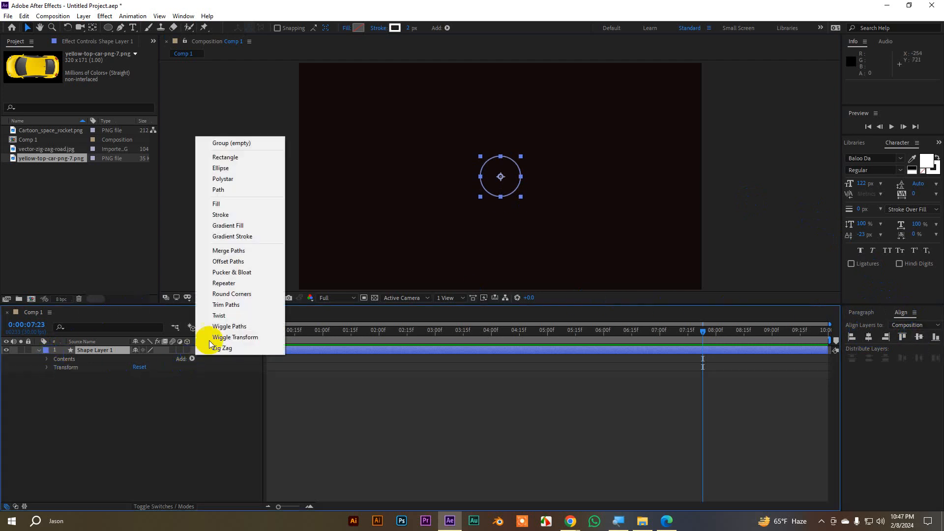
pyautogui.click(223, 286)
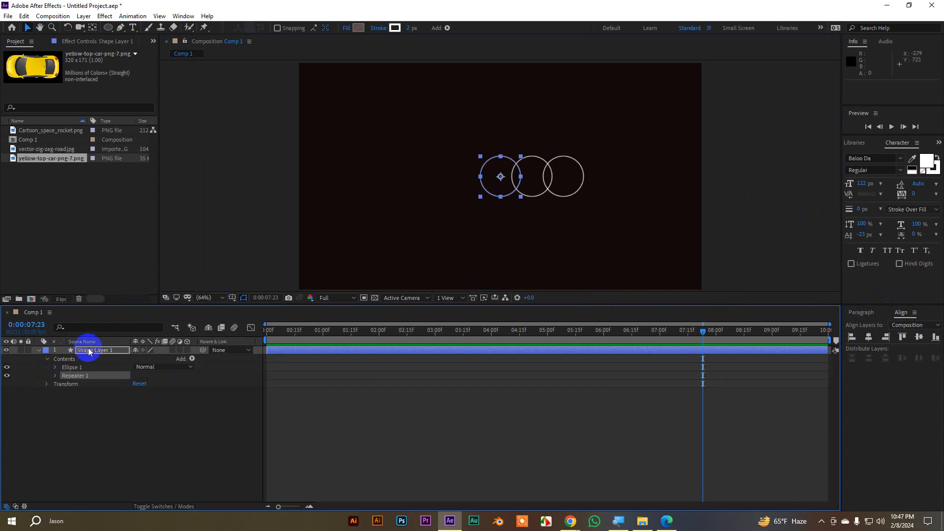
# - Set the Repeater to 30 copies and its transform position to 0, 0
pyautogui.click(56, 376)
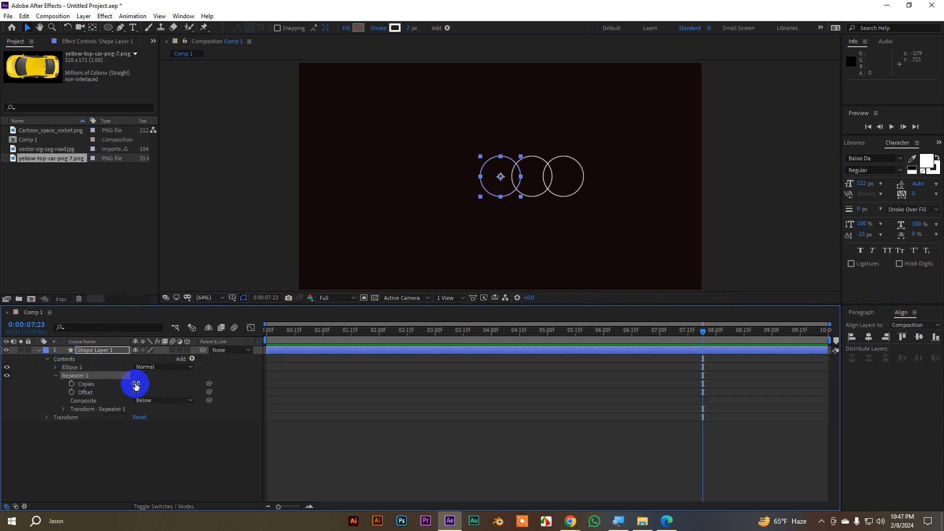
pyautogui.click(137, 384)
pyautogui.write('30')
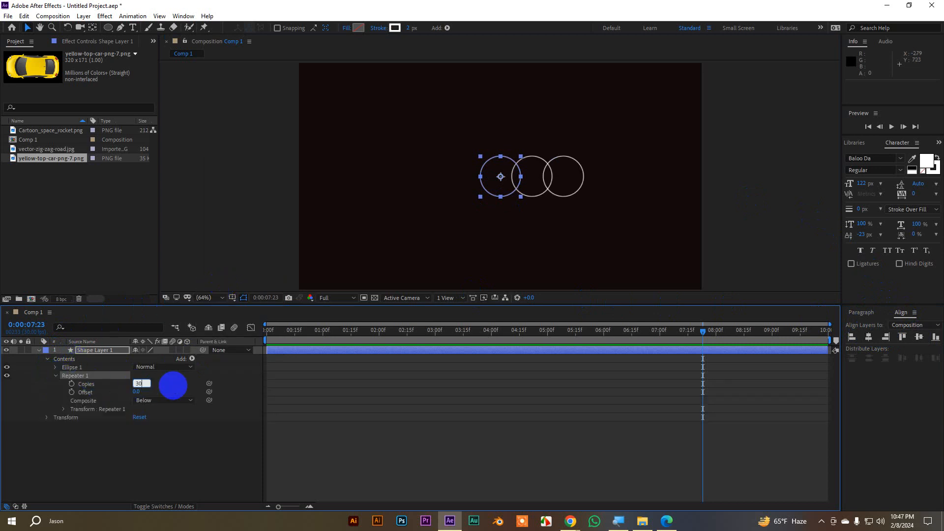
pyautogui.press('Return')
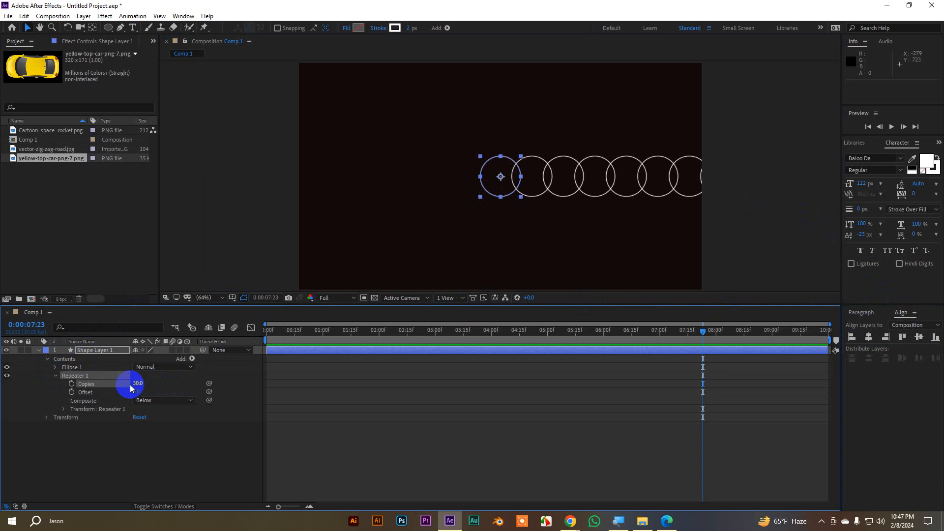
pyautogui.click(64, 410)
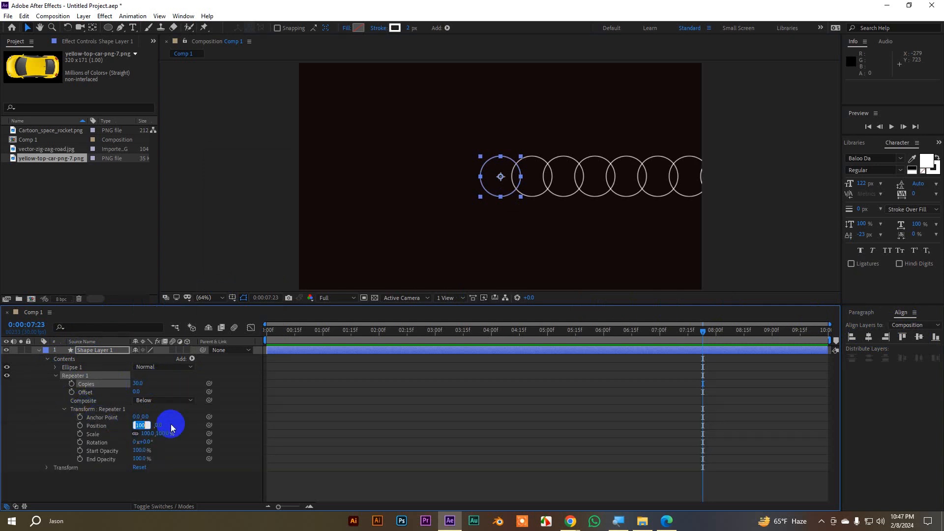
pyautogui.write('0')
pyautogui.press('Return')
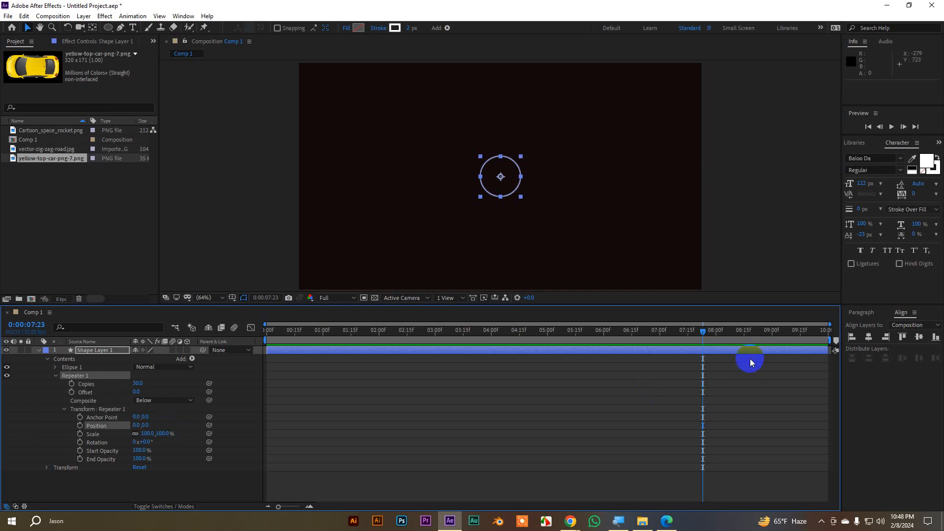
# - At the first frame, set the Repeater's transform scale to 123.3% and its position to 0, -8
pyautogui.moveTo(696, 331); pyautogui.dragTo(176, 312)
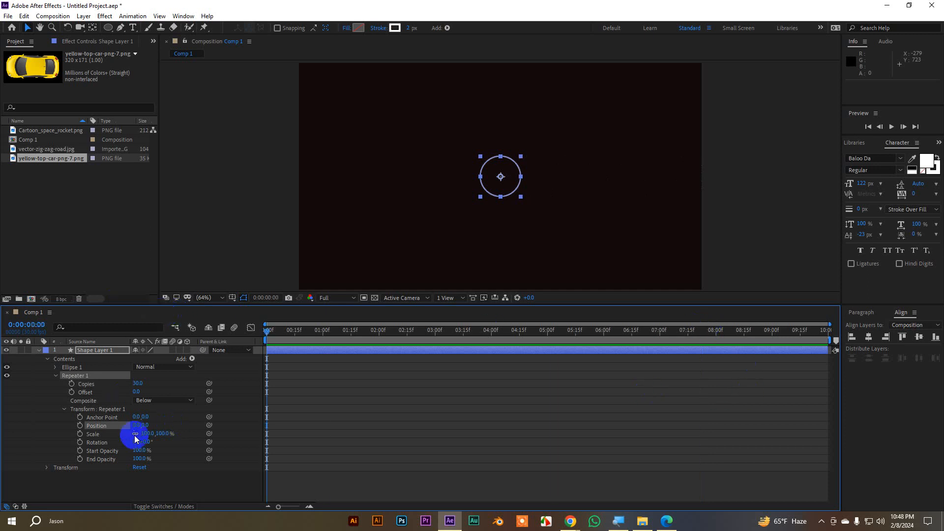
pyautogui.moveTo(147, 434); pyautogui.dragTo(117, 460)
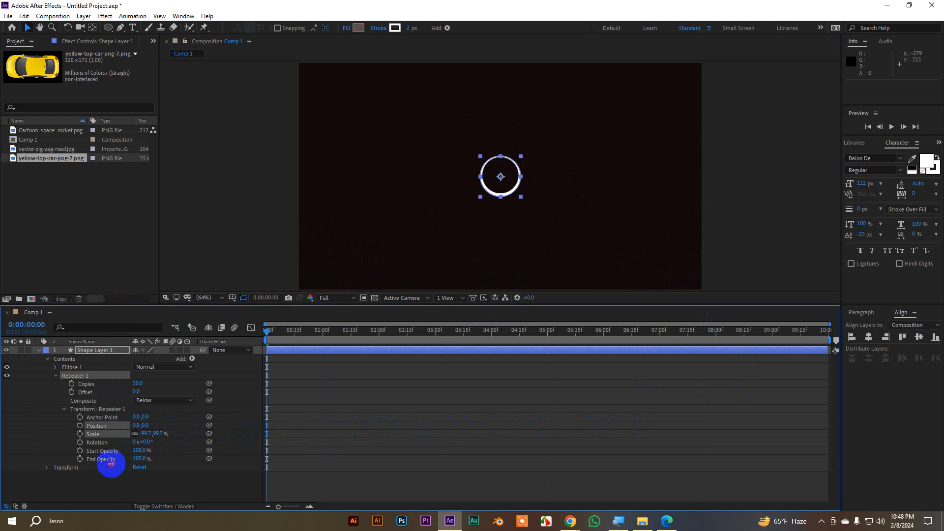
pyautogui.moveTo(113, 464); pyautogui.dragTo(114, 464)
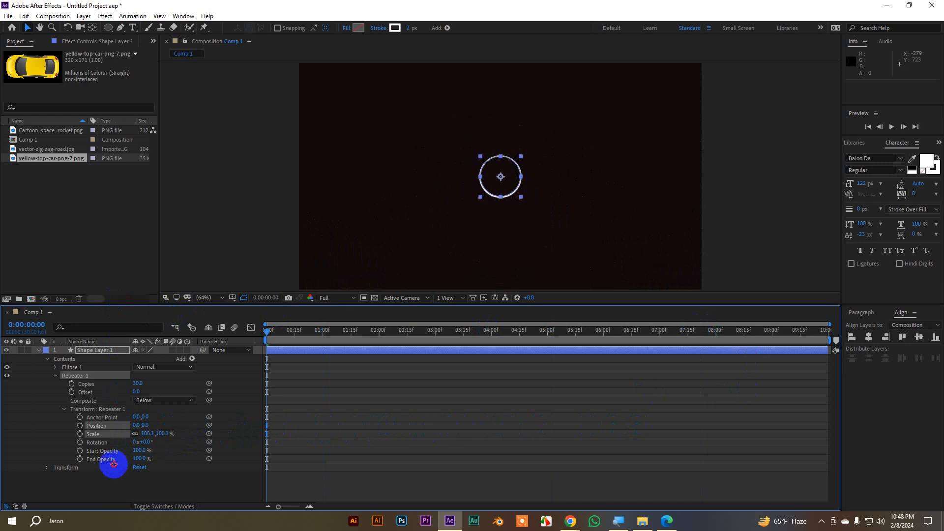
pyautogui.moveTo(114, 463)
pyautogui.mouseDown()
pyautogui.moveTo(455, 427)
pyautogui.moveTo(256, 433)
pyautogui.moveTo(477, 428)
pyautogui.moveTo(235, 461)
pyautogui.moveTo(304, 462)
pyautogui.moveTo(206, 465)
pyautogui.moveTo(226, 463)
pyautogui.mouseUp()
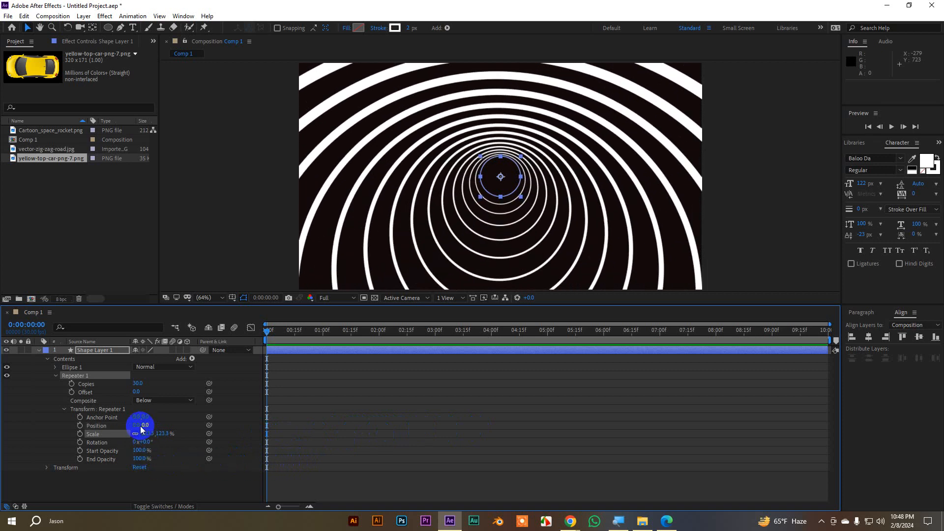
pyautogui.moveTo(139, 425)
pyautogui.mouseDown()
pyautogui.moveTo(154, 424)
pyautogui.moveTo(141, 430)
pyautogui.mouseUp()
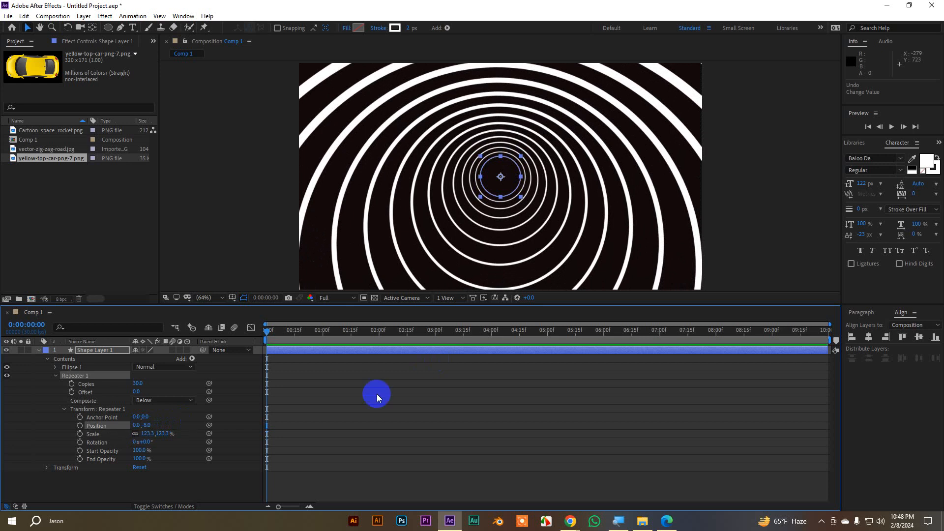
# - Add Wiggle Paths to the circle's shape layer contents and collapse the Repeater's transform properties
pyautogui.click(193, 359)
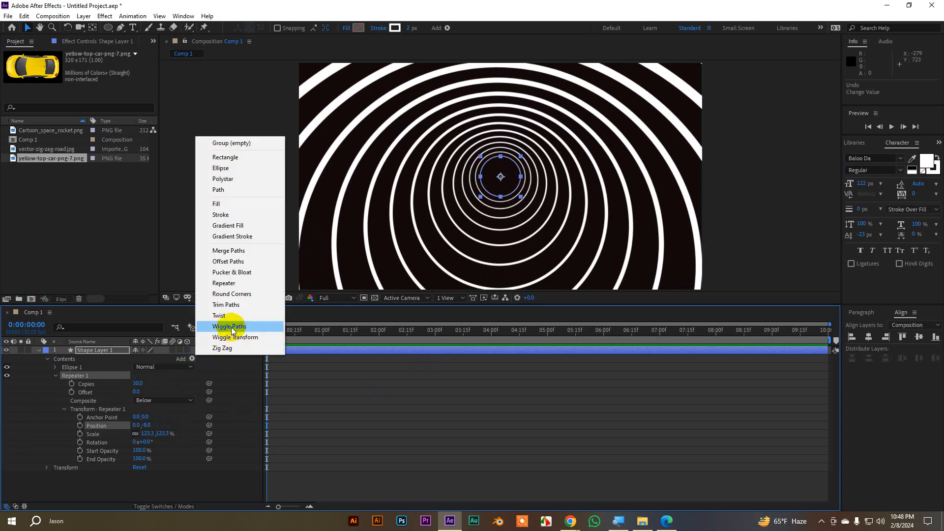
pyautogui.click(232, 327)
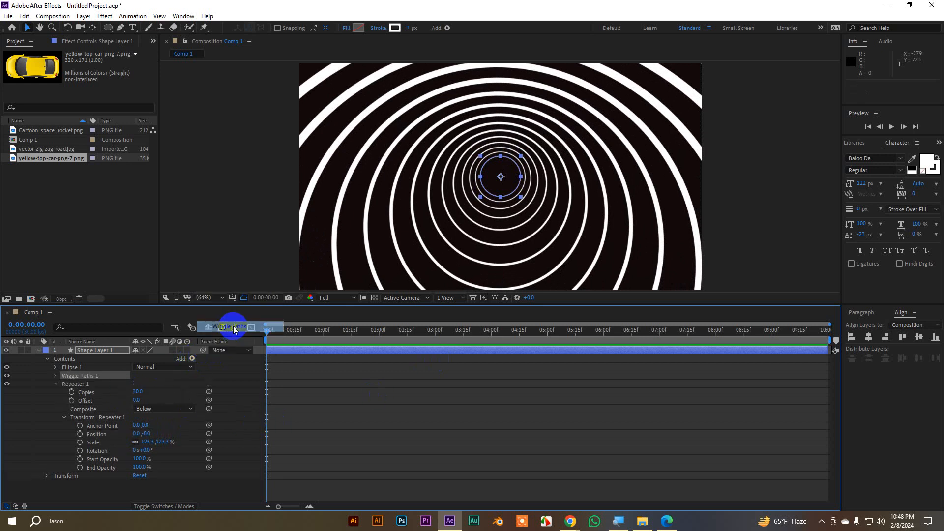
pyautogui.click(158, 410)
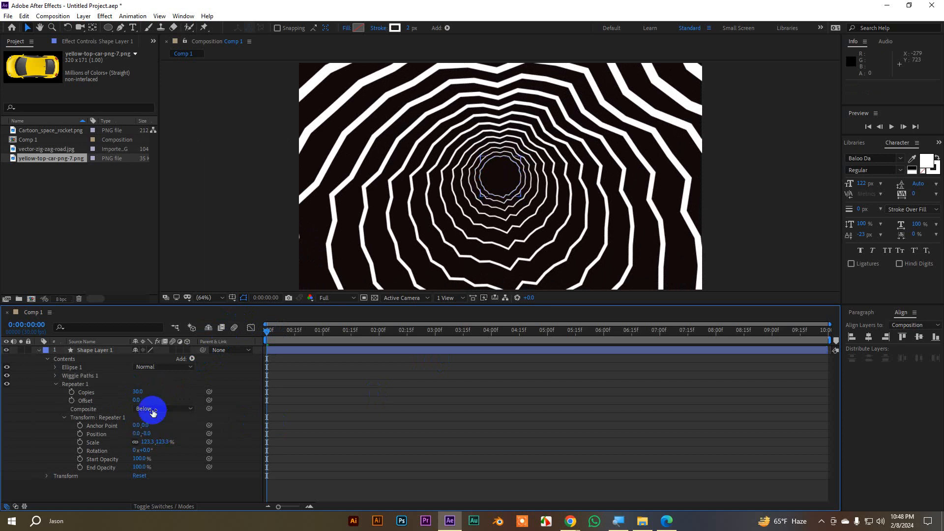
pyautogui.click(152, 418)
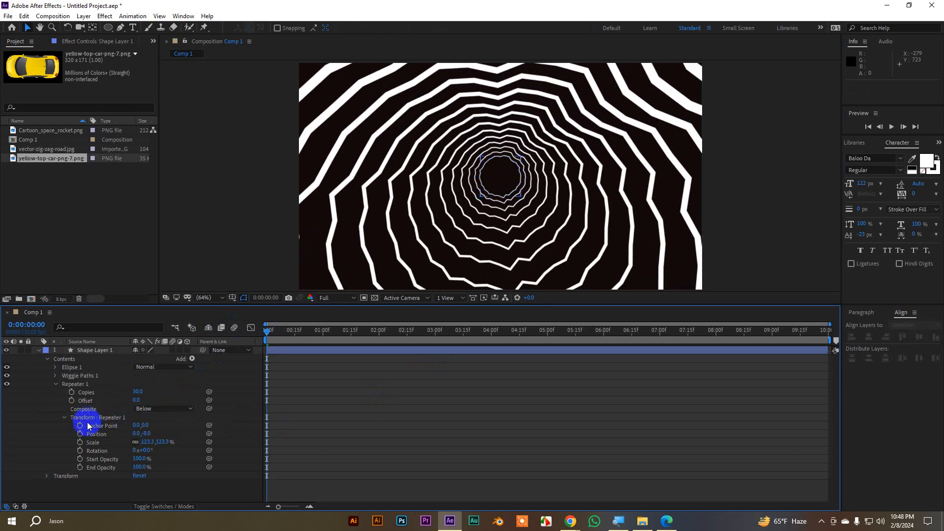
pyautogui.click(64, 418)
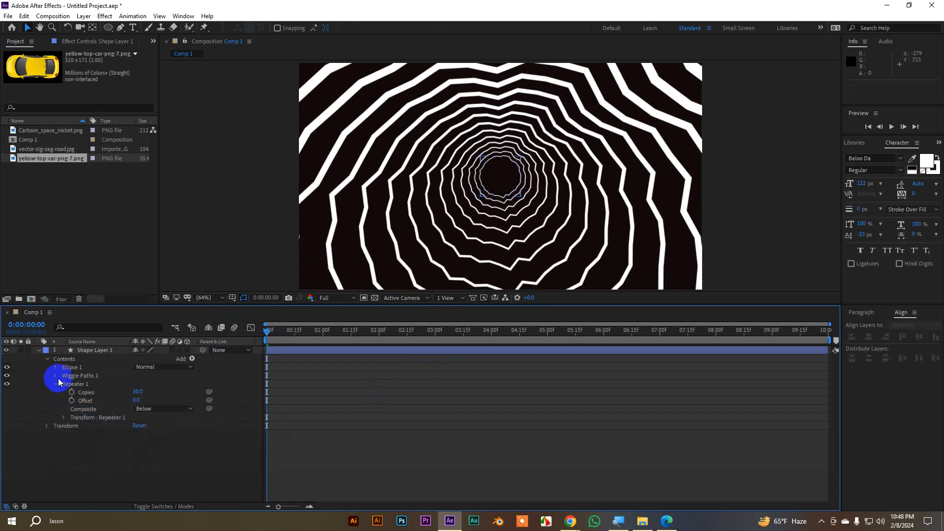
# - Set the Wiggle Paths points to Smooth, its size to 4 and its detail to 6
pyautogui.click(56, 375)
pyautogui.click(152, 400)
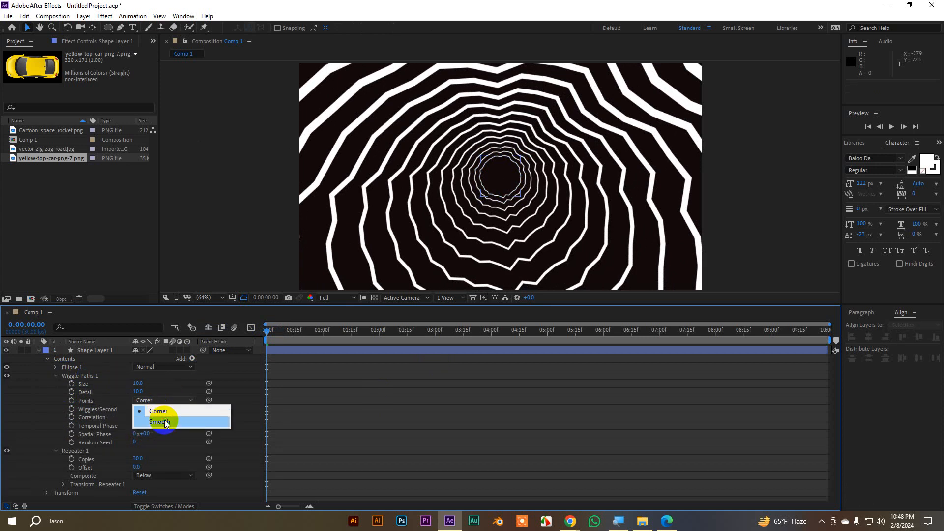
pyautogui.click(164, 421)
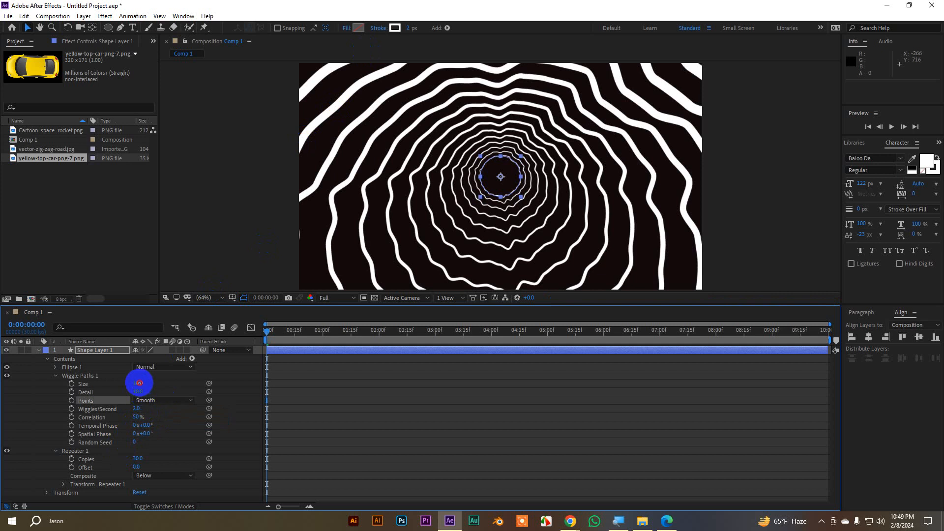
pyautogui.moveTo(139, 383)
pyautogui.mouseDown()
pyautogui.moveTo(130, 383)
pyautogui.moveTo(136, 394)
pyautogui.mouseUp()
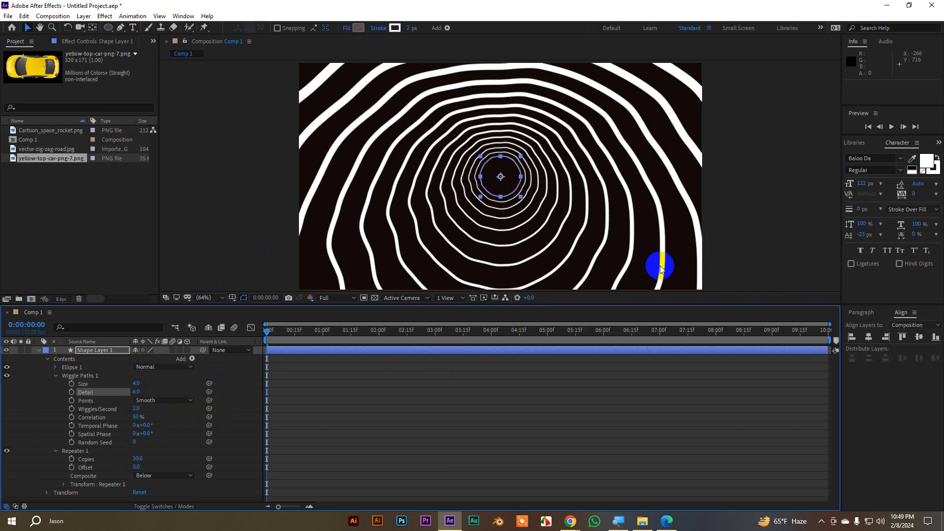
# - Deselect the layer and preview the wiggling circle tunnel in an enlarged composition view
pyautogui.click(743, 214)
pyautogui.press('`')
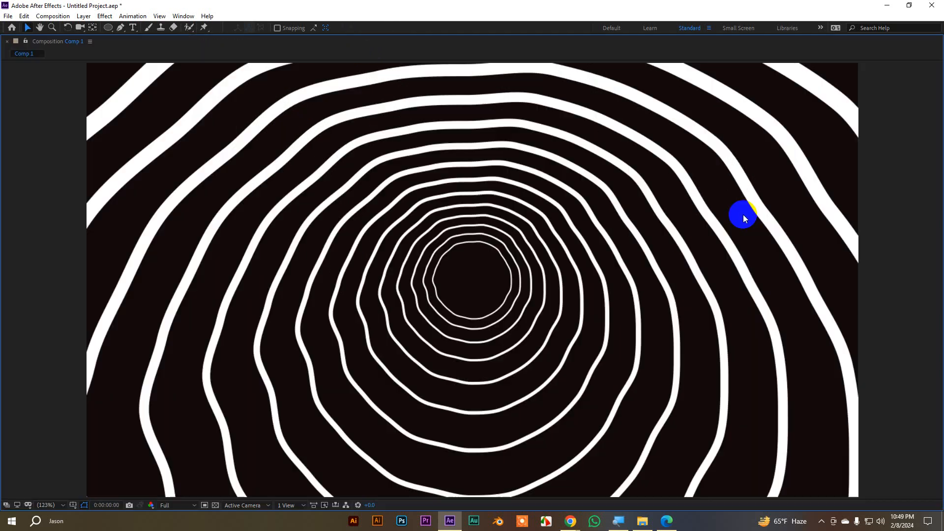
pyautogui.press('space')
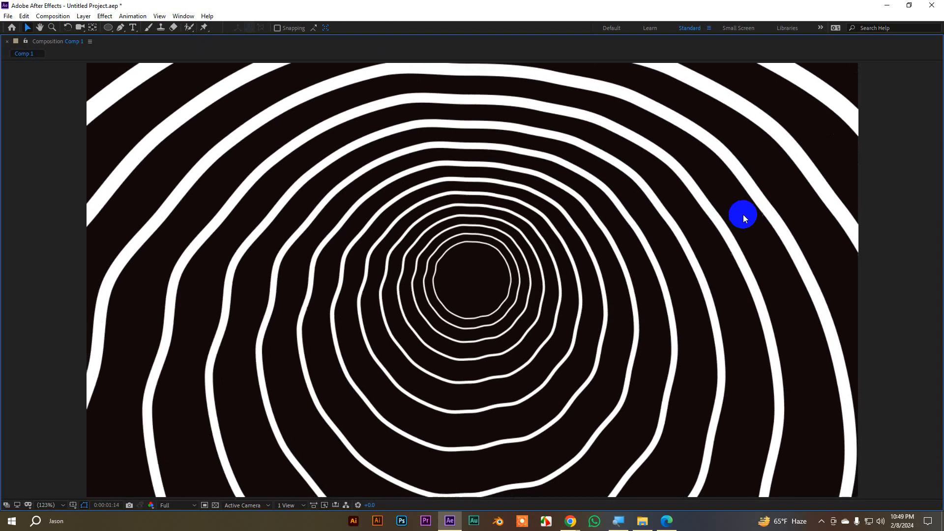
pyautogui.press('`')
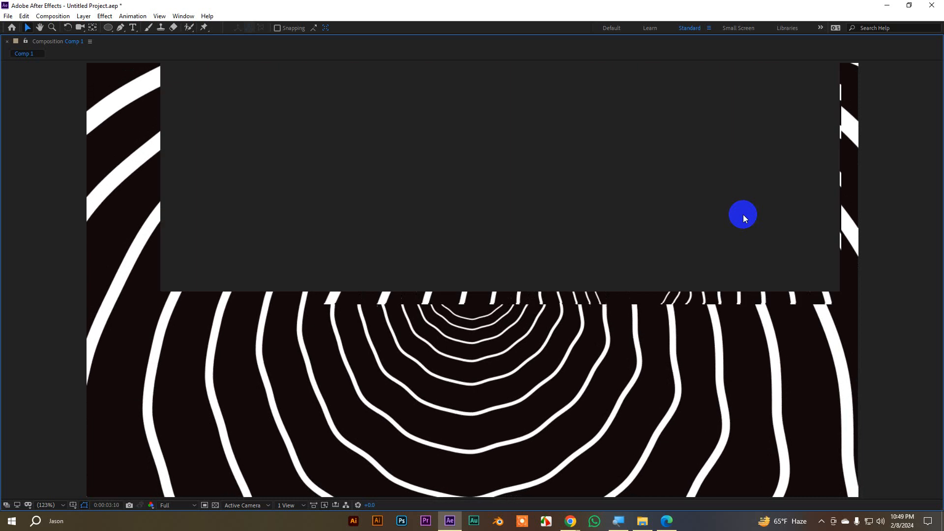
pyautogui.press('space')
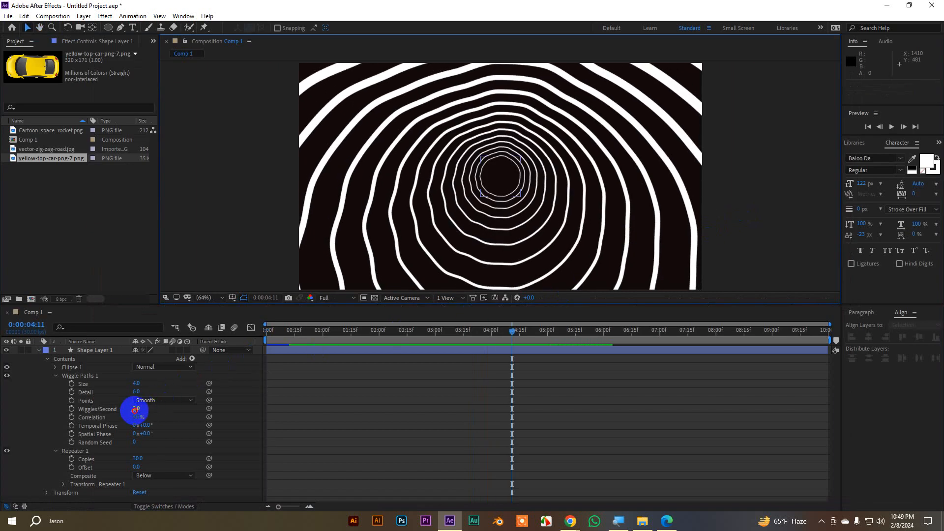
# - Set the Wiggle Paths rate to 5 wiggles per second and preview the animation from the first frame
pyautogui.click(135, 409)
pyautogui.write('5')
pyautogui.press('Return')
pyautogui.moveTo(513, 334); pyautogui.dragTo(204, 349)
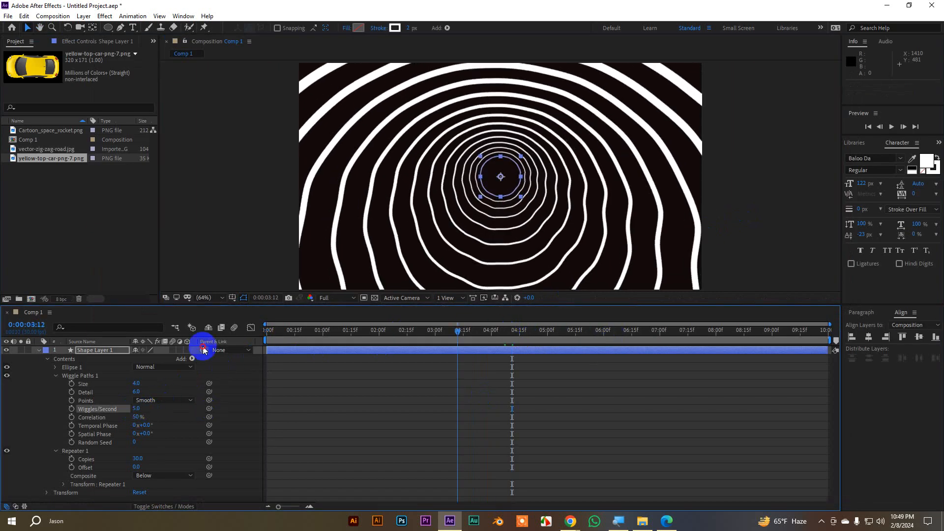
pyautogui.press('space')
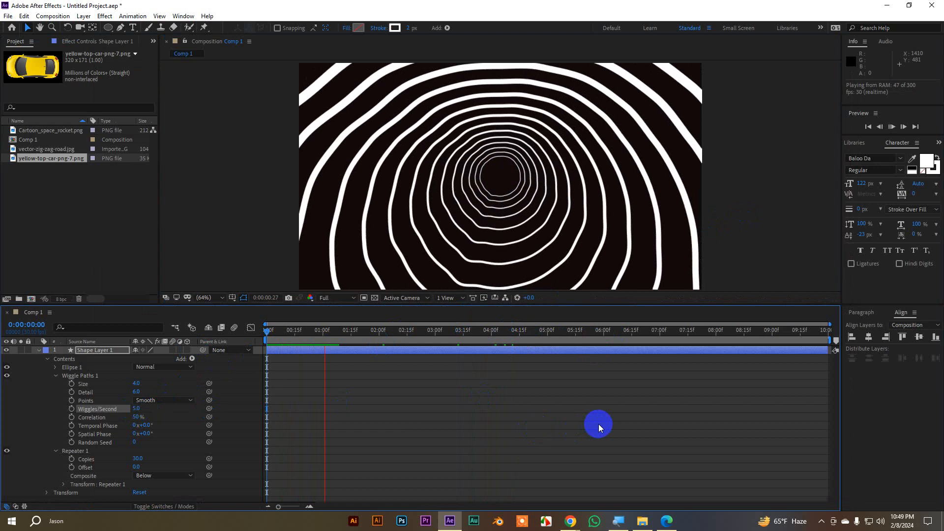
pyautogui.press('space')
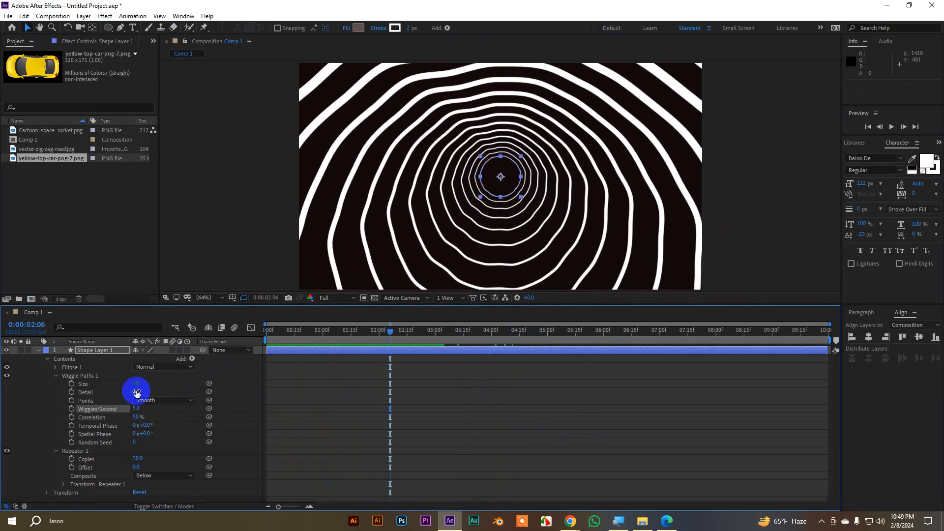
# - Set the Wiggle Paths detail to 16 and its correlation to 54%, with a brief playback check
pyautogui.moveTo(137, 392); pyautogui.dragTo(140, 418)
pyautogui.press('space')
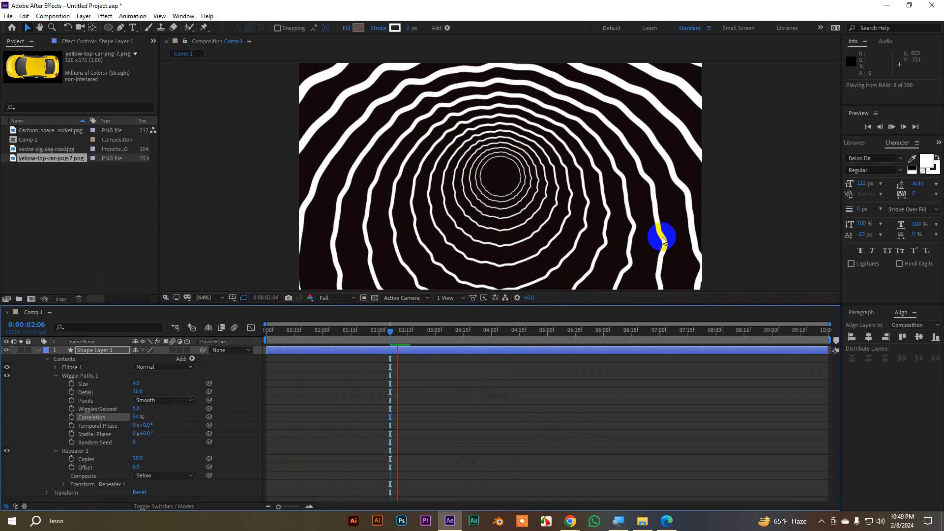
pyautogui.press('space')
# - Play the more detailed wiggle animation in the enlarged composition view, then restore the normal layout
pyautogui.press('`')
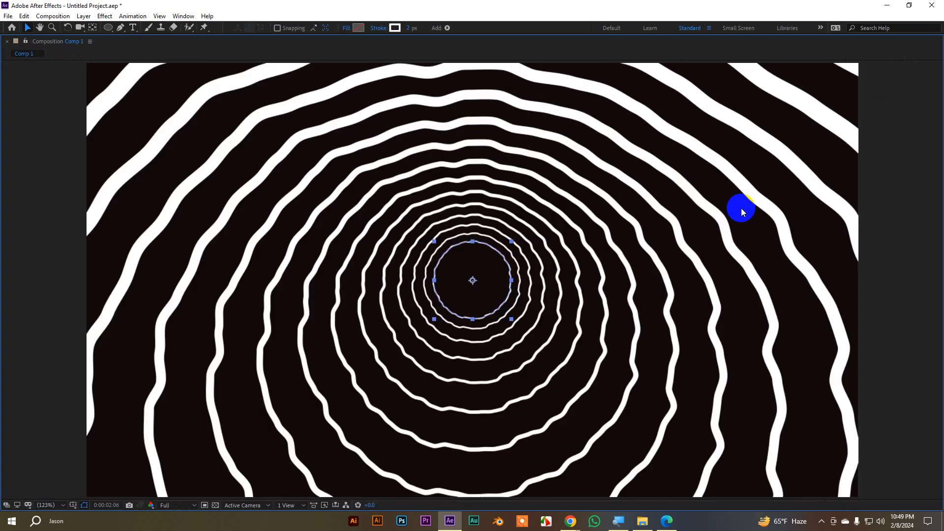
pyautogui.press('space')
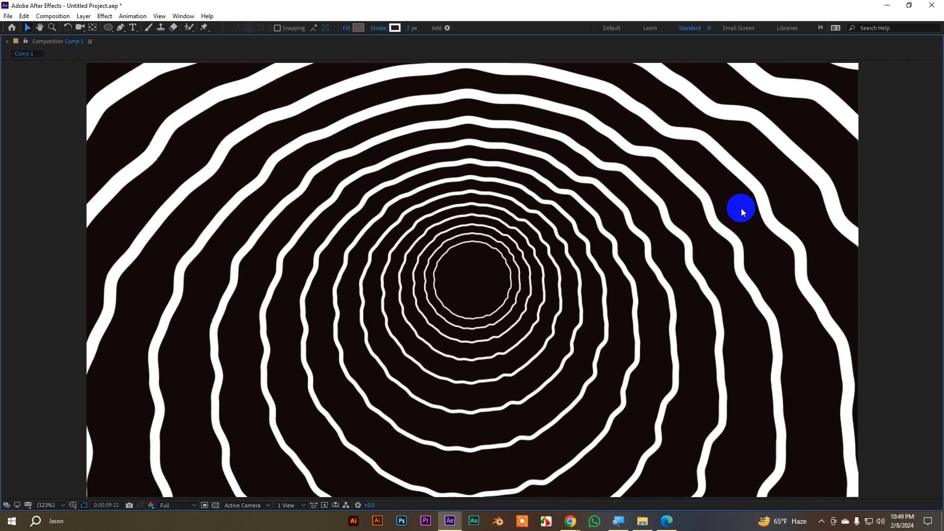
pyautogui.press('`')
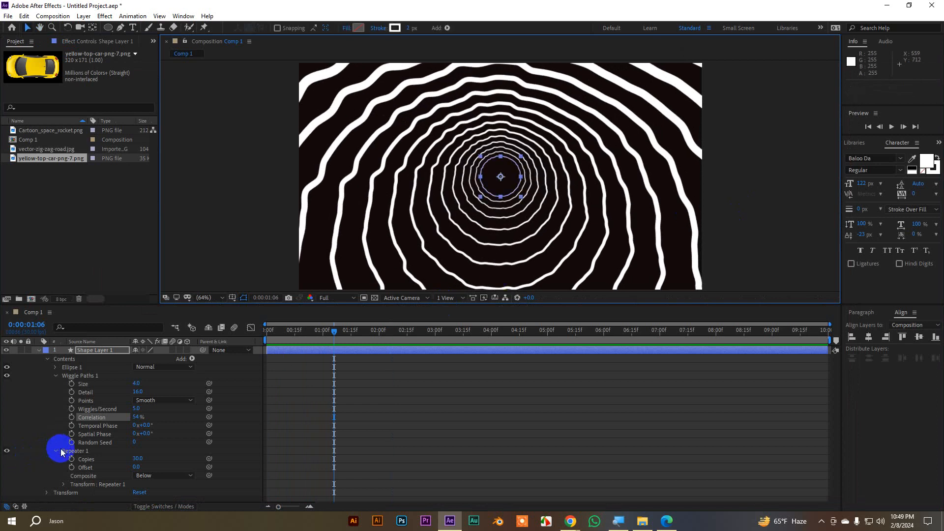
# - Remove Wiggle Paths from the circle's shape layer and delete the whole layer from the composition
pyautogui.click(38, 350)
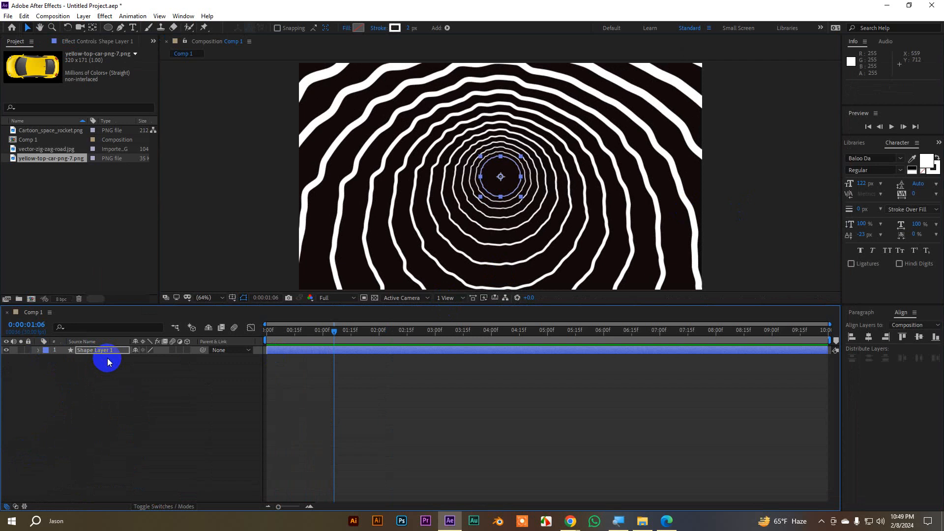
pyautogui.press('Delete')
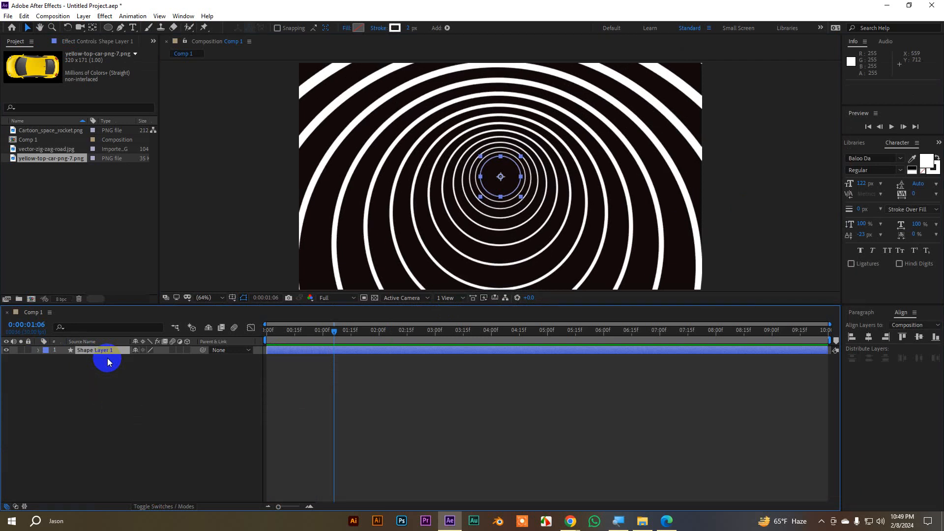
pyautogui.press('Delete')
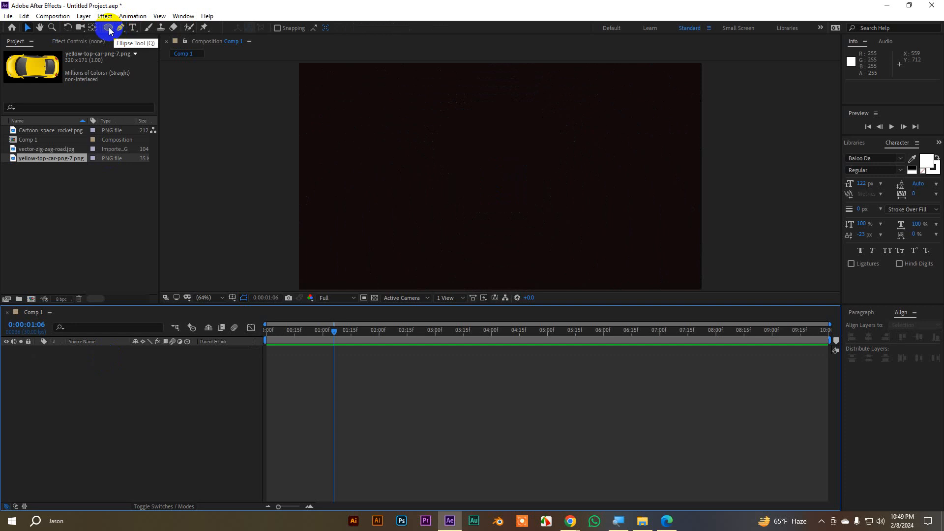
# - Activate the Ellipse tool for drawing a new shape in the empty composition
pyautogui.moveTo(109, 31); pyautogui.dragTo(150, 55)
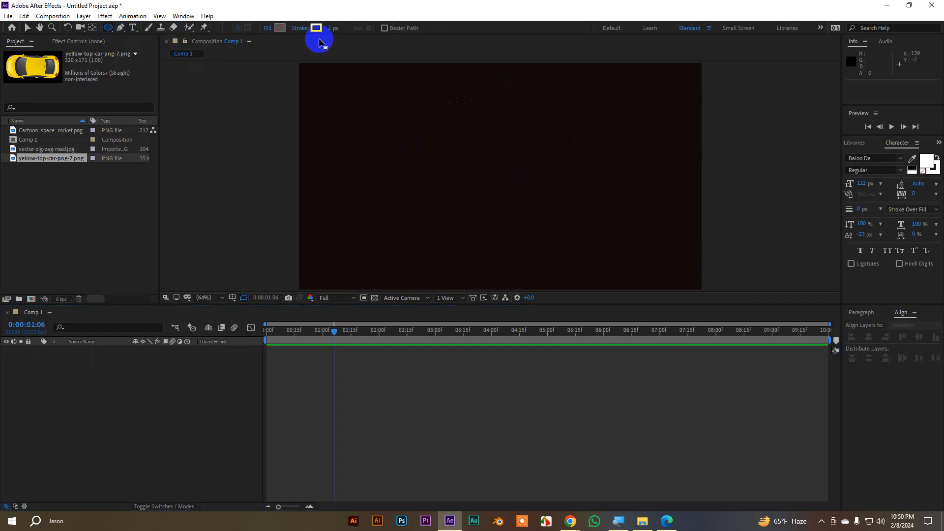
# - Set the new shape's stroke to None and its fill colour to white
pyautogui.click(301, 28)
pyautogui.click(500, 141)
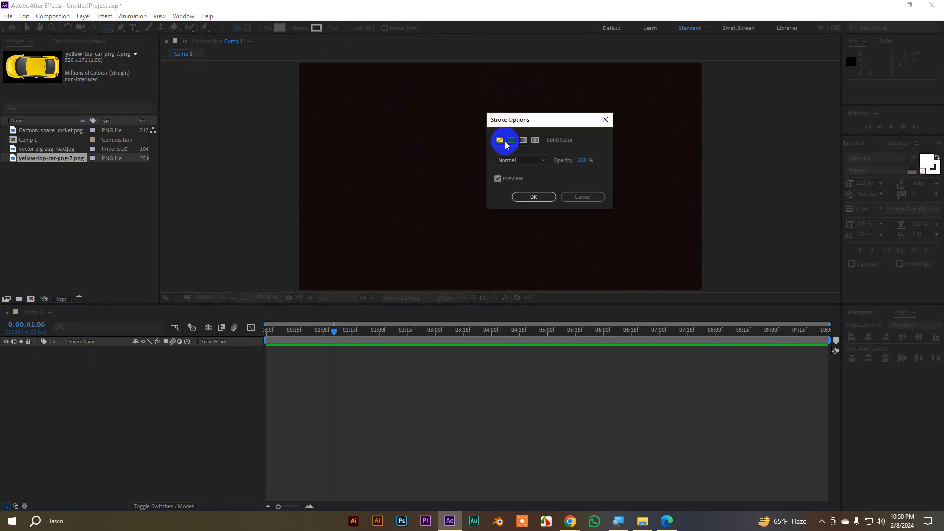
pyautogui.click(548, 197)
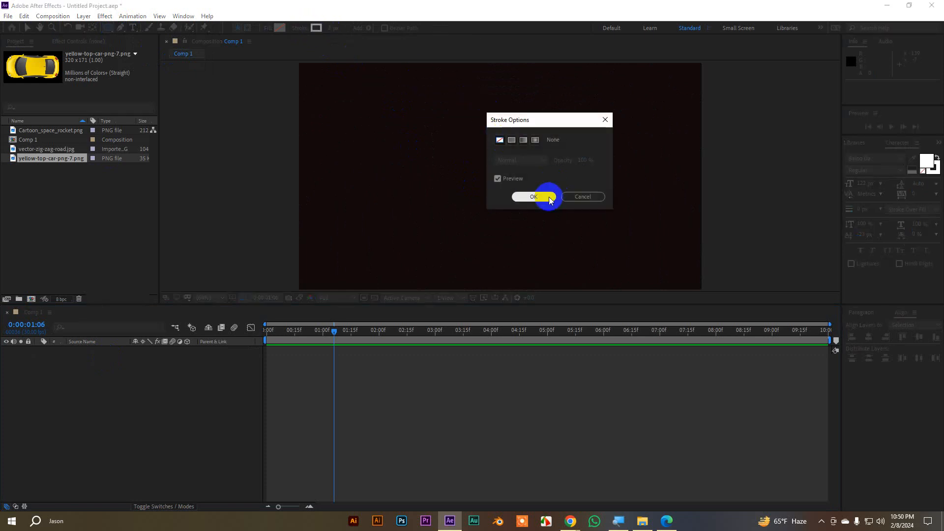
pyautogui.click(279, 30)
pyautogui.click(796, 132)
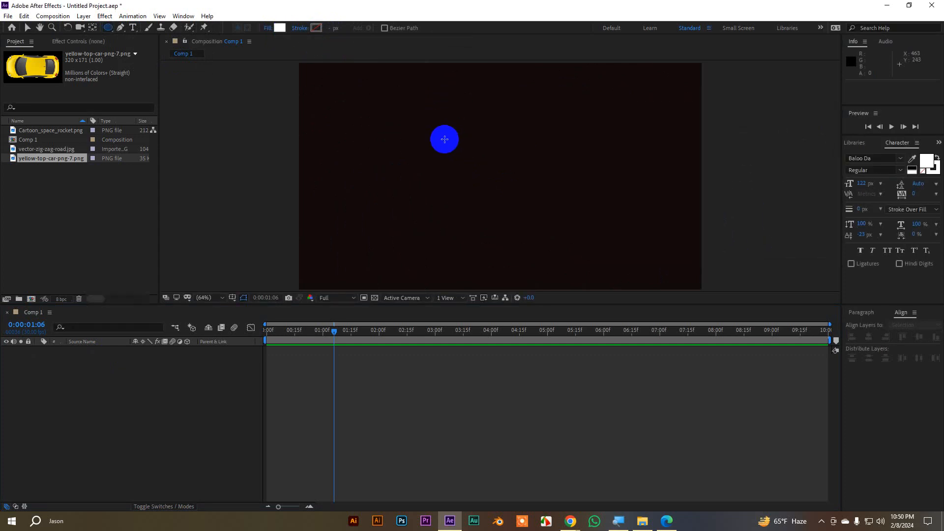
# - Draw a circle about 144 px in diameter in the composition and move it to a position of about 609, 364
pyautogui.moveTo(444, 139); pyautogui.dragTo(486, 180)
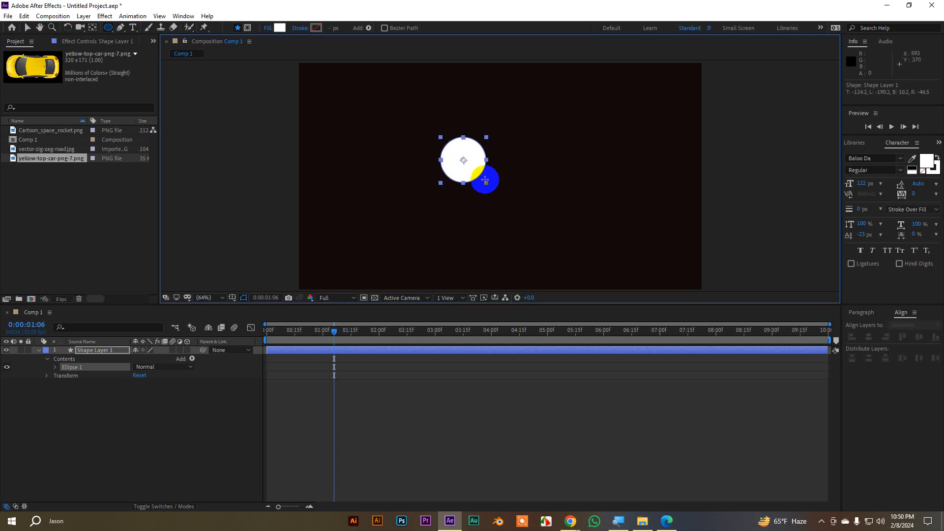
pyautogui.click(27, 28)
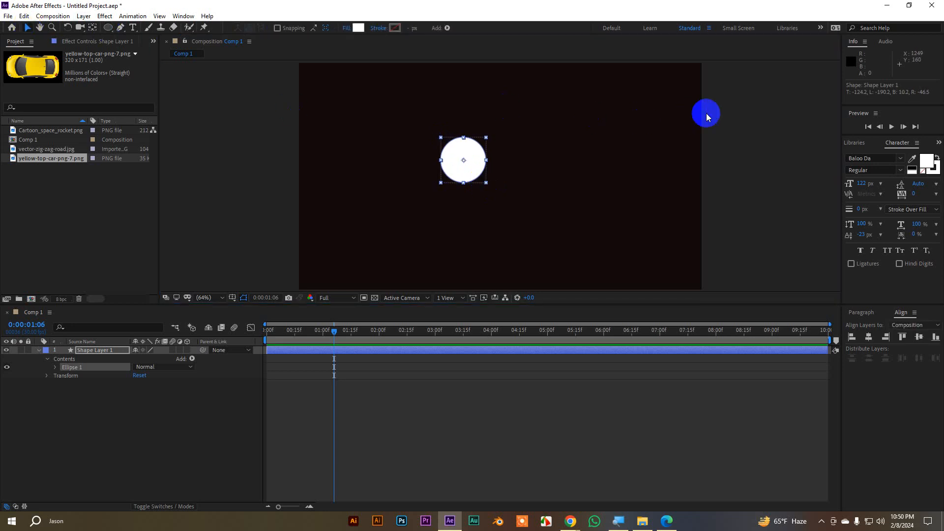
pyautogui.click(735, 115)
pyautogui.moveTo(465, 163); pyautogui.dragTo(493, 182)
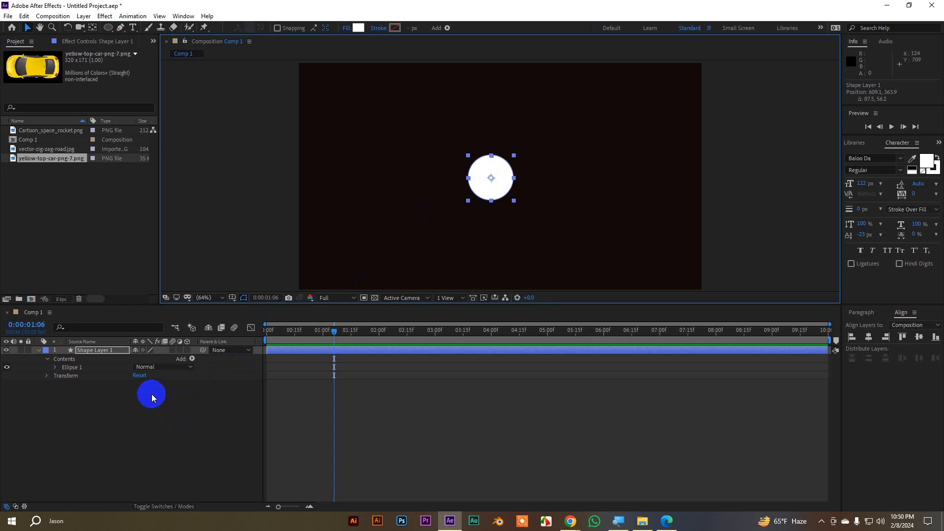
# - Expand Ellipse 1 inside the shape layer's contents to show its own transform properties, separate from the layer's transform
pyautogui.click(71, 369)
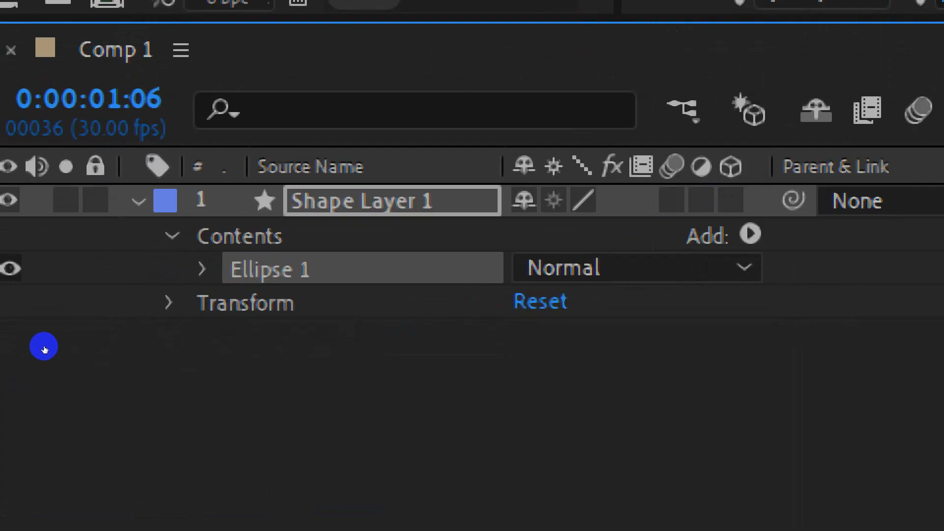
pyautogui.click(139, 202)
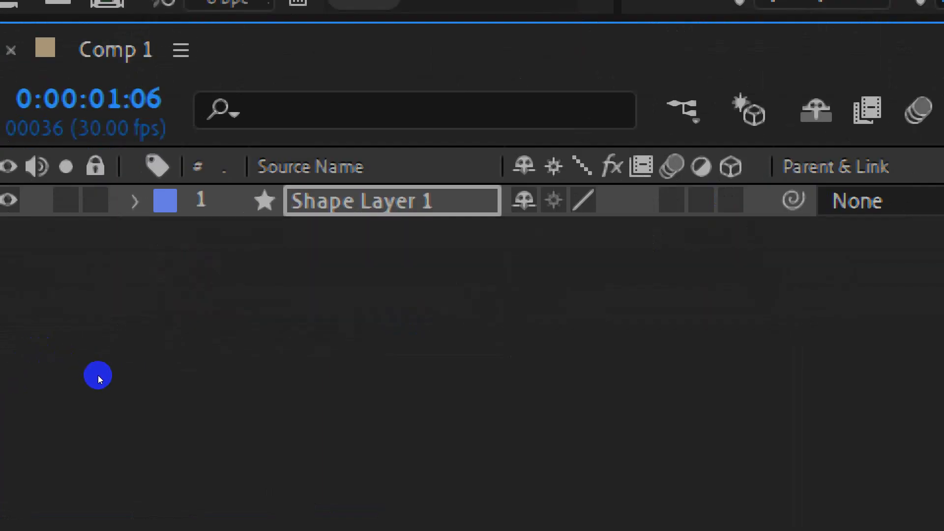
pyautogui.click(135, 201)
pyautogui.click(46, 357)
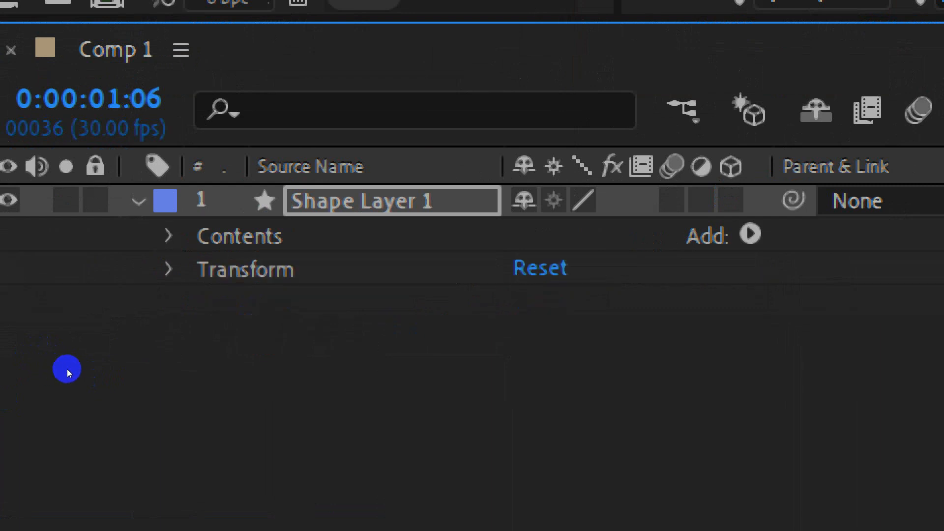
pyautogui.click(50, 360)
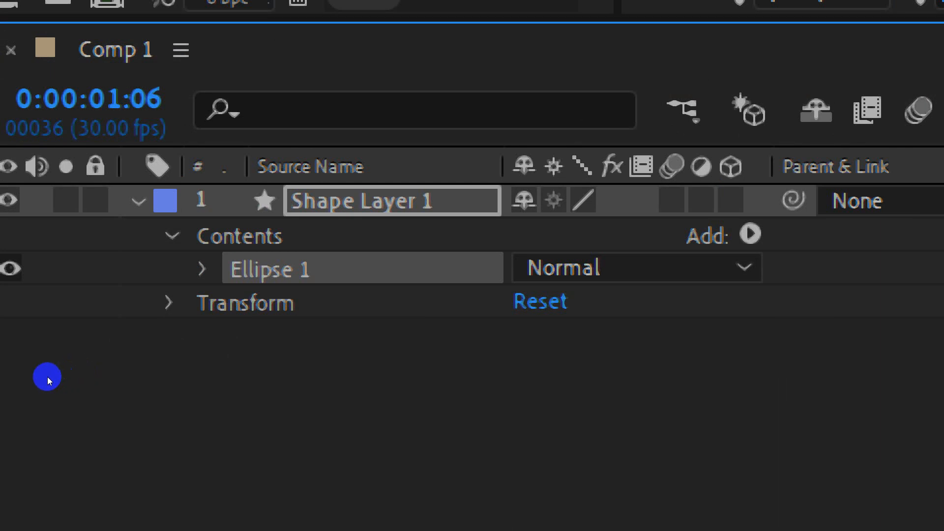
pyautogui.click(169, 302)
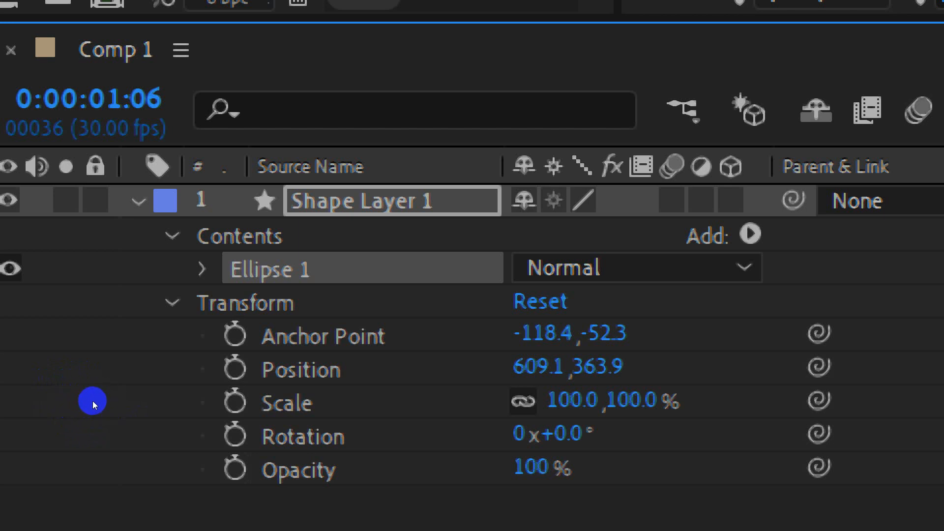
pyautogui.click(169, 303)
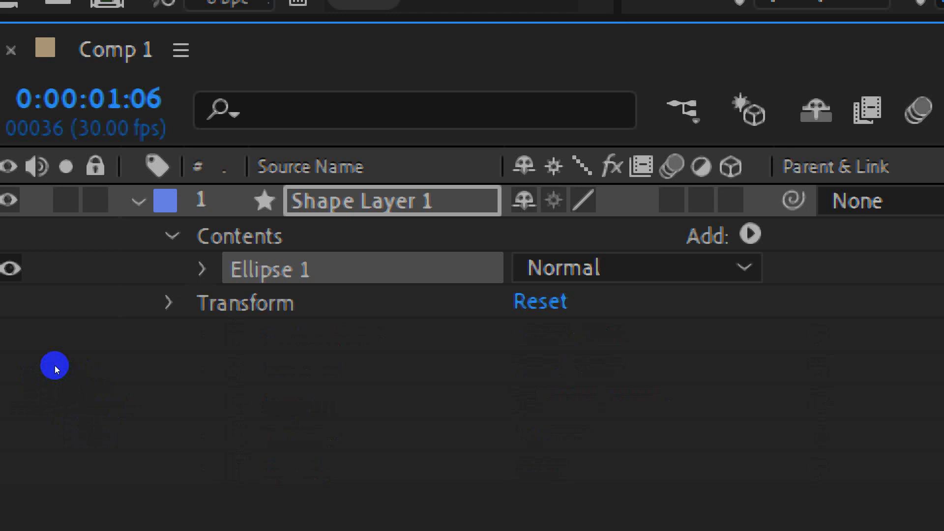
pyautogui.click(202, 269)
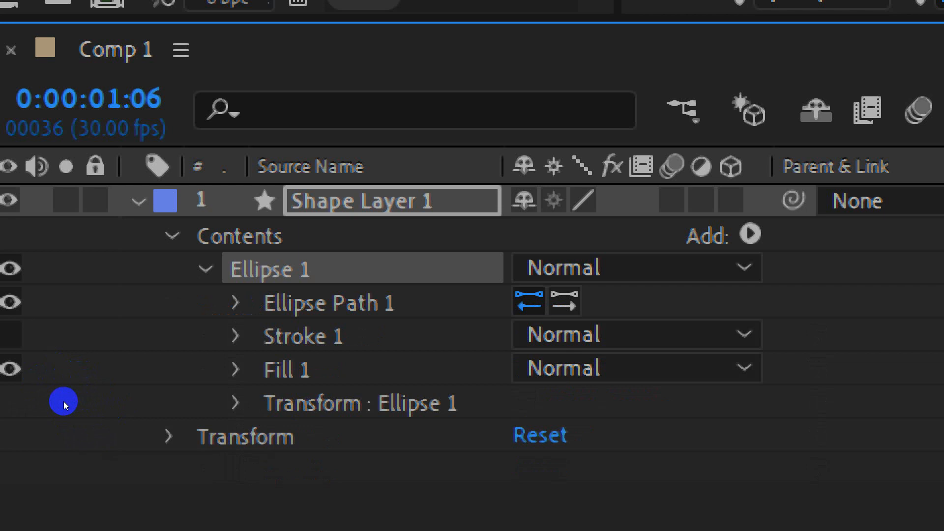
pyautogui.click(235, 403)
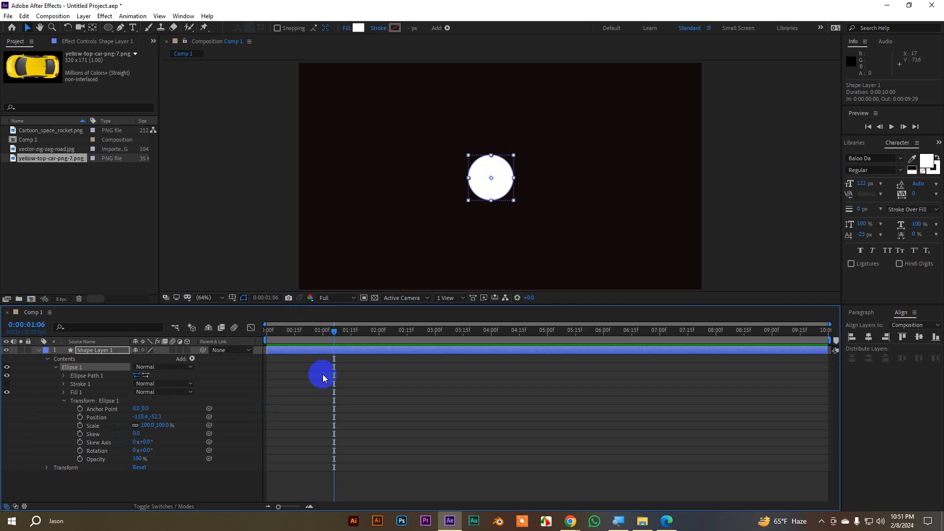
# - Add scale keyframes to Ellipse 1's own transform at 0:00:01:00 and 0:00:01:20, both at 100%
pyautogui.moveTo(334, 331)
pyautogui.mouseDown()
pyautogui.moveTo(263, 340)
pyautogui.moveTo(323, 333)
pyautogui.mouseUp()
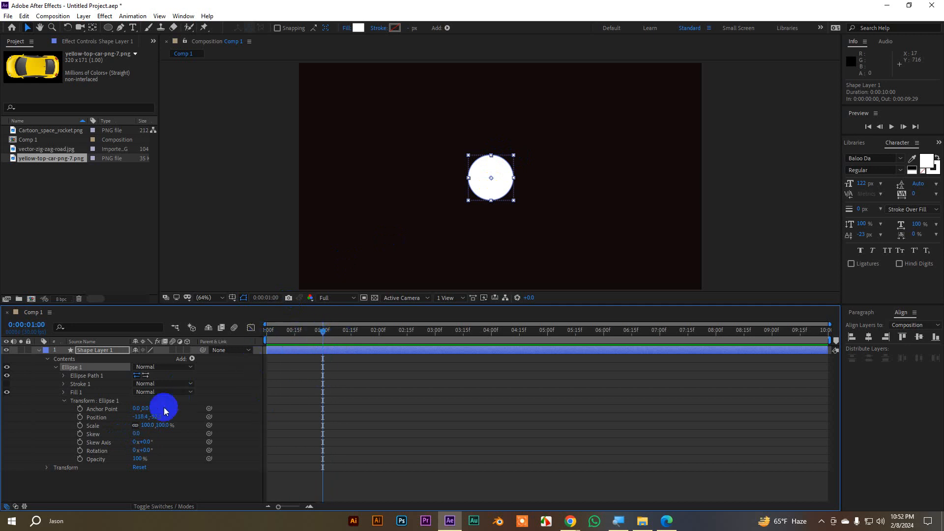
pyautogui.click(80, 425)
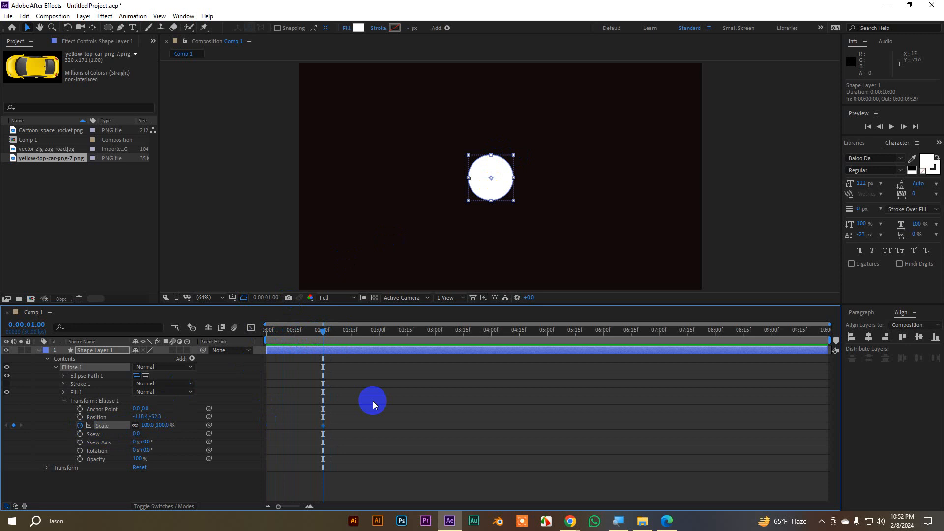
pyautogui.hotkey('shift', 'pagedown')
pyautogui.hotkey('shift', 'pagedown')
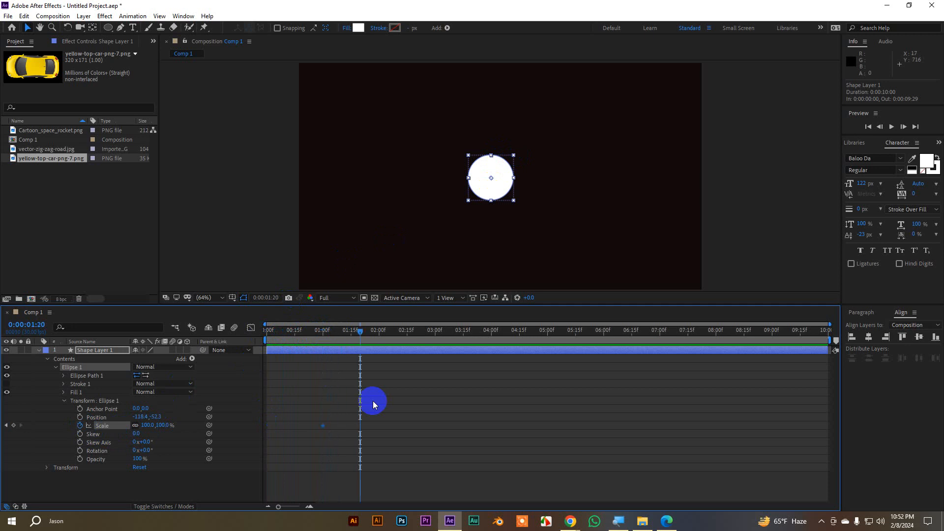
pyautogui.click(13, 426)
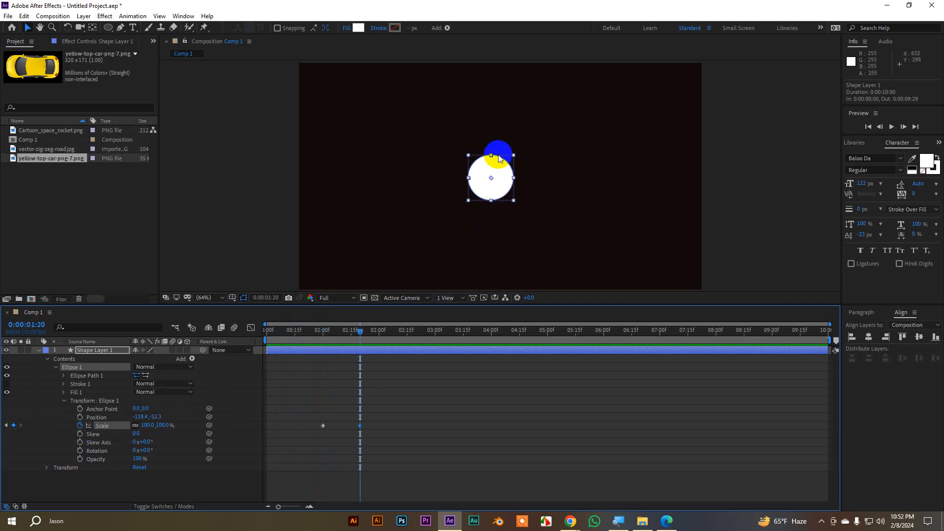
# - Set Ellipse 1's scale to 0% at the 0:00:01:00 keyframe and preview the grow animation
pyautogui.click(6, 425)
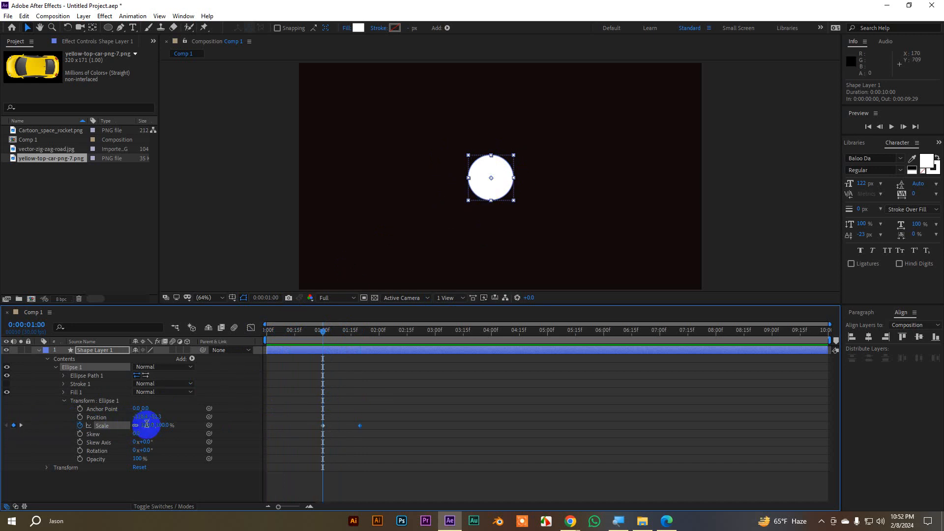
pyautogui.click(147, 425)
pyautogui.write('0')
pyautogui.press('Return')
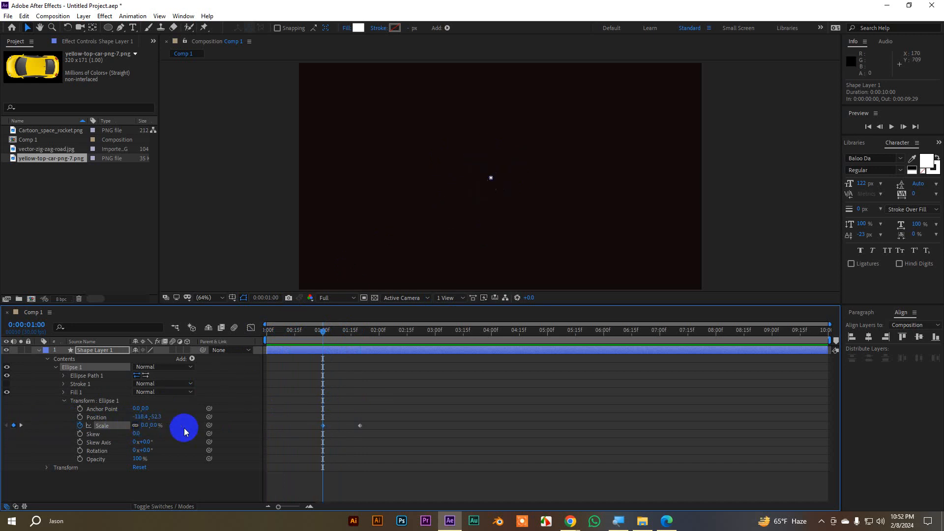
pyautogui.moveTo(323, 333); pyautogui.dragTo(314, 333)
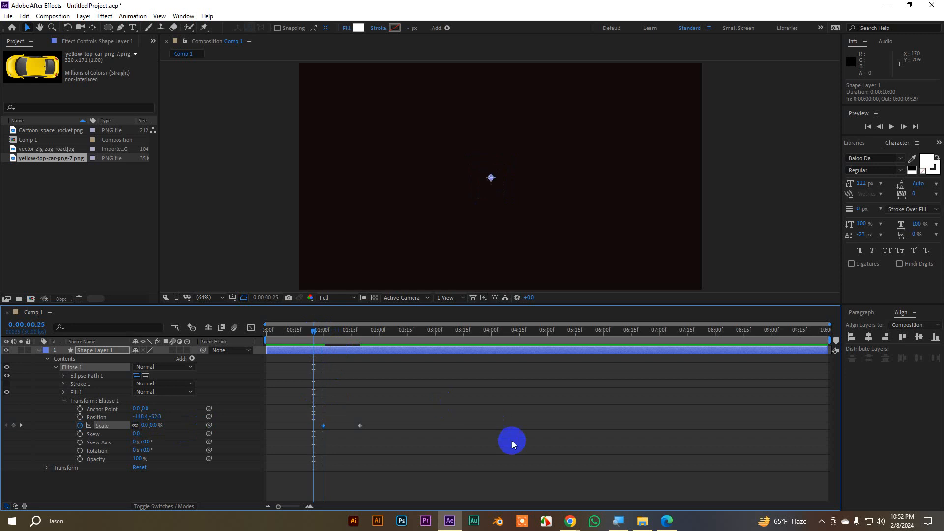
pyautogui.press('space')
pyautogui.press('space')
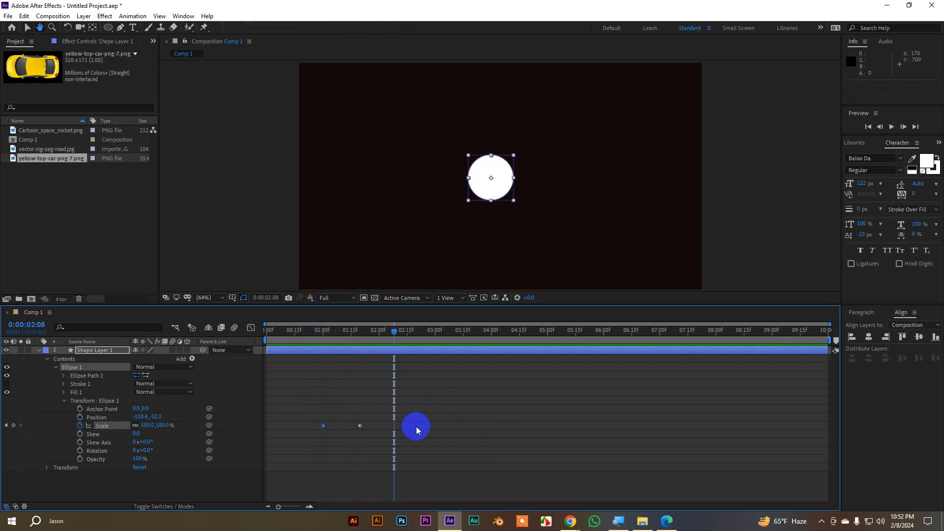
# - Ease both scale keyframes and reshape their speed graph so the circle grows fast at first and slows toward the end
pyautogui.moveTo(379, 436); pyautogui.dragTo(307, 413)
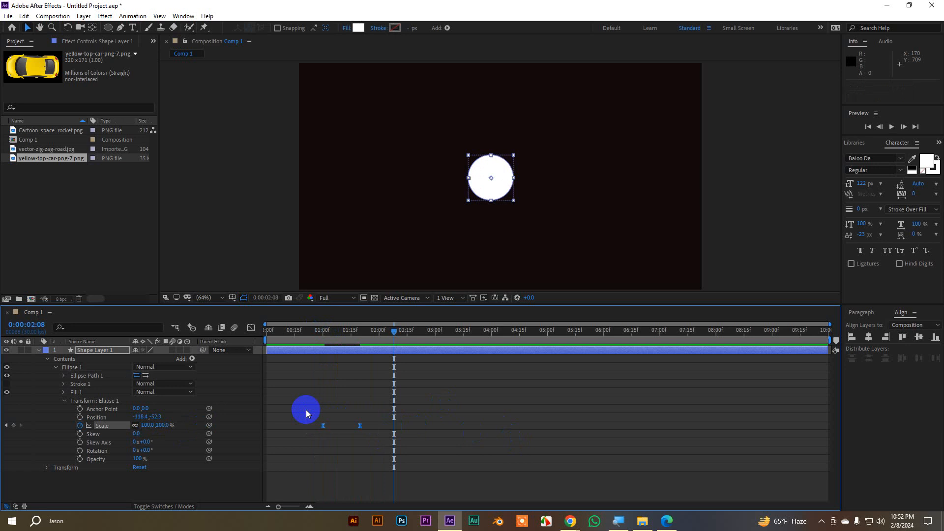
pyautogui.click(252, 329)
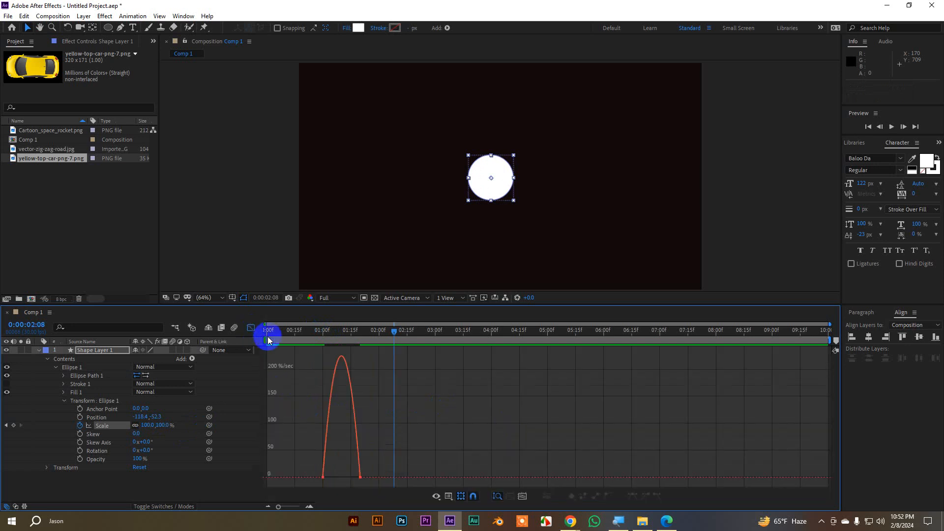
pyautogui.moveTo(362, 481); pyautogui.dragTo(344, 479)
# - Preview the eased scale animation twice from just before the first keyframe and leave the graph editor
pyautogui.moveTo(400, 339); pyautogui.dragTo(316, 341)
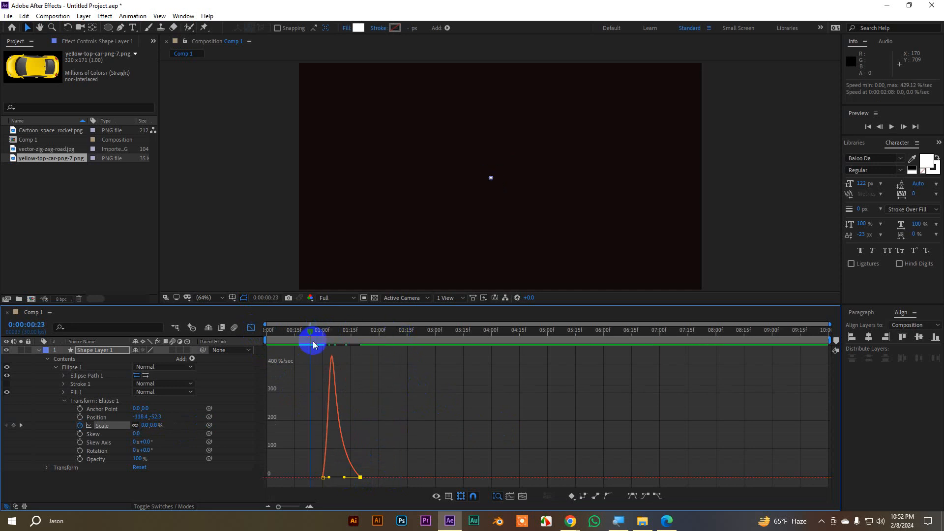
pyautogui.press('space')
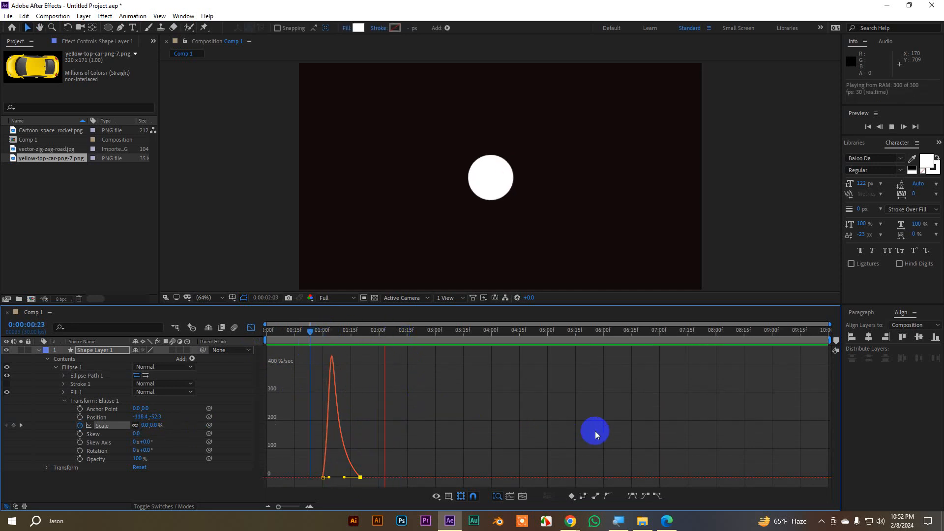
pyautogui.press('space')
pyautogui.moveTo(391, 335); pyautogui.dragTo(312, 339)
pyautogui.click(415, 397)
pyautogui.press('space')
pyautogui.press('space')
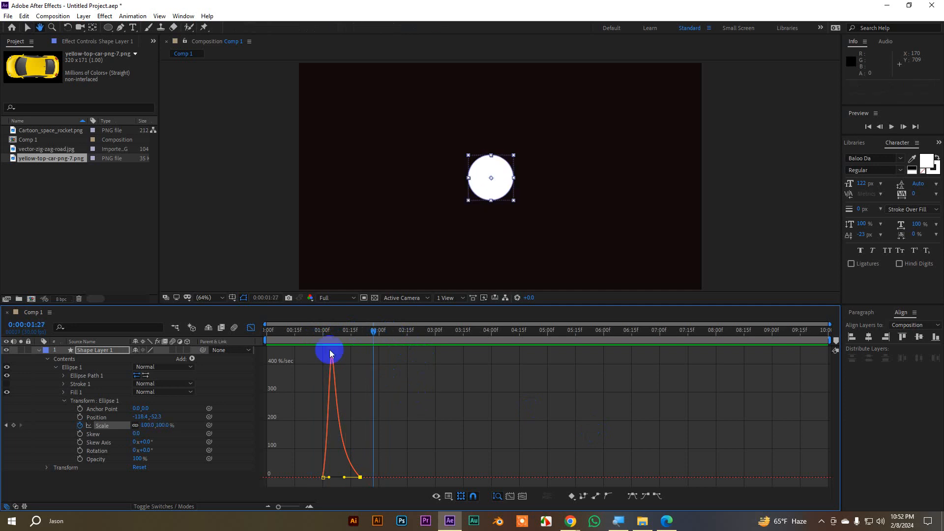
pyautogui.click(251, 328)
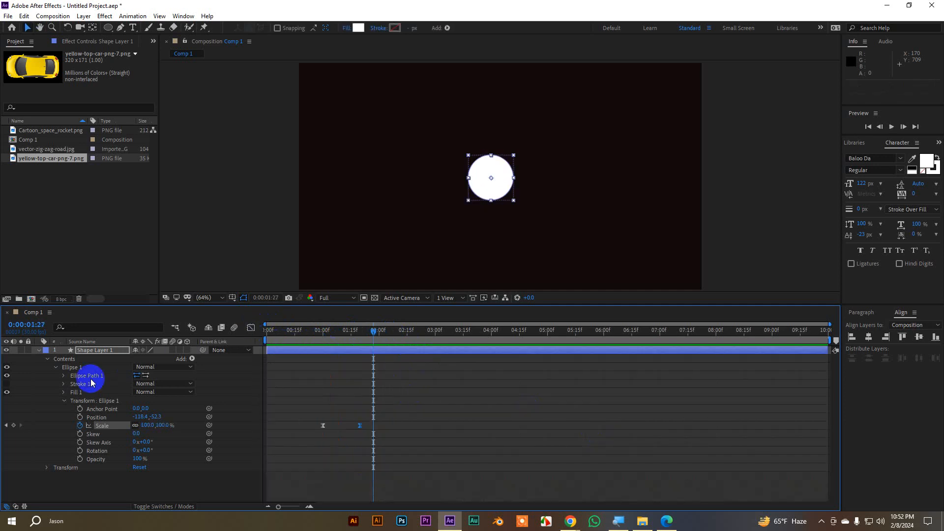
# - Collapse Ellipse 1's properties and duplicate it within the same shape layer
pyautogui.click(65, 401)
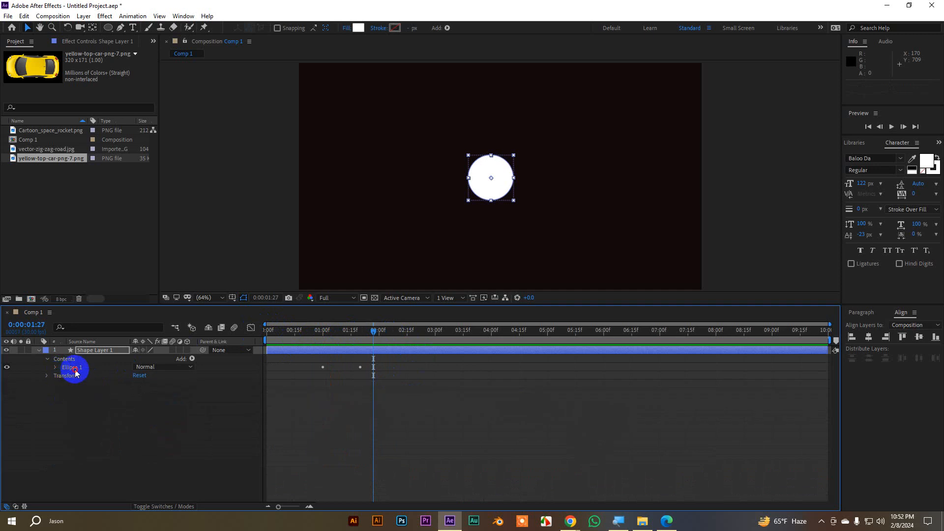
pyautogui.click(72, 370)
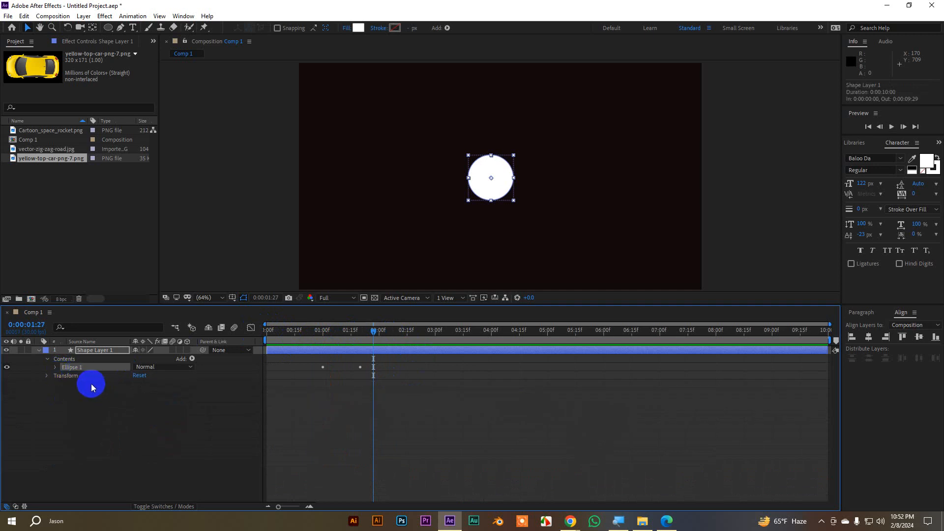
pyautogui.click(56, 370)
pyautogui.click(56, 370)
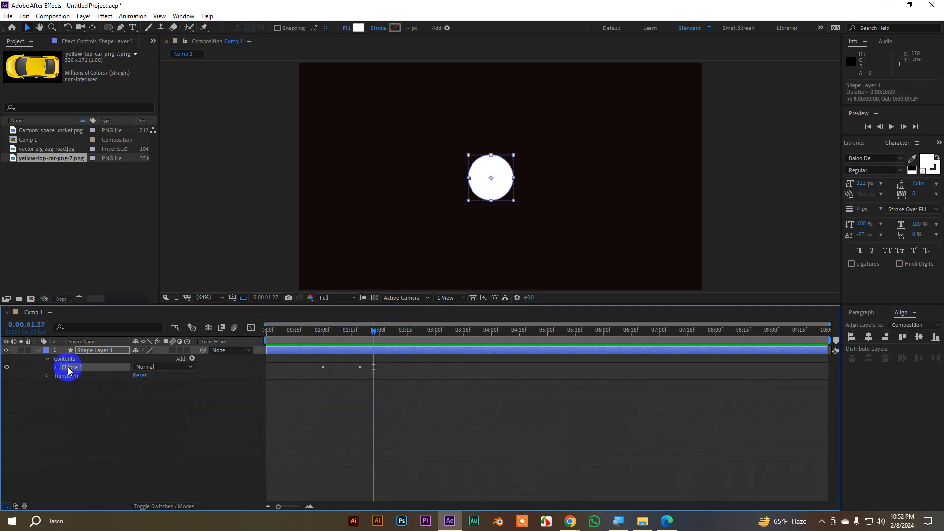
pyautogui.click(97, 425)
pyautogui.click(74, 369)
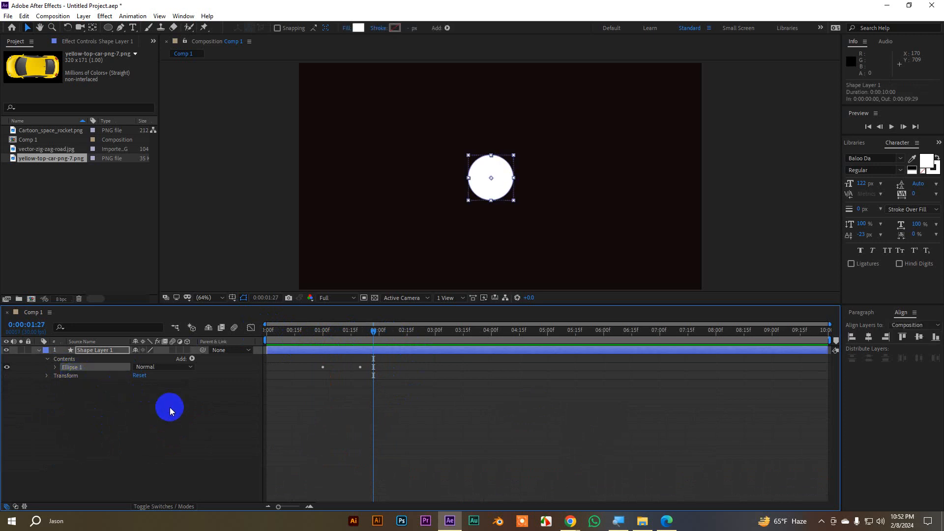
pyautogui.hotkey('ctrl', 'd')
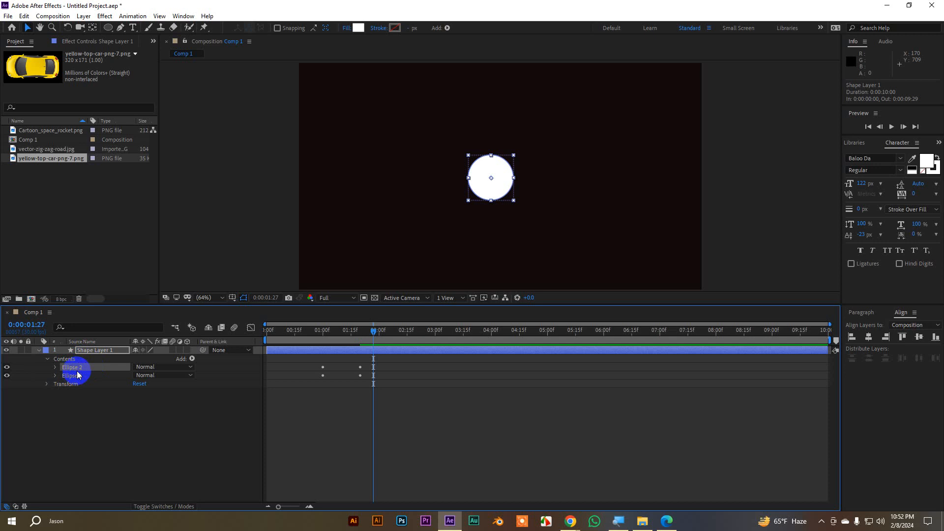
# - Reveal both ellipses' scale keyframes, move Ellipse 2's pair to start at 0:00:01:04, and check the offset circles at 0:00:01:12
pyautogui.click(358, 353)
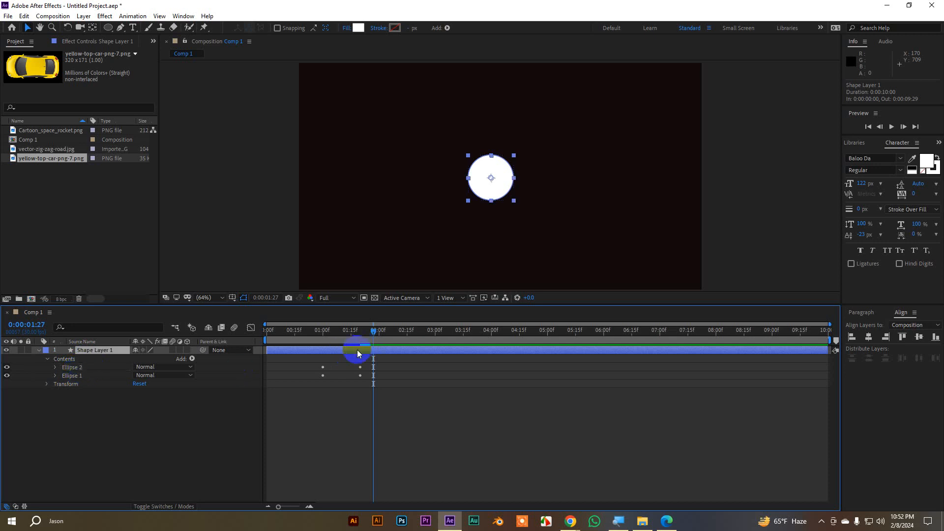
pyautogui.press('u')
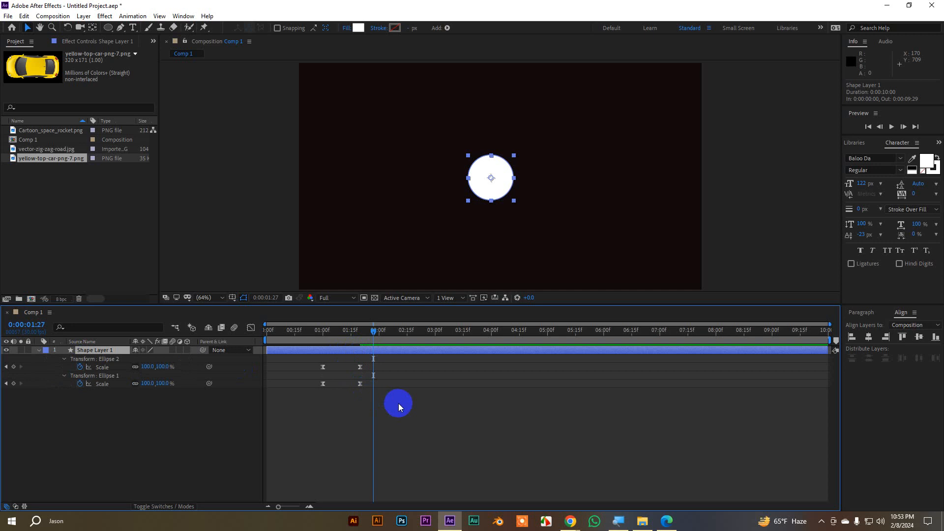
pyautogui.moveTo(399, 403); pyautogui.dragTo(313, 359)
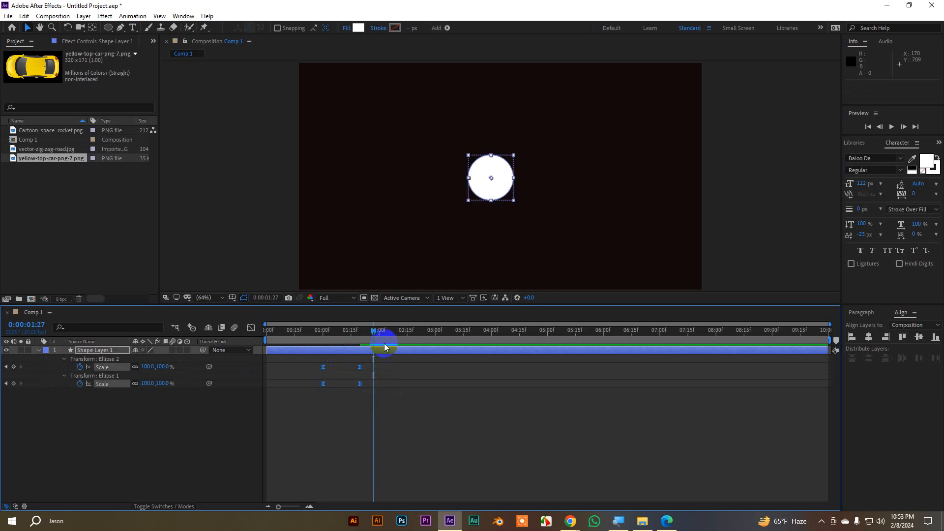
pyautogui.moveTo(378, 330)
pyautogui.mouseDown()
pyautogui.moveTo(312, 329)
pyautogui.moveTo(360, 331)
pyautogui.moveTo(330, 340)
pyautogui.moveTo(363, 341)
pyautogui.mouseUp()
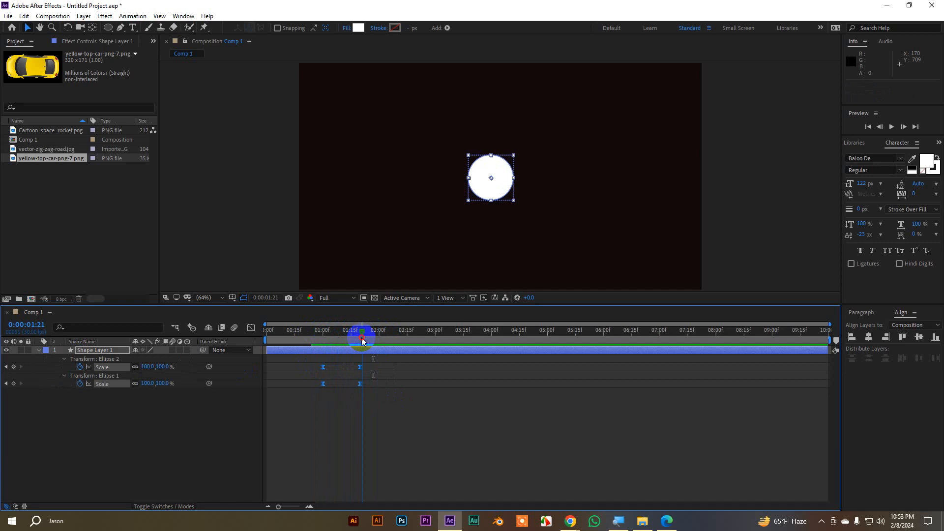
pyautogui.click(391, 370)
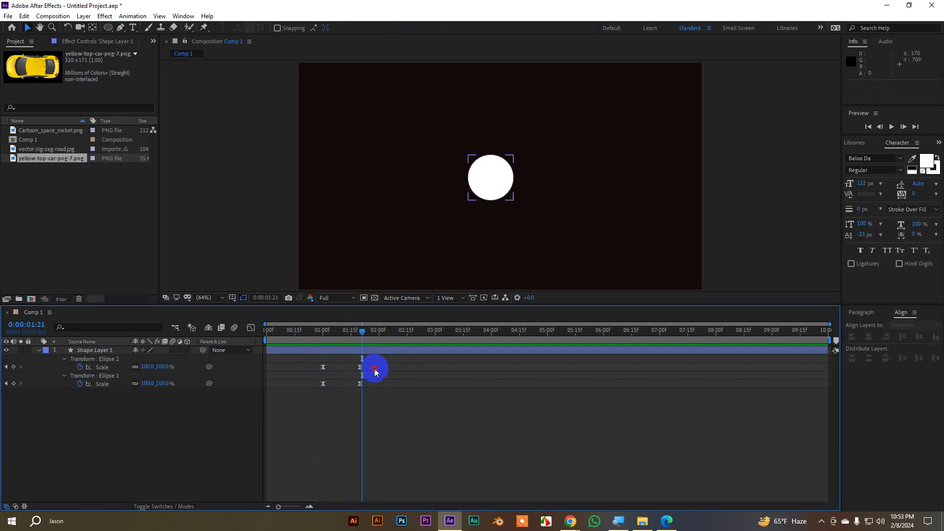
pyautogui.moveTo(375, 369); pyautogui.dragTo(331, 369)
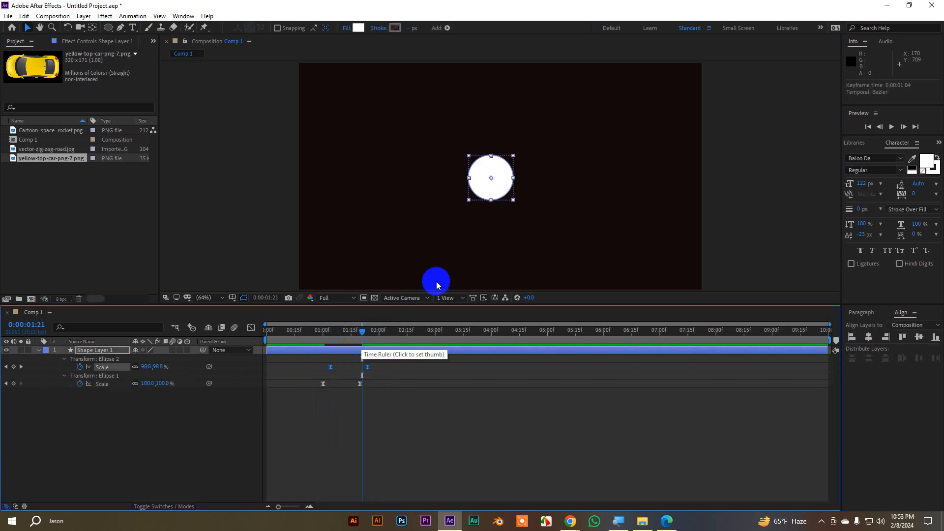
pyautogui.scroll(3, 472, 192)
pyautogui.moveTo(362, 331)
pyautogui.mouseDown()
pyautogui.moveTo(324, 340)
pyautogui.moveTo(345, 331)
pyautogui.mouseUp()
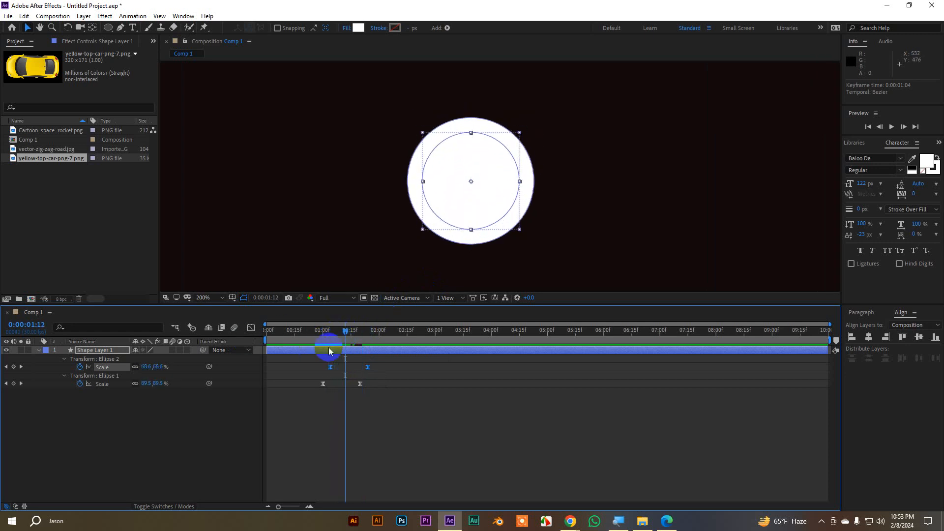
# - Show Shape Layer 1's contents with both ellipse groups collapsed and add a Merge Paths operation to the whole layer
pyautogui.click(39, 350)
pyautogui.click(39, 351)
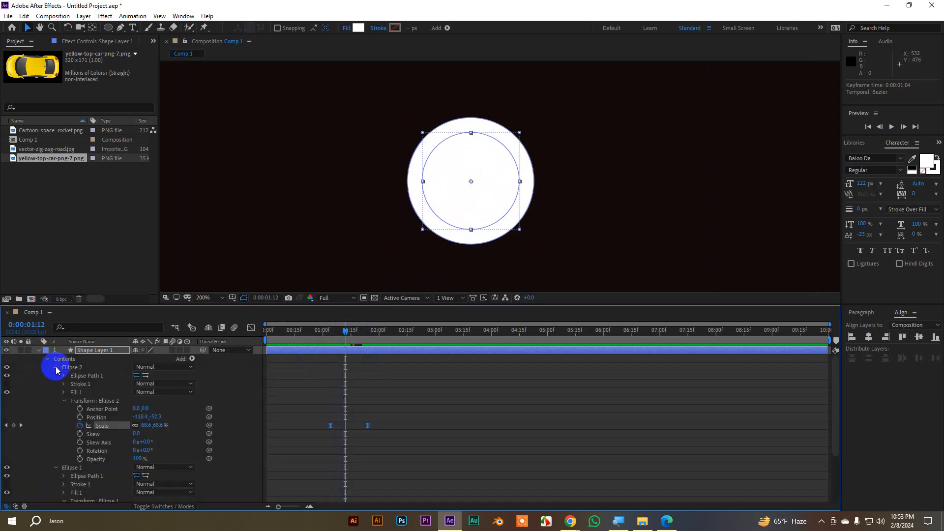
pyautogui.click(56, 367)
pyautogui.click(56, 375)
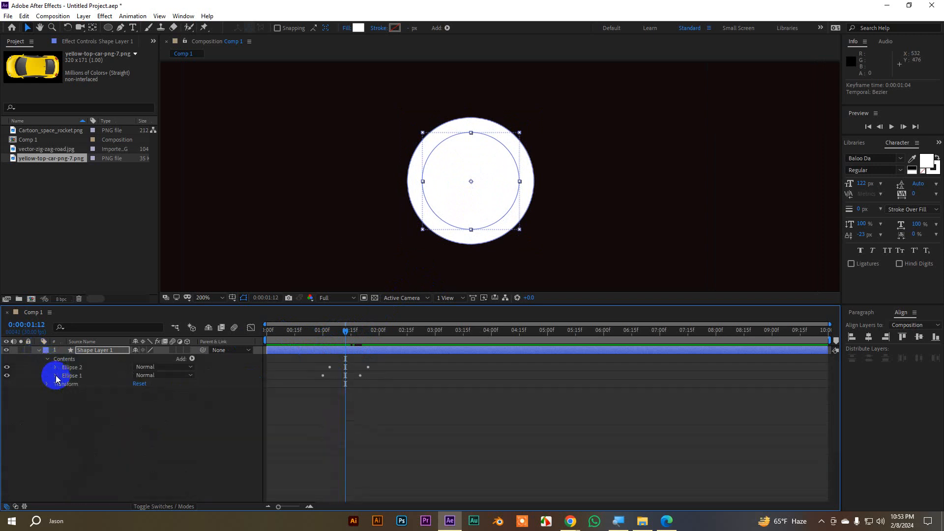
pyautogui.click(192, 359)
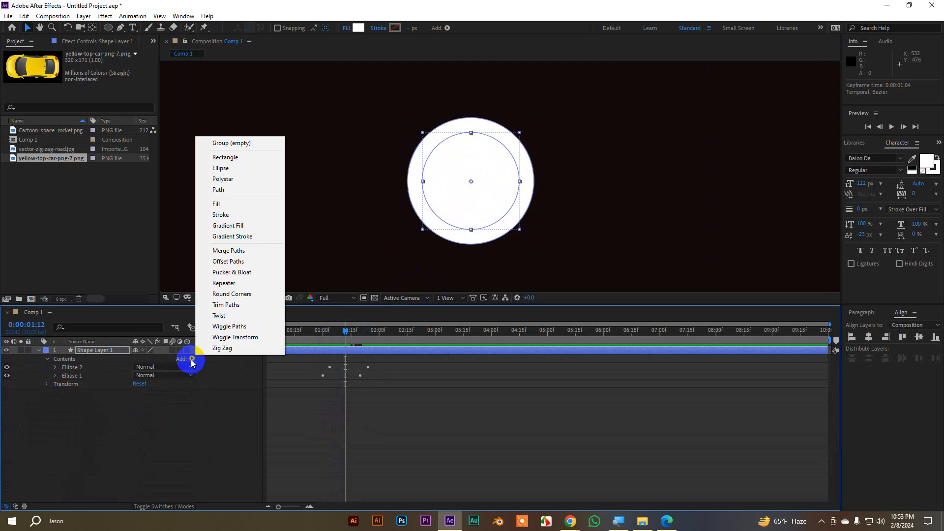
pyautogui.click(91, 351)
pyautogui.click(193, 358)
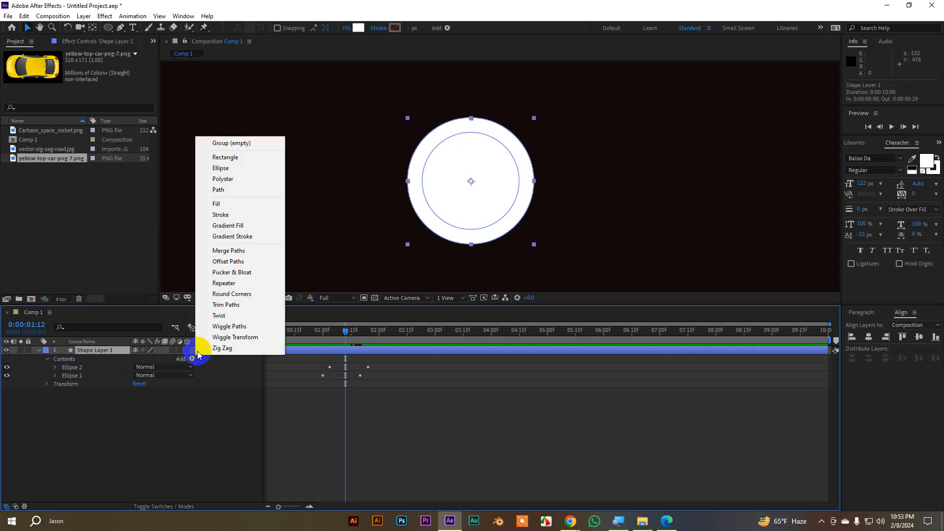
pyautogui.click(48, 364)
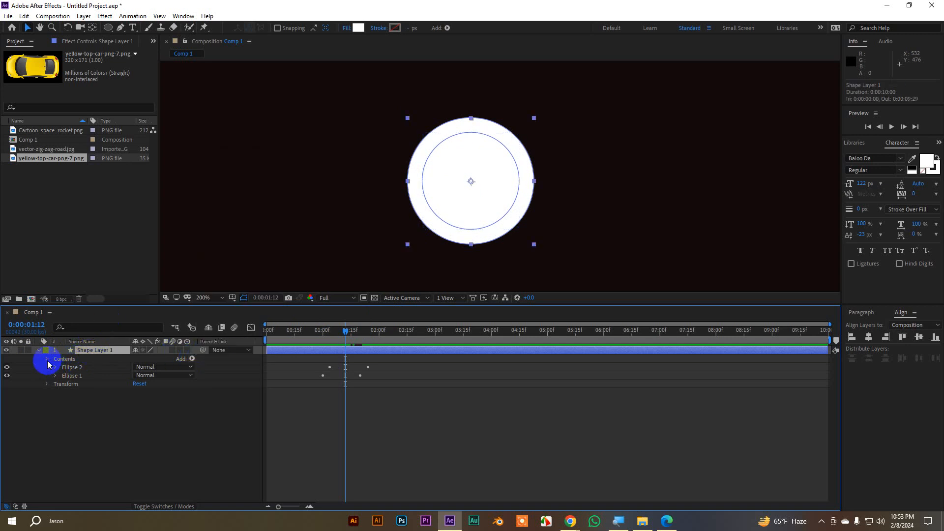
pyautogui.click(192, 359)
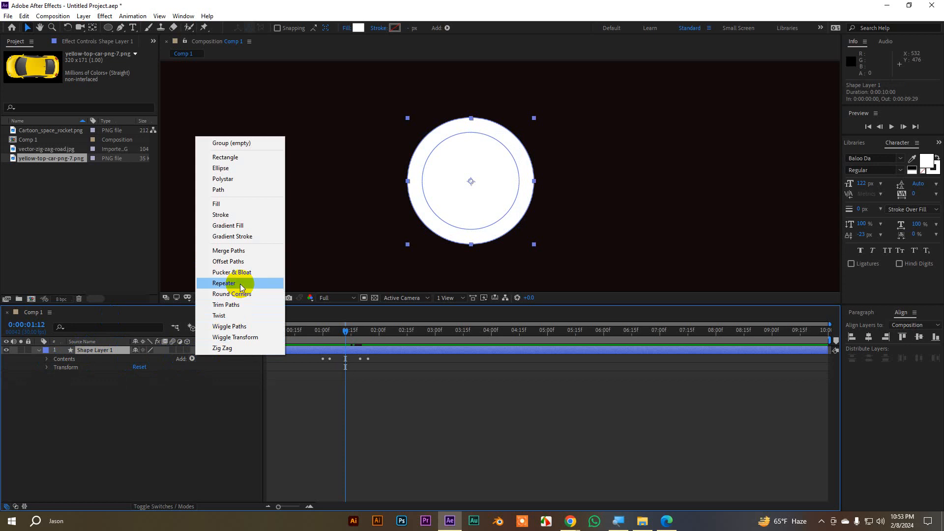
pyautogui.click(231, 255)
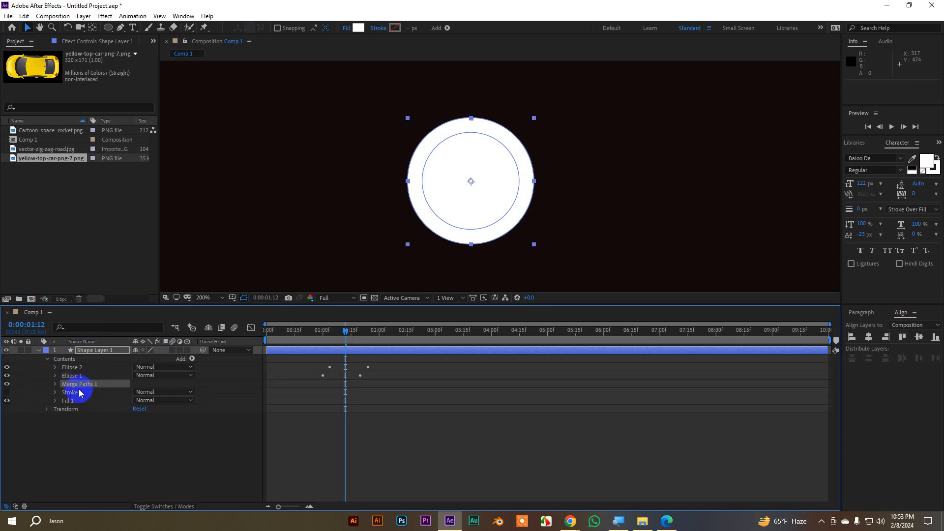
pyautogui.click(64, 361)
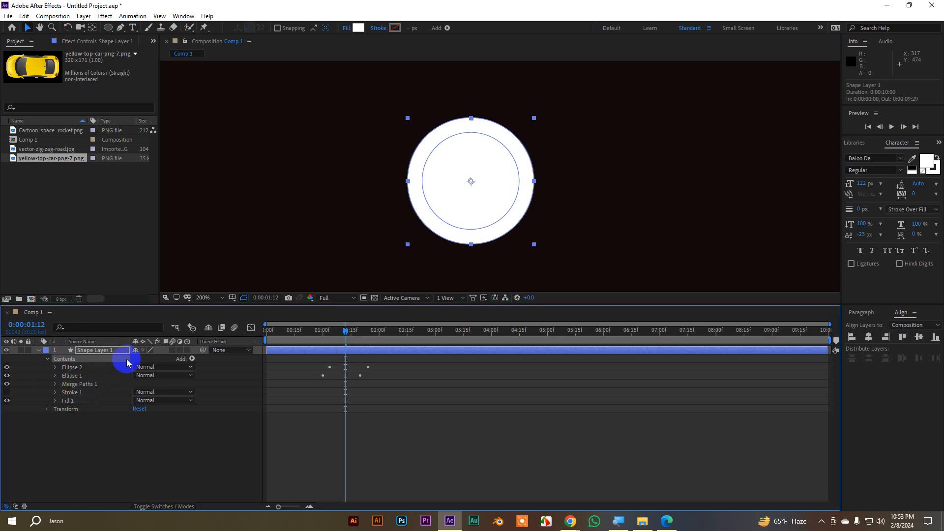
pyautogui.click(192, 358)
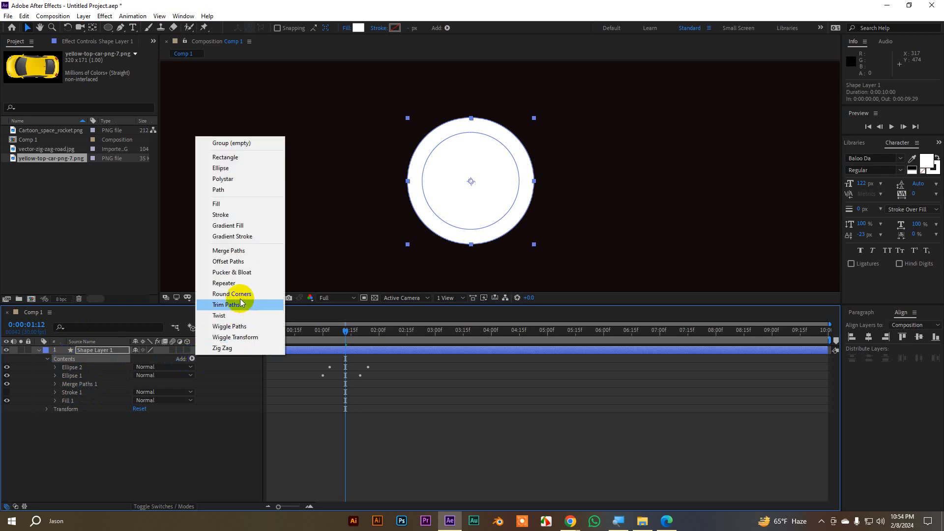
pyautogui.click(98, 354)
pyautogui.click(86, 370)
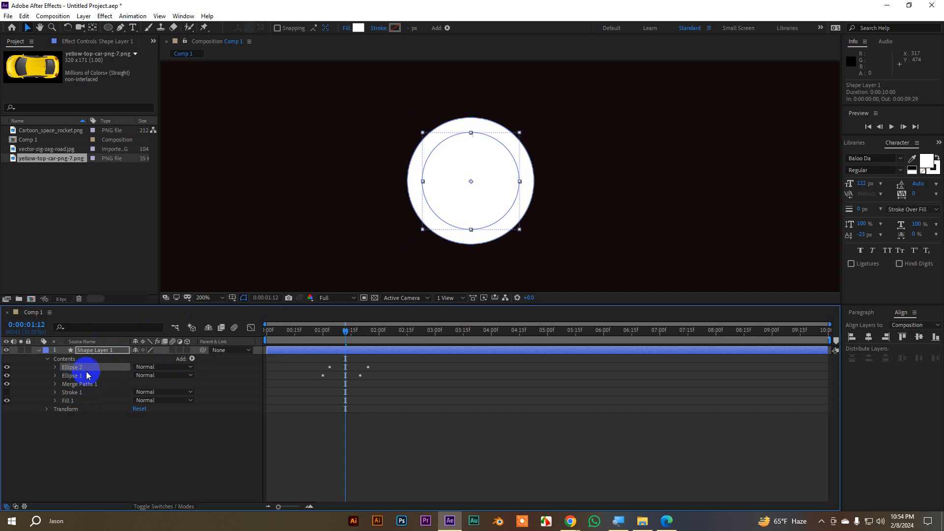
pyautogui.click(85, 350)
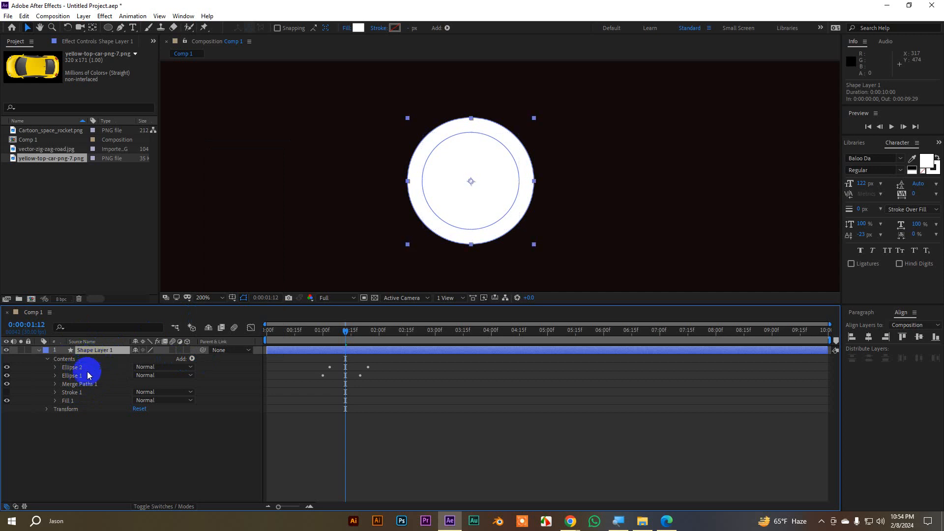
# - Expand Merge Paths 1 and set its mode to Exclude Intersections
pyautogui.click(78, 387)
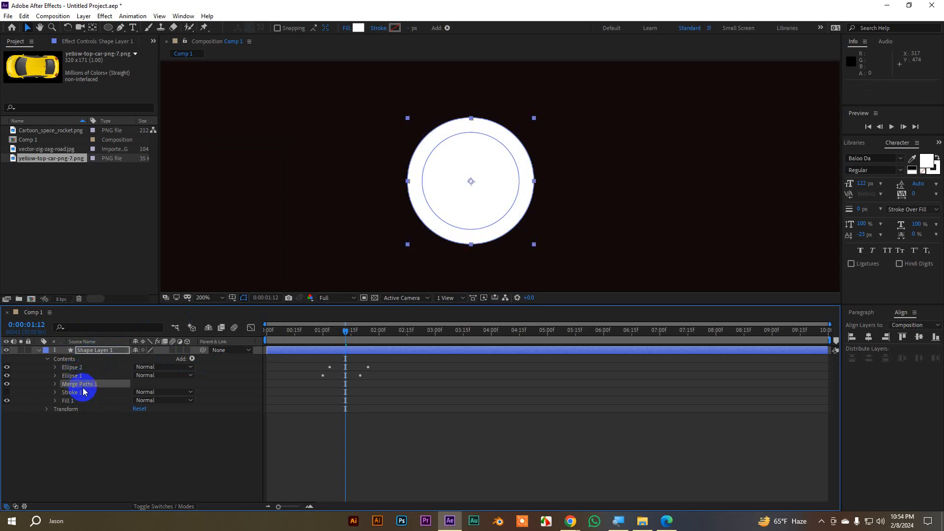
pyautogui.click(55, 384)
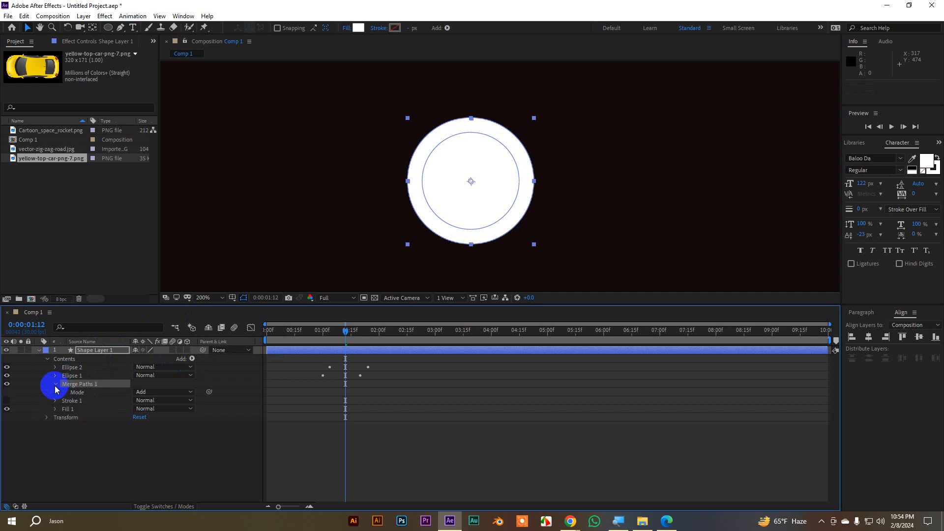
pyautogui.click(161, 392)
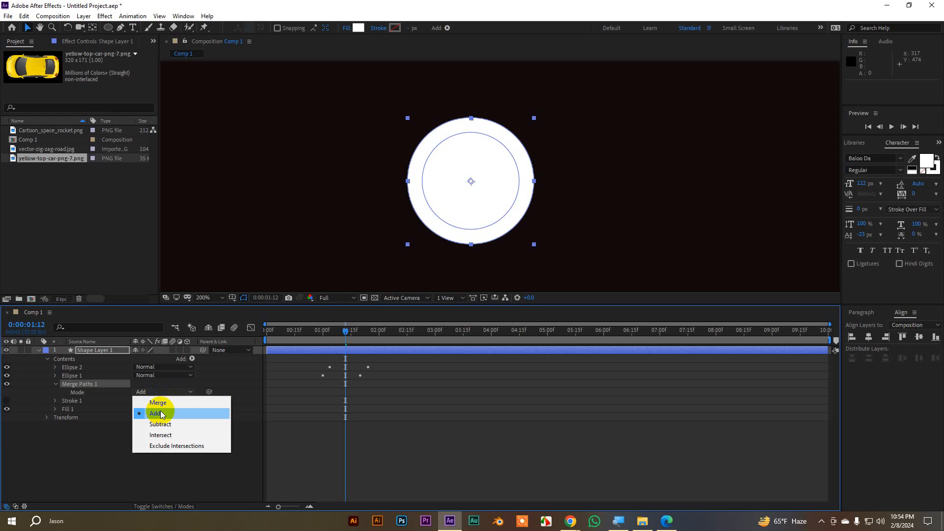
pyautogui.click(177, 446)
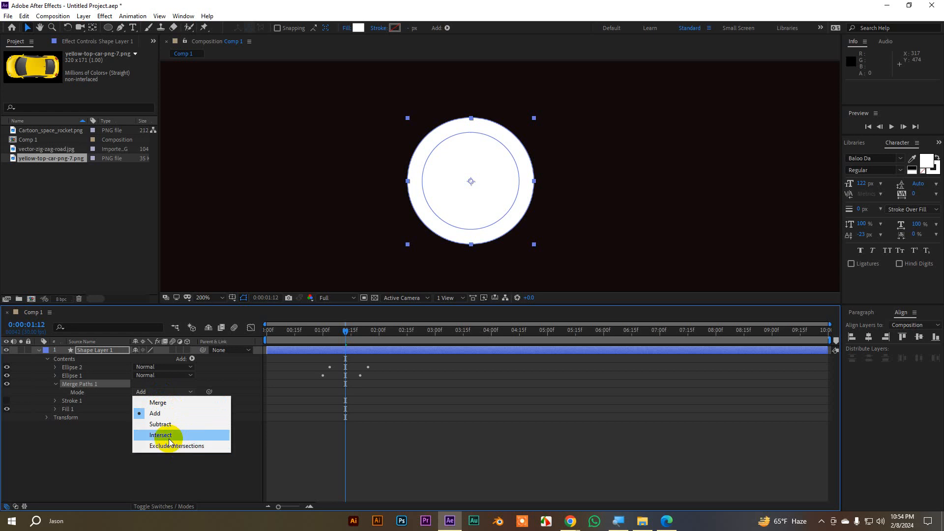
pyautogui.click(196, 447)
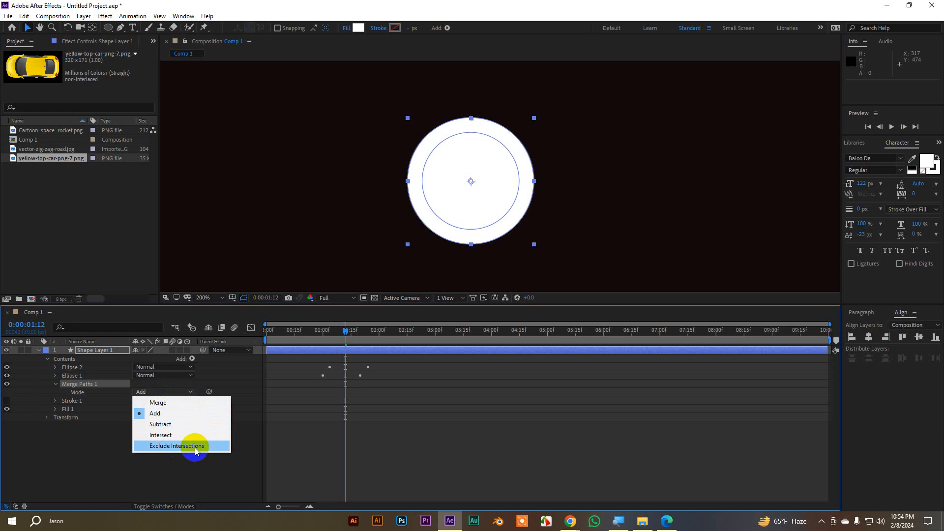
pyautogui.click(195, 446)
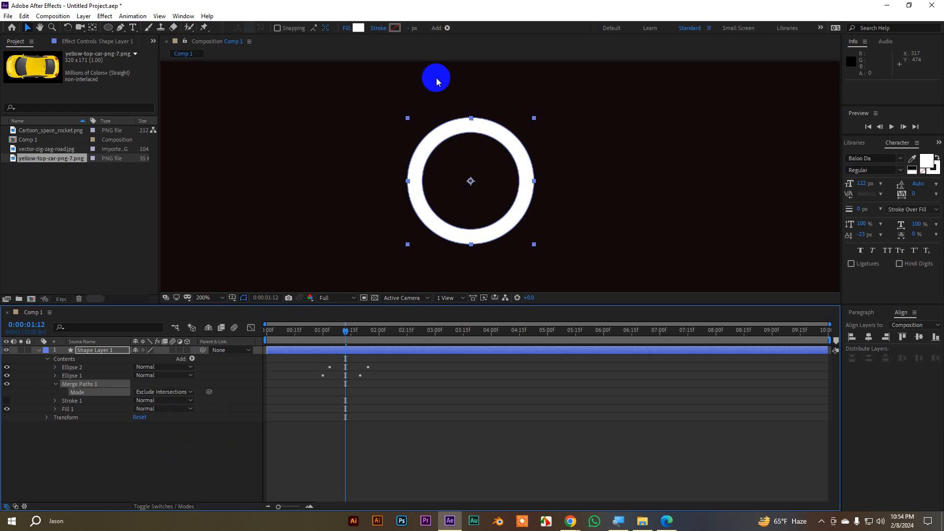
# - Try the Intersect mode on Merge Paths 1 and restore Exclude Intersections
pyautogui.click(165, 393)
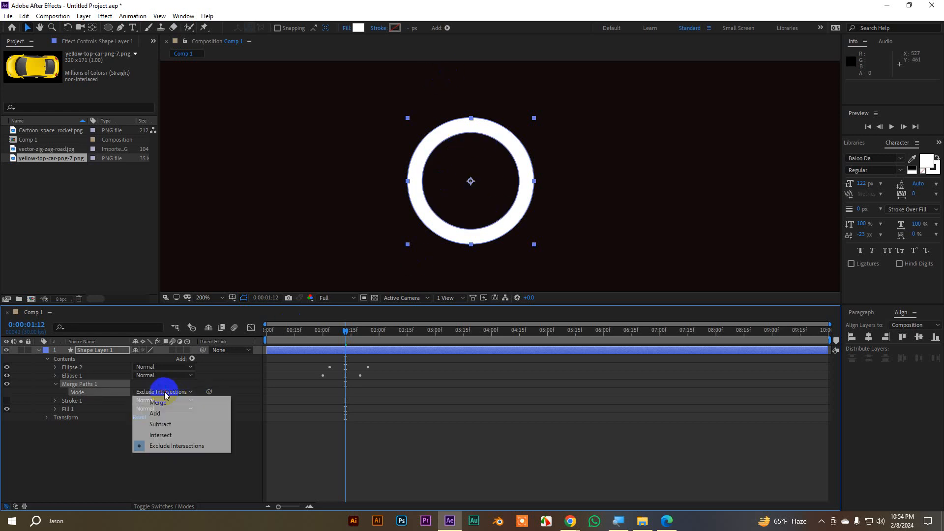
pyautogui.click(169, 437)
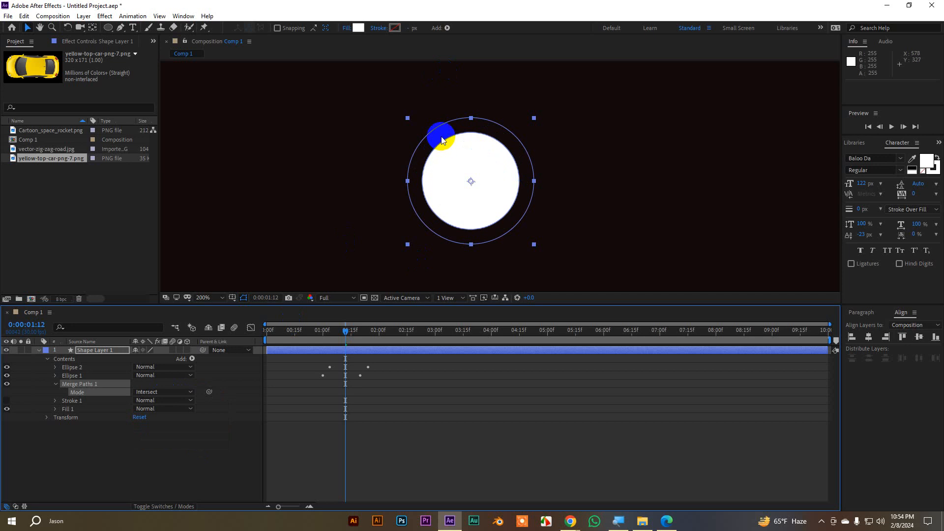
pyautogui.click(148, 392)
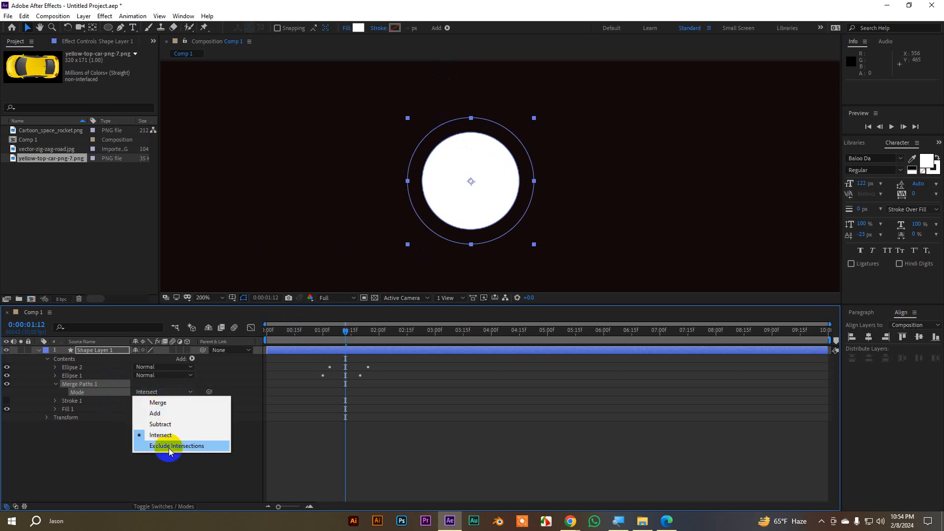
pyautogui.click(169, 447)
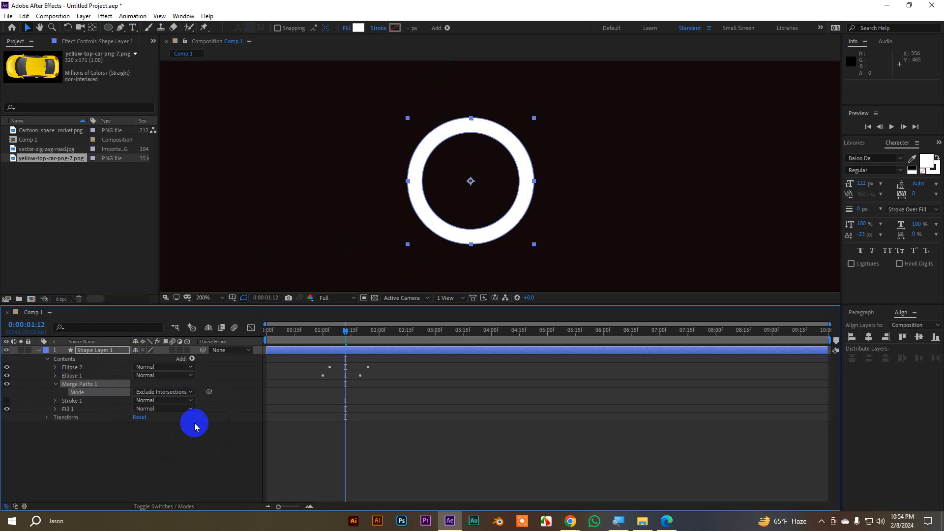
# - Preview the ring animation three times, starting each playback from just before the first scale keyframe
pyautogui.moveTo(348, 334); pyautogui.dragTo(306, 331)
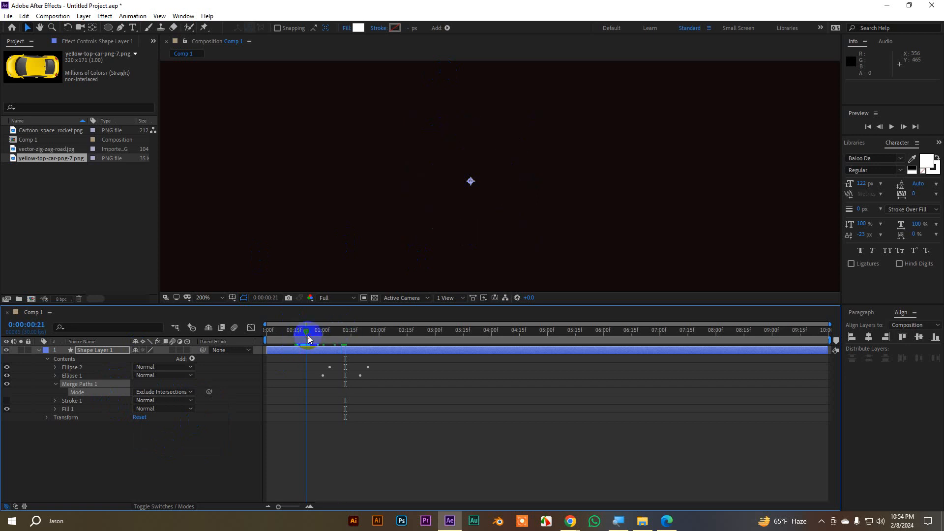
pyautogui.click(582, 451)
pyautogui.press('space')
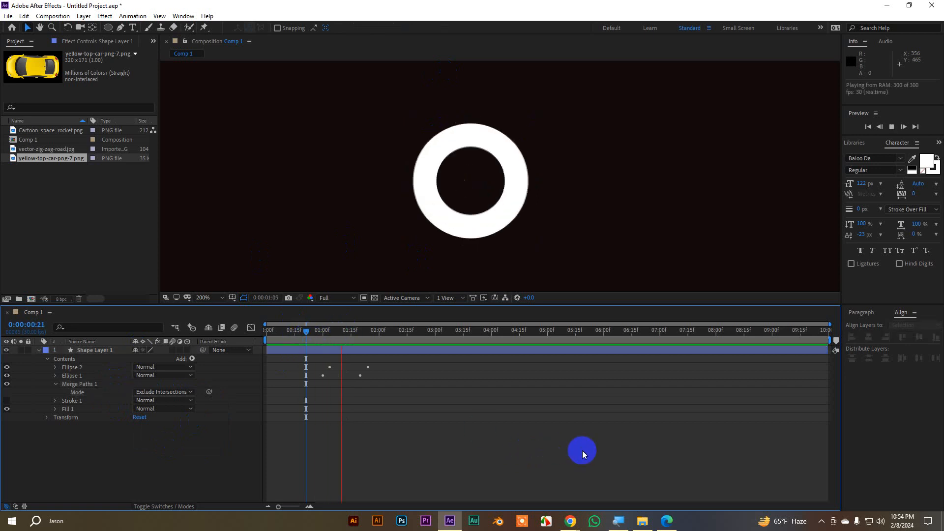
pyautogui.click(413, 339)
pyautogui.moveTo(413, 338); pyautogui.dragTo(305, 344)
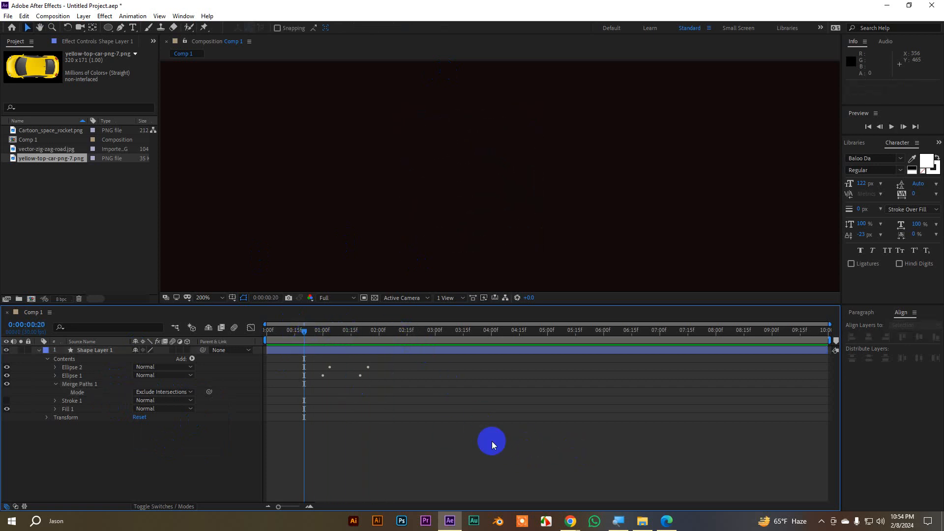
pyautogui.press('space')
pyautogui.press('space')
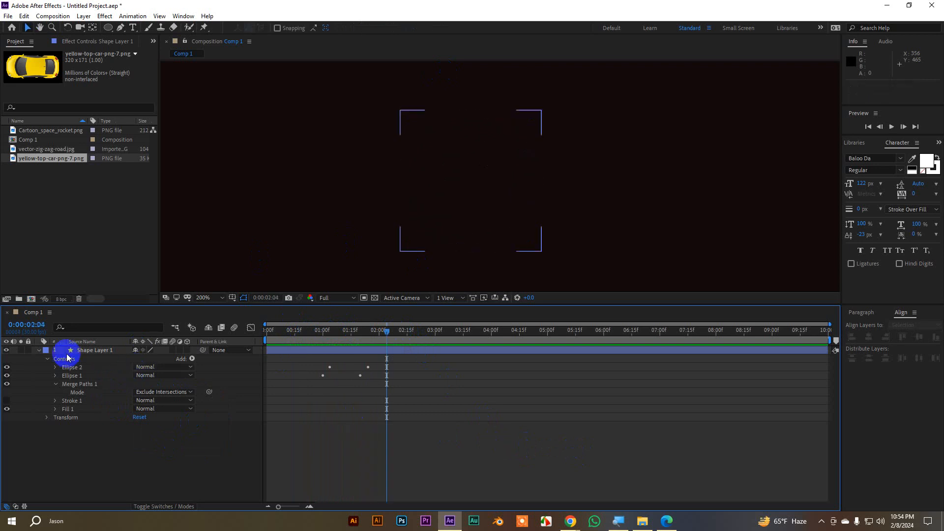
pyautogui.moveTo(387, 336); pyautogui.dragTo(308, 332)
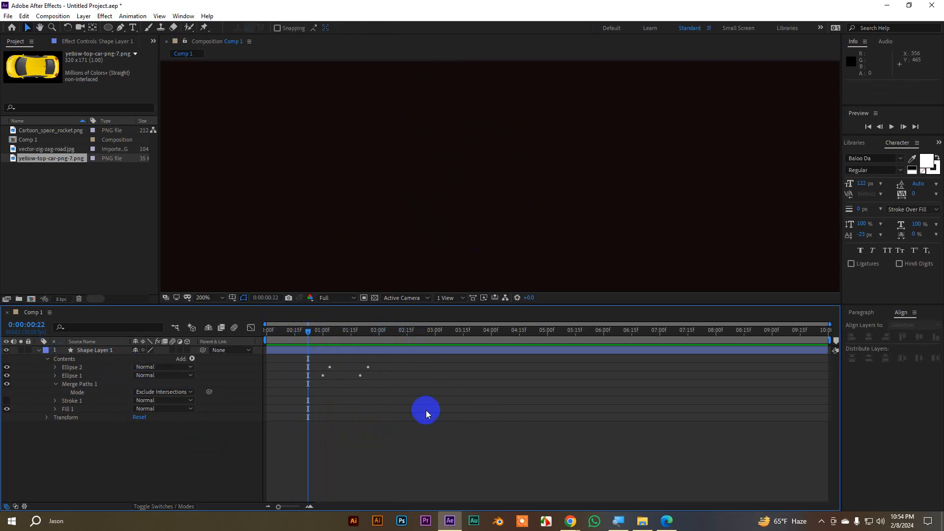
pyautogui.press('space')
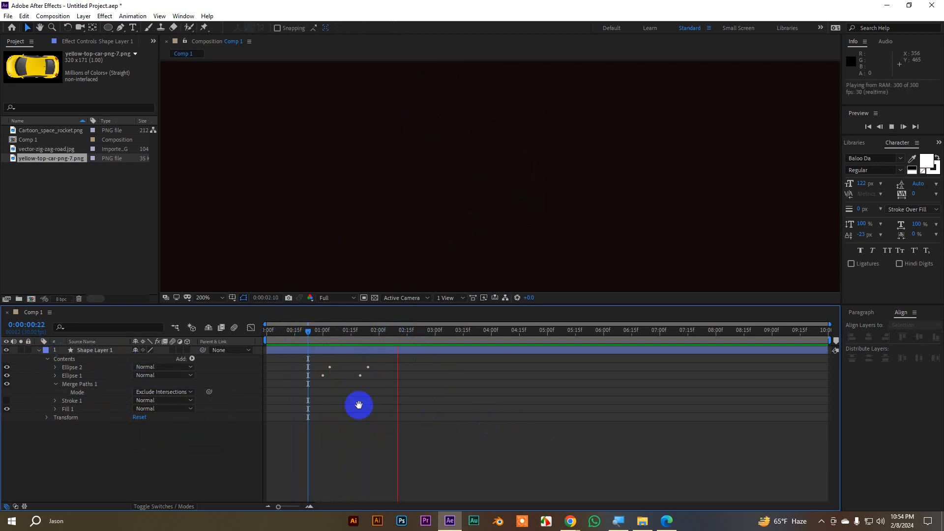
pyautogui.press('space')
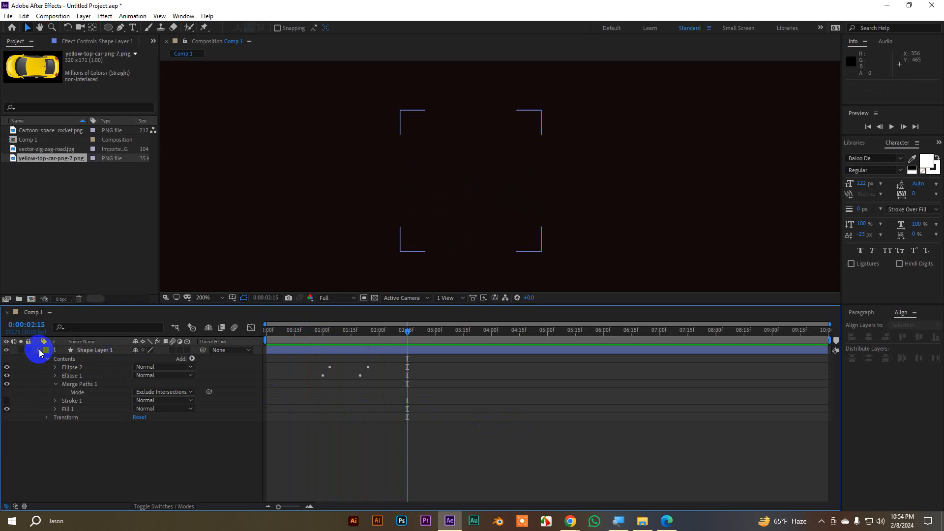
# - Collapse Shape Layer 1's contents and reveal only its keyframed Scale properties
pyautogui.click(40, 350)
pyautogui.click(188, 363)
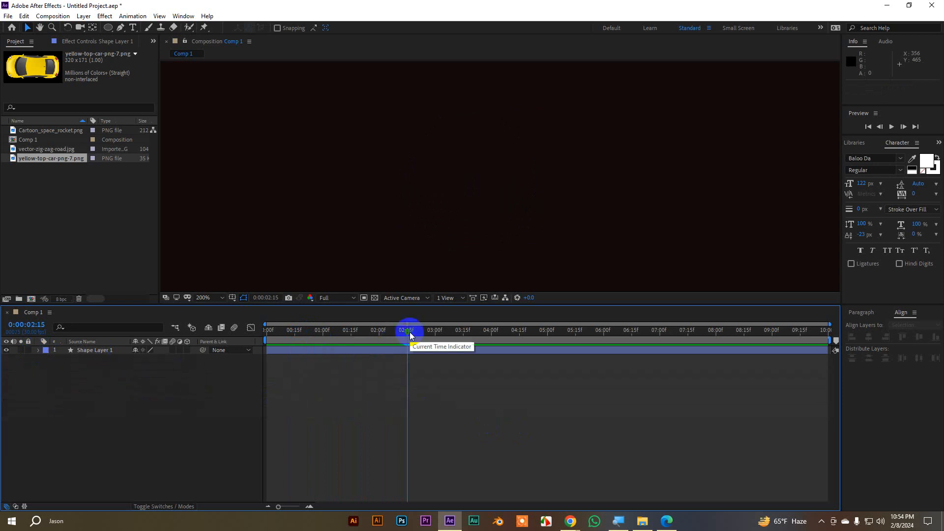
pyautogui.click(347, 353)
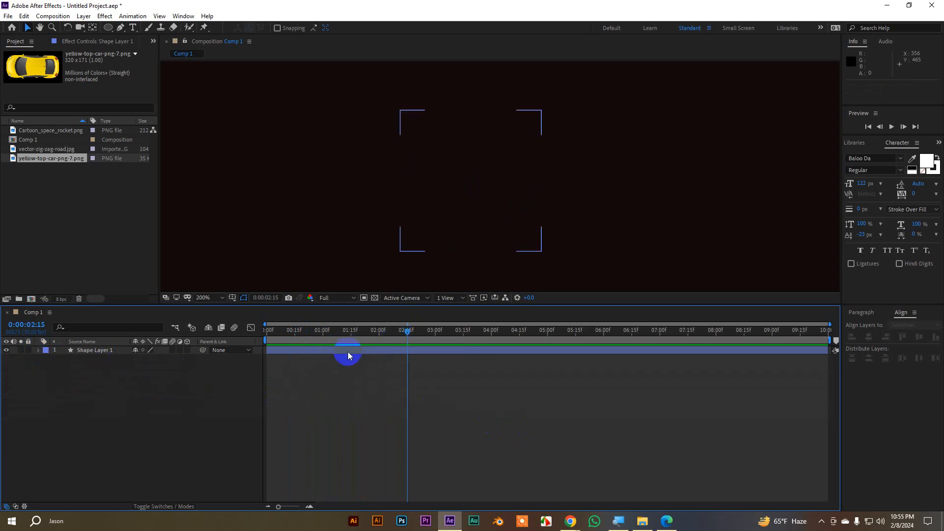
pyautogui.press('u')
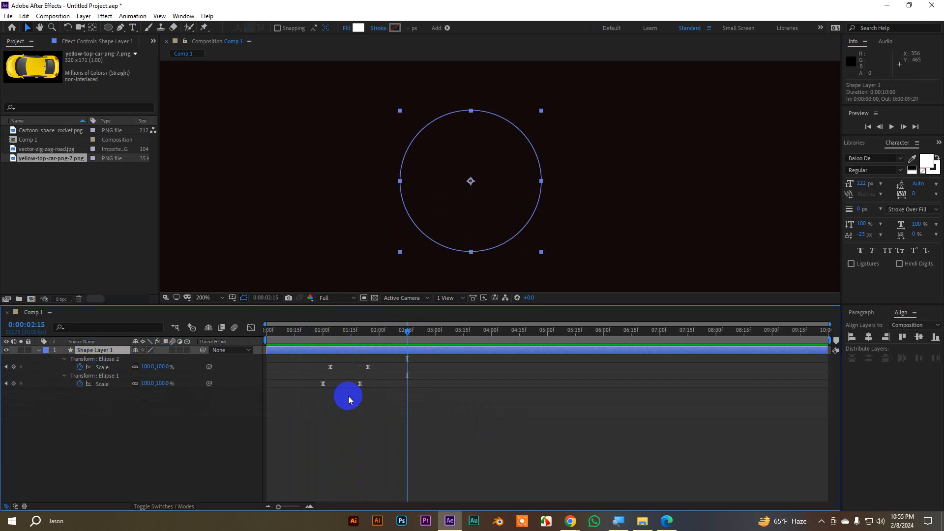
# - Duplicate the ring layer, move the copy up and right to about 728, 280, and delay its start to 0:15
pyautogui.hotkey('ctrl', 'd')
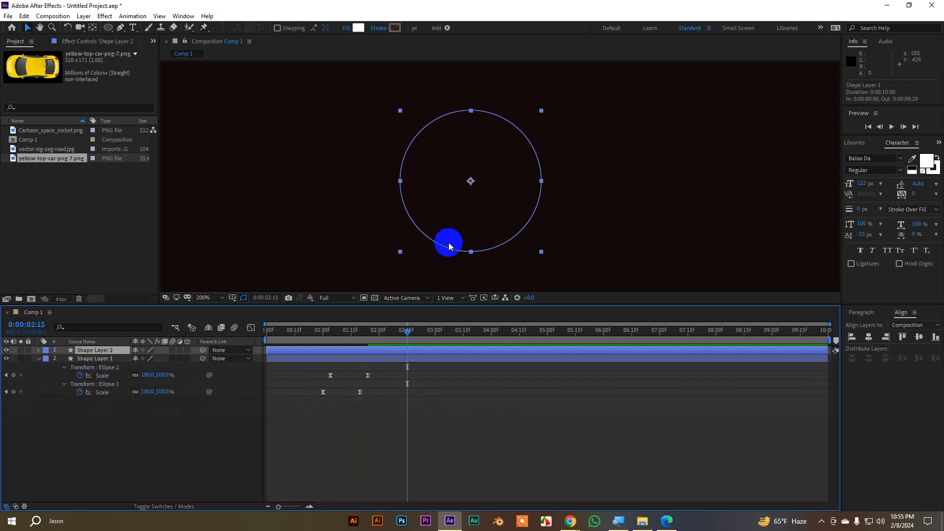
pyautogui.moveTo(491, 187); pyautogui.dragTo(548, 140)
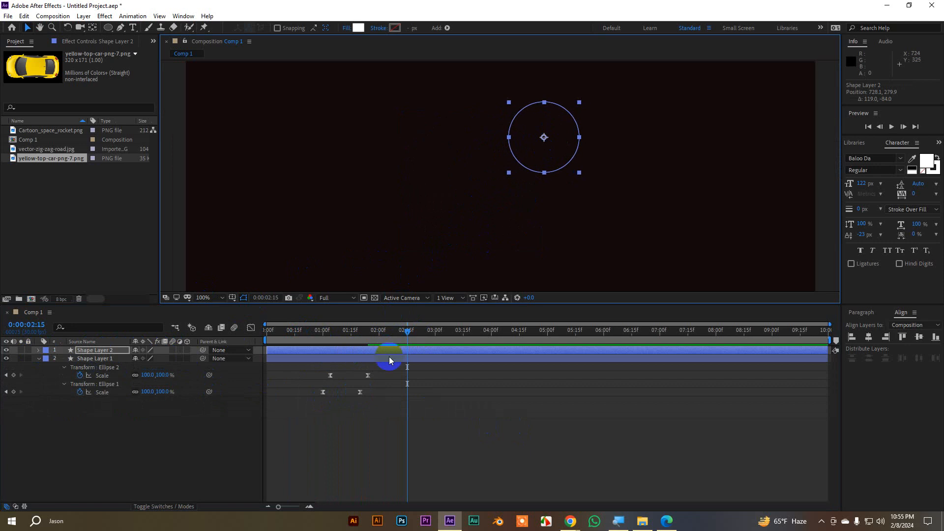
pyautogui.moveTo(355, 351); pyautogui.dragTo(319, 330)
# - Preview the two offset ring bursts twice, starting just before the first scale keyframe
pyautogui.press('space')
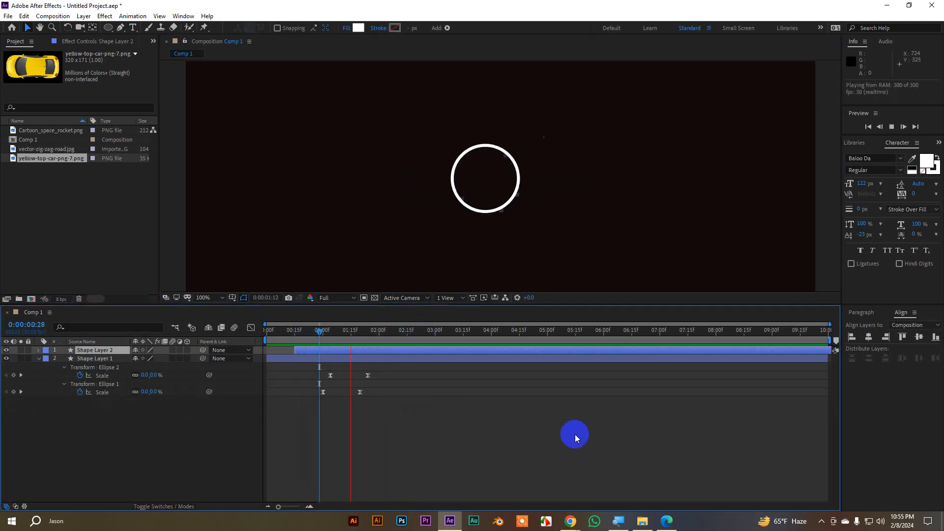
pyautogui.moveTo(423, 331); pyautogui.dragTo(332, 342)
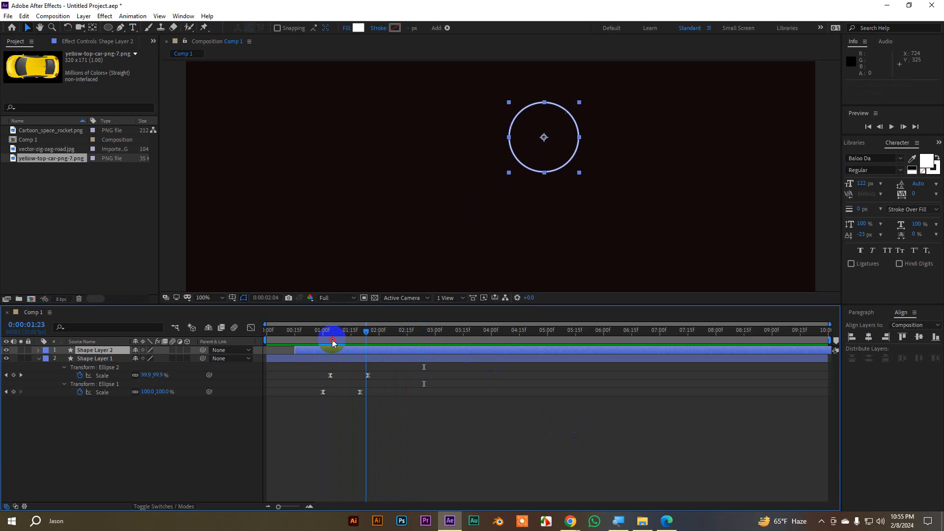
pyautogui.press('space')
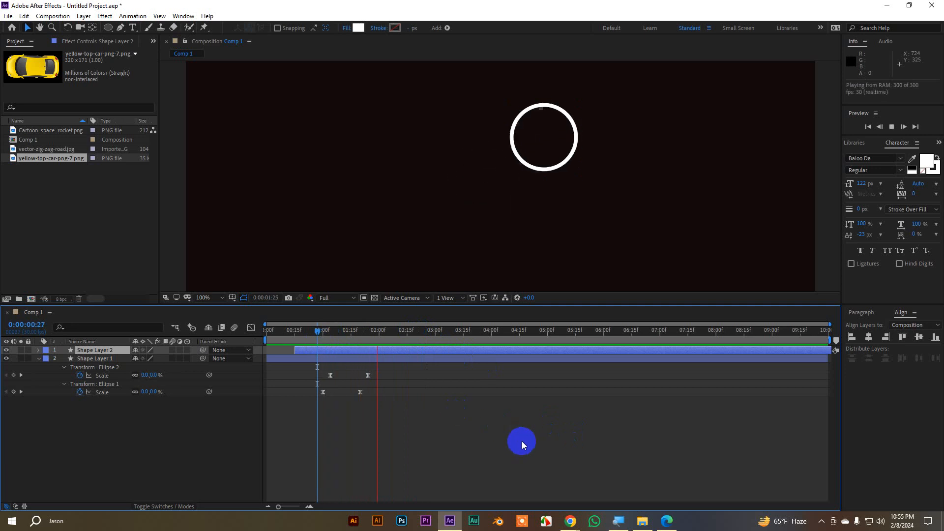
# - Duplicate Shape Layer 2, move the copy left to about 538, 314, and shift its timing earlier than the composition's start
pyautogui.click(397, 352)
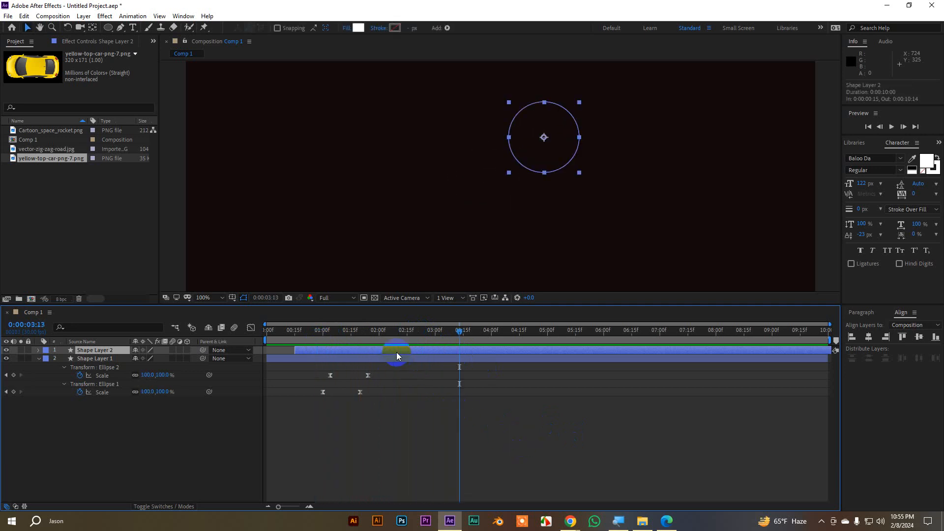
pyautogui.hotkey('ctrl', 'd')
pyautogui.moveTo(559, 128); pyautogui.dragTo(451, 154)
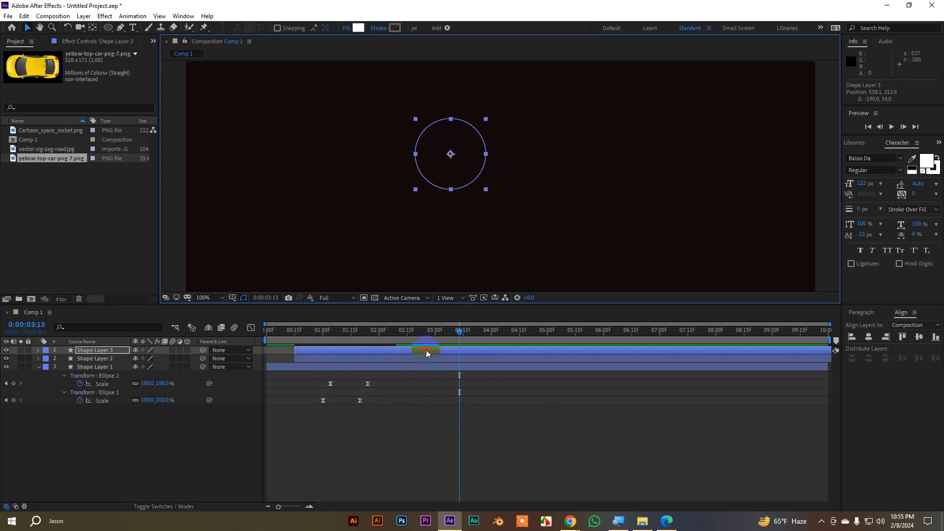
pyautogui.moveTo(426, 352); pyautogui.dragTo(375, 354)
# - Preview the animation of all three rings from the beginning of the timeline
pyautogui.moveTo(473, 329); pyautogui.dragTo(225, 363)
pyautogui.press('space')
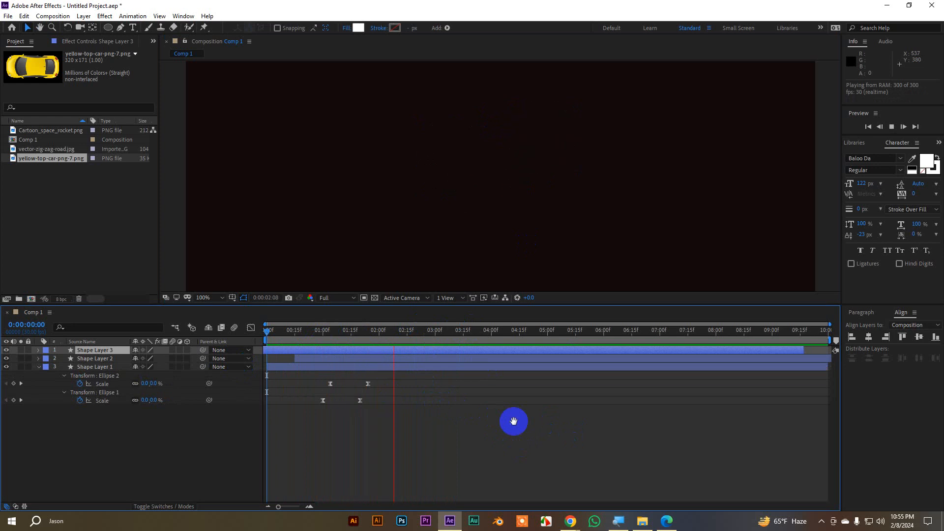
pyautogui.press('space')
pyautogui.press('space')
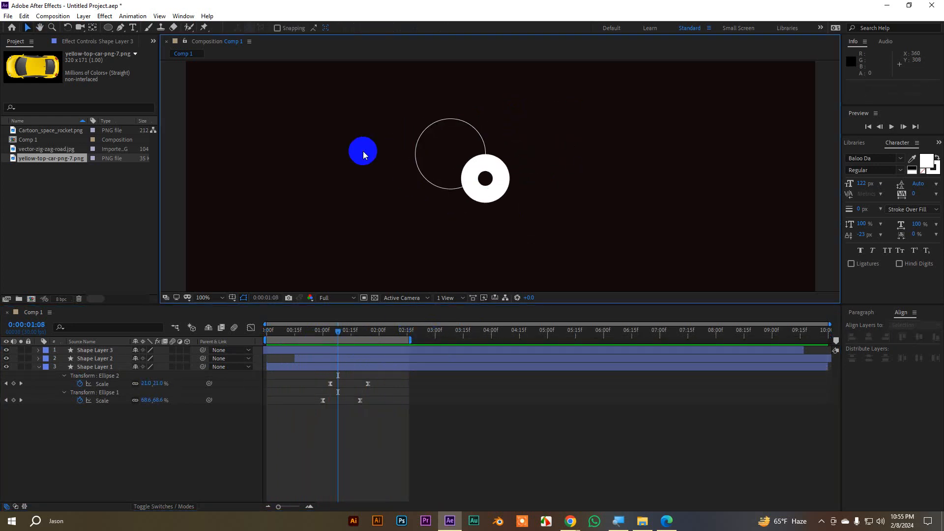
# - Preview the ring bursts in a maximized composition view, restore the layout, and scrub to the final scale keyframe
pyautogui.press('`')
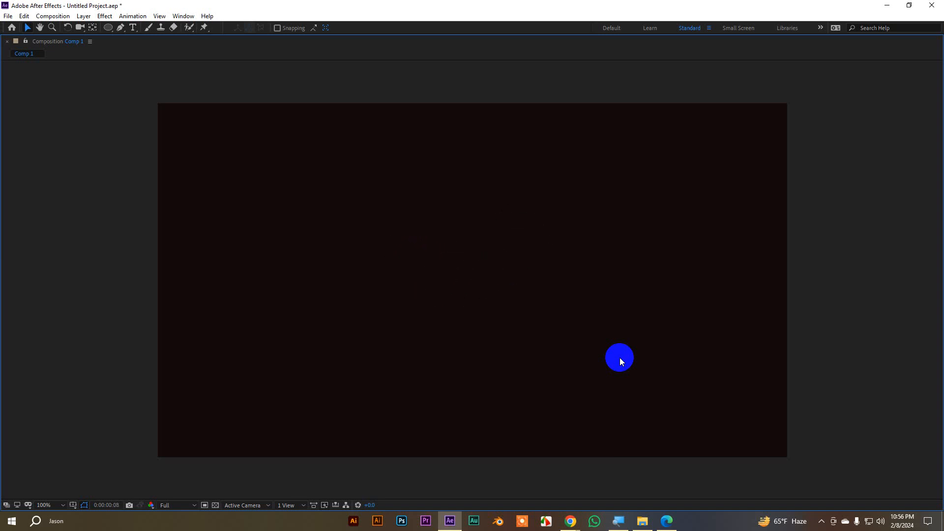
pyautogui.press('space')
pyautogui.press('`')
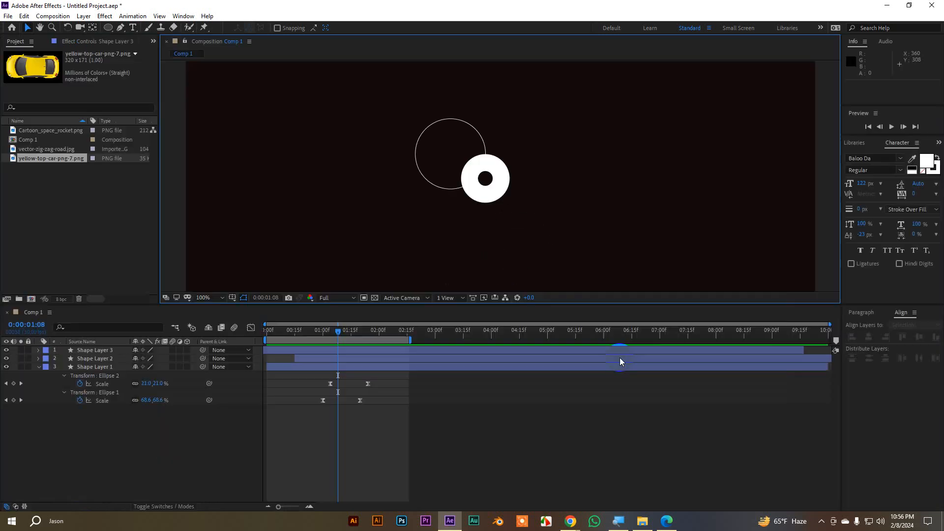
pyautogui.moveTo(335, 328); pyautogui.dragTo(368, 332)
pyautogui.click(480, 383)
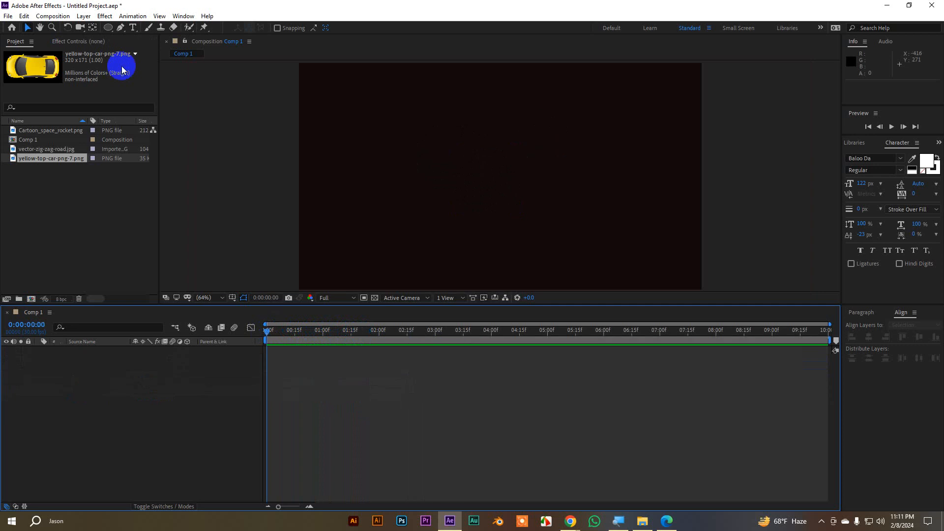
# - Draw a straight horizontal line about two thirds of the composition's width with the Pen tool, slightly below its center
pyautogui.click(121, 28)
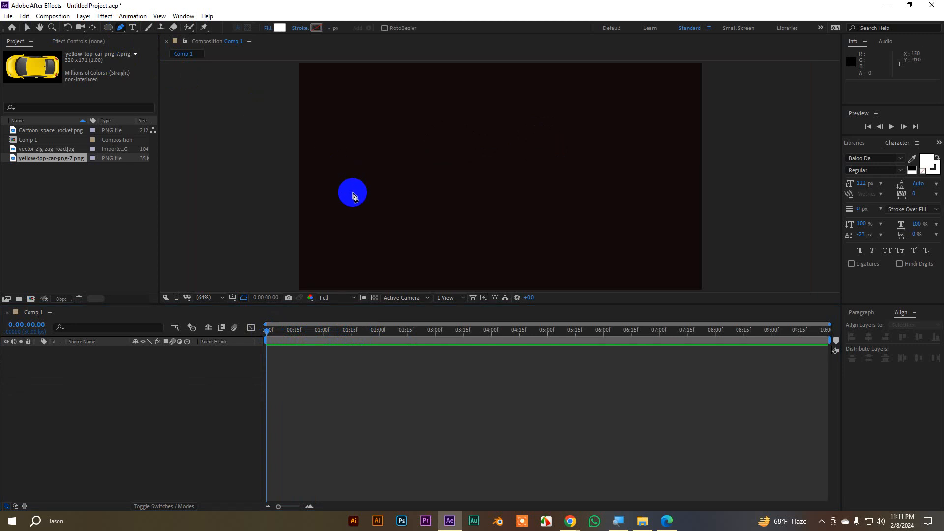
pyautogui.click(345, 188)
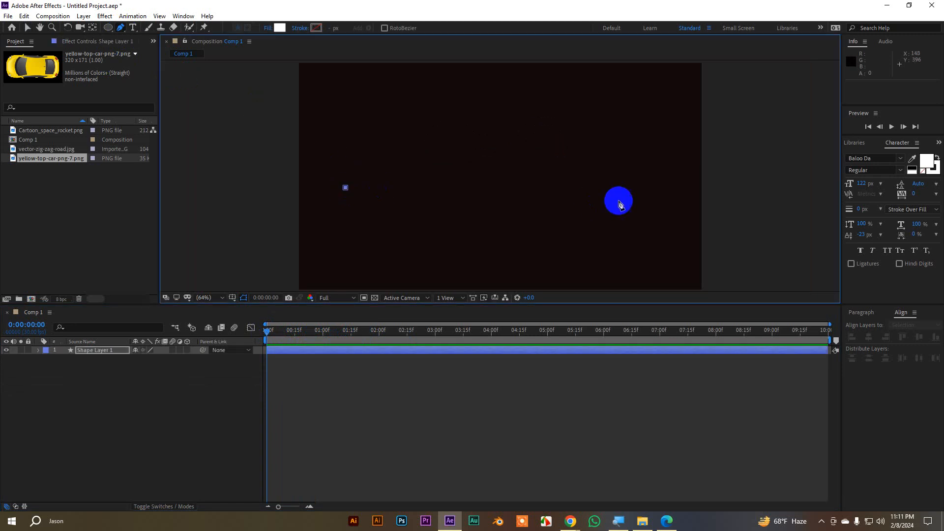
pyautogui.keyDown('shift'); pyautogui.click(619, 199); pyautogui.keyUp('shift')
pyautogui.click(27, 28)
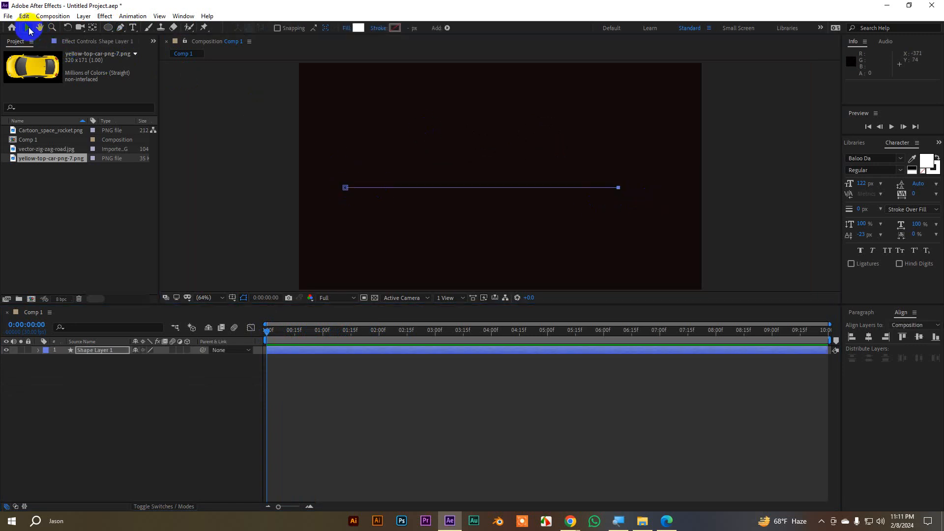
# - Set the line's fill to None and its stroke width to 2 px, then deselect it
pyautogui.click(347, 28)
pyautogui.click(499, 141)
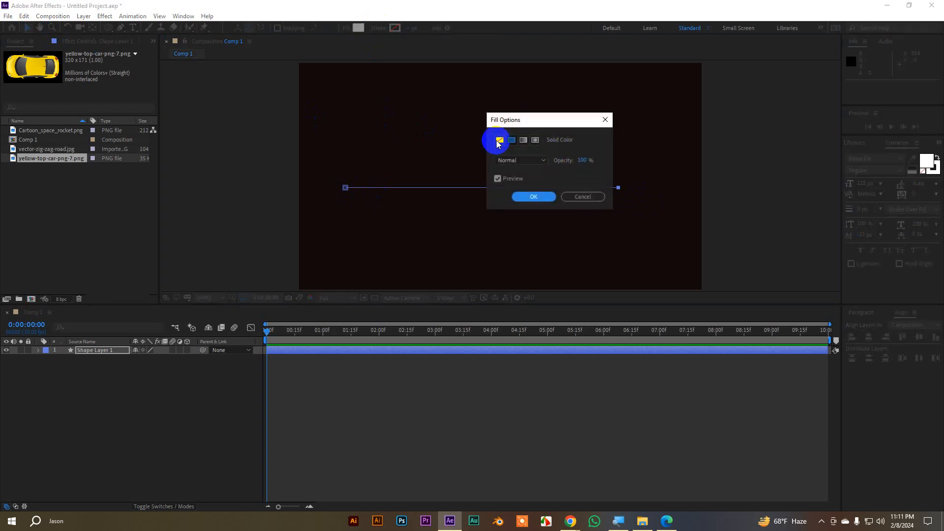
pyautogui.click(534, 196)
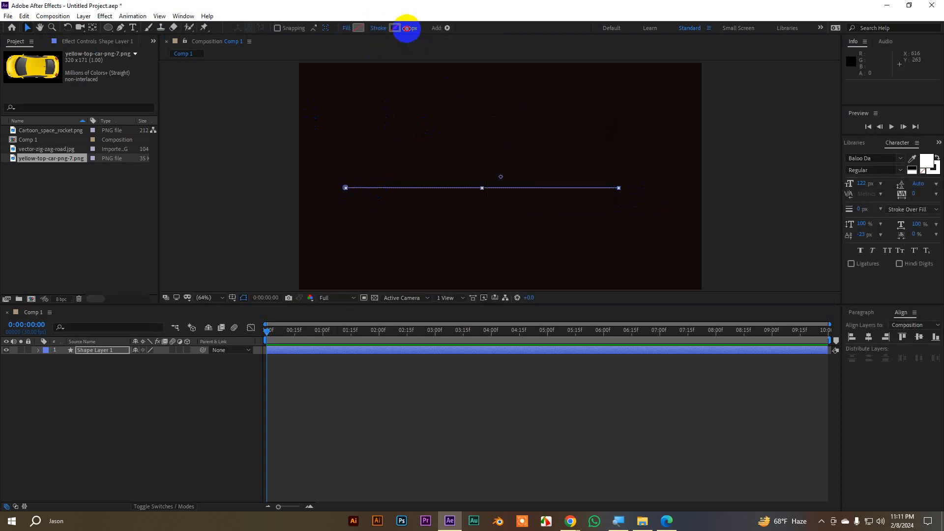
pyautogui.click(413, 28)
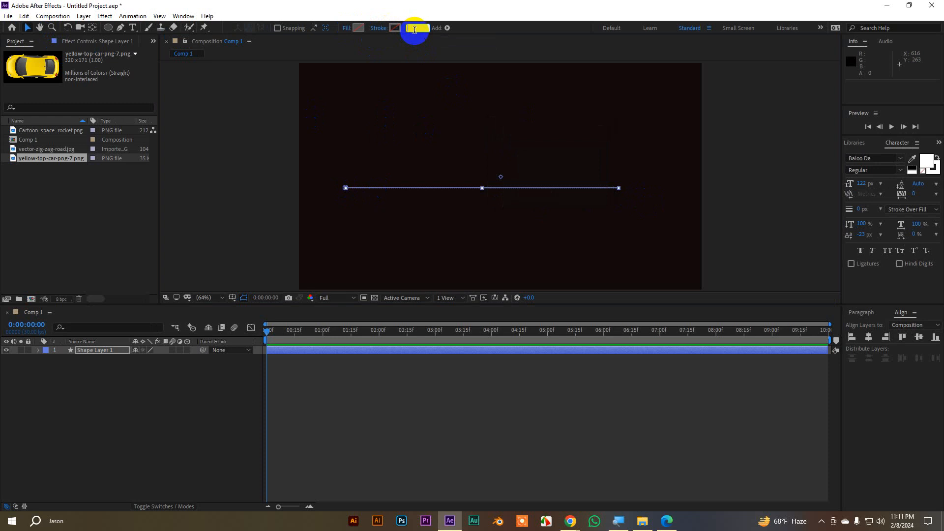
pyautogui.write('2')
pyautogui.press('Return')
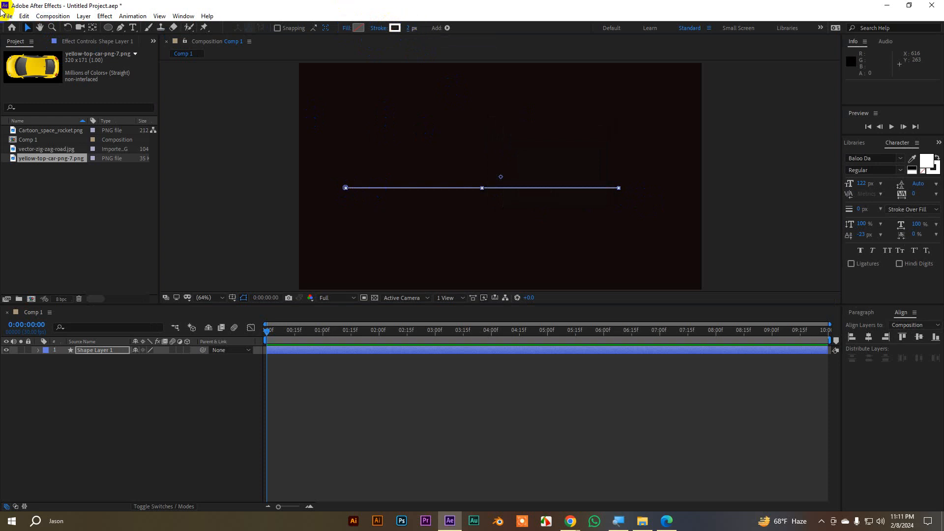
pyautogui.click(279, 126)
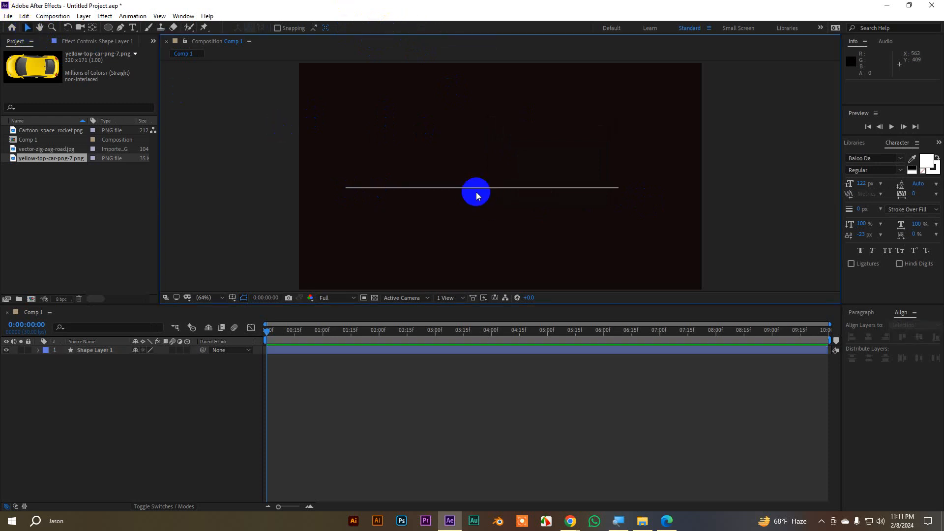
# - Increase the line's stroke width to 5 px and deselect the layer
pyautogui.click(95, 350)
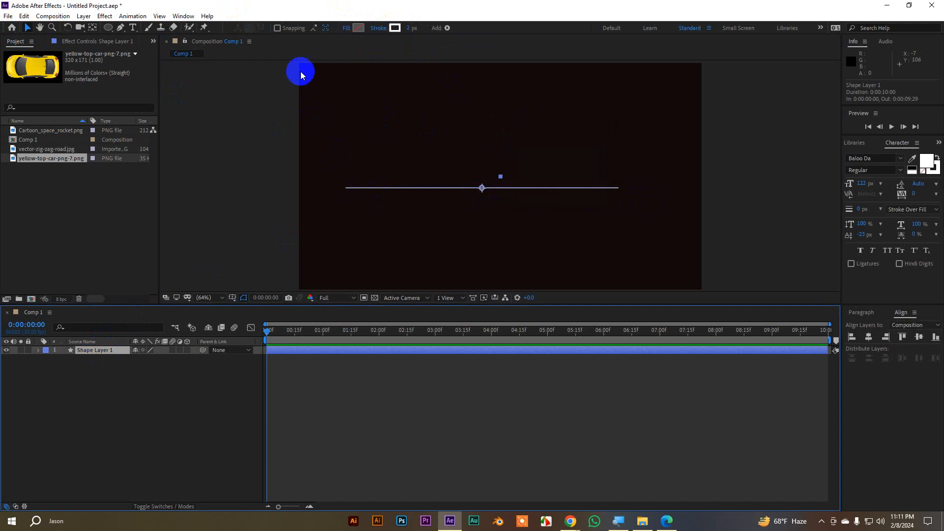
pyautogui.click(408, 27)
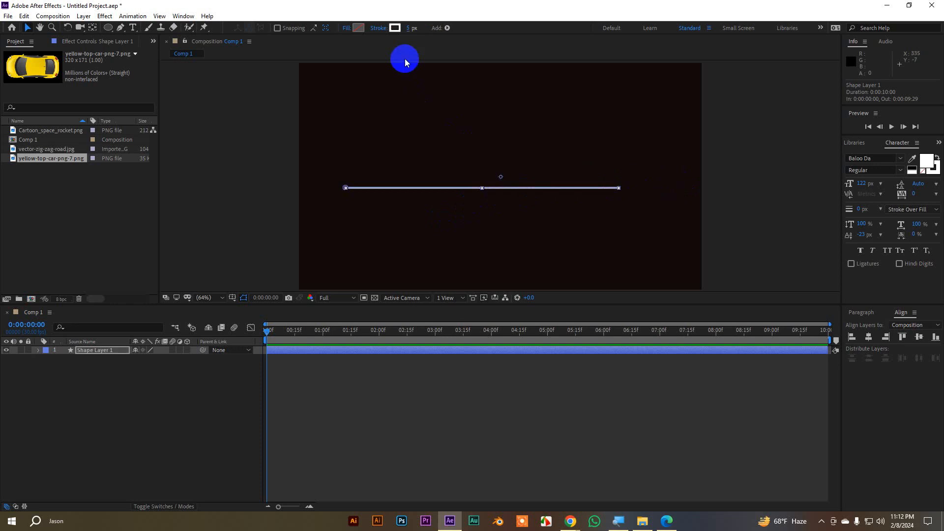
pyautogui.click(501, 385)
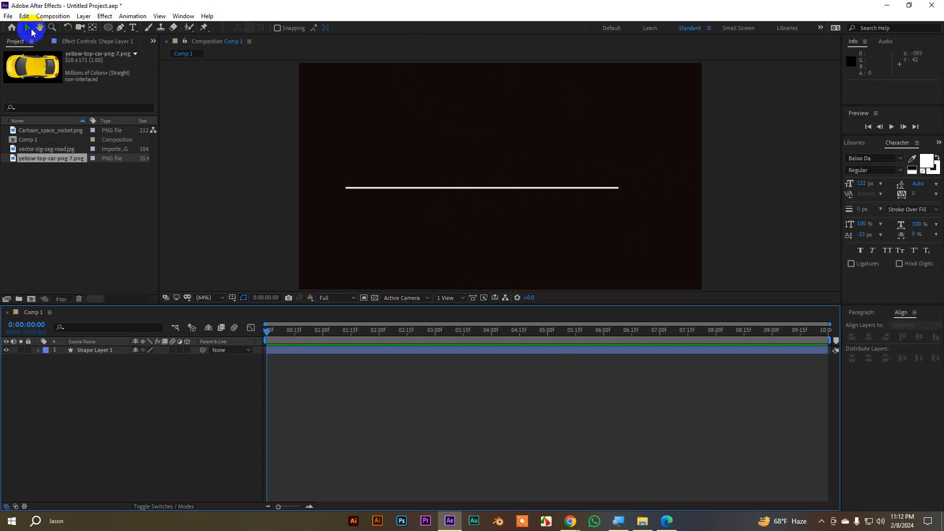
# - Move the line to the middle of the composition, at about 646, 370, and deselect it
pyautogui.click(108, 350)
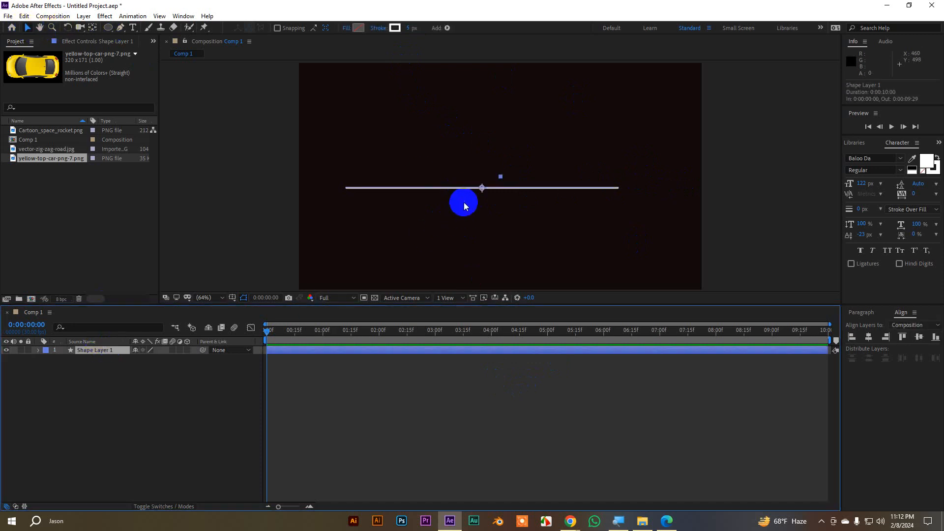
pyautogui.moveTo(482, 188); pyautogui.dragTo(502, 182)
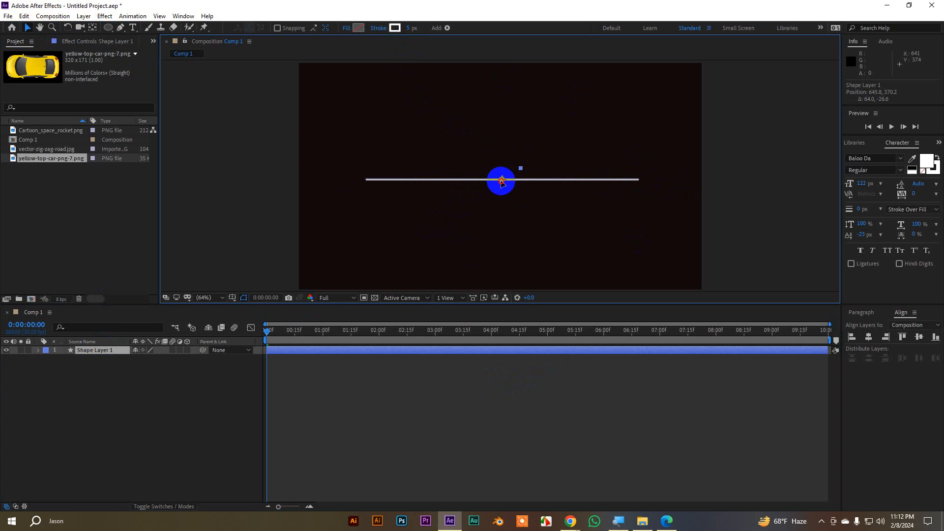
pyautogui.click(92, 27)
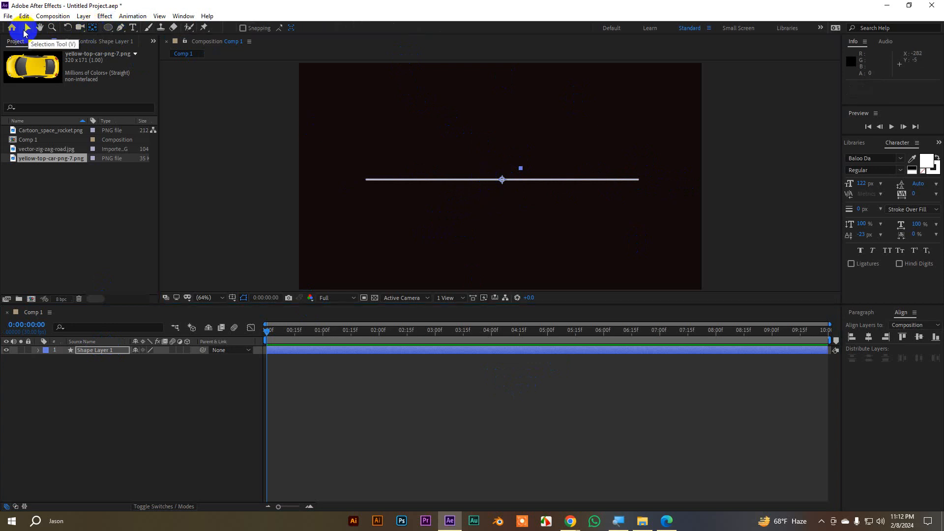
pyautogui.click(25, 29)
pyautogui.click(94, 377)
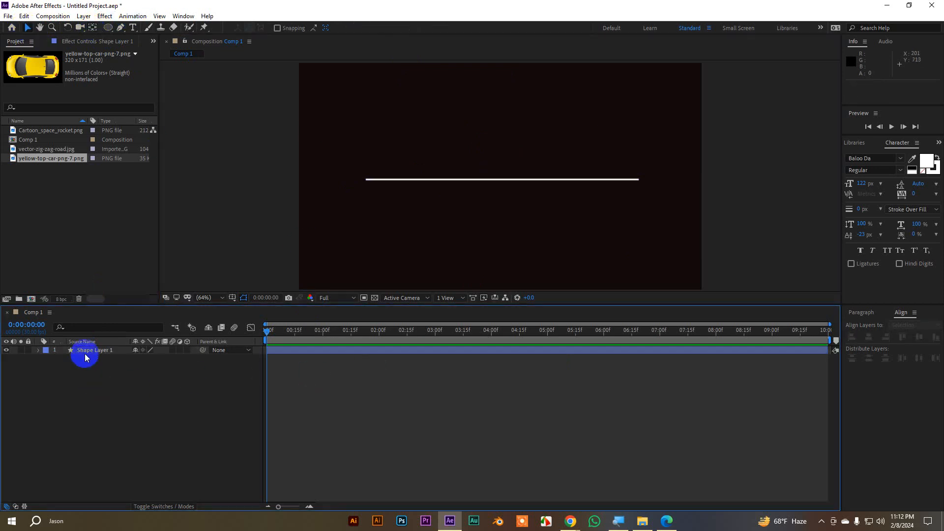
# - Expand Shape Layer 1 and add a Trim Paths operation to its contents
pyautogui.click(85, 353)
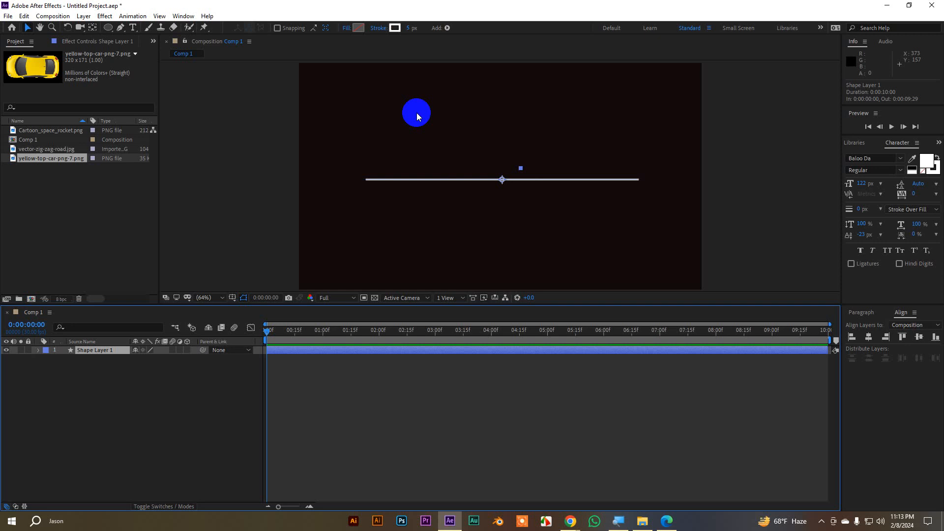
pyautogui.click(39, 351)
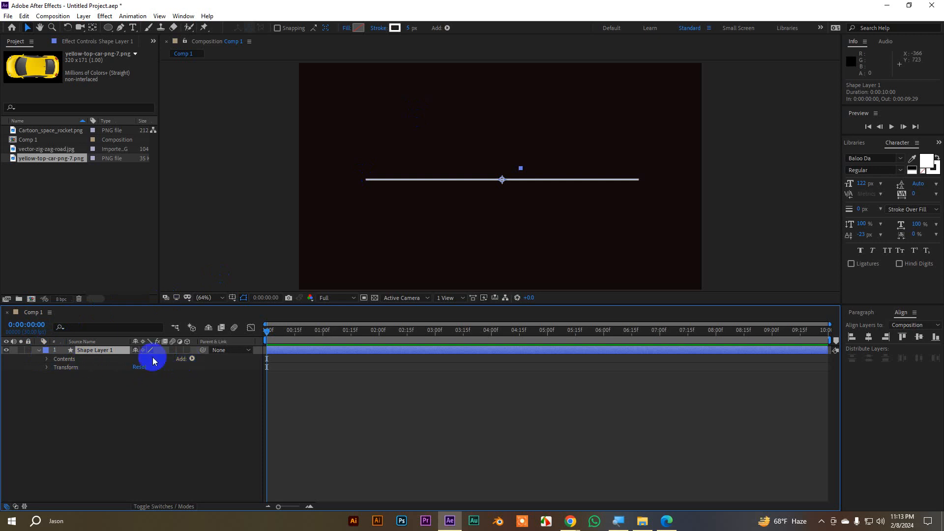
pyautogui.click(192, 359)
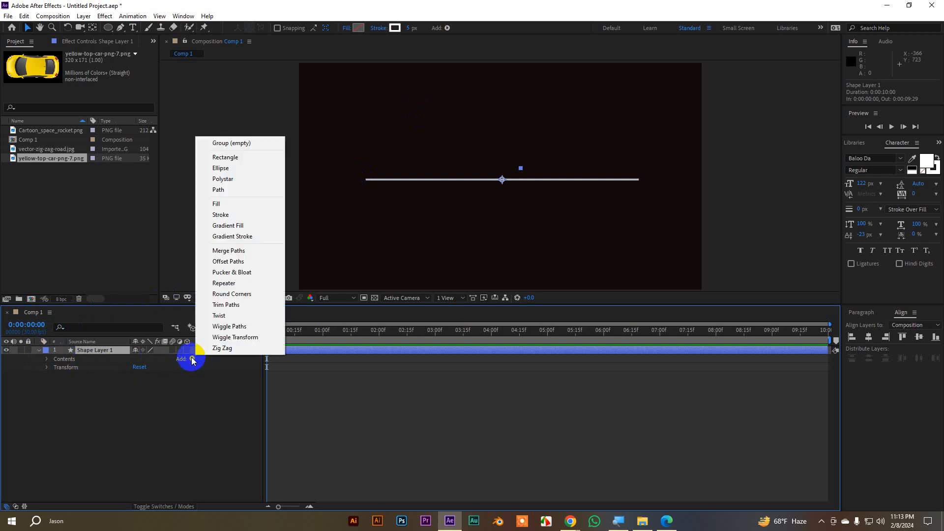
pyautogui.click(232, 306)
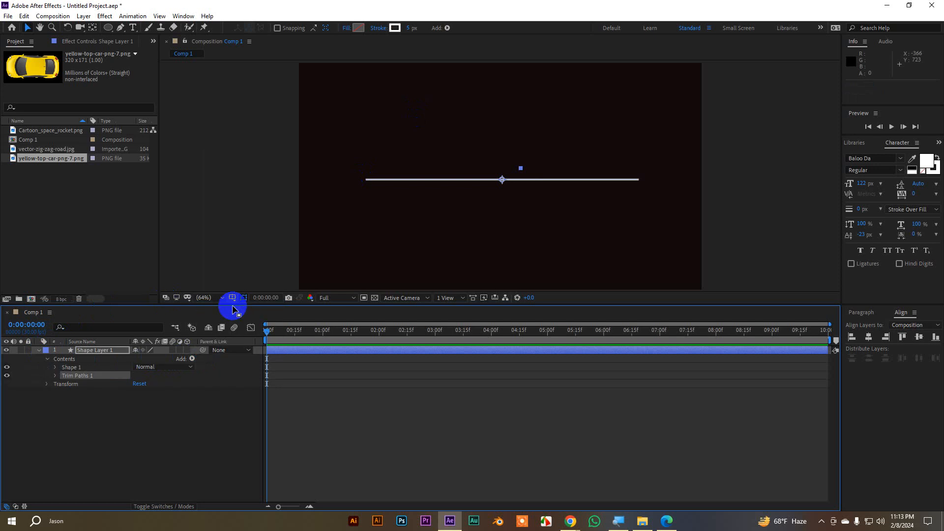
# - Increase the line's stroke width to 52 px and expand the Trim Paths 1 properties
pyautogui.click(413, 28)
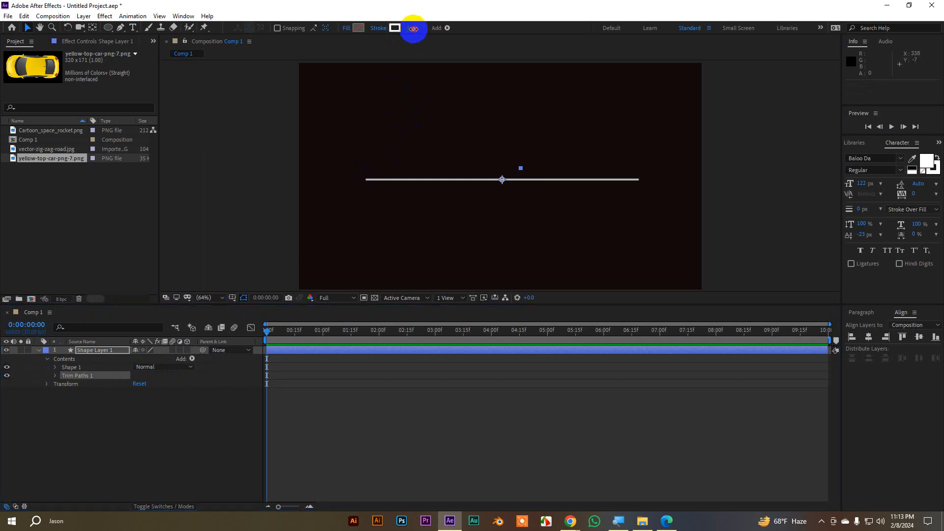
pyautogui.moveTo(413, 29)
pyautogui.mouseDown()
pyautogui.moveTo(441, 25)
pyautogui.moveTo(438, 34)
pyautogui.mouseUp()
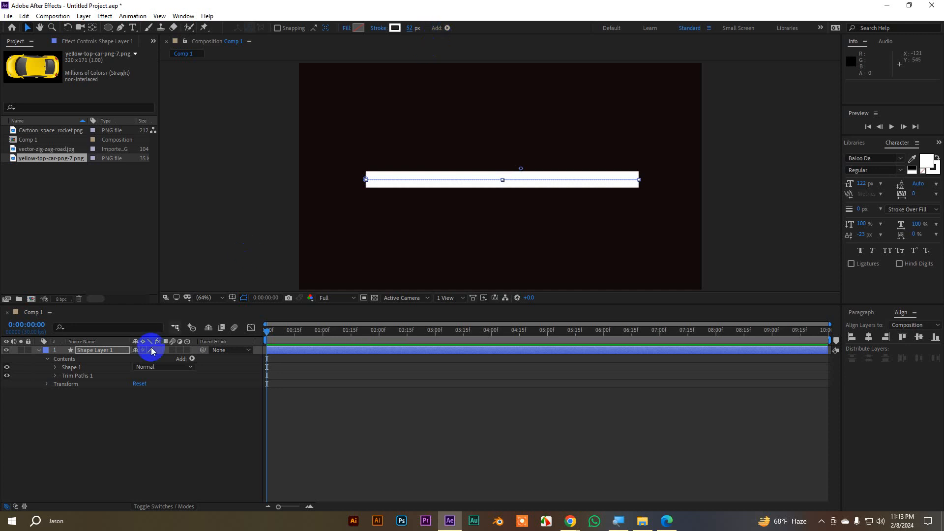
pyautogui.click(55, 376)
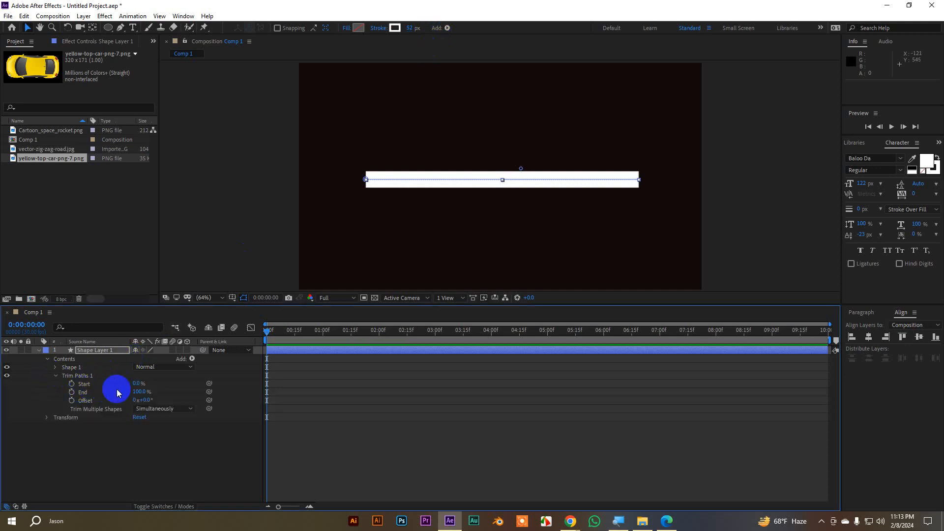
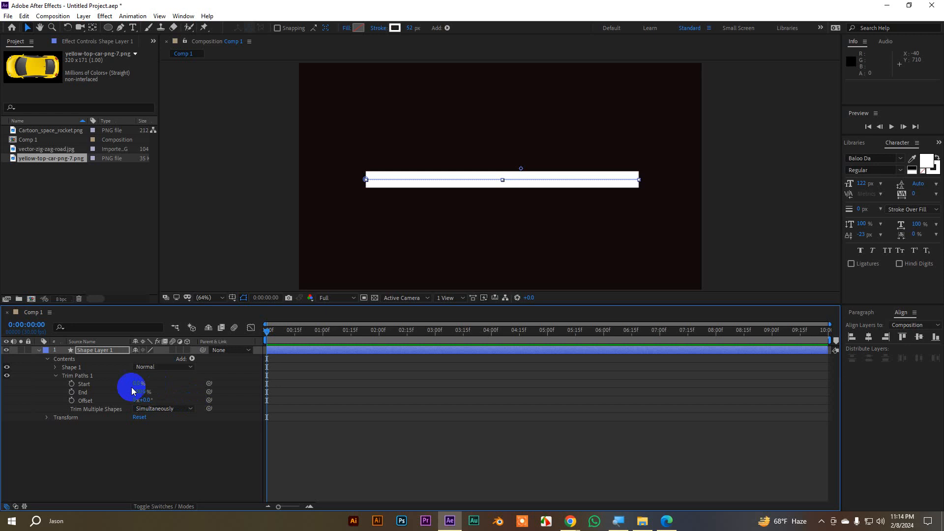
# - Set the Trim Paths End to 20%, try an Offset of 150°, and undo the offset
pyautogui.click(145, 393)
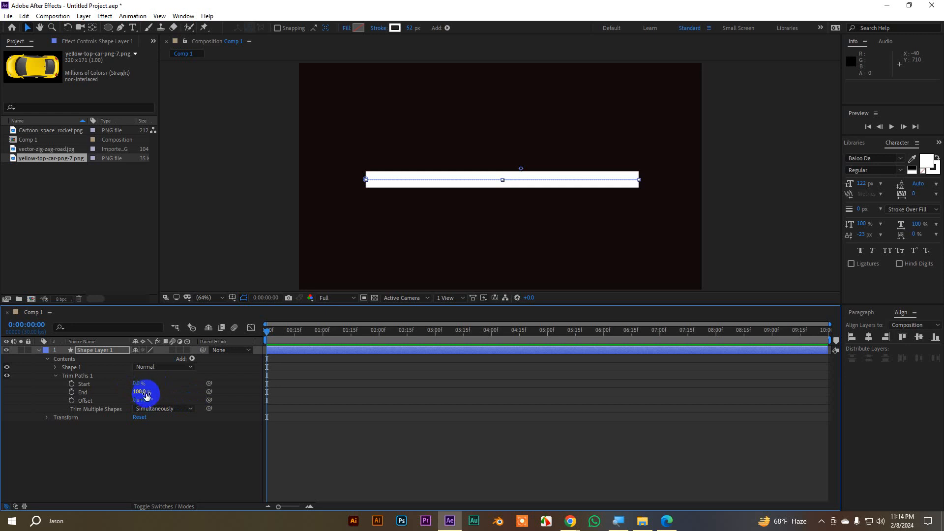
pyautogui.press('Return')
pyautogui.moveTo(146, 391); pyautogui.dragTo(120, 397)
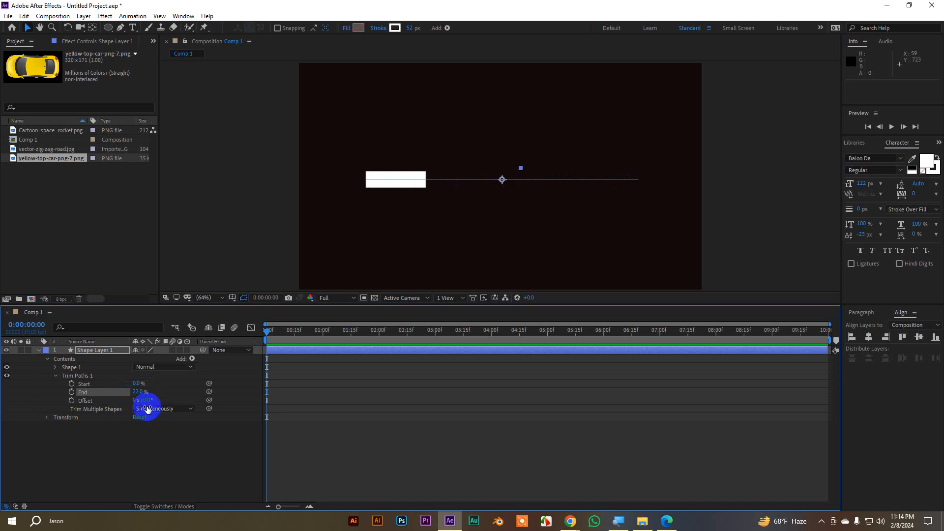
pyautogui.click(140, 392)
pyautogui.write('20')
pyautogui.press('Return')
pyautogui.moveTo(143, 400); pyautogui.dragTo(247, 430)
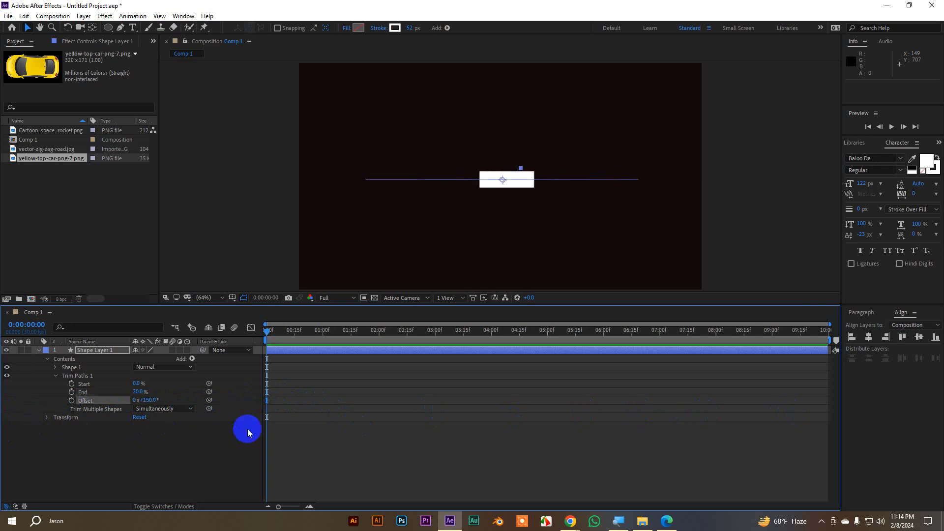
pyautogui.hotkey('ctrl', 'z')
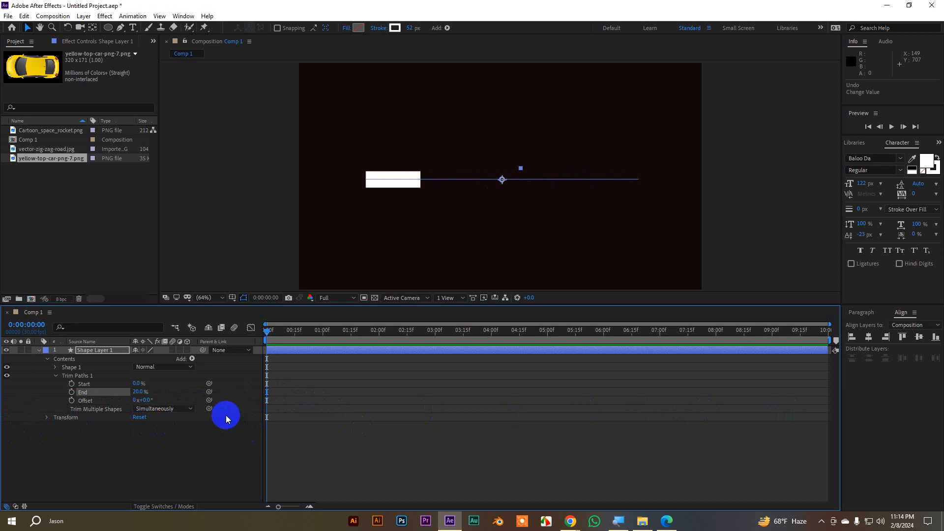
# - Set the Trim Paths End to 0% and add a keyframe for it at 0:00:00:00
pyautogui.moveTo(140, 392); pyautogui.dragTo(69, 394)
pyautogui.click(335, 400)
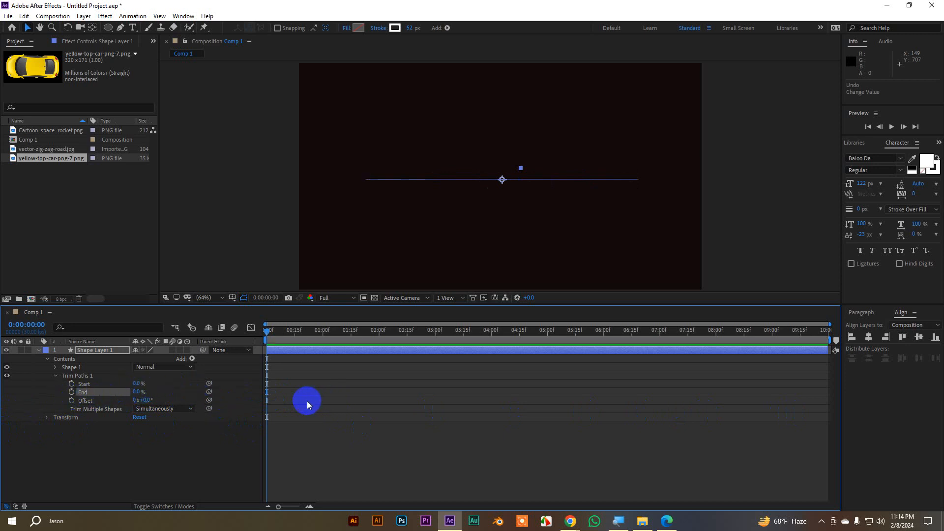
pyautogui.click(71, 393)
pyautogui.click(400, 412)
# - Keyframe the Trim Paths End at 100% at 0:00:00:20
pyautogui.hotkey('shift', 'pagedown')
pyautogui.hotkey('shift', 'pagedown')
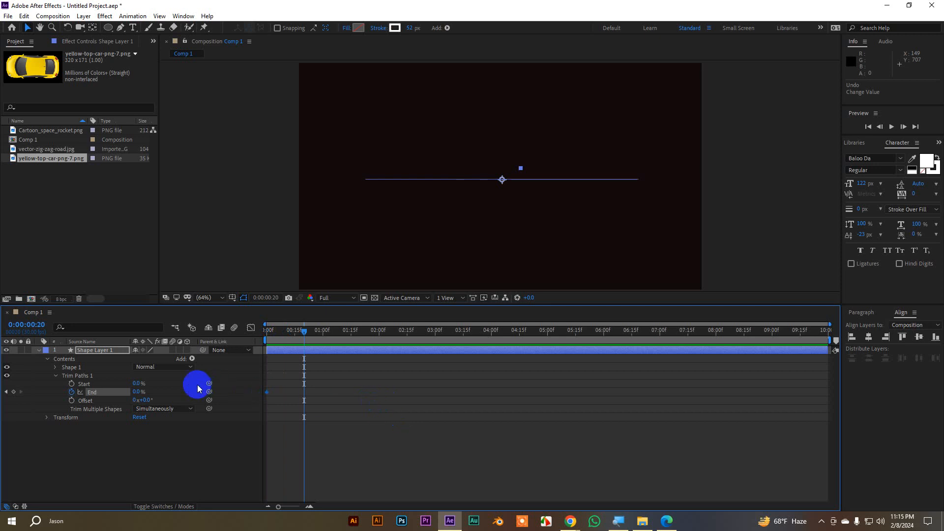
pyautogui.click(134, 392)
pyautogui.write('100')
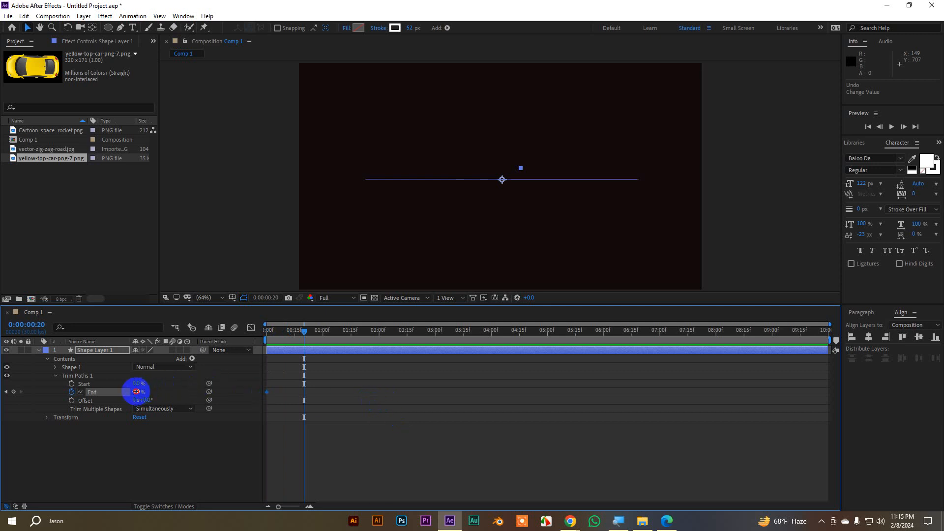
pyautogui.click(462, 392)
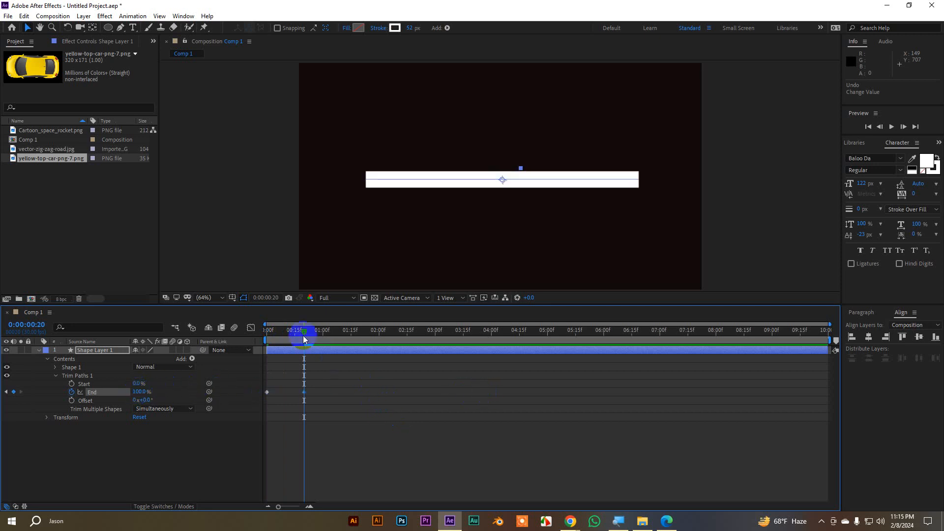
# - Preview the line's Trim Paths animation from the start of the composition
pyautogui.moveTo(306, 331); pyautogui.dragTo(186, 332)
pyautogui.click(398, 451)
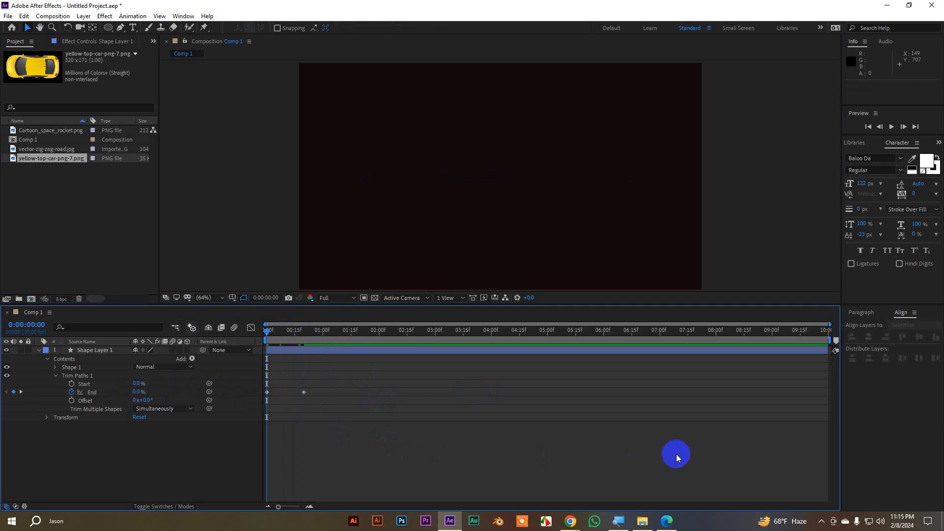
pyautogui.press('space')
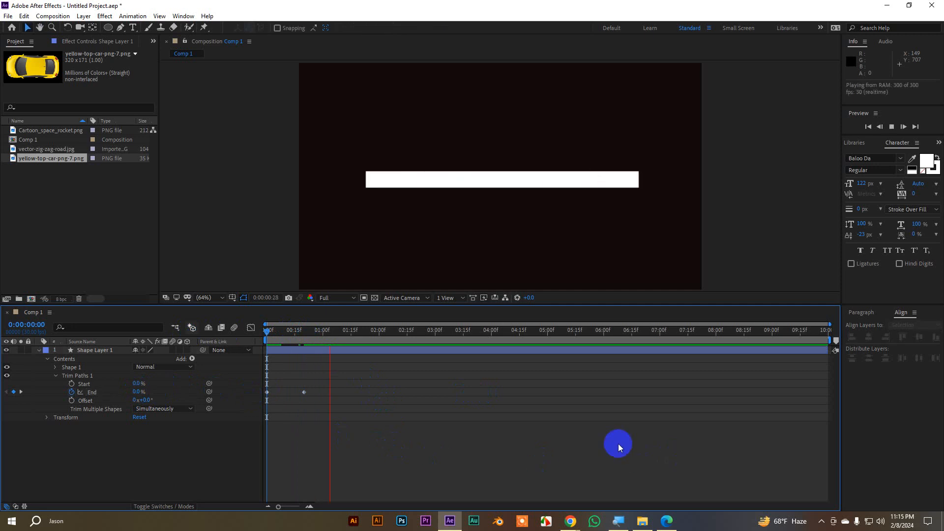
pyautogui.press('space')
pyautogui.moveTo(347, 331); pyautogui.dragTo(263, 392)
pyautogui.press('space')
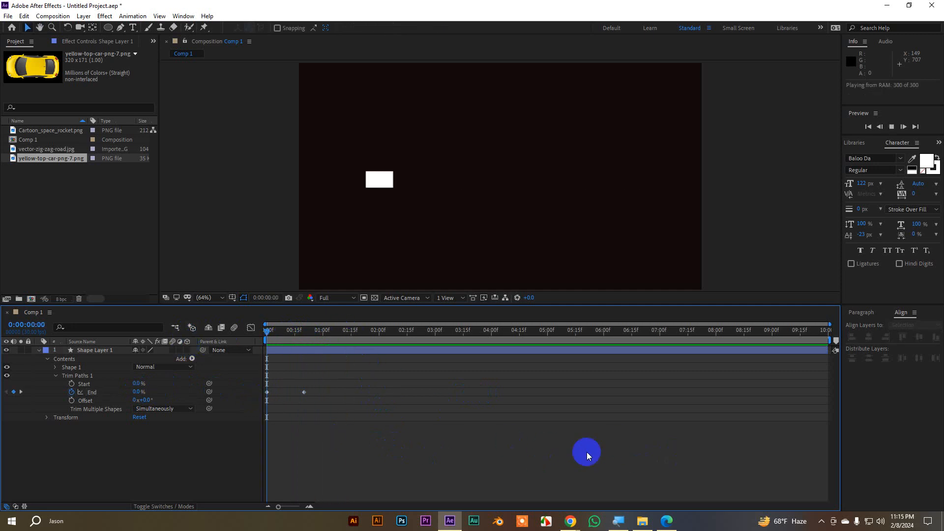
pyautogui.press('space')
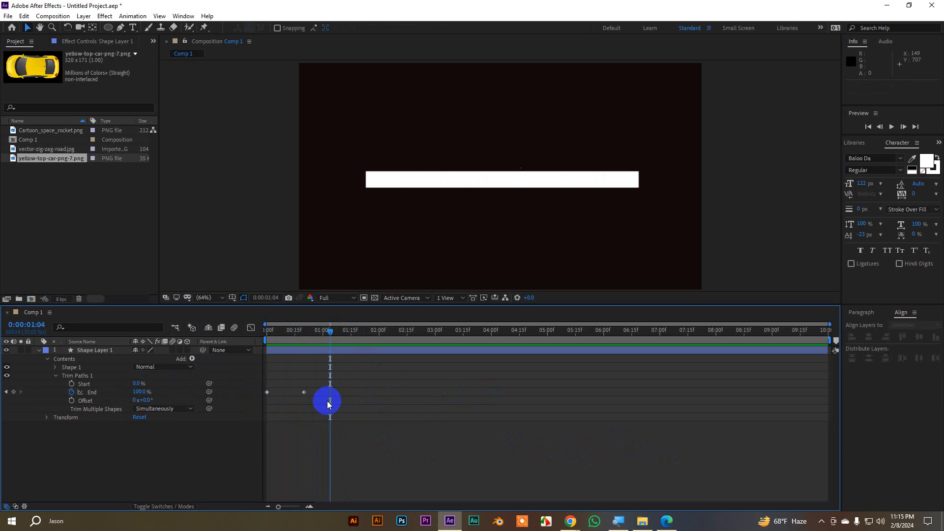
# - Shift both End keyframes so the first sits at 0:00:00:25, and apply Easy Ease to them
pyautogui.moveTo(324, 405)
pyautogui.mouseDown()
pyautogui.moveTo(253, 382)
pyautogui.moveTo(315, 394)
pyautogui.mouseUp()
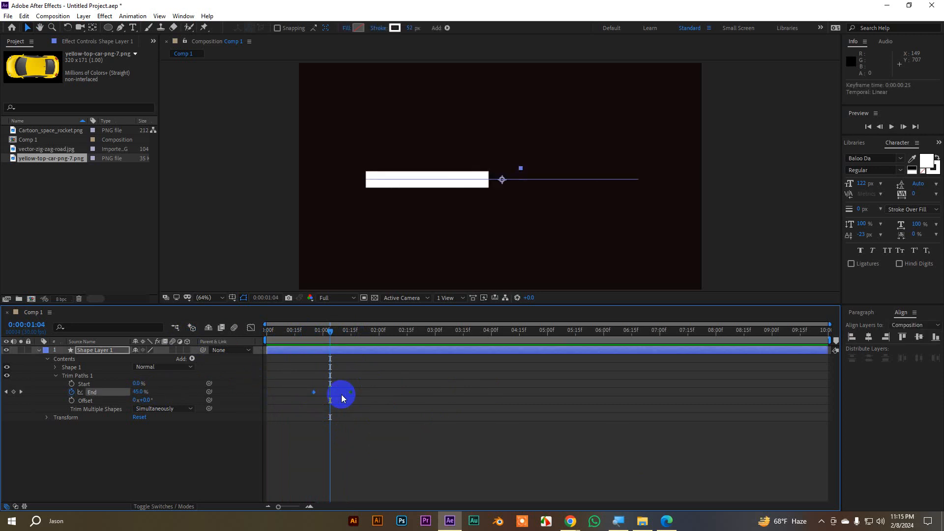
pyautogui.press('F9')
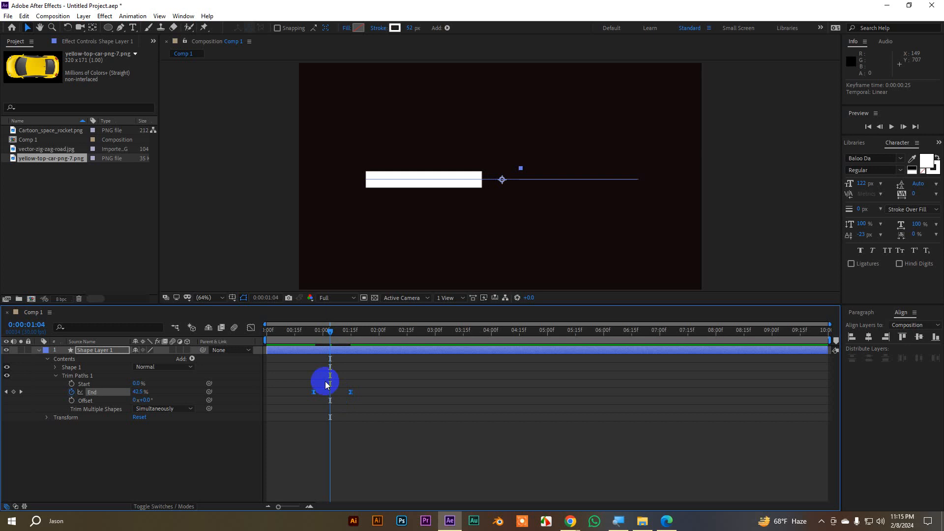
# - Reshape the End speed graph so it peaks early and eases out slowly toward the second keyframe
pyautogui.click(251, 328)
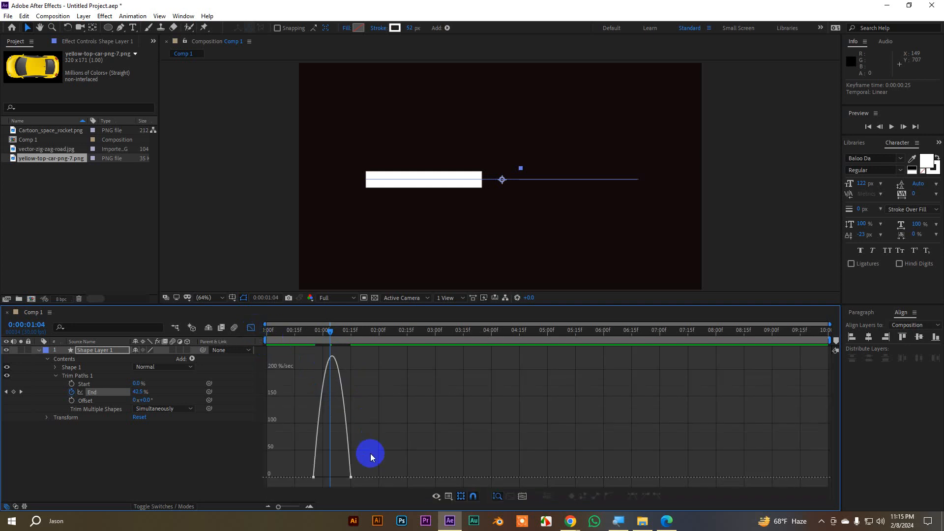
pyautogui.moveTo(370, 457); pyautogui.dragTo(335, 482)
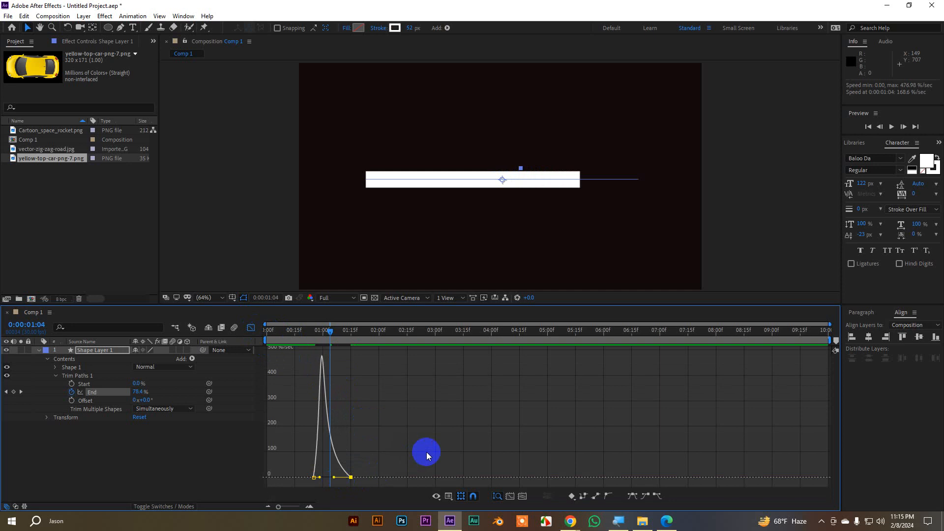
pyautogui.click(251, 328)
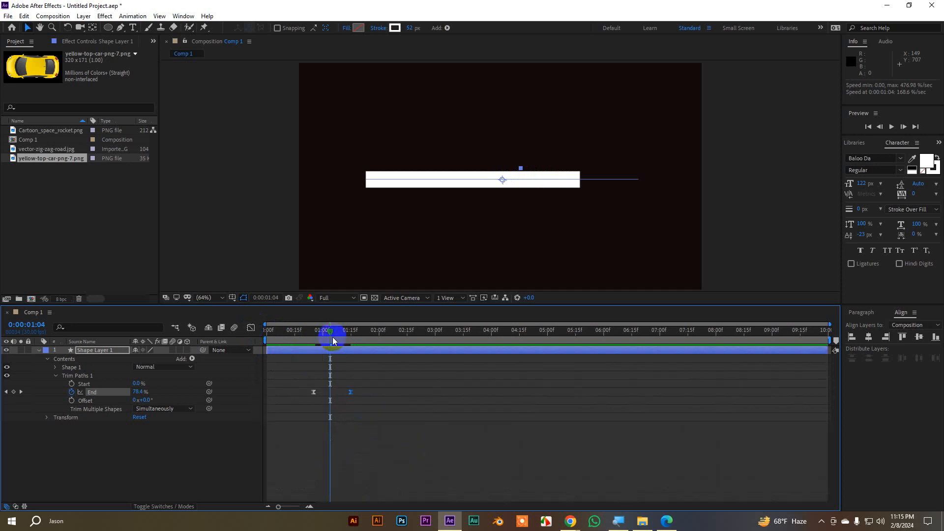
# - Preview the eased line animation several times from just before its first keyframe
pyautogui.moveTo(333, 340); pyautogui.dragTo(290, 332)
pyautogui.press('space')
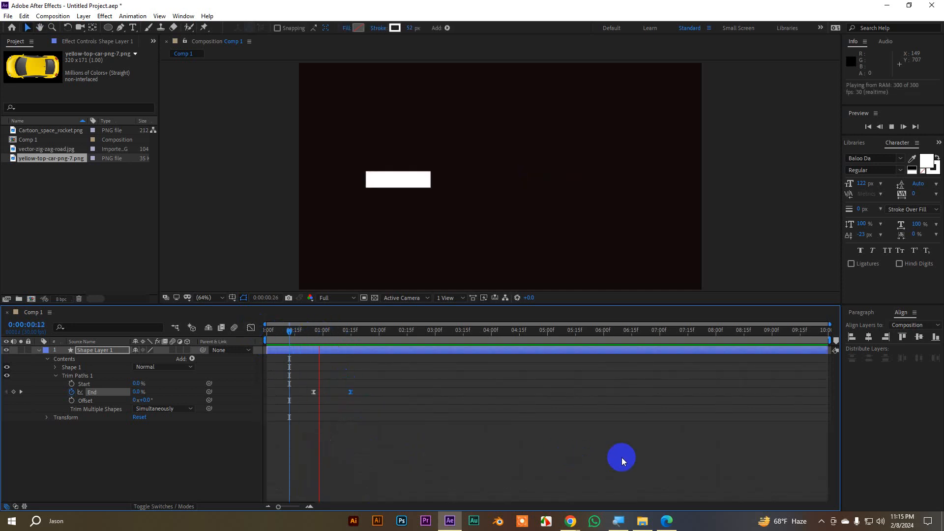
pyautogui.moveTo(388, 332); pyautogui.dragTo(296, 346)
pyautogui.press('space')
pyautogui.press('space')
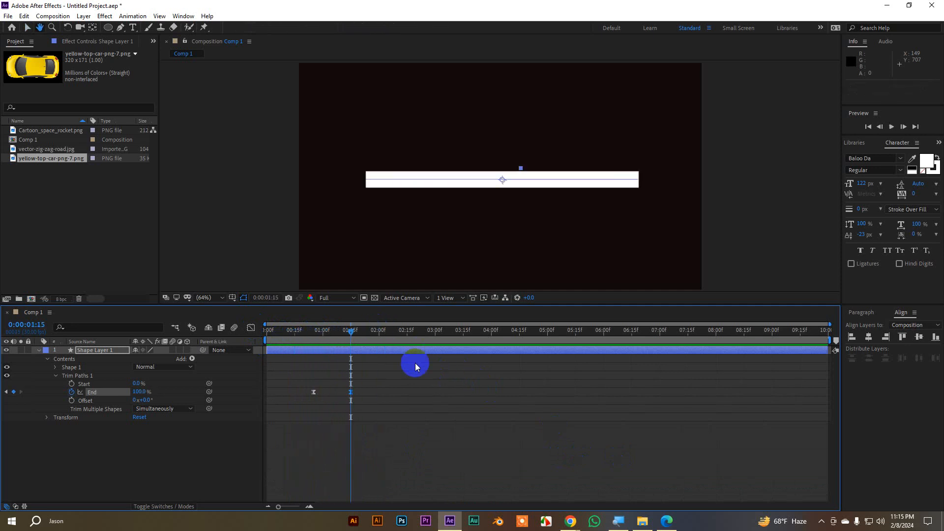
pyautogui.moveTo(353, 331); pyautogui.dragTo(292, 343)
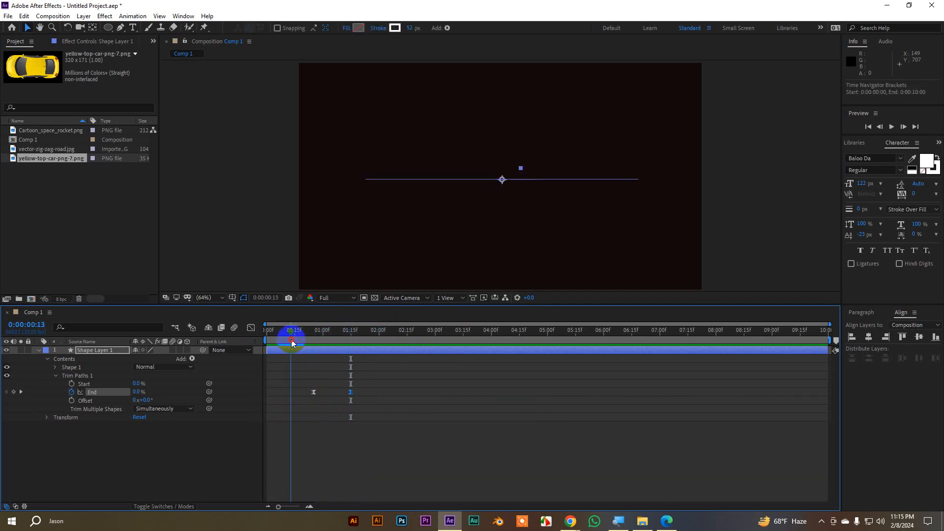
pyautogui.press('space')
pyautogui.press('space')
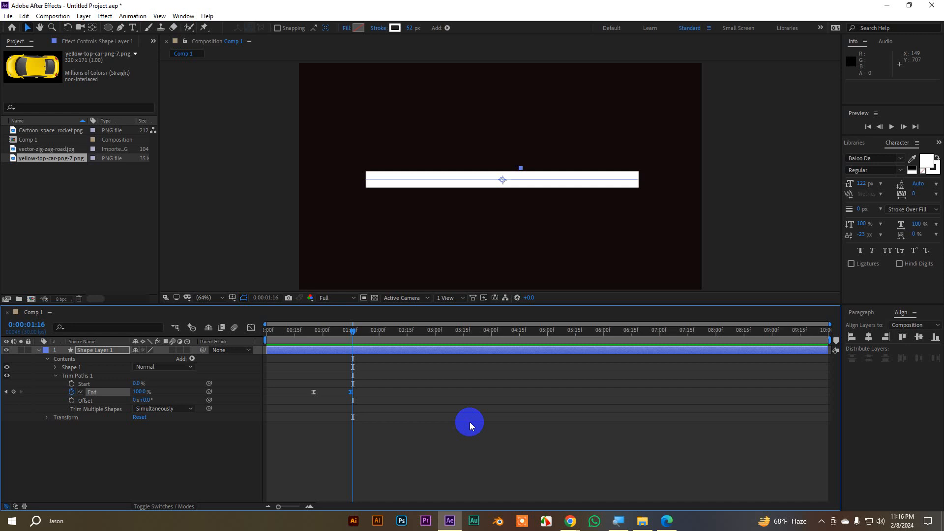
# - Delete Shape Layer 1 together with its Trim Paths animation
pyautogui.press('Delete')
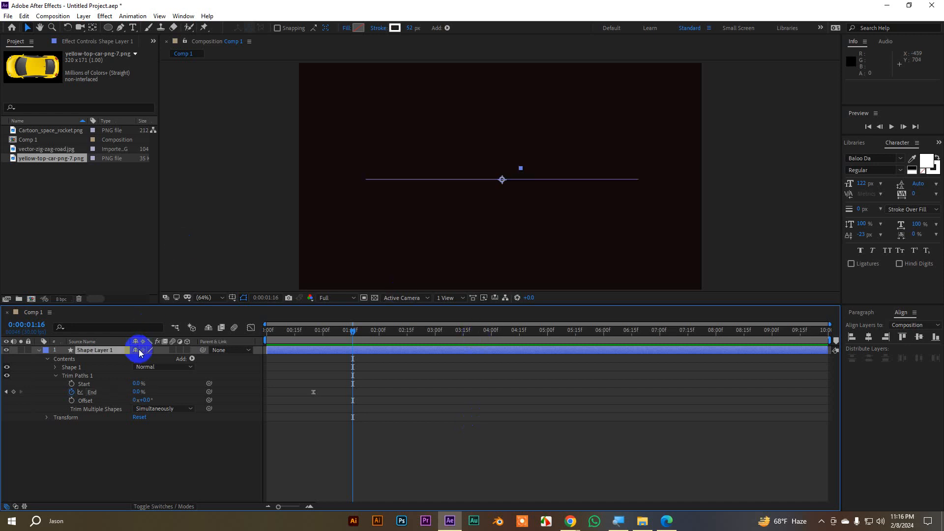
pyautogui.press('Delete')
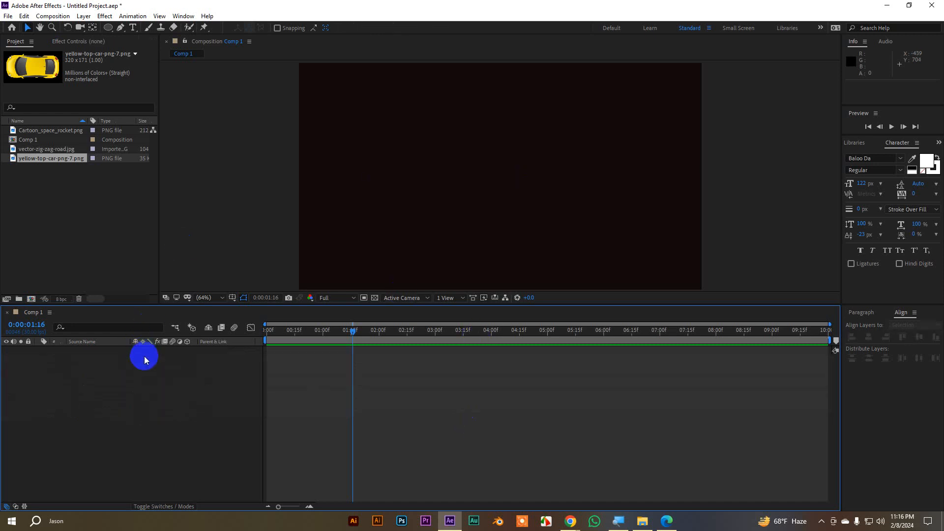
# - Draw a winding six-point Pen path across the composition, from beyond its right edge to beyond its left edge
pyautogui.click(120, 27)
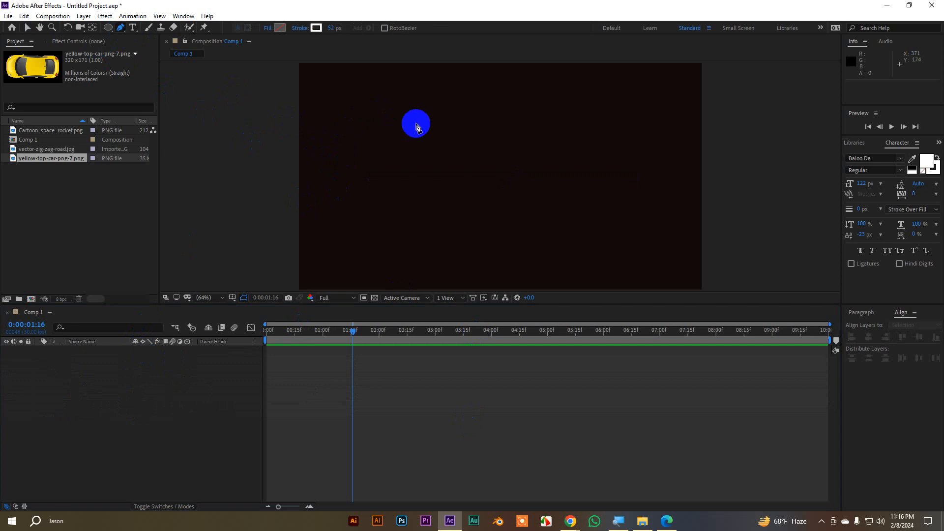
pyautogui.click(752, 138)
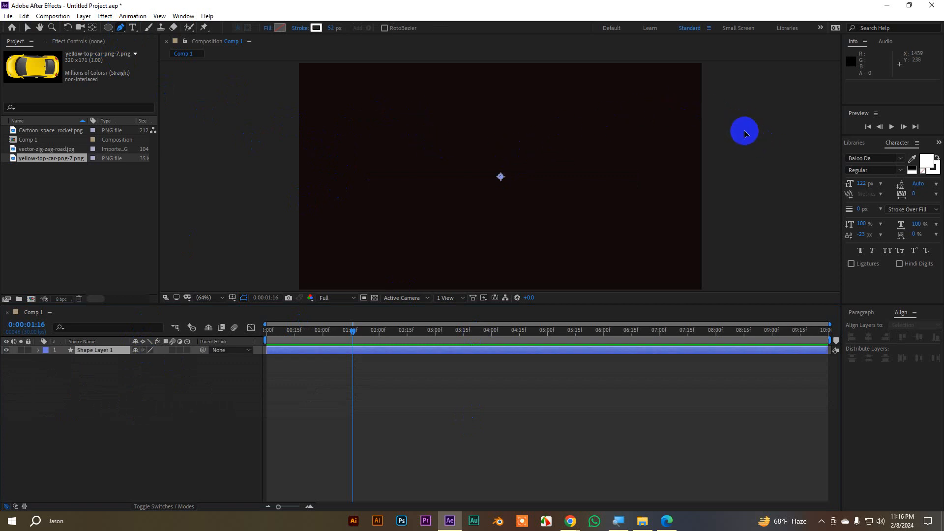
pyautogui.moveTo(614, 104); pyautogui.dragTo(601, 149)
pyautogui.moveTo(569, 205)
pyautogui.mouseDown()
pyautogui.moveTo(534, 225)
pyautogui.moveTo(497, 228)
pyautogui.mouseUp()
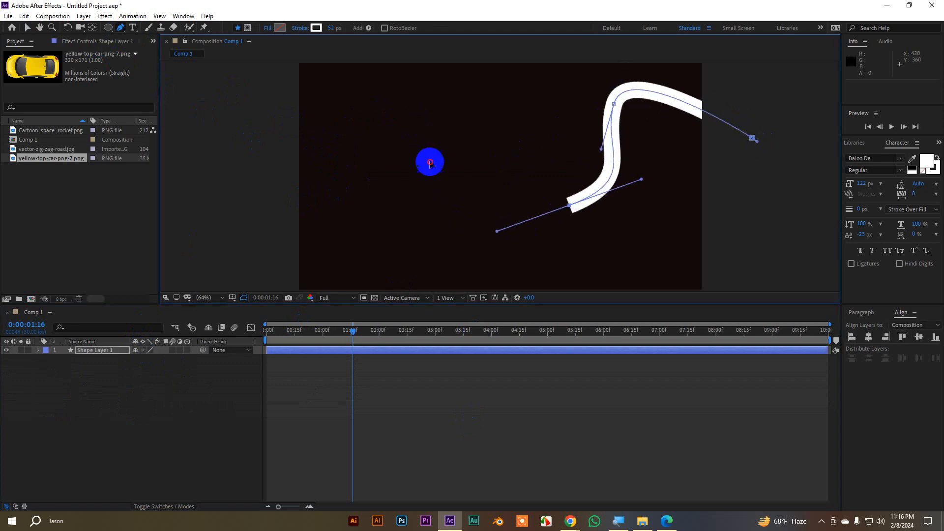
pyautogui.moveTo(429, 169); pyautogui.dragTo(426, 115)
pyautogui.moveTo(336, 94); pyautogui.dragTo(284, 123)
pyautogui.moveTo(245, 156); pyautogui.dragTo(236, 173)
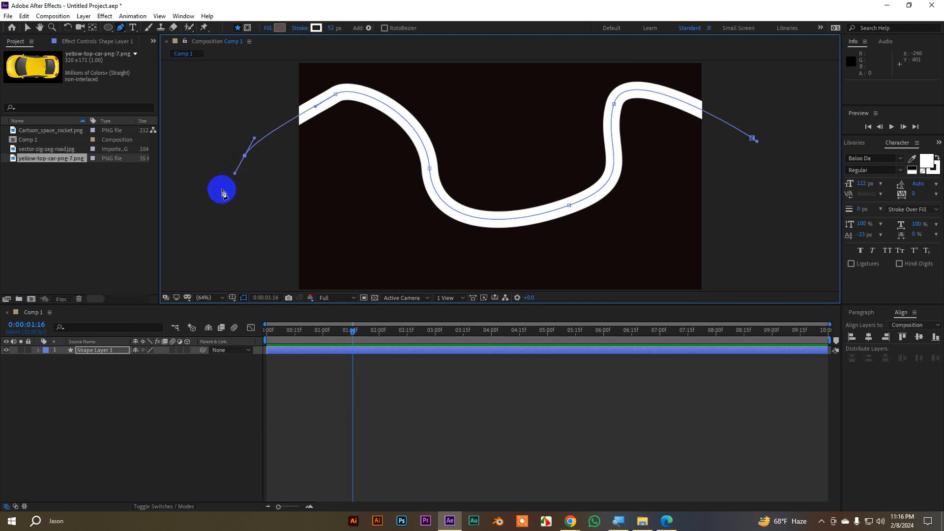
# - Reduce the winding path's stroke width to 8 px and deselect the layer
pyautogui.moveTo(331, 29); pyautogui.dragTo(313, 32)
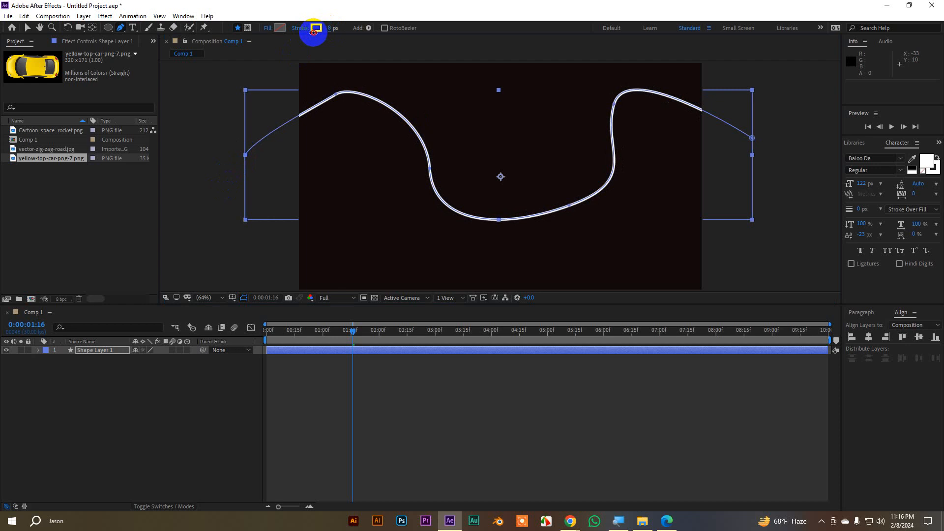
pyautogui.press('v')
pyautogui.click(136, 372)
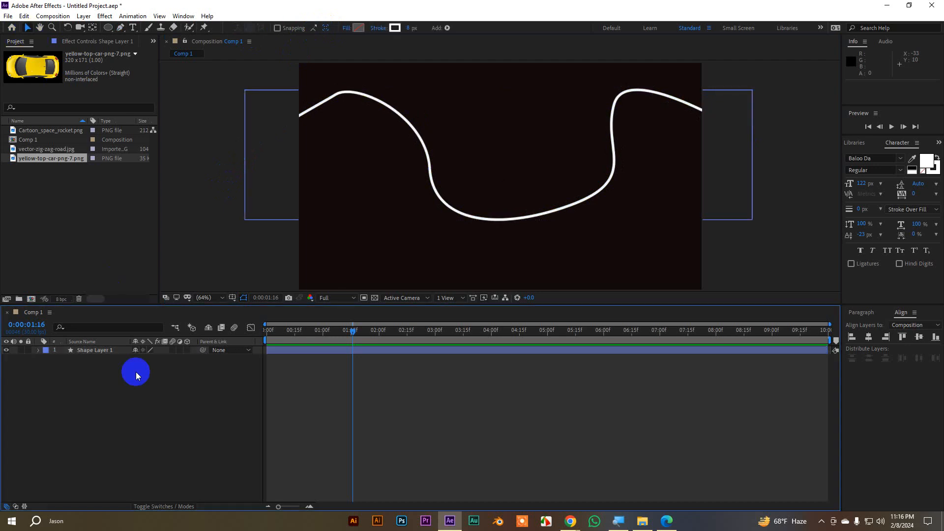
# - Add Cartoon_space_rocket.png to Comp 1 as a layer above Shape Layer 1
pyautogui.click(30, 130)
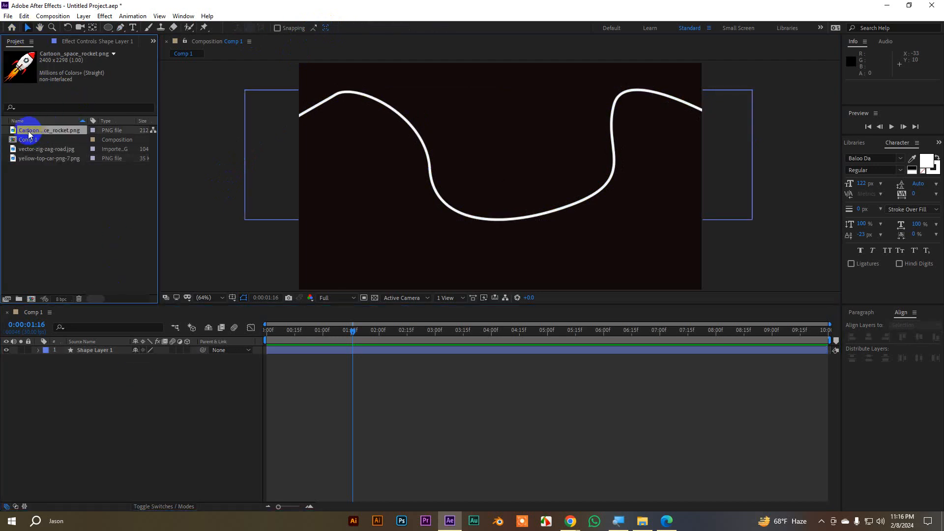
pyautogui.moveTo(28, 134); pyautogui.dragTo(101, 348)
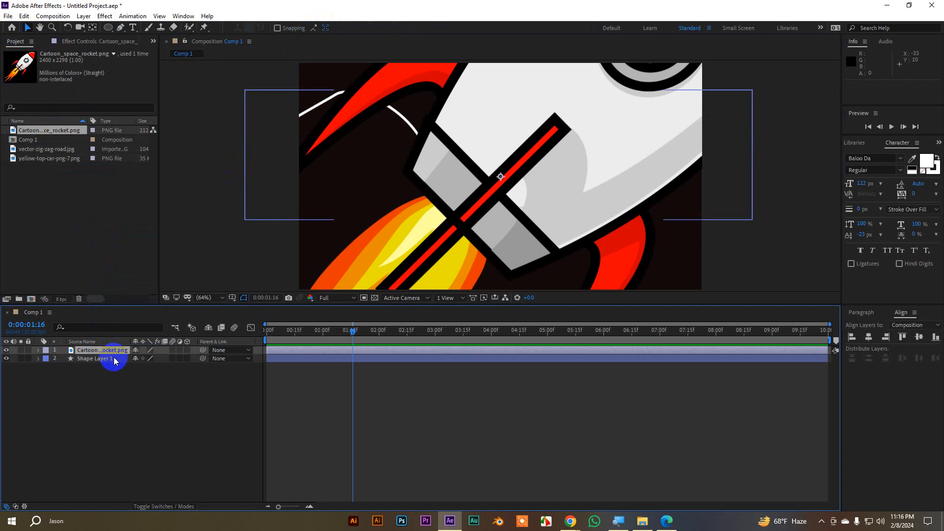
# - Scale the rocket layer down to 4%
pyautogui.press('s')
pyautogui.moveTo(147, 358); pyautogui.dragTo(106, 373)
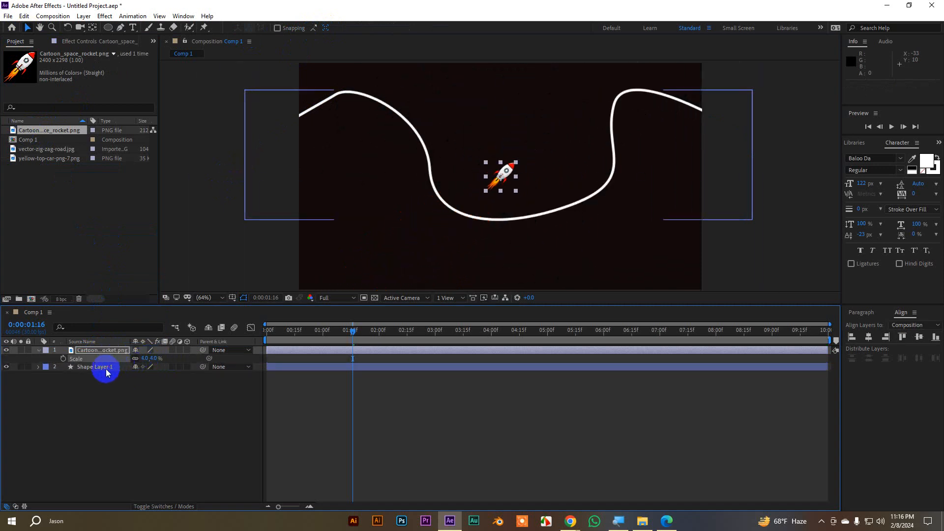
pyautogui.click(38, 350)
# - Expand Shape Layer 1 down to Path 1 inside Shape 1 and copy its Path property
pyautogui.click(82, 360)
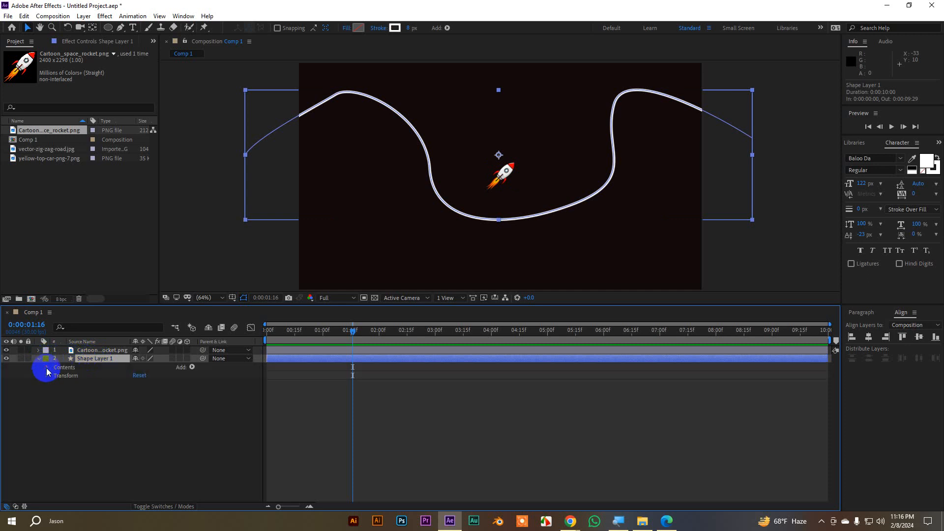
pyautogui.click(47, 368)
pyautogui.click(56, 376)
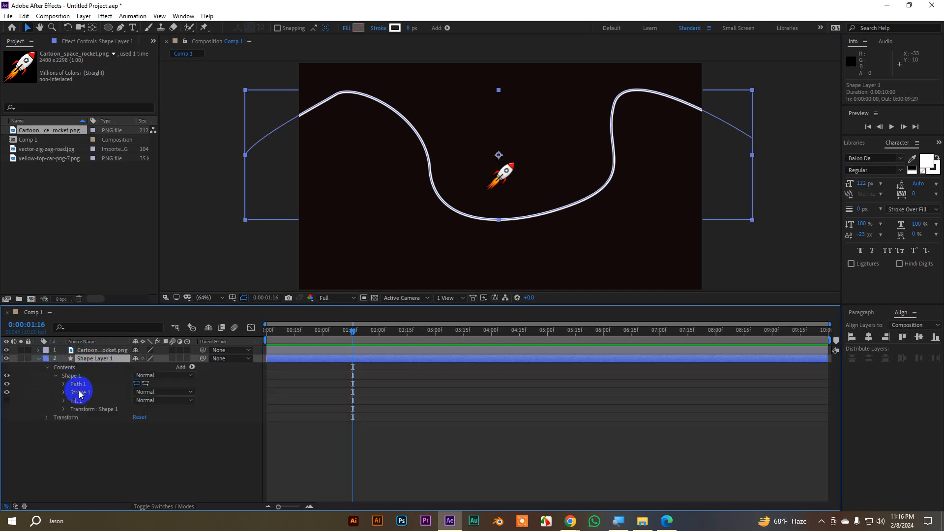
pyautogui.click(63, 385)
pyautogui.click(63, 385)
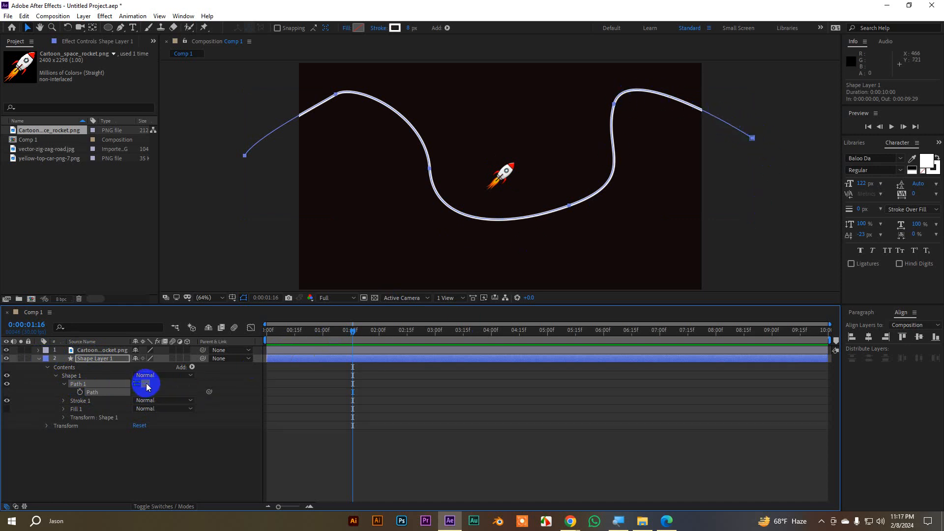
pyautogui.rightClick(91, 396)
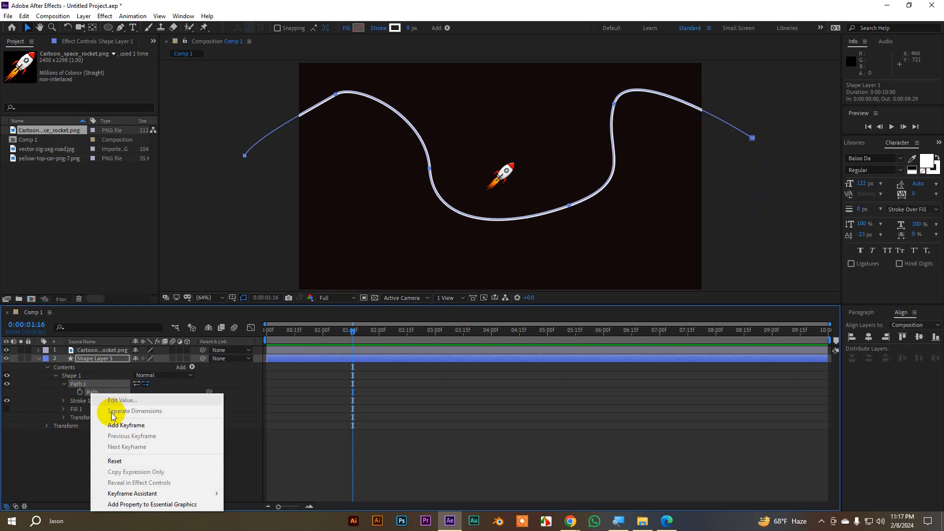
pyautogui.click(89, 395)
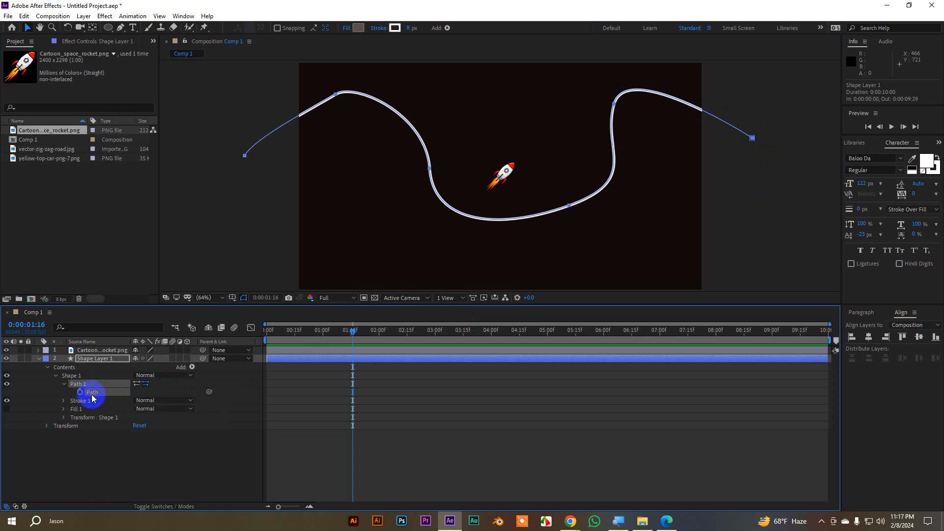
# - Paste the copied path into the rocket layer's Position at 0:00:00:00 and check its motion along the line
pyautogui.click(93, 351)
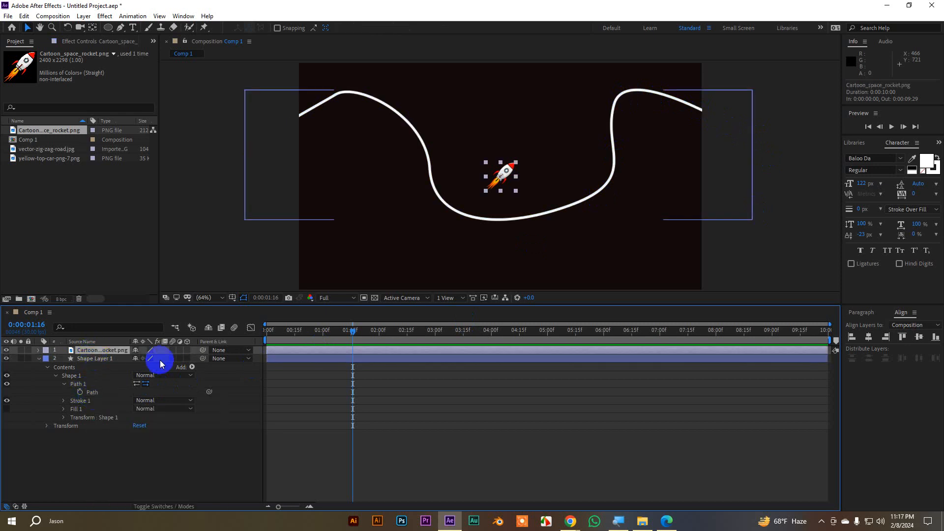
pyautogui.moveTo(353, 330); pyautogui.dragTo(239, 337)
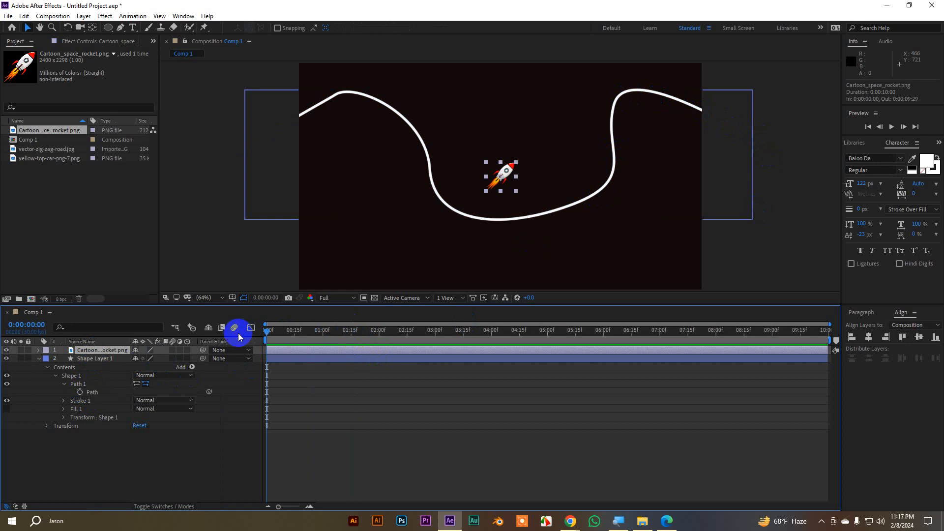
pyautogui.press('p')
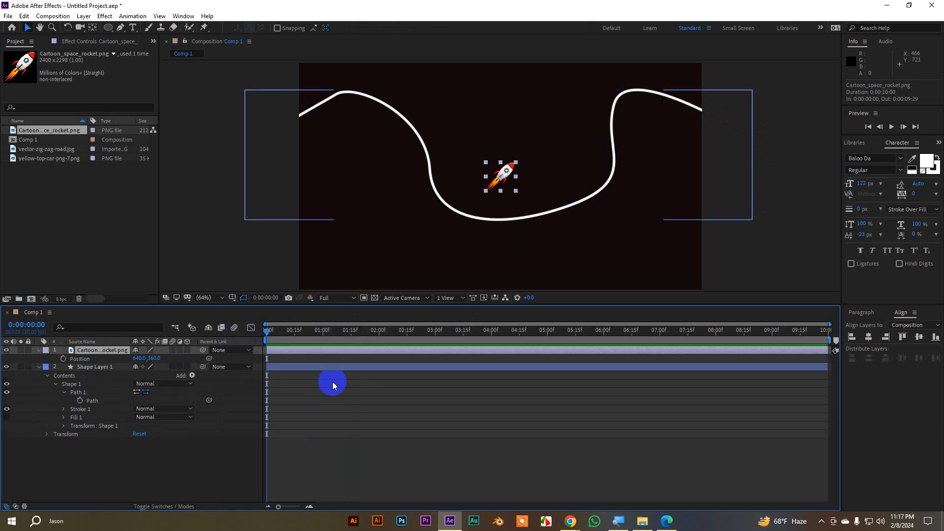
pyautogui.click(81, 359)
pyautogui.hotkey('ctrl', 'v')
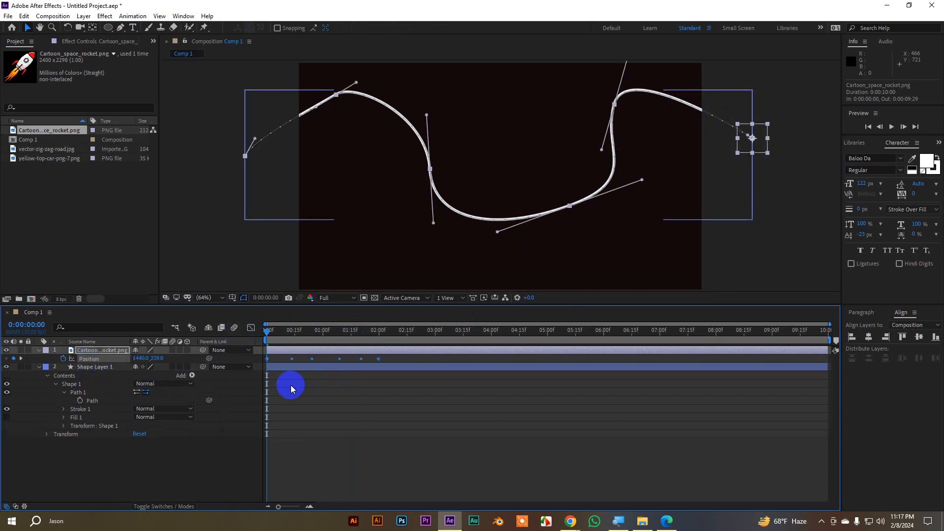
pyautogui.moveTo(276, 334); pyautogui.dragTo(324, 339)
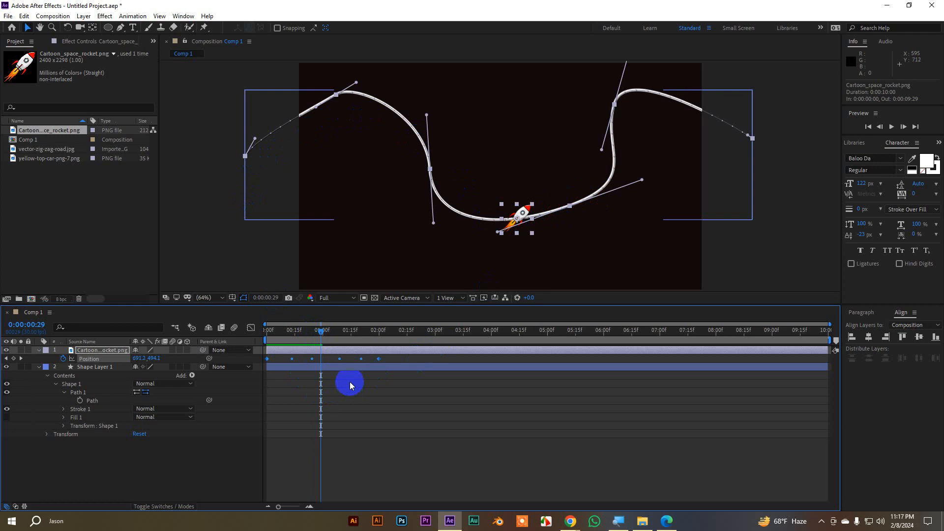
# - Stretch the rocket's Position keyframes so the last one falls near the composition's end, and preview the motion
pyautogui.moveTo(391, 361); pyautogui.dragTo(265, 361)
pyautogui.moveTo(380, 360); pyautogui.dragTo(819, 363)
pyautogui.moveTo(369, 330); pyautogui.dragTo(242, 331)
pyautogui.click(352, 410)
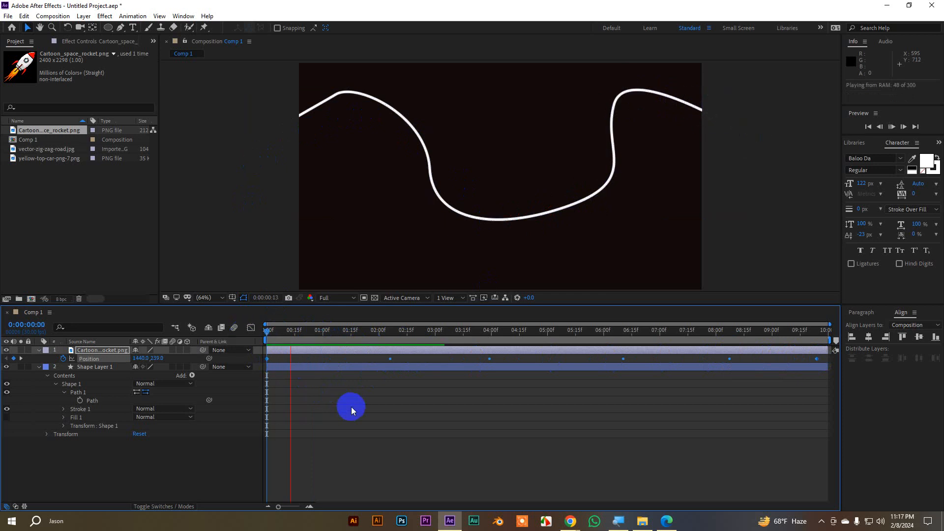
pyautogui.press('space')
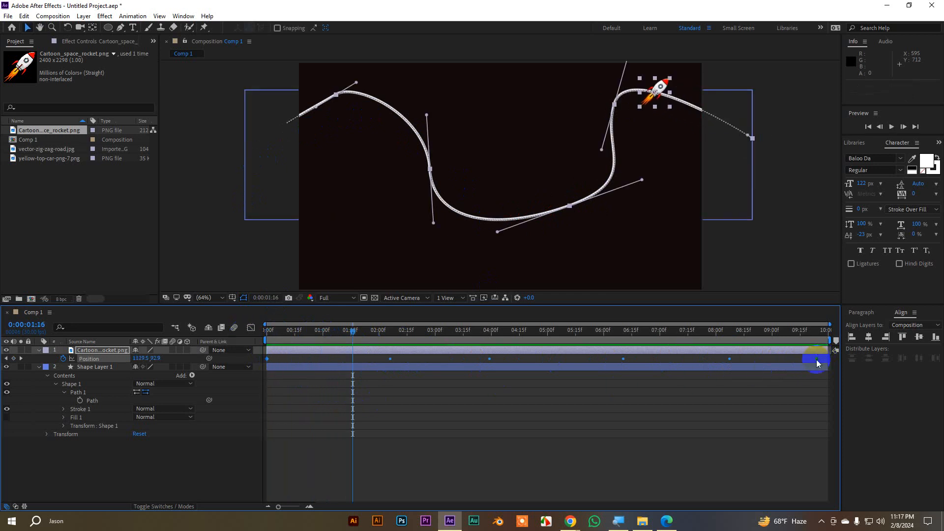
# - Compress the rocket's Position keyframes so the flight speeds up and ends at 0:00:04:15
pyautogui.moveTo(818, 362); pyautogui.dragTo(561, 362)
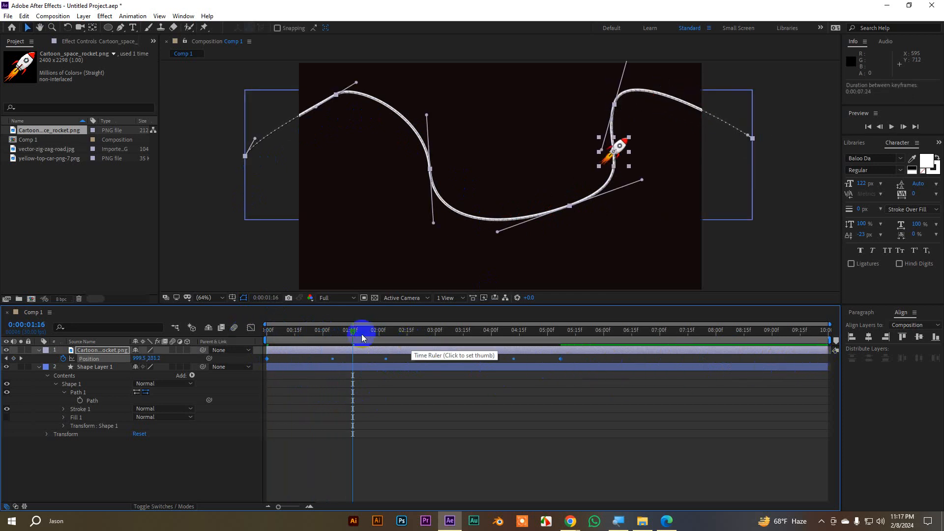
pyautogui.press('Home')
pyautogui.press('space')
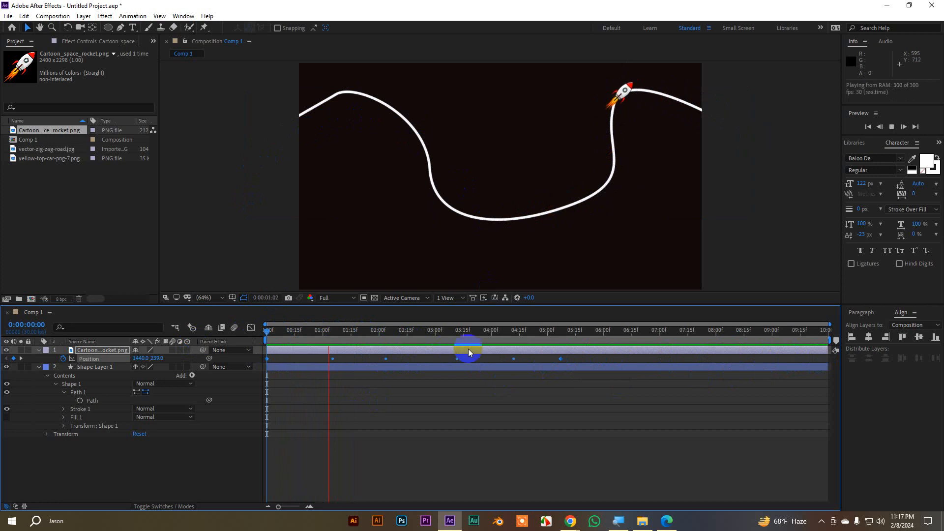
pyautogui.moveTo(561, 359); pyautogui.dragTo(508, 407)
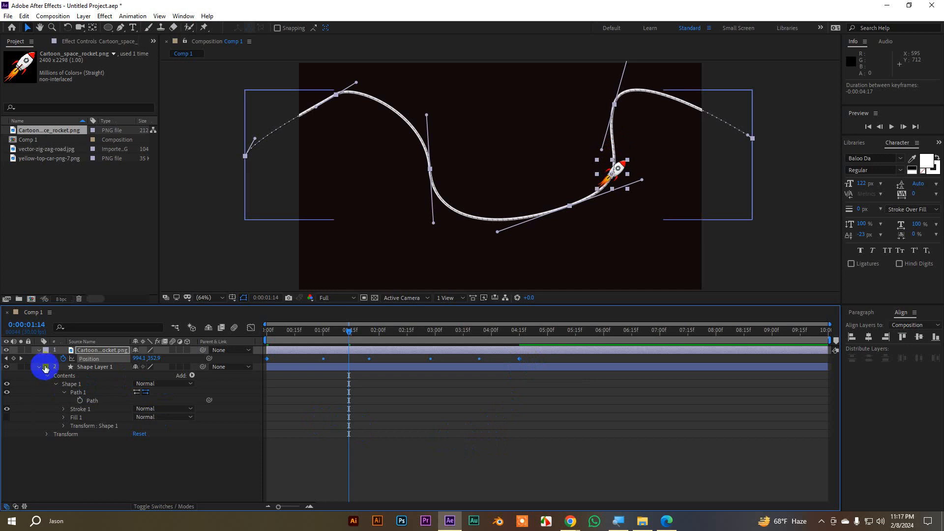
# - Set the rocket layer's Auto-Orientation to Orient Along Path
pyautogui.click(99, 350)
pyautogui.rightClick(98, 350)
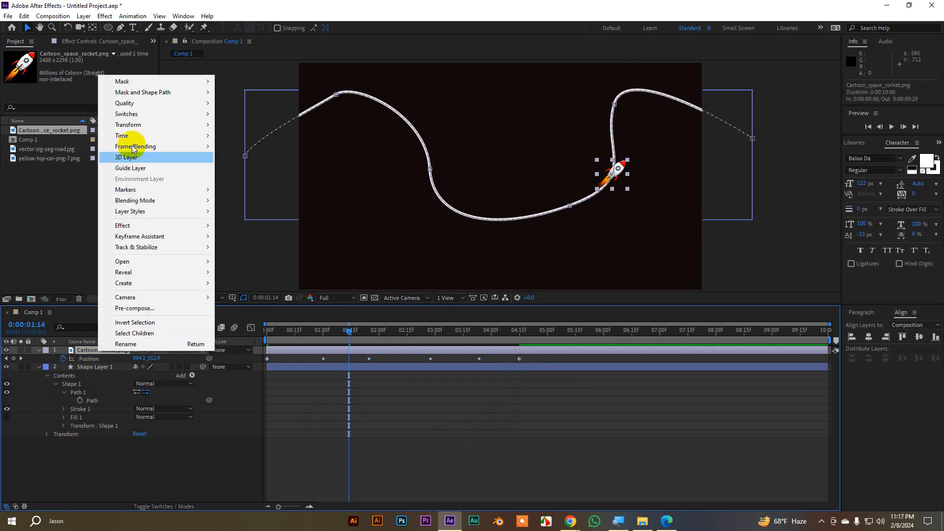
pyautogui.moveTo(126, 126)
pyautogui.click(247, 294)
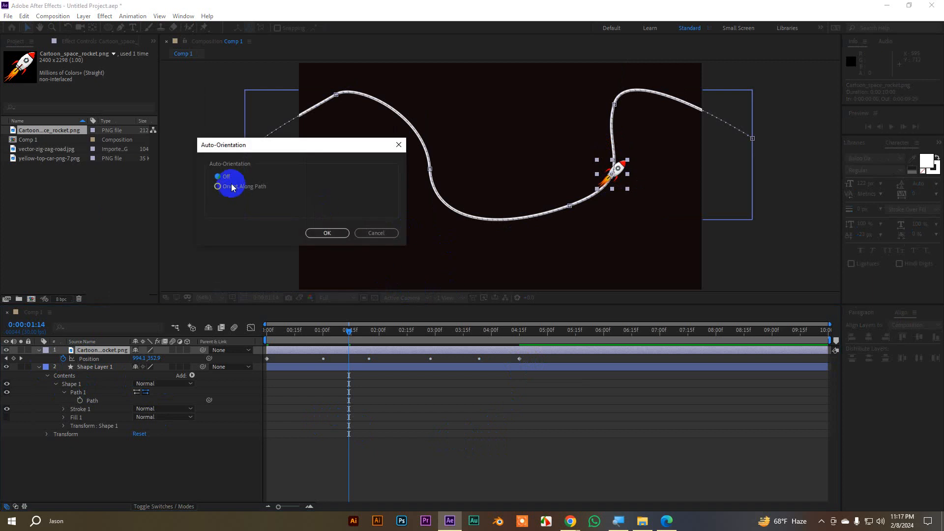
pyautogui.click(232, 189)
pyautogui.click(324, 233)
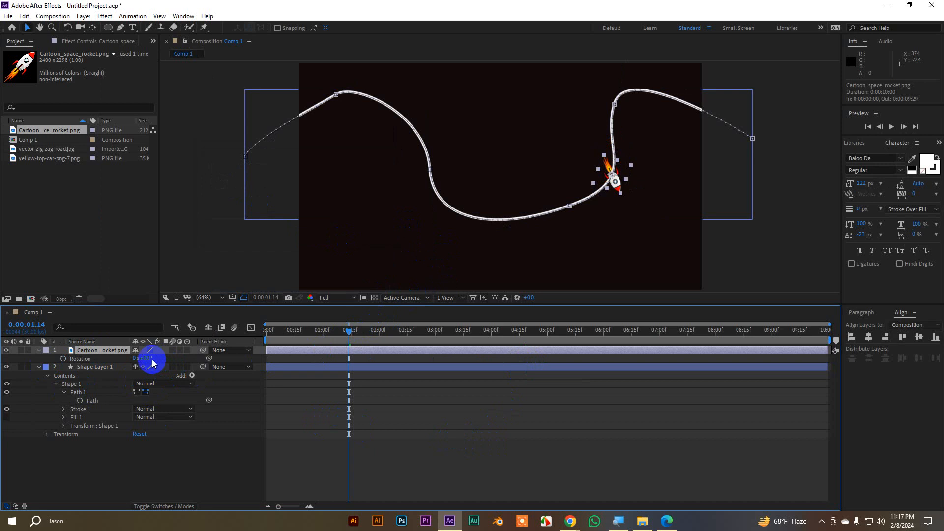
# - Set the rocket layer's Rotation to 43° so its nose points along the travel direction, checking it at different times
pyautogui.press('r')
pyautogui.moveTo(147, 358); pyautogui.dragTo(194, 355)
pyautogui.moveTo(359, 331); pyautogui.dragTo(225, 340)
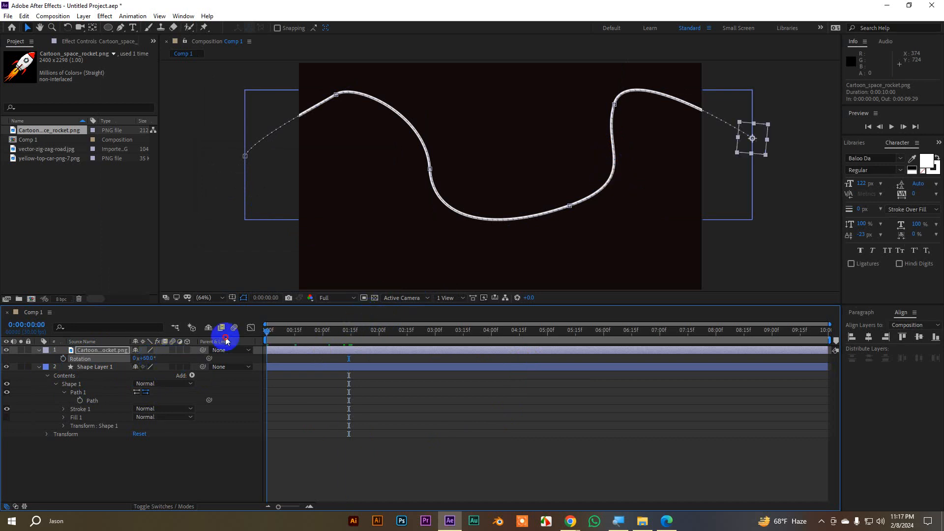
pyautogui.press('space')
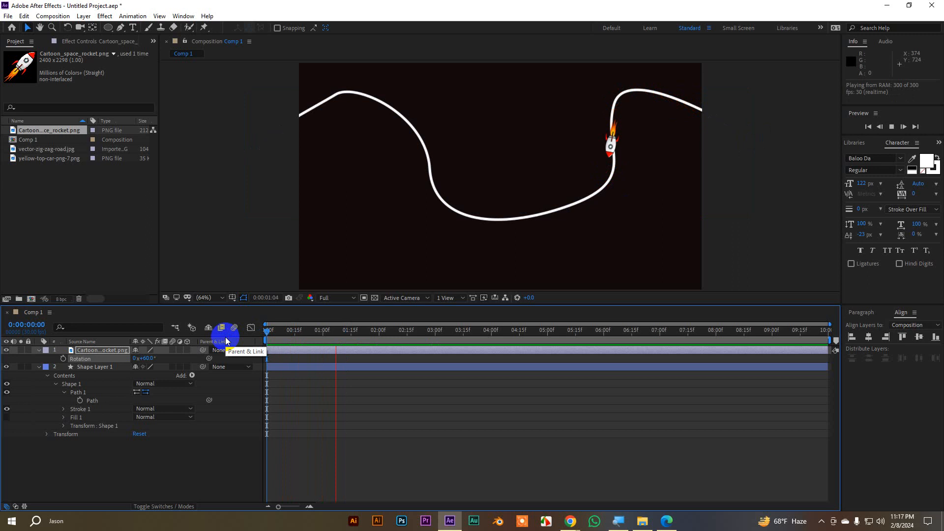
pyautogui.moveTo(346, 330); pyautogui.dragTo(298, 330)
pyautogui.moveTo(148, 358); pyautogui.dragTo(141, 358)
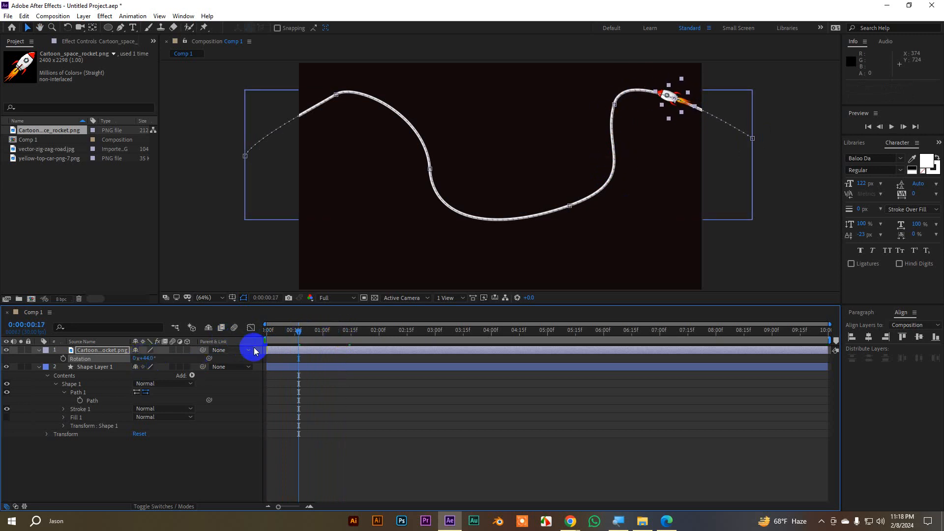
pyautogui.moveTo(299, 331); pyautogui.dragTo(269, 363)
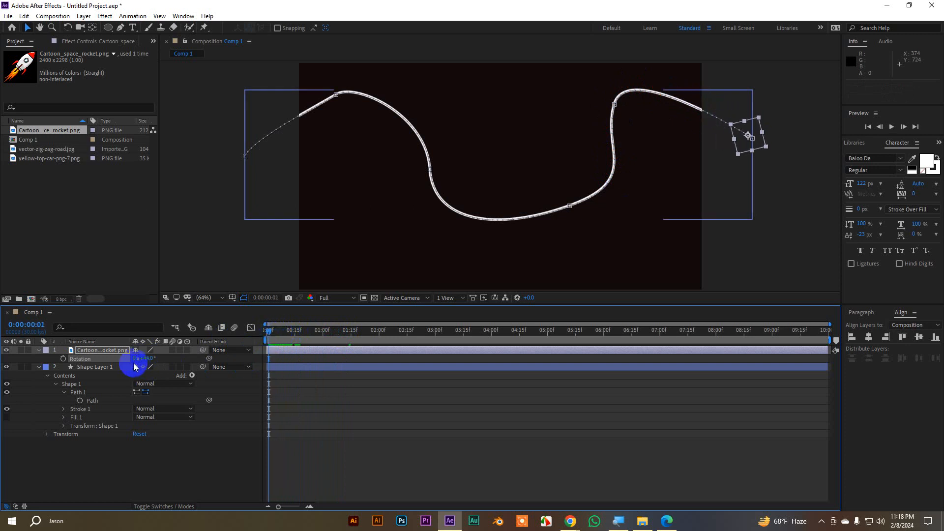
pyautogui.moveTo(148, 358); pyautogui.dragTo(147, 354)
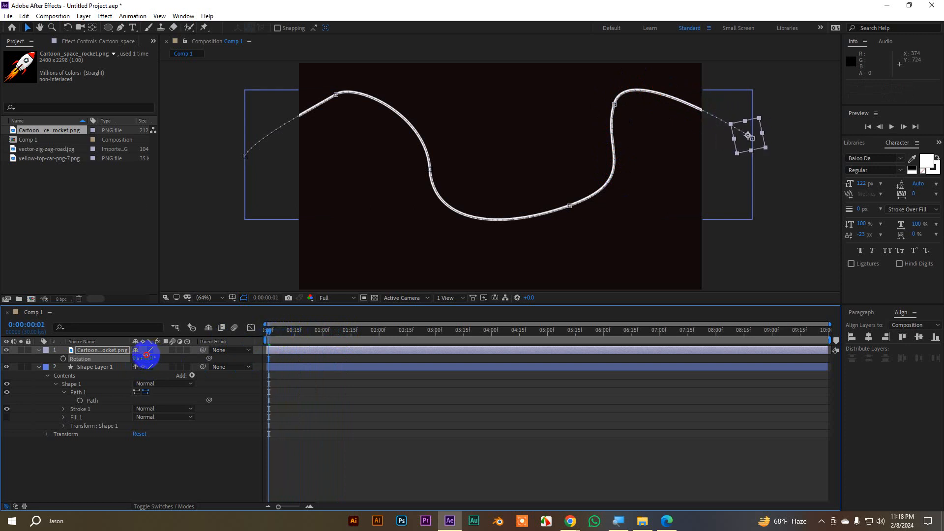
pyautogui.moveTo(269, 331); pyautogui.dragTo(236, 329)
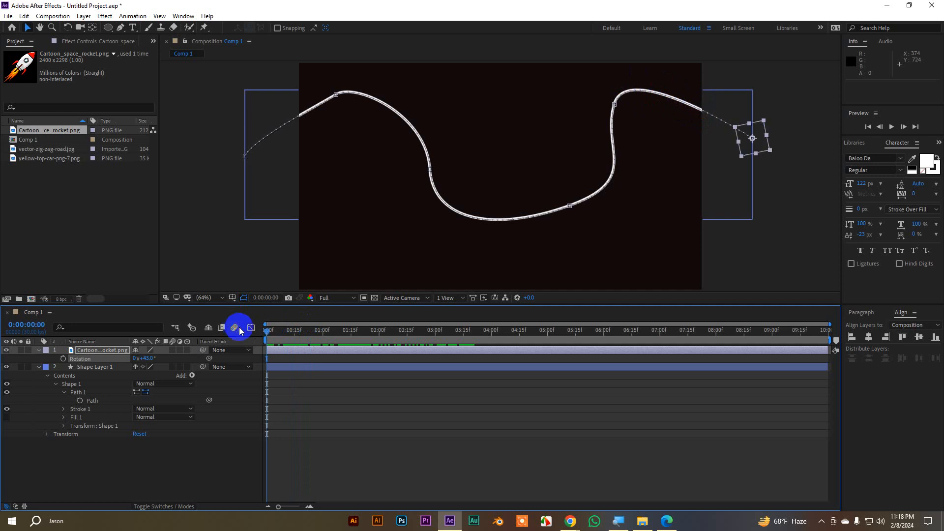
# - Add Trim Paths to Shape Layer 1
pyautogui.click(38, 367)
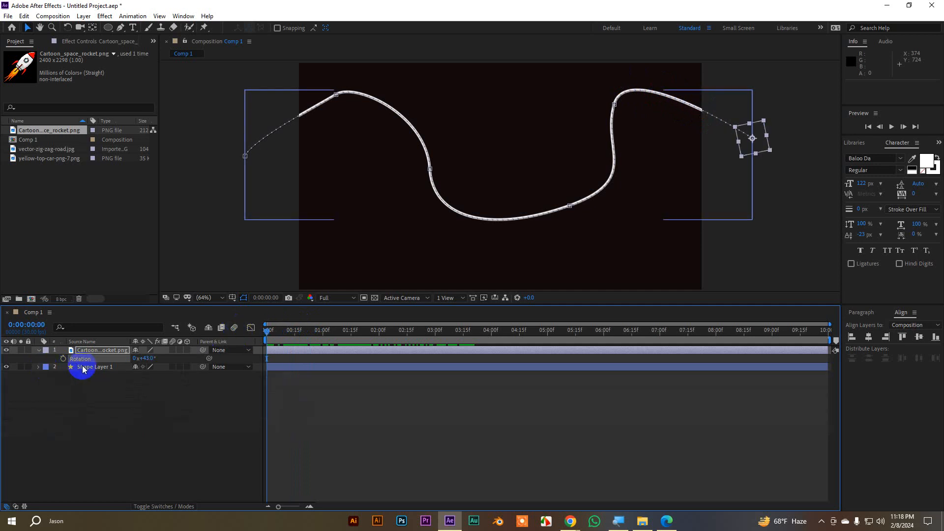
pyautogui.click(79, 367)
pyautogui.click(40, 369)
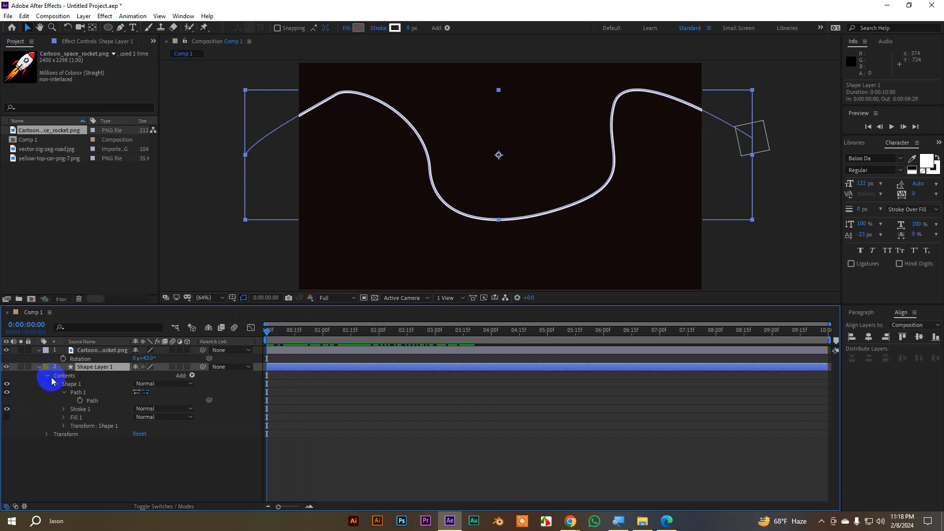
pyautogui.click(48, 377)
pyautogui.click(192, 375)
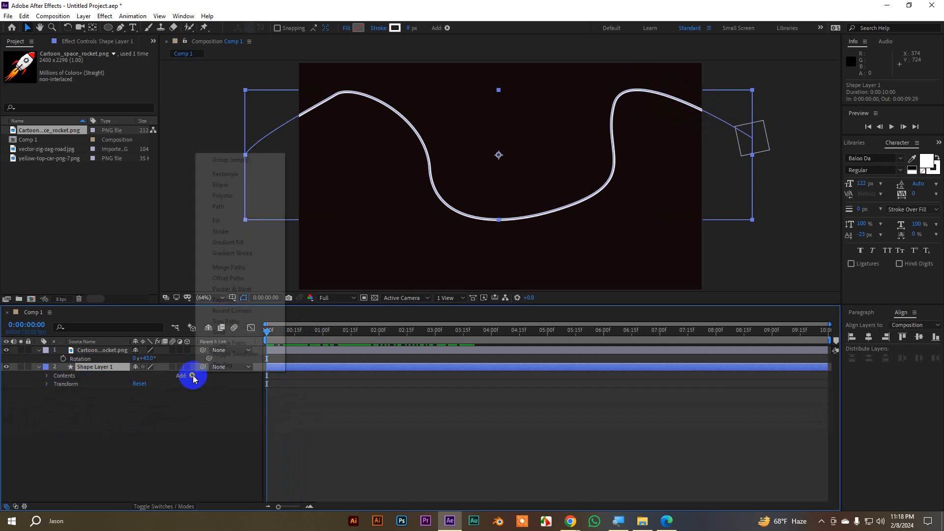
pyautogui.click(225, 321)
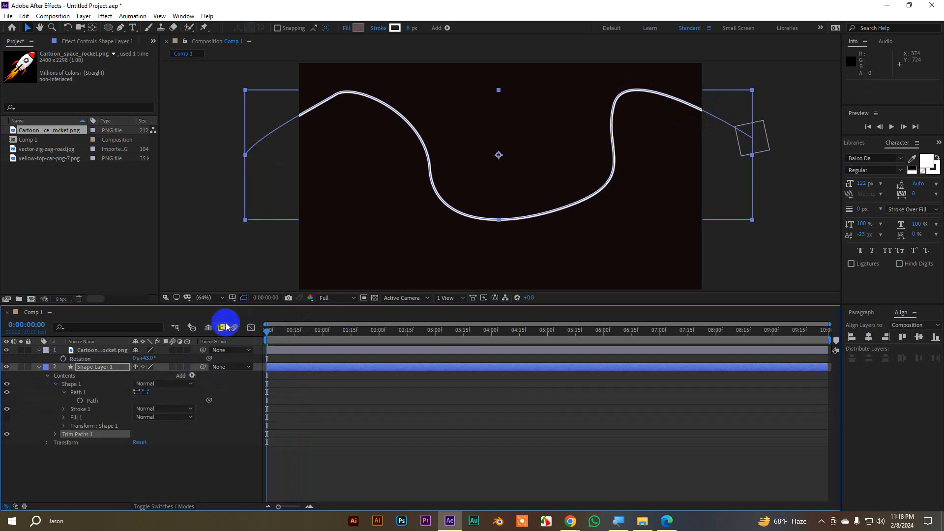
# - Set the Trim Paths Start to 100% and keyframe it at 0:00:00:00
pyautogui.click(55, 435)
pyautogui.moveTo(141, 450)
pyautogui.mouseDown()
pyautogui.moveTo(127, 447)
pyautogui.moveTo(175, 441)
pyautogui.moveTo(105, 443)
pyautogui.moveTo(126, 438)
pyautogui.mouseUp()
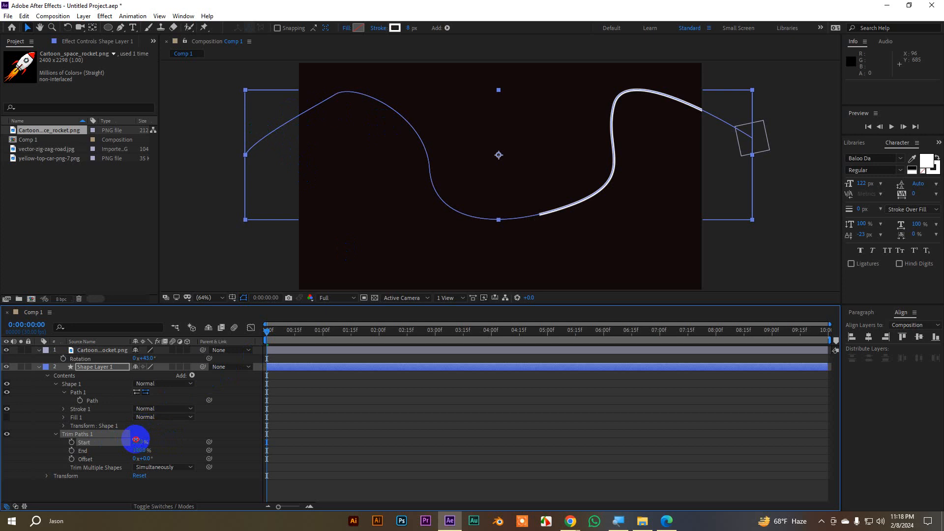
pyautogui.moveTo(137, 439); pyautogui.dragTo(179, 435)
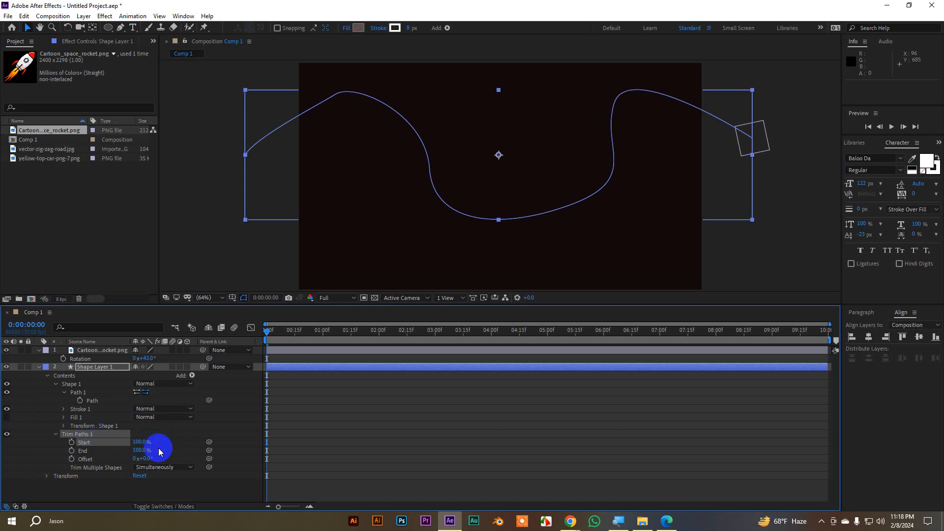
pyautogui.click(72, 442)
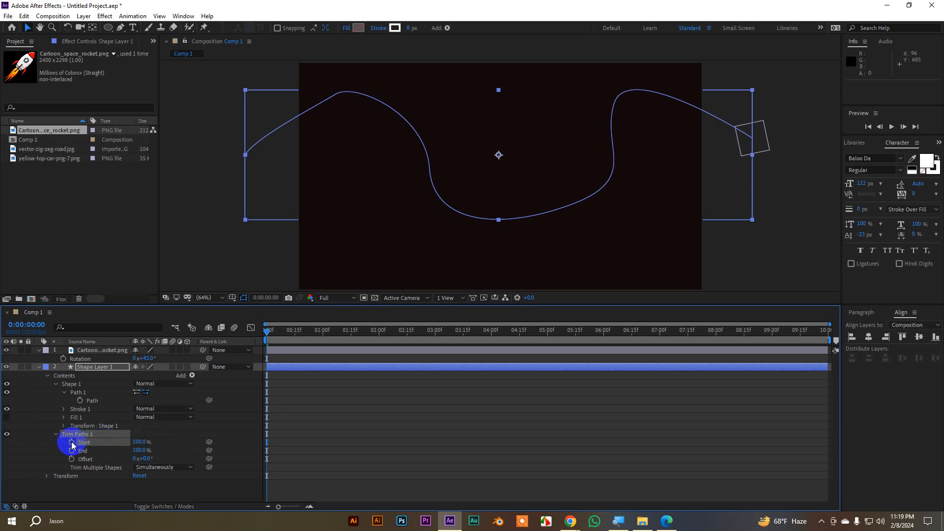
# - Keyframe the Trim Paths Start at 0% at 0:00:04:15, matching the rocket's last Position keyframe
pyautogui.click(356, 352)
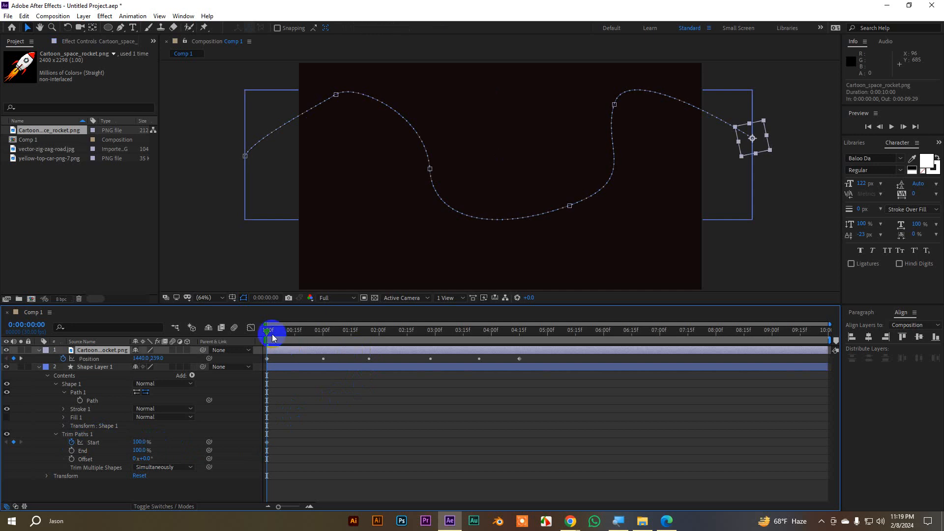
pyautogui.moveTo(273, 338); pyautogui.dragTo(522, 359)
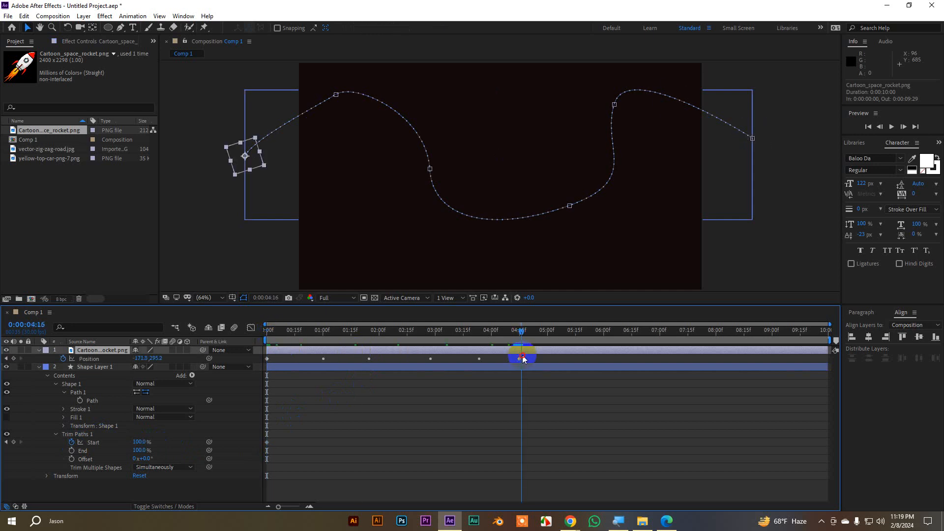
pyautogui.click(173, 427)
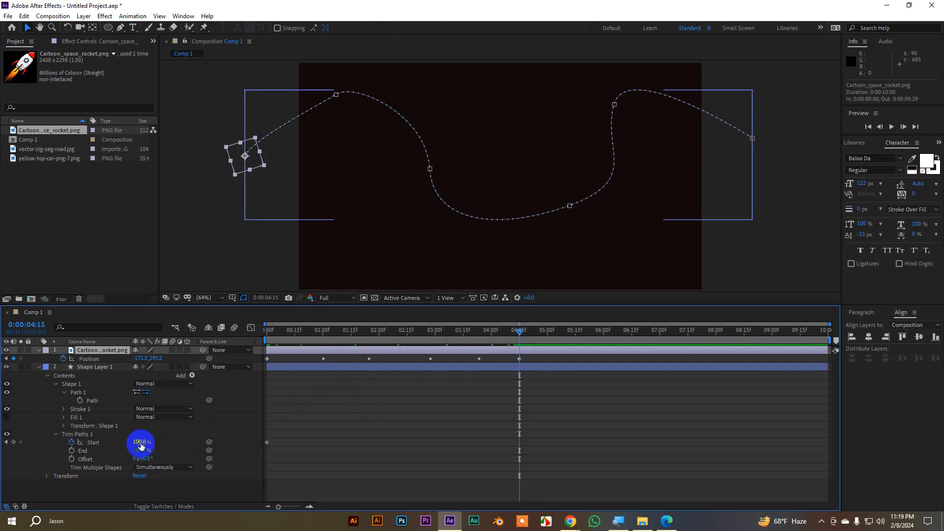
pyautogui.moveTo(142, 446); pyautogui.dragTo(3, 444)
pyautogui.click(455, 382)
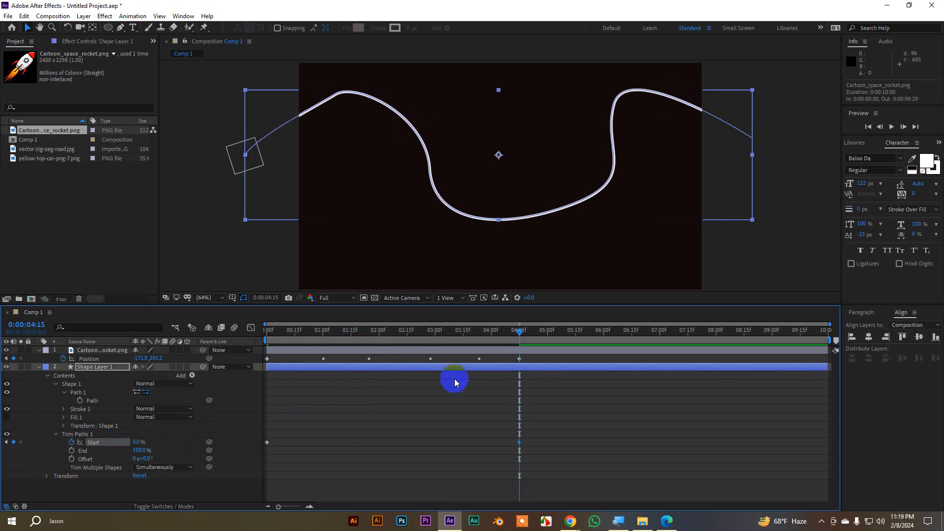
# - Preview the rocket drawing its line from the start of the composition in an enlarged composition view
pyautogui.moveTo(520, 332); pyautogui.dragTo(175, 337)
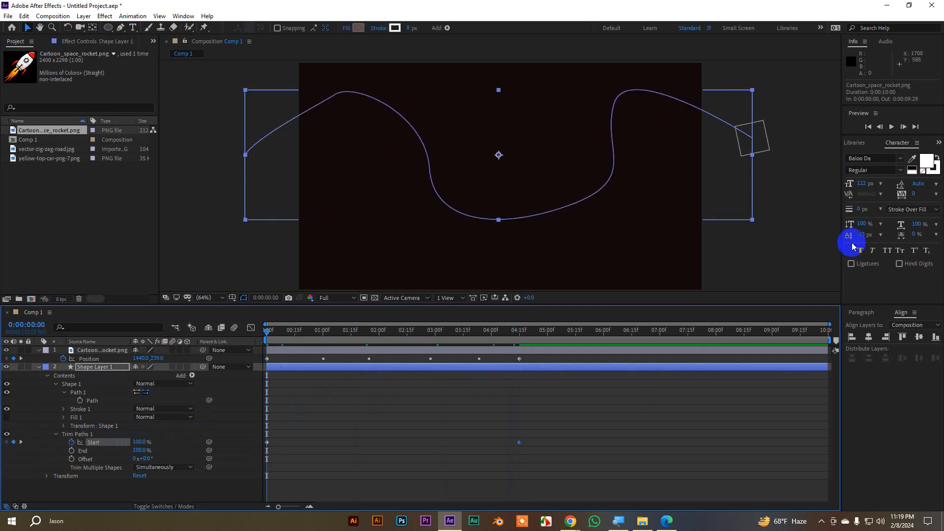
pyautogui.press('`')
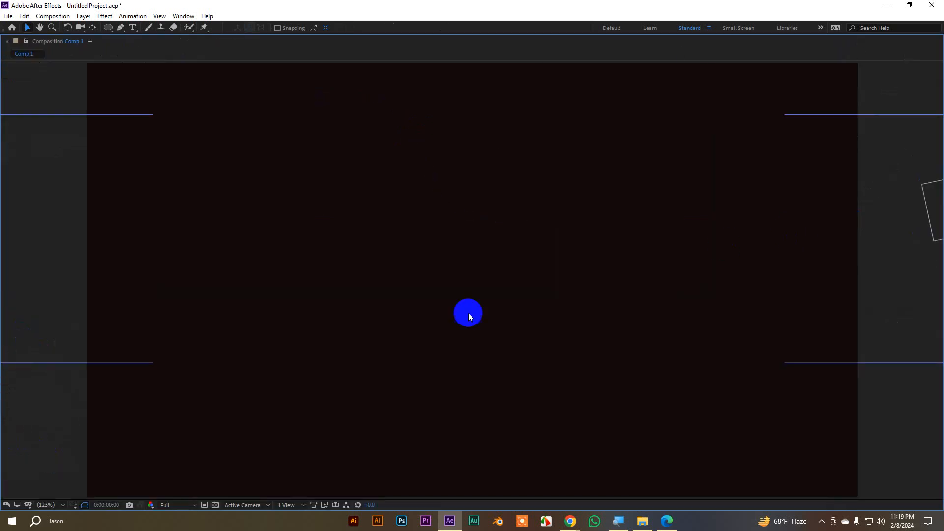
pyautogui.press('space')
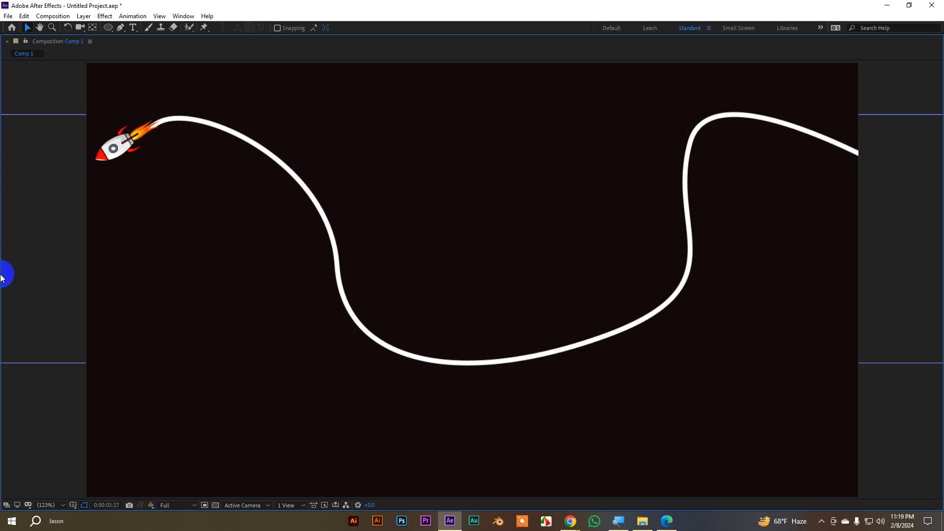
pyautogui.click(354, 276)
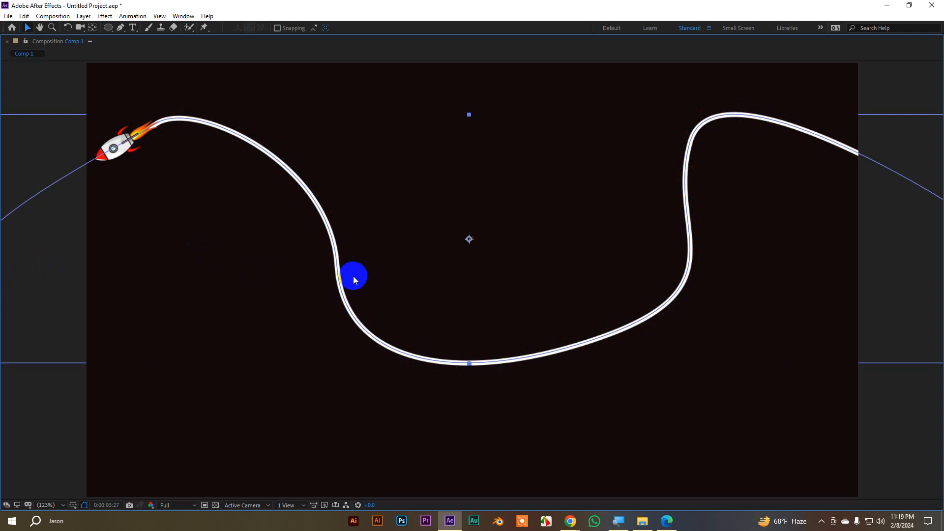
pyautogui.press('`')
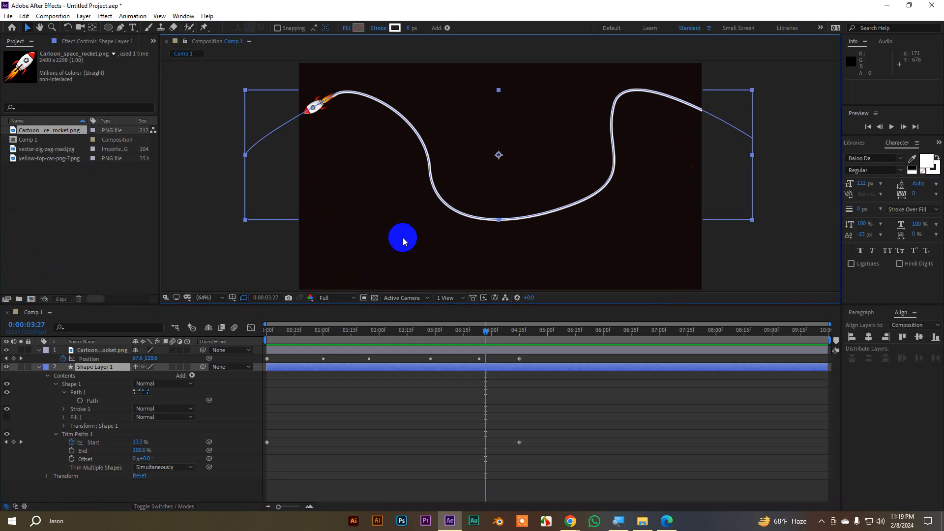
# - Find the Roughen Edges effect by searching for "rough" and apply it to Shape Layer 1
pyautogui.click(938, 144)
pyautogui.click(901, 152)
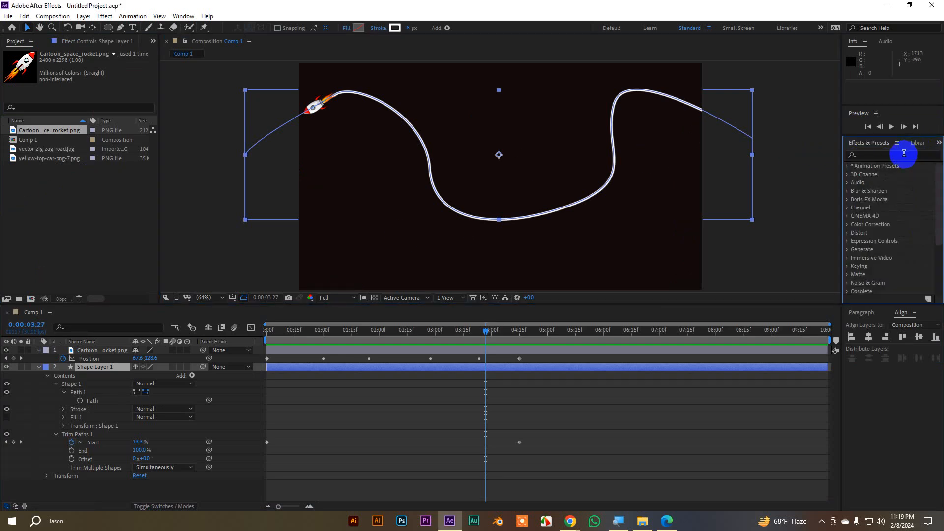
pyautogui.click(876, 157)
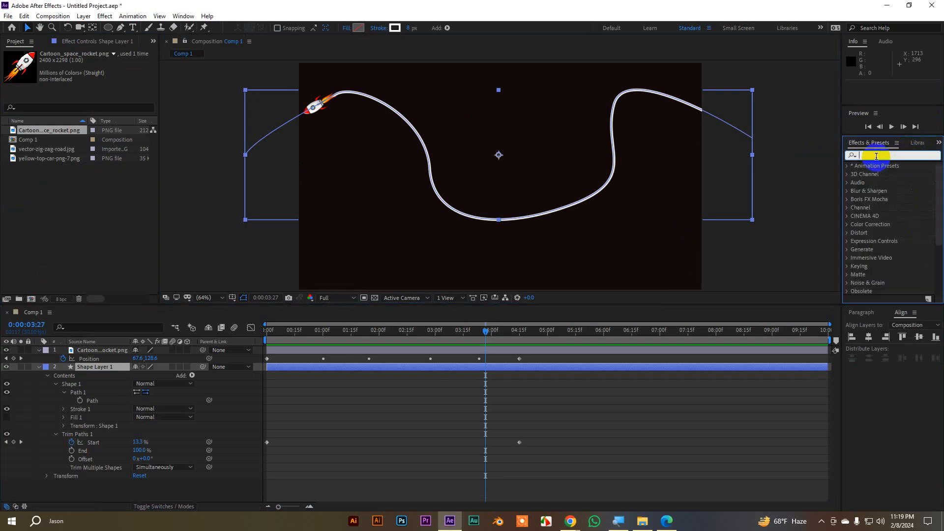
pyautogui.write('rough')
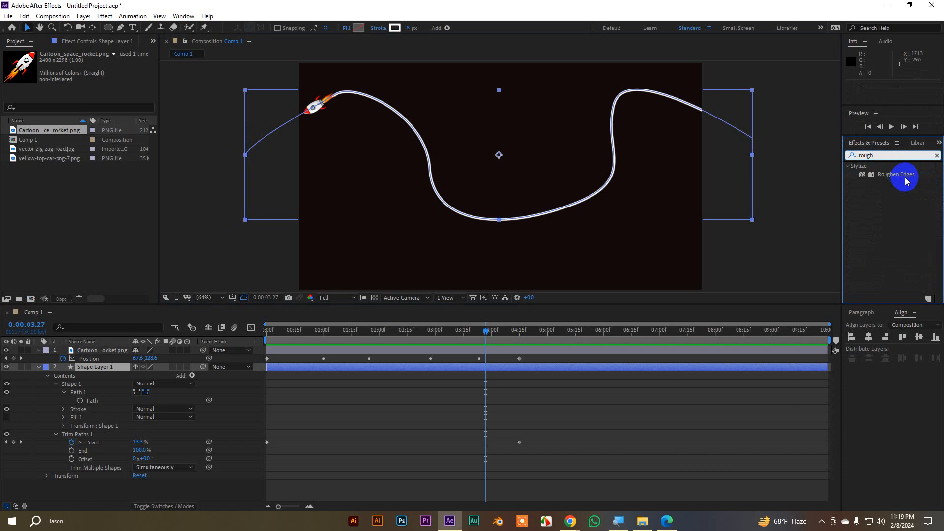
pyautogui.doubleClick(906, 180)
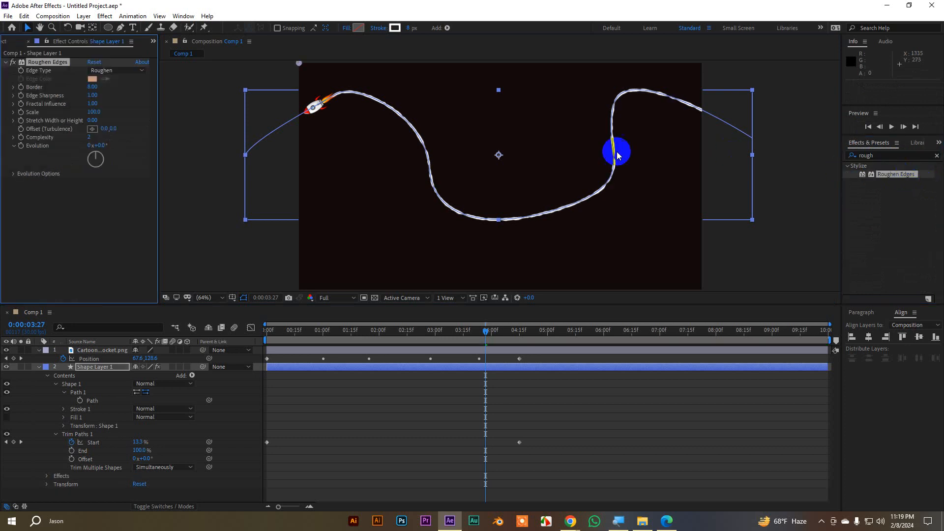
# - Inspect the roughened line up close, and set Border to 9.60, Edge Sharpness to 1.06, Fractal Influence to 0.74 and Scale to 114
pyautogui.scroll(3, 549, 224)
pyautogui.moveTo(422, 255); pyautogui.dragTo(359, 224)
pyautogui.scroll(1, 359, 224)
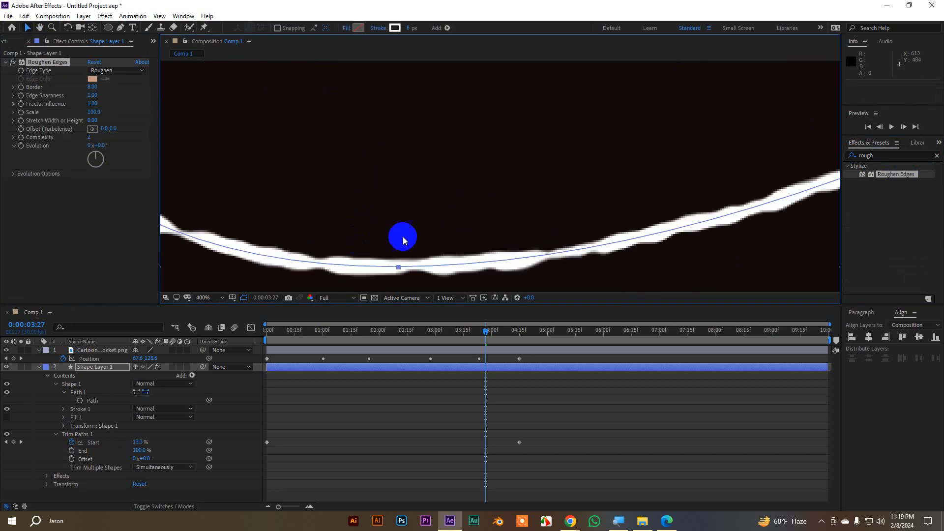
pyautogui.scroll(-2, 471, 224)
pyautogui.scroll(-2, 470, 224)
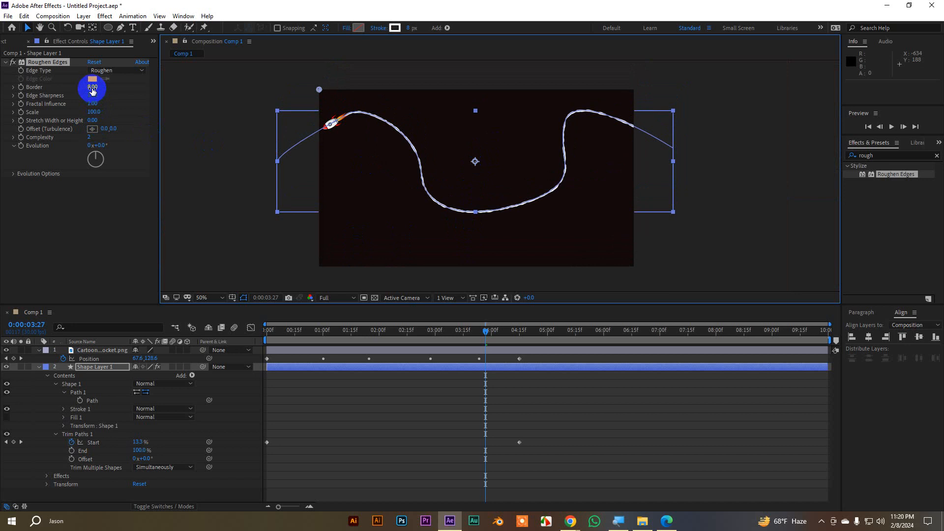
pyautogui.moveTo(92, 90)
pyautogui.mouseDown()
pyautogui.moveTo(80, 91)
pyautogui.moveTo(101, 92)
pyautogui.mouseUp()
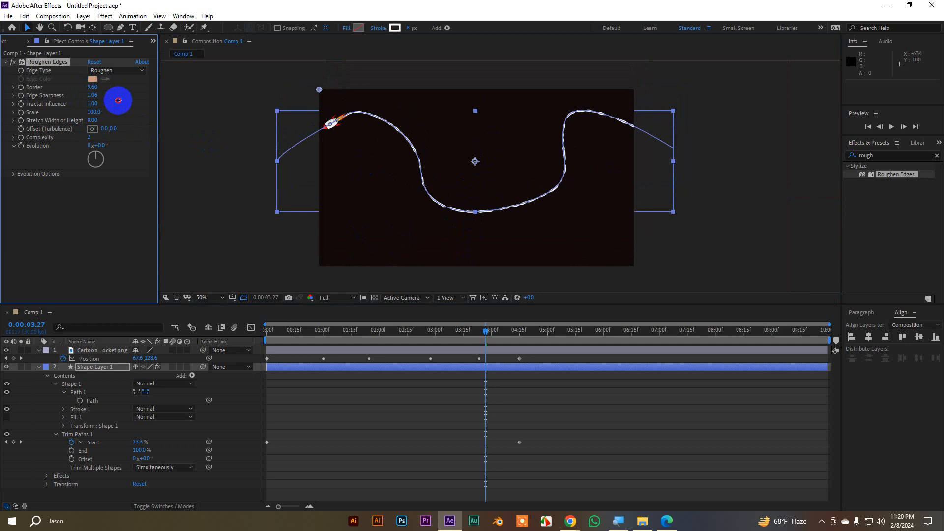
pyautogui.click(98, 109)
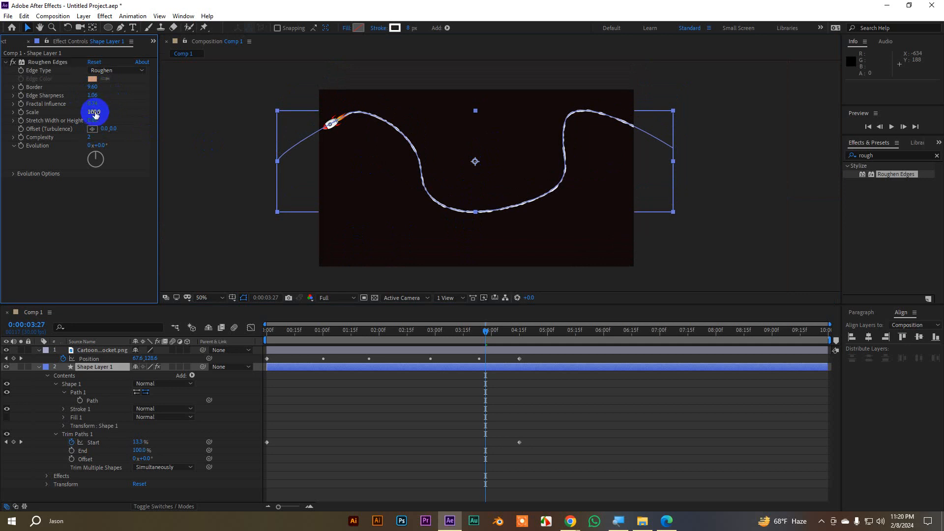
pyautogui.moveTo(95, 115); pyautogui.dragTo(101, 113)
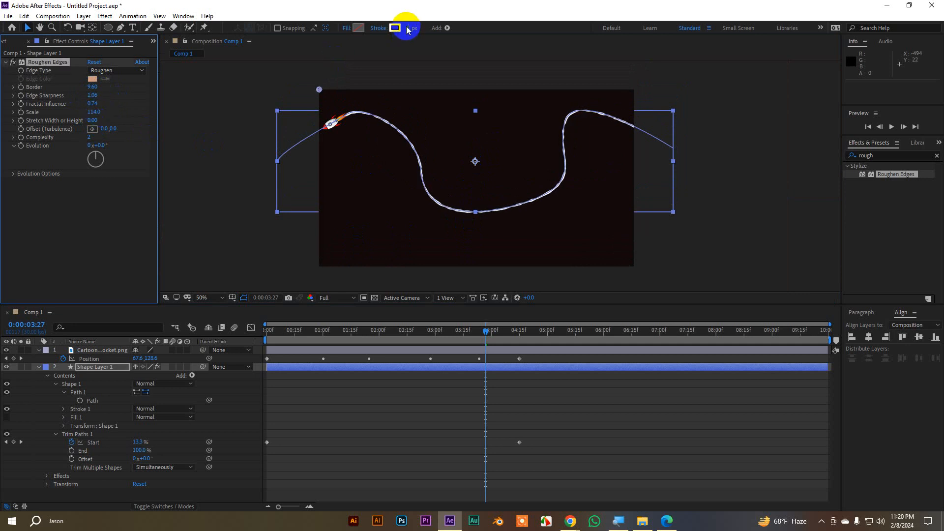
# - Set the path's stroke width to 29 px and the Roughen Edges Border to 35.10, and preview the smoke trail
pyautogui.moveTo(408, 30); pyautogui.dragTo(421, 25)
pyautogui.moveTo(93, 88); pyautogui.dragTo(212, 82)
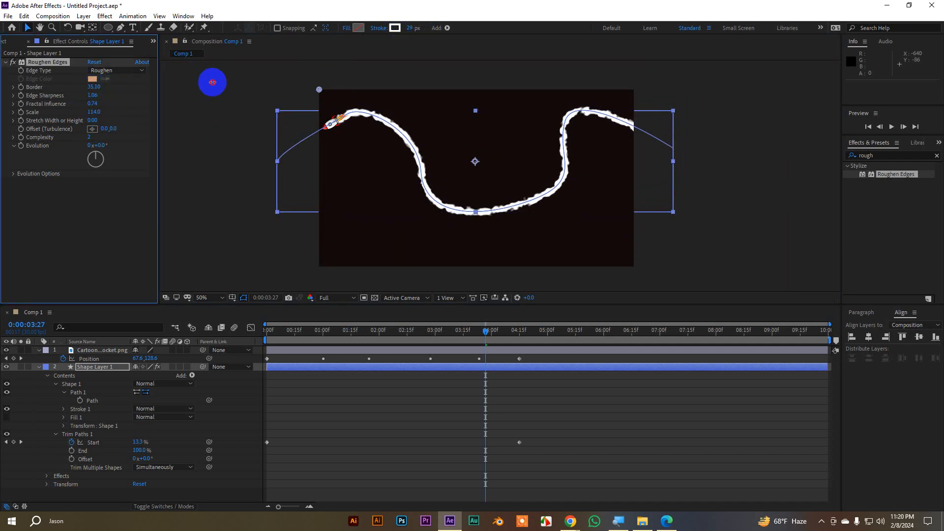
pyautogui.moveTo(485, 329); pyautogui.dragTo(184, 334)
pyautogui.press('space')
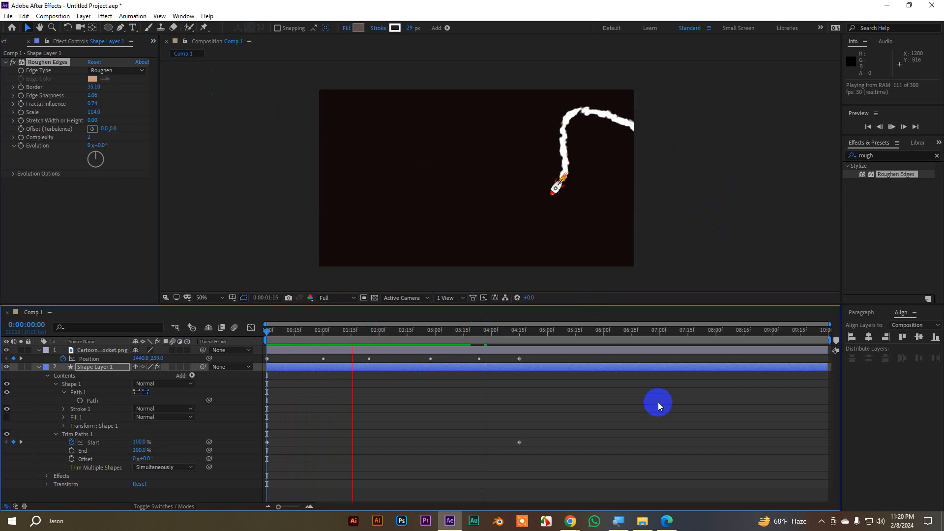
pyautogui.click(572, 146)
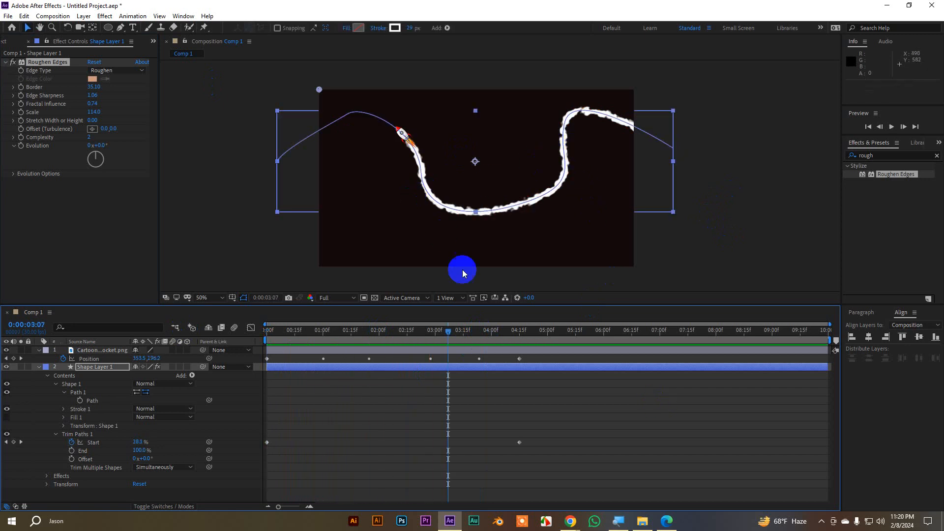
# - Keyframe the Trim Paths End at 100% at 0:00:00:24 and at 0% at 0:00:04:24
pyautogui.moveTo(449, 334); pyautogui.dragTo(311, 345)
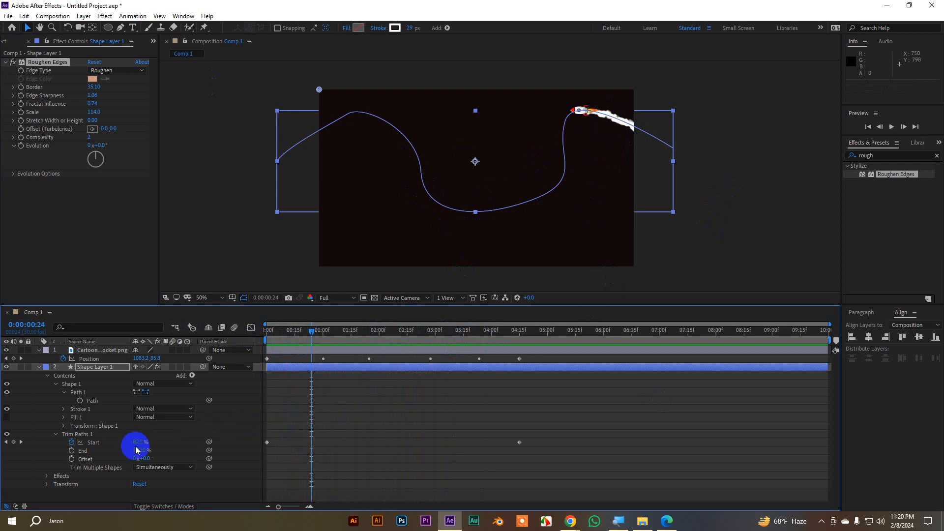
pyautogui.click(72, 450)
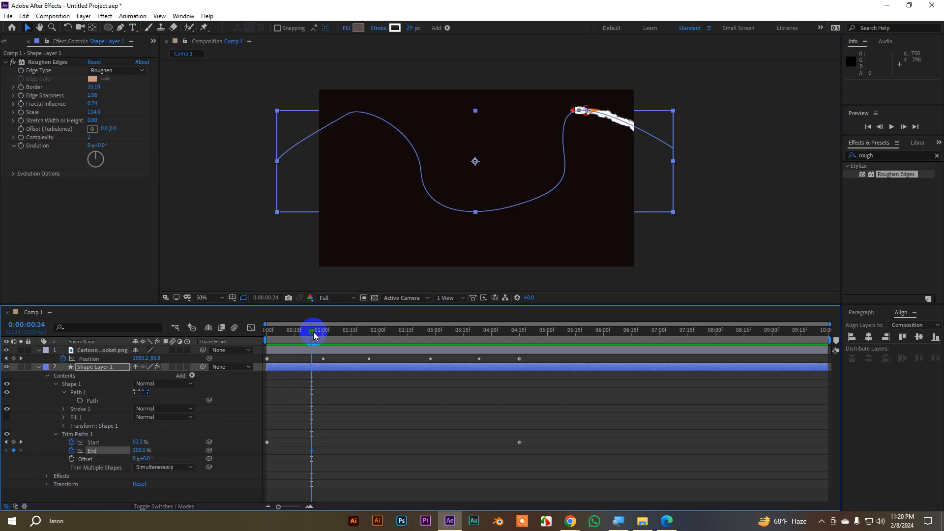
pyautogui.moveTo(312, 329); pyautogui.dragTo(540, 341)
pyautogui.click(148, 435)
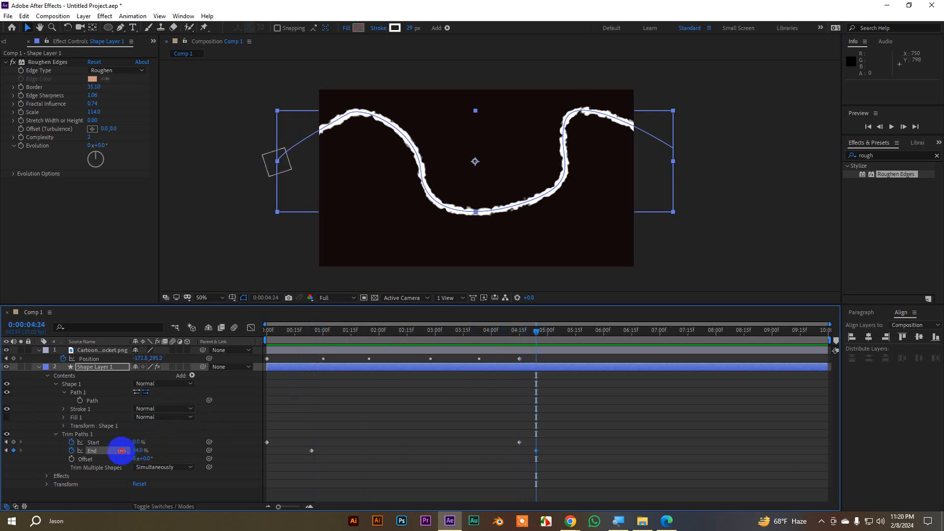
pyautogui.write('0')
pyautogui.press('Return')
# - Fit the composition to the view and preview the rocket with its vanishing smoke trail from the first frame, enlarged
pyautogui.moveTo(542, 337); pyautogui.dragTo(100, 336)
pyautogui.click(201, 205)
pyautogui.press('`')
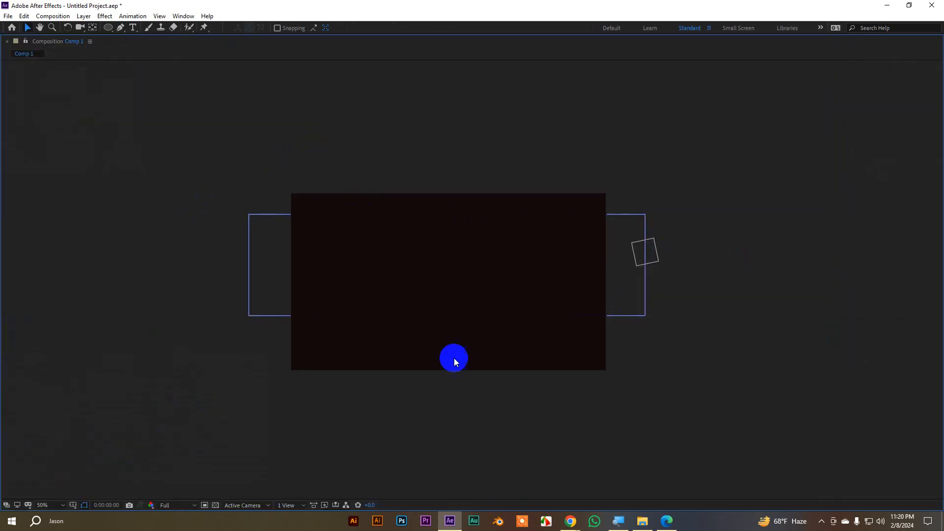
pyautogui.press('`')
pyautogui.click(218, 298)
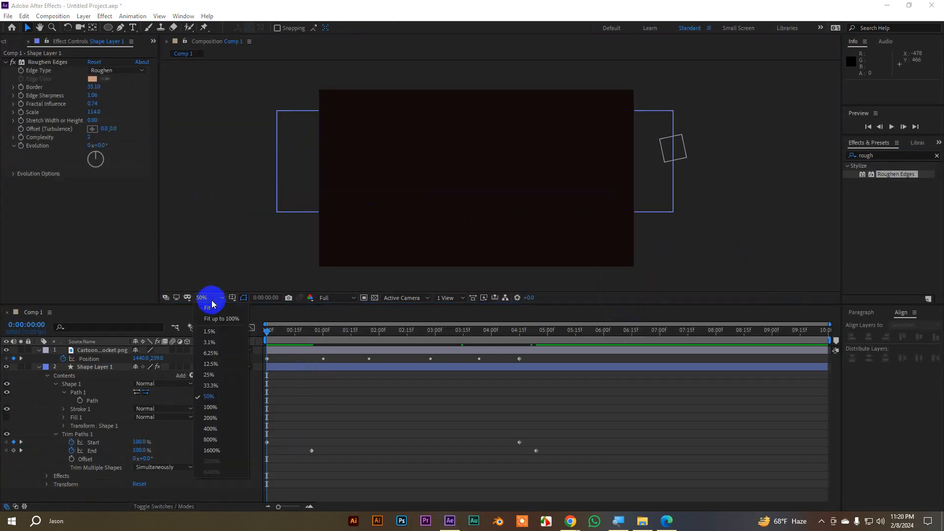
pyautogui.click(214, 309)
pyautogui.press('`')
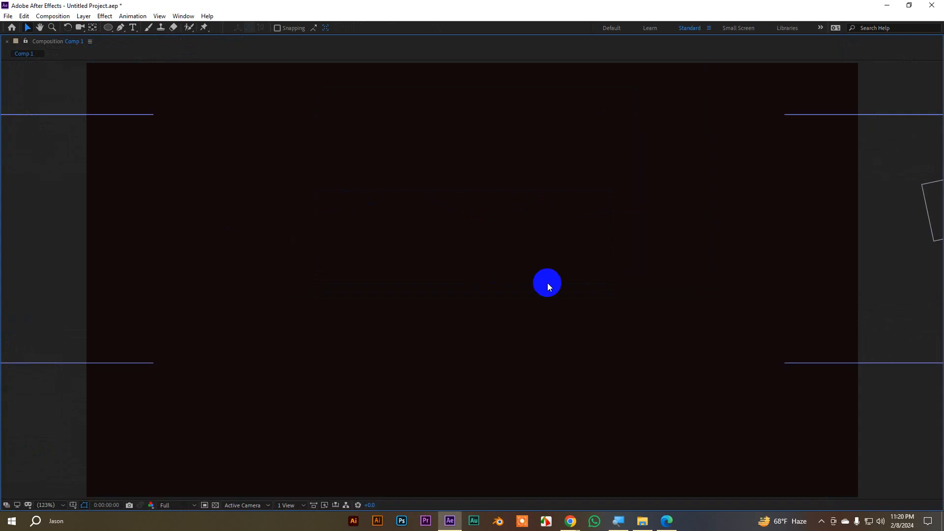
pyautogui.press('space')
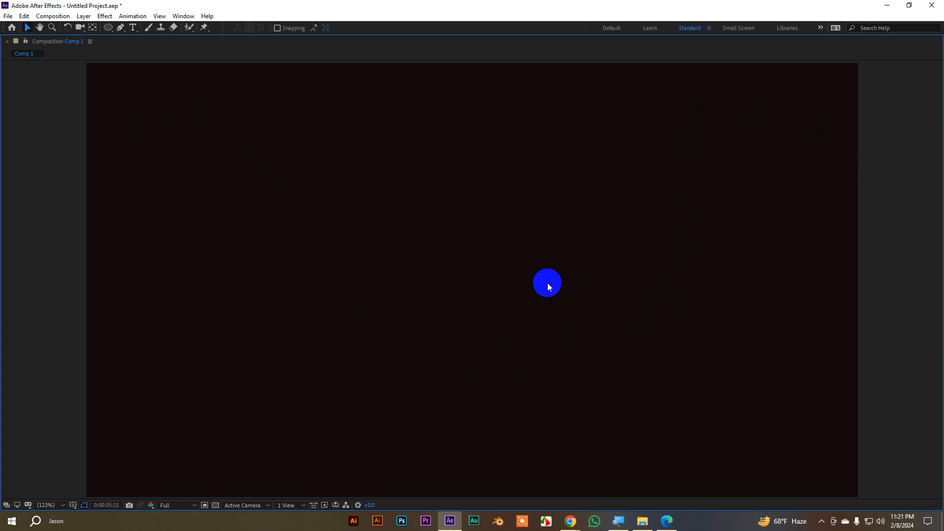
pyautogui.press('`')
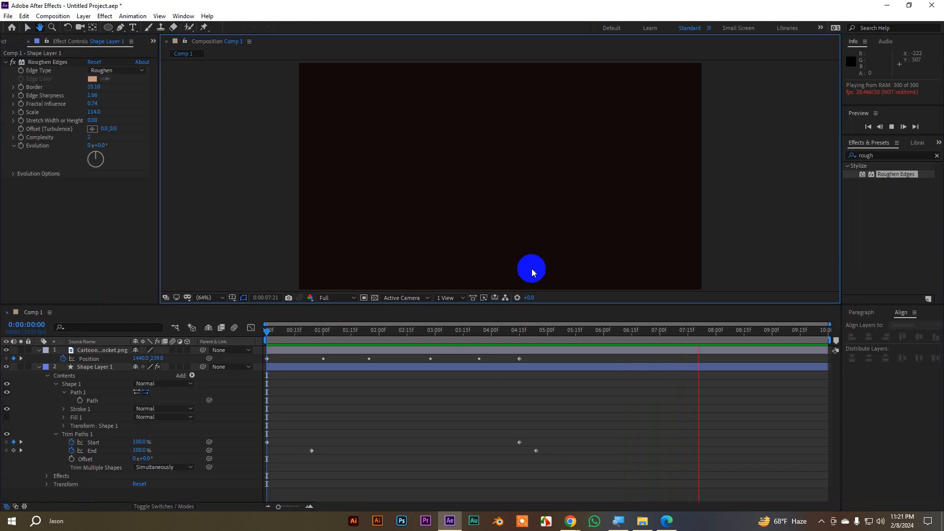
pyautogui.press('space')
# - Collapse the layer properties and delete both the rocket layer and Shape Layer 1 from Comp 1
pyautogui.click(39, 368)
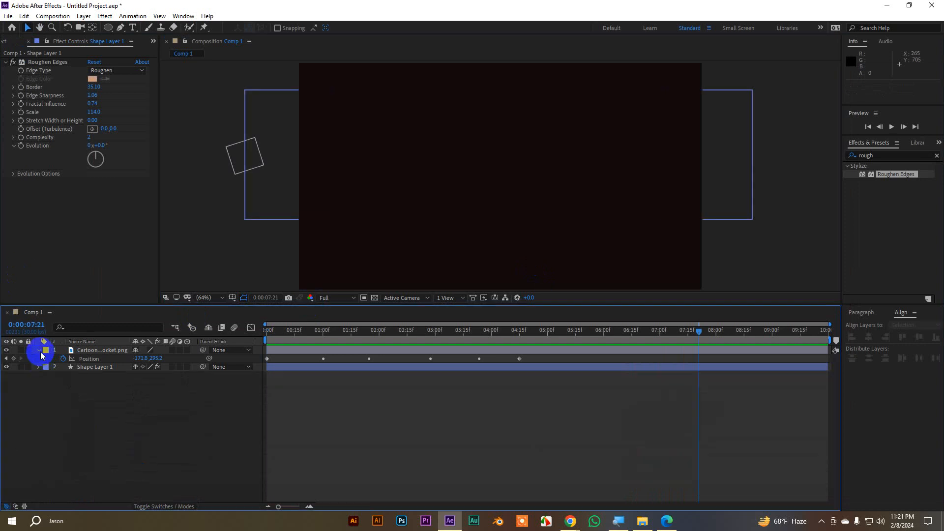
pyautogui.click(40, 351)
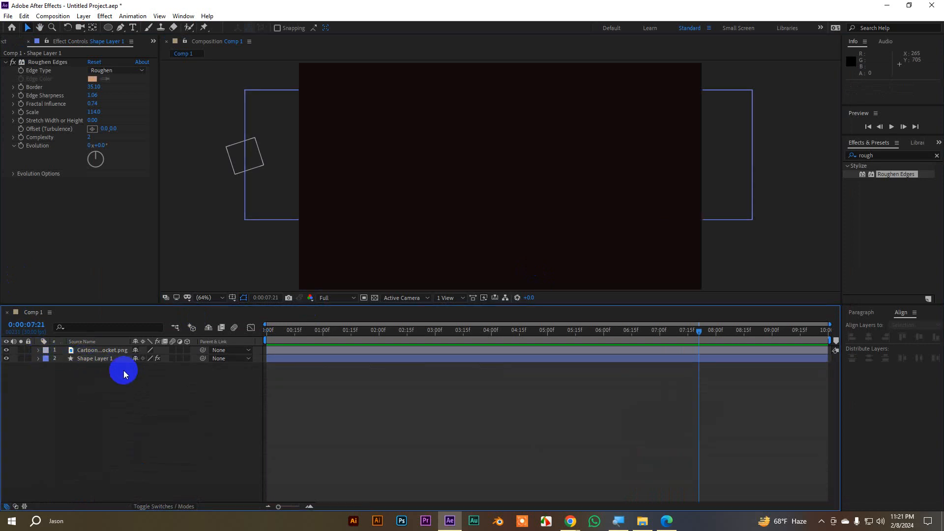
pyautogui.click(102, 360)
pyautogui.keyDown('shift'); pyautogui.click(111, 350); pyautogui.keyUp('shift')
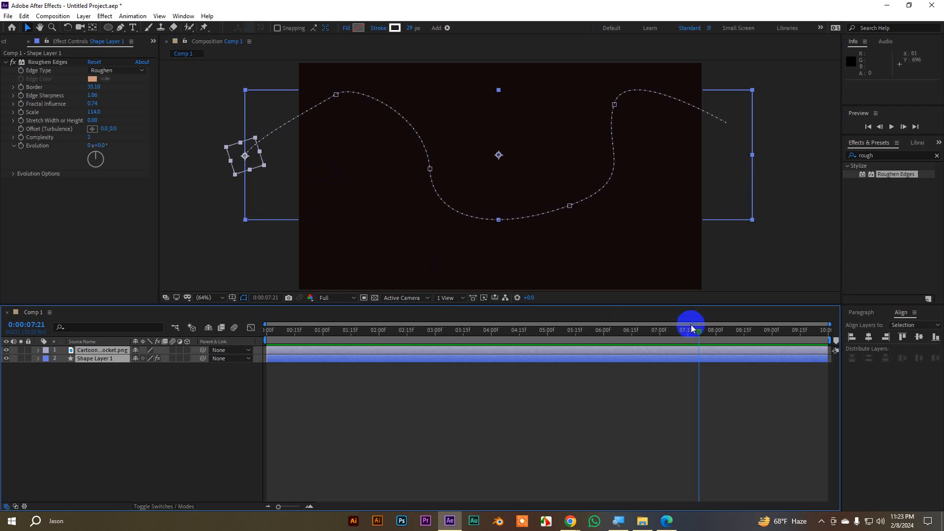
pyautogui.moveTo(692, 324); pyautogui.dragTo(319, 343)
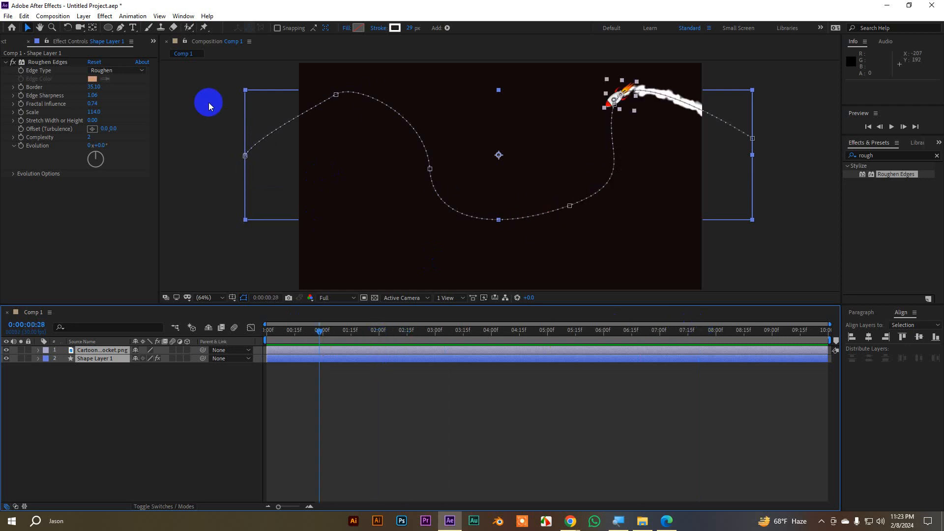
pyautogui.moveTo(209, 102); pyautogui.dragTo(537, 215)
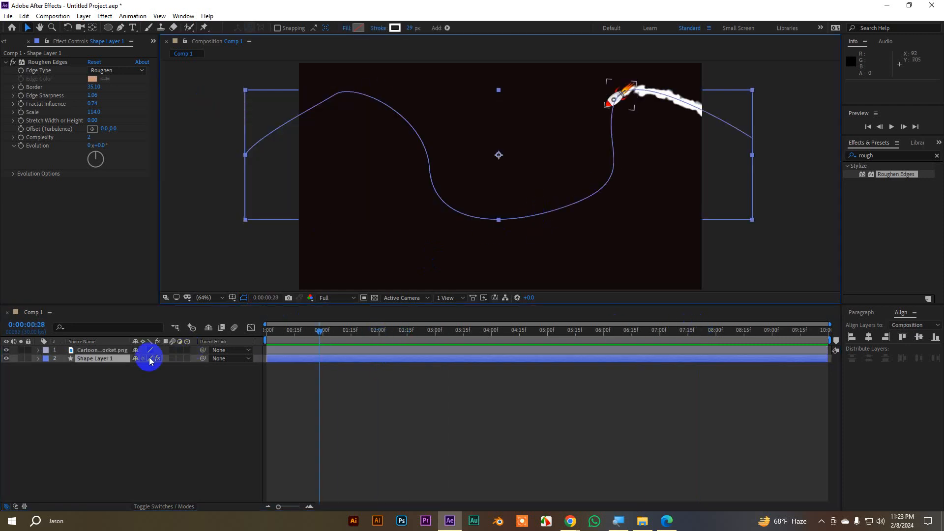
pyautogui.press('Delete')
pyautogui.click(84, 350)
pyautogui.press('Delete')
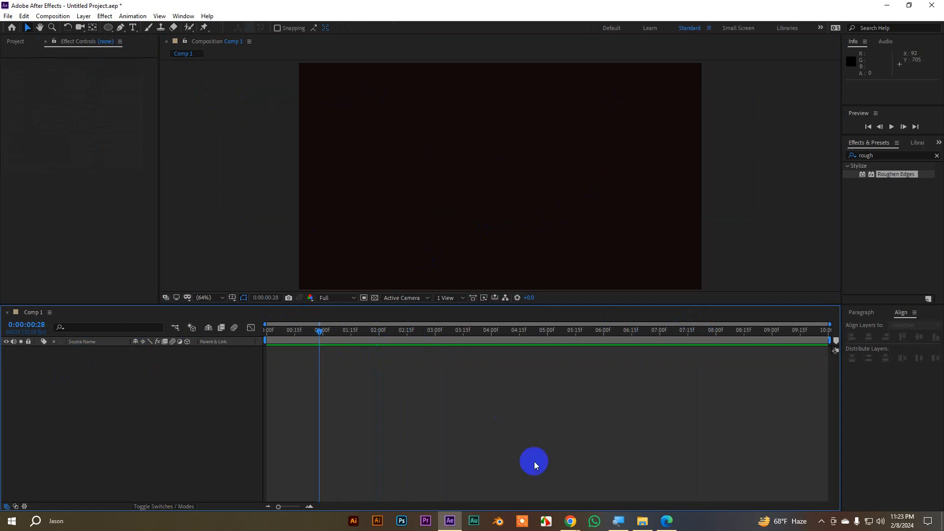
# - Switch to Chrome and search for infographic design images in a new tab
pyautogui.moveTo(571, 523)
pyautogui.click(516, 467)
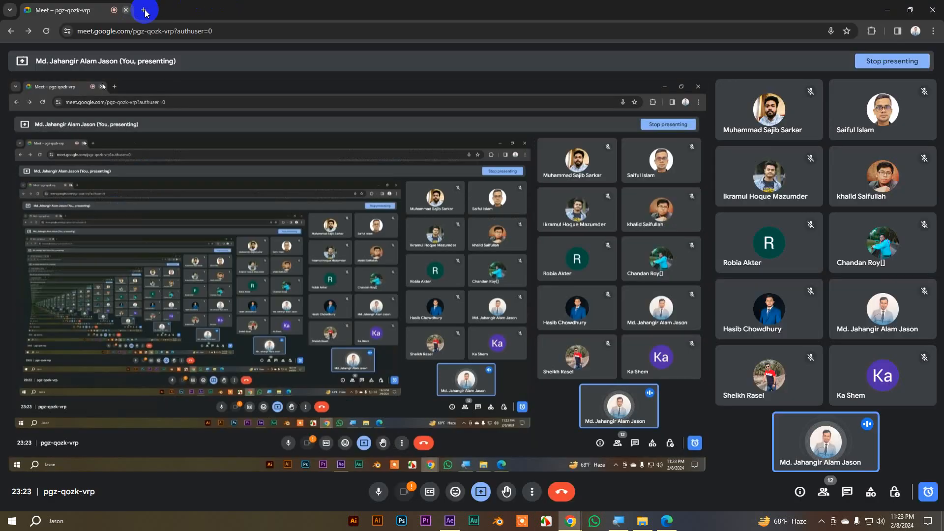
pyautogui.click(147, 10)
pyautogui.write('ing')
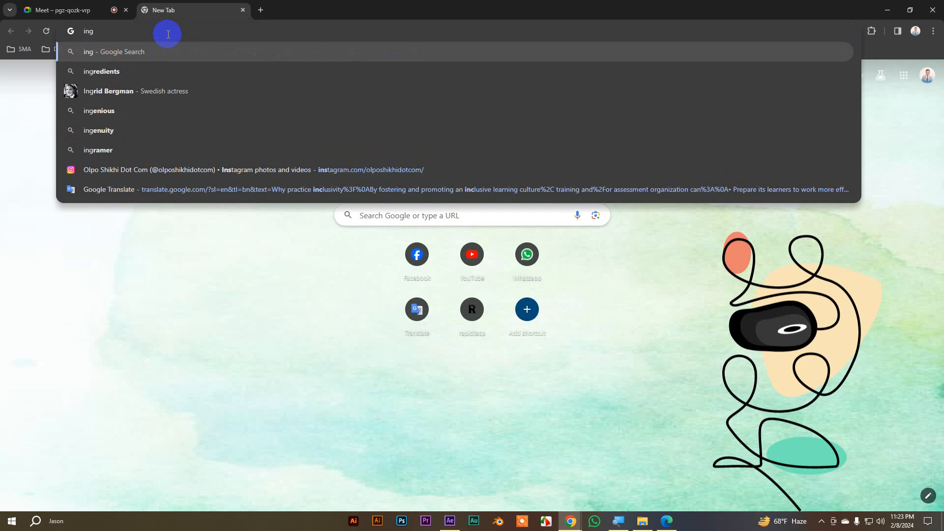
pyautogui.press('BackSpace')
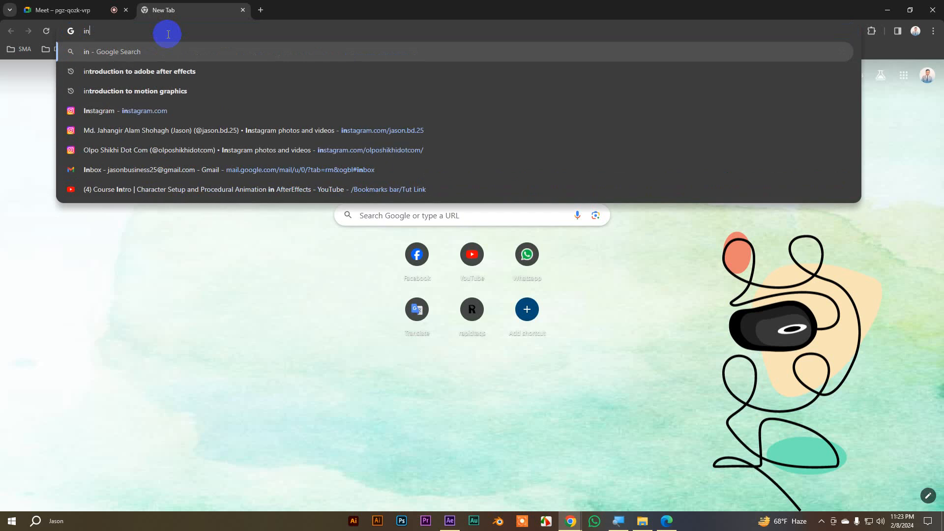
pyautogui.write('fo gra')
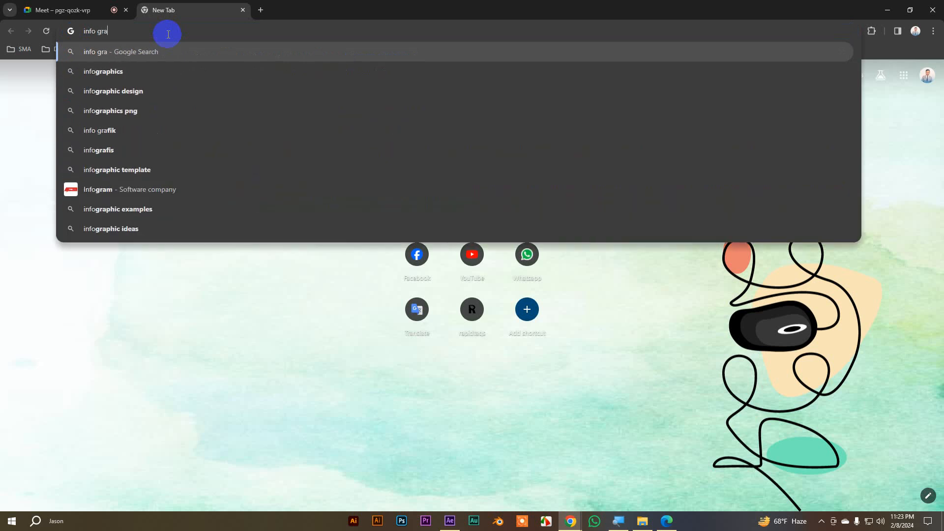
pyautogui.click(113, 92)
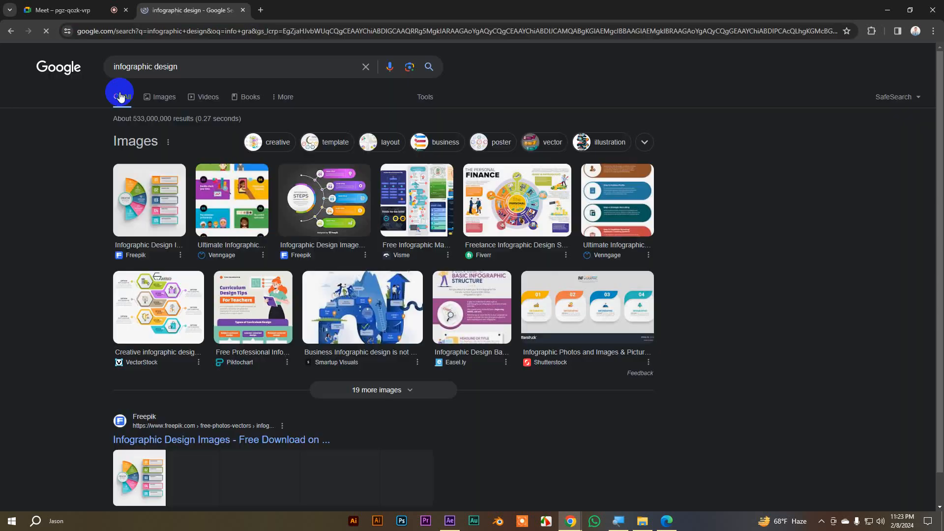
pyautogui.click(157, 98)
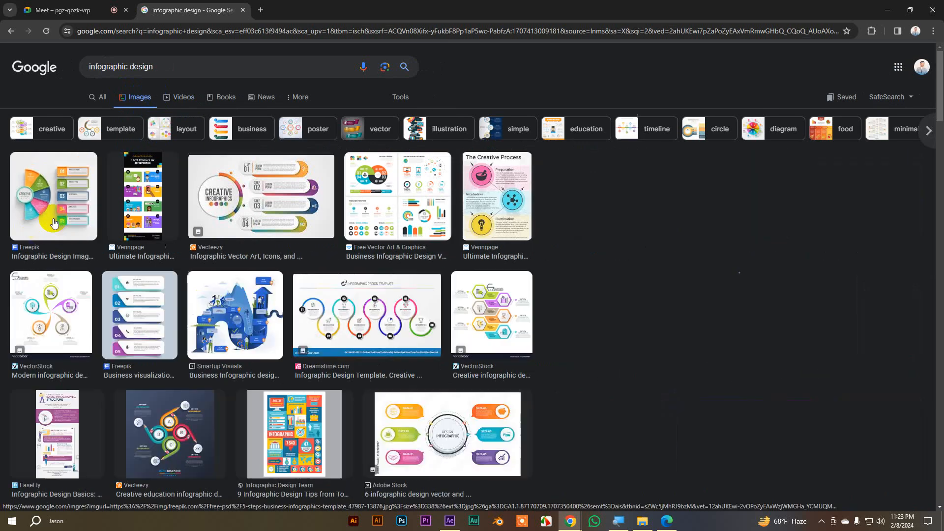
# - Examine the circular and stepped infographic image results as references, and return to After Effects
pyautogui.click(54, 224)
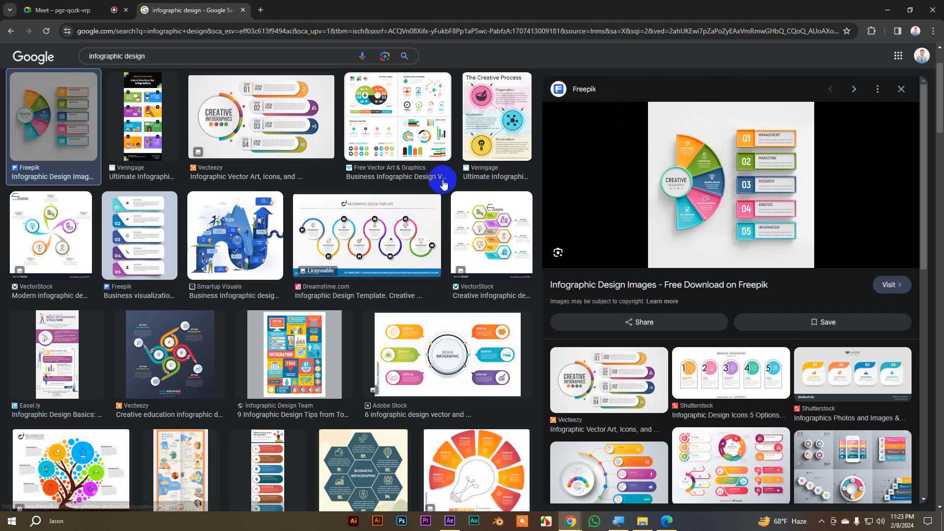
pyautogui.scroll(-3, 444, 179)
pyautogui.scroll(-4, 445, 180)
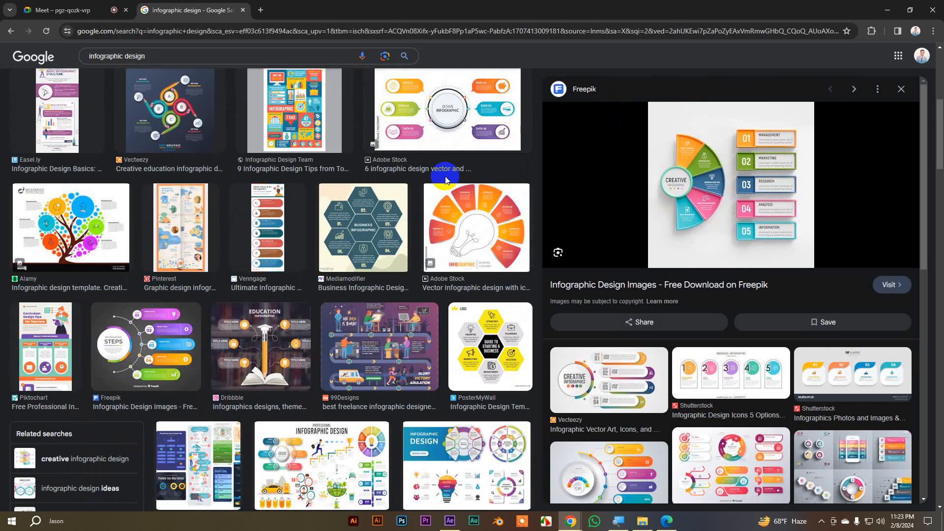
pyautogui.click(148, 234)
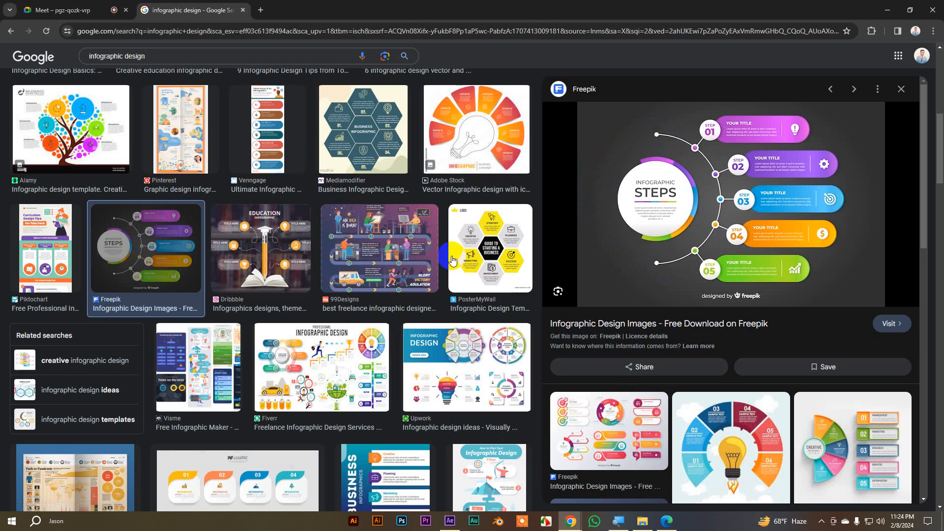
pyautogui.click(74, 9)
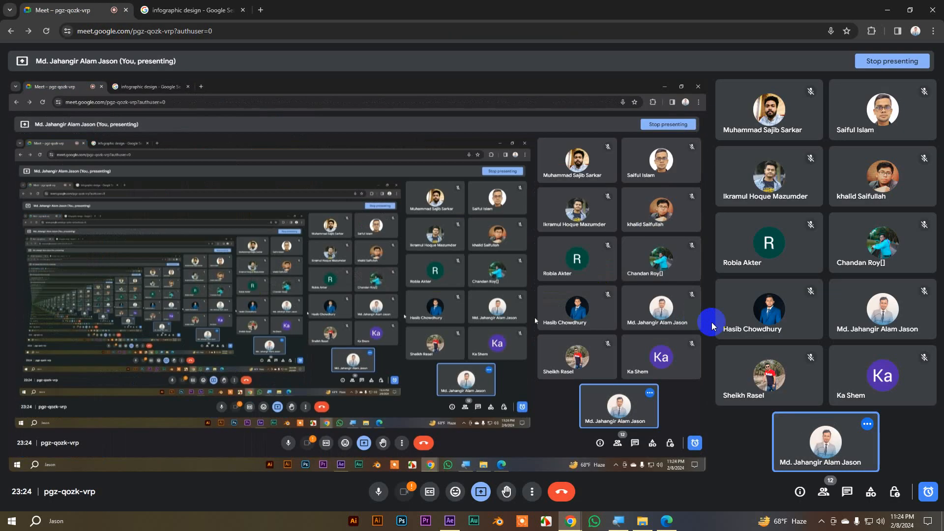
pyautogui.click(449, 520)
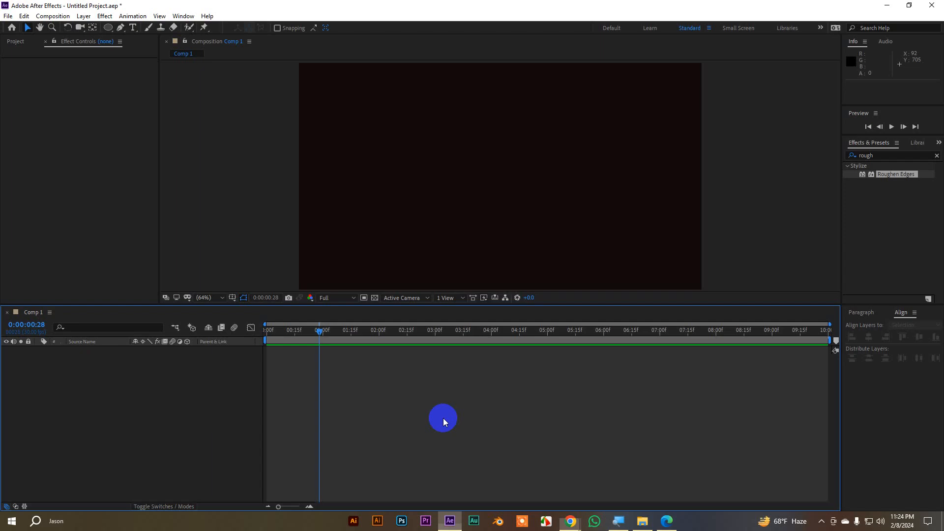
# - Draw a circle with the Ellipse tool near the composition's center, using a 29 px white stroke, and preview it
pyautogui.click(108, 28)
pyautogui.moveTo(509, 182); pyautogui.dragTo(576, 248)
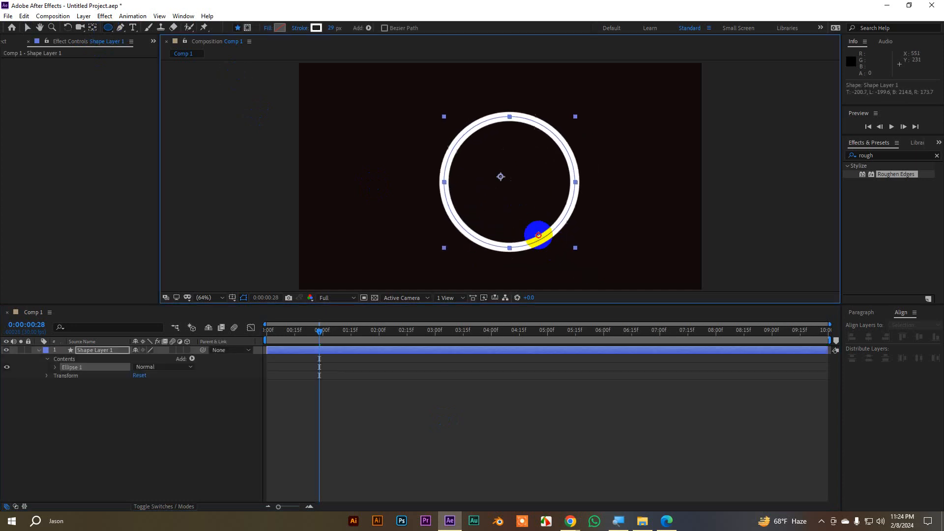
pyautogui.press('space')
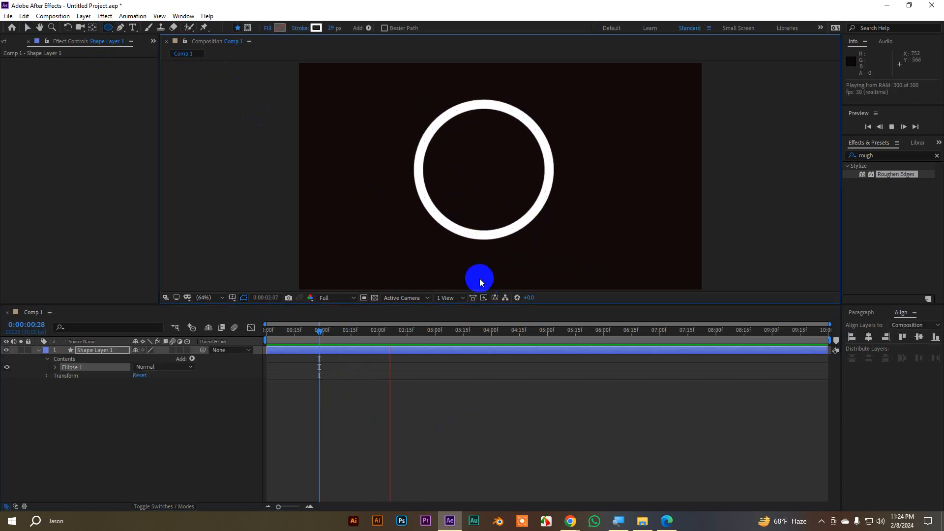
pyautogui.press('space')
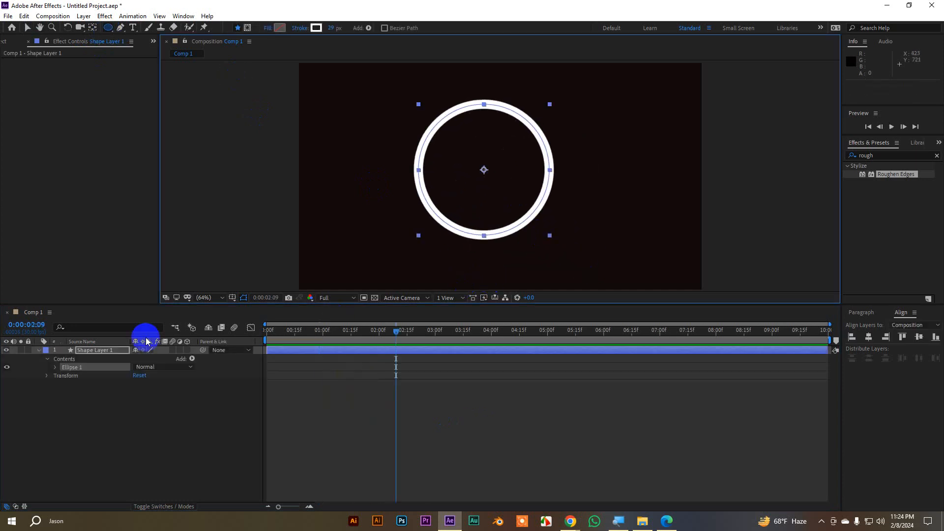
# - Add Trim Paths to the ellipse in Shape Layer 1 and set its Start to 50%
pyautogui.click(192, 360)
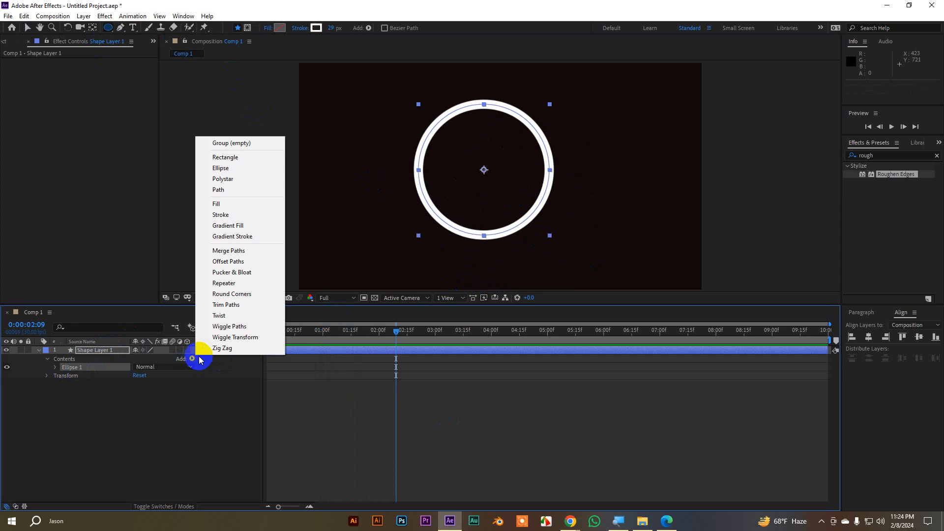
pyautogui.click(222, 309)
pyautogui.click(65, 385)
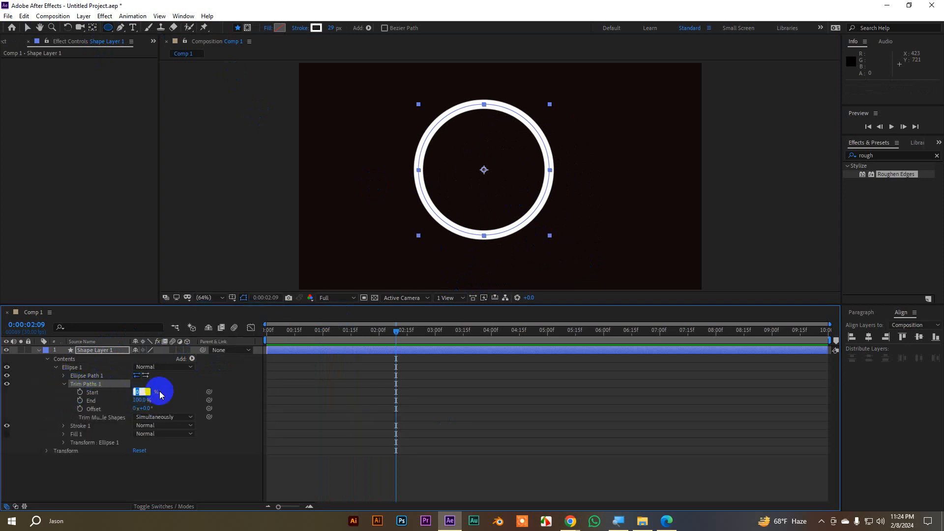
pyautogui.write('0')
# - Try the Trim Paths End at 50%, restore it to 100%, and set the Offset to 180°
pyautogui.click(141, 400)
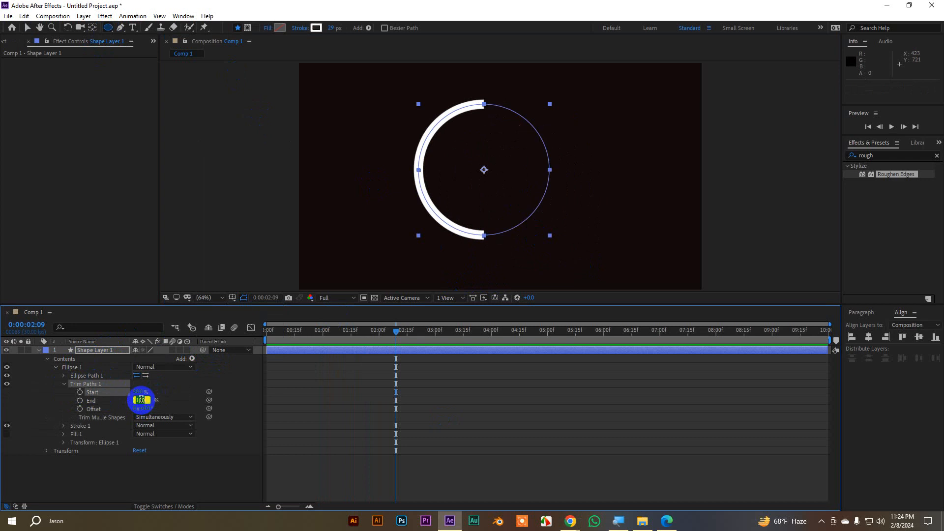
pyautogui.write('50')
pyautogui.press('Return')
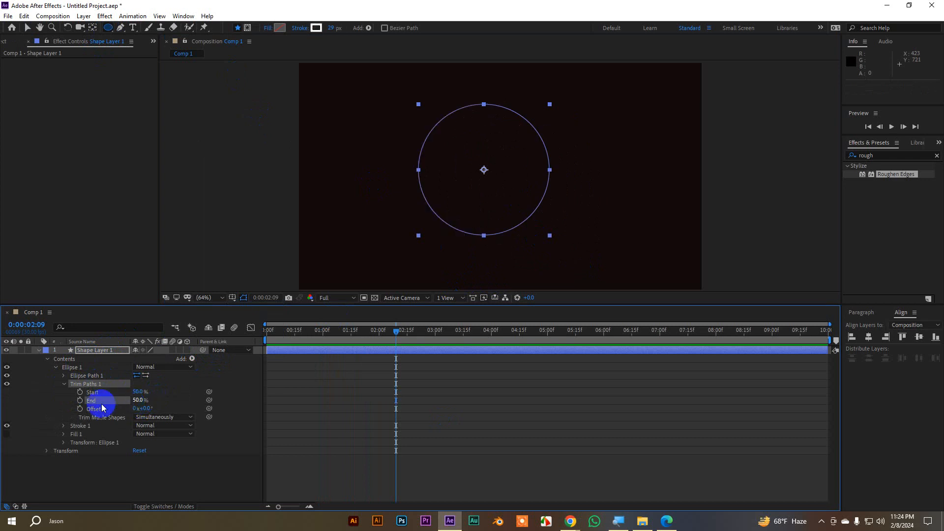
pyautogui.moveTo(138, 401); pyautogui.dragTo(202, 400)
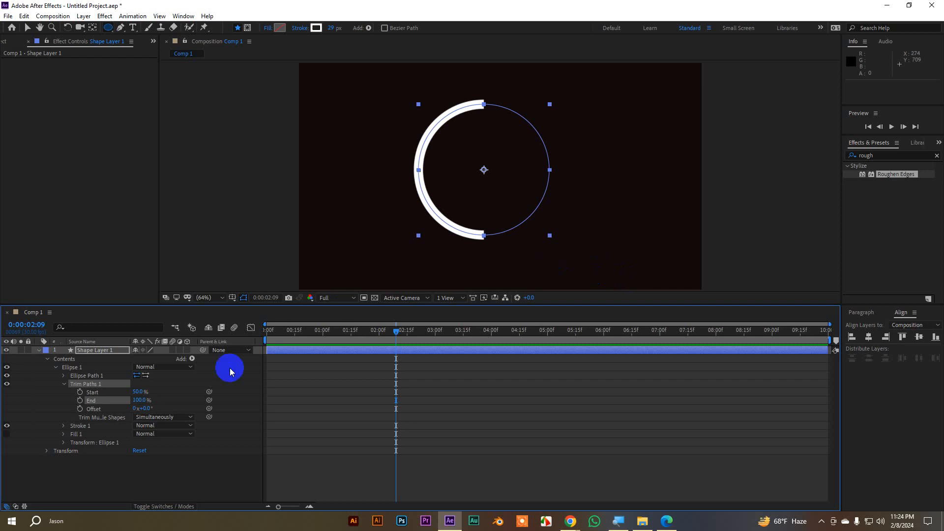
pyautogui.moveTo(153, 407); pyautogui.dragTo(230, 405)
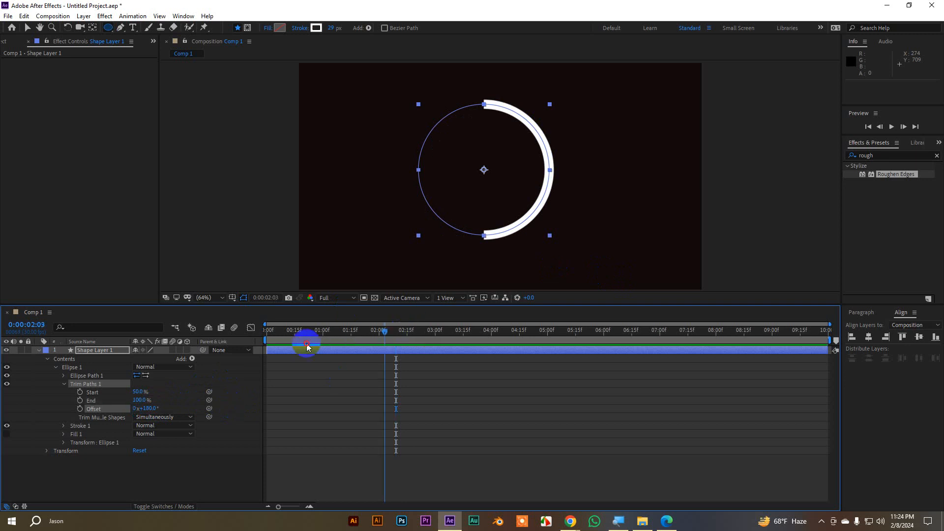
# - Try keyframing the Trim Paths Start at 0:00:00:00 with a higher value, and undo the value change
pyautogui.click(261, 333)
pyautogui.click(80, 392)
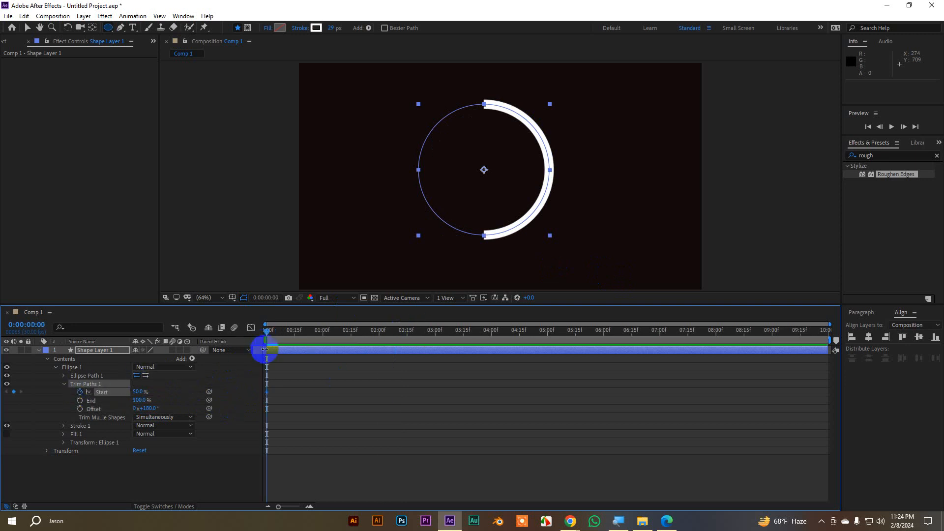
pyautogui.moveTo(139, 392); pyautogui.dragTo(147, 391)
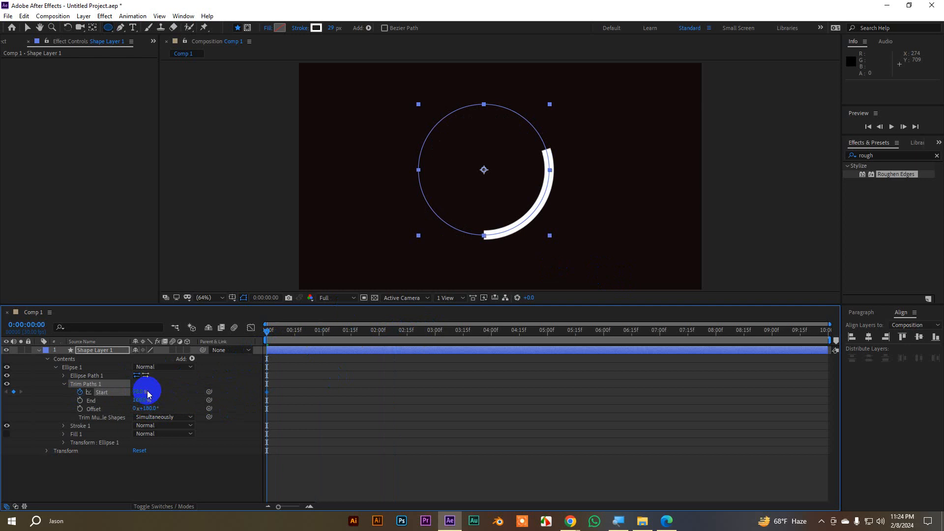
pyautogui.hotkey('ctrl', 'z')
pyautogui.click(139, 400)
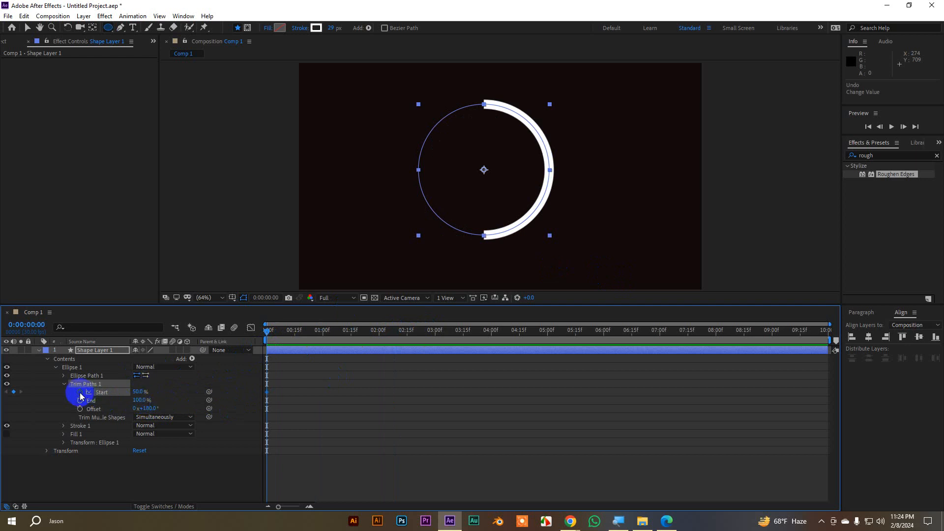
# - Keyframe the Trim Paths End at 0% at 0:00:00:00 and at 100% at 0:00:00:20
pyautogui.click(79, 401)
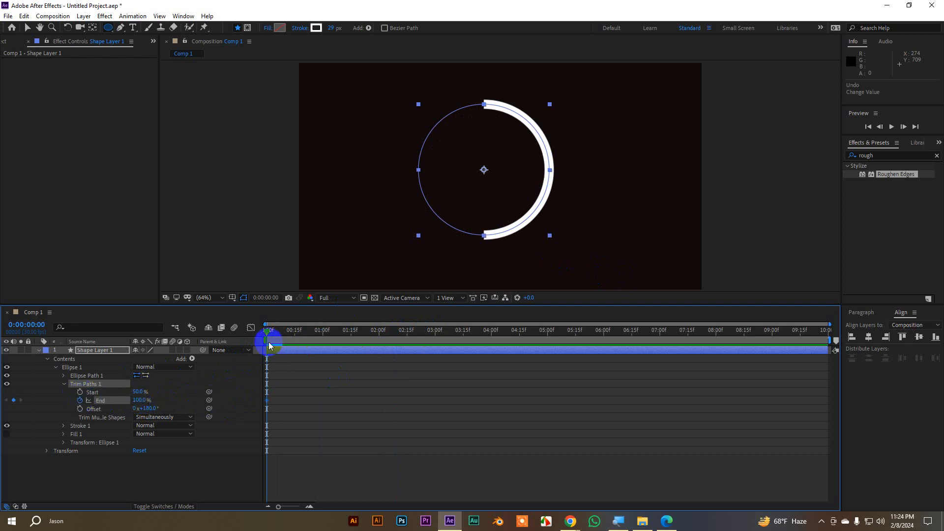
pyautogui.hotkey('shift', 'pagedown')
pyautogui.hotkey('shift', 'pagedown')
pyautogui.click(139, 400)
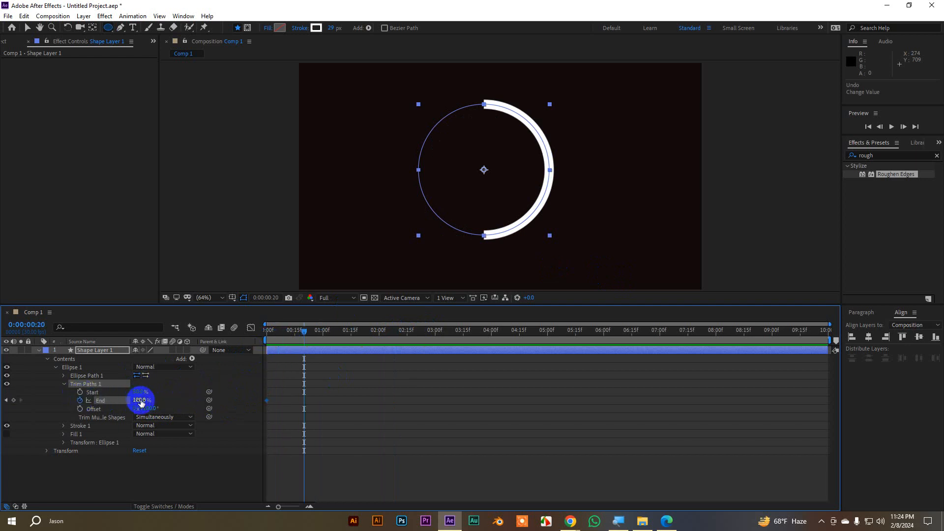
pyautogui.click(10, 402)
pyautogui.click(139, 400)
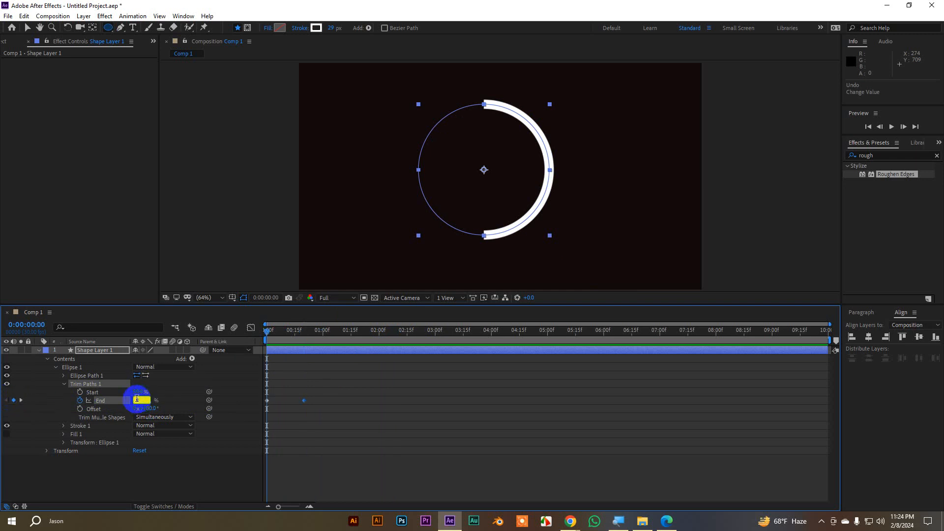
pyautogui.write('0')
pyautogui.press('Return')
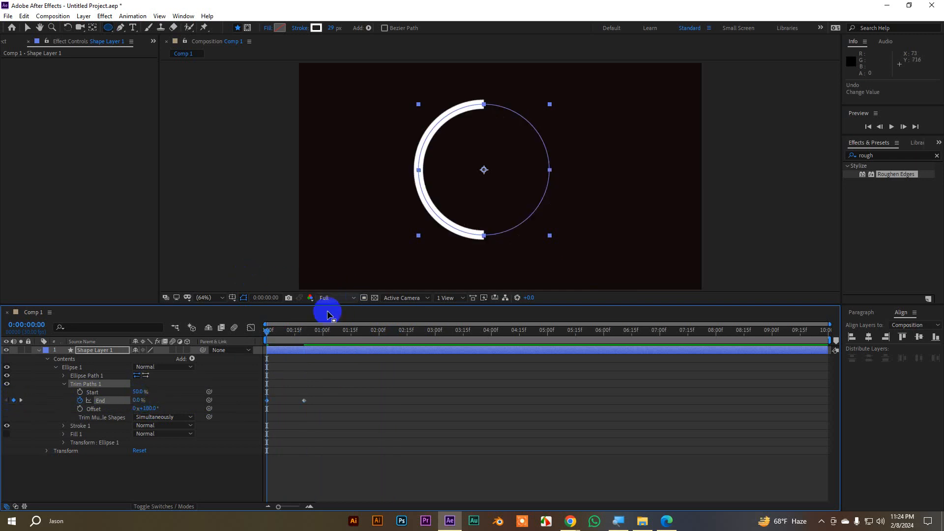
# - Try keyframing the Trim Paths Start, undo the Start and End keyframing, and go back to the first frame
pyautogui.click(80, 392)
pyautogui.moveTo(300, 338)
pyautogui.mouseDown()
pyautogui.moveTo(309, 339)
pyautogui.moveTo(276, 343)
pyautogui.moveTo(301, 341)
pyautogui.mouseUp()
pyautogui.hotkey('ctrl', 'z')
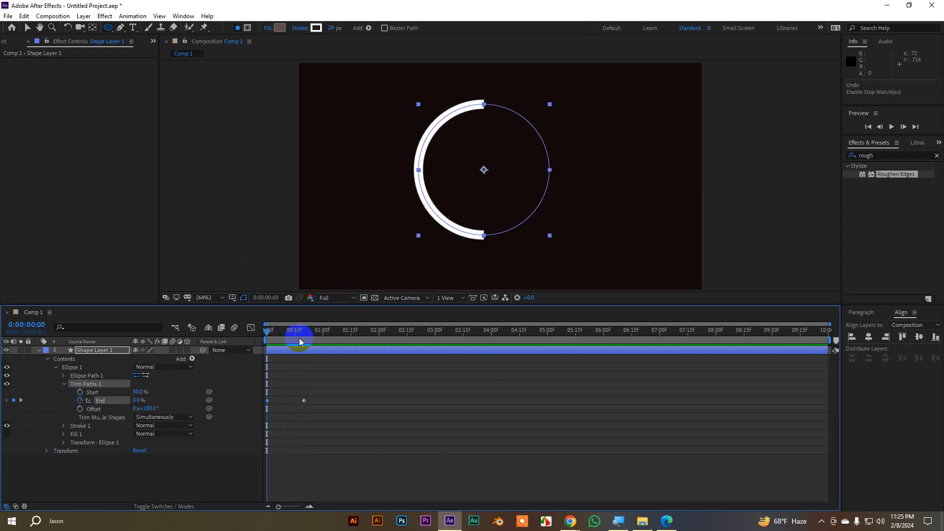
pyautogui.hotkey('ctrl', 'z')
pyautogui.press('Home')
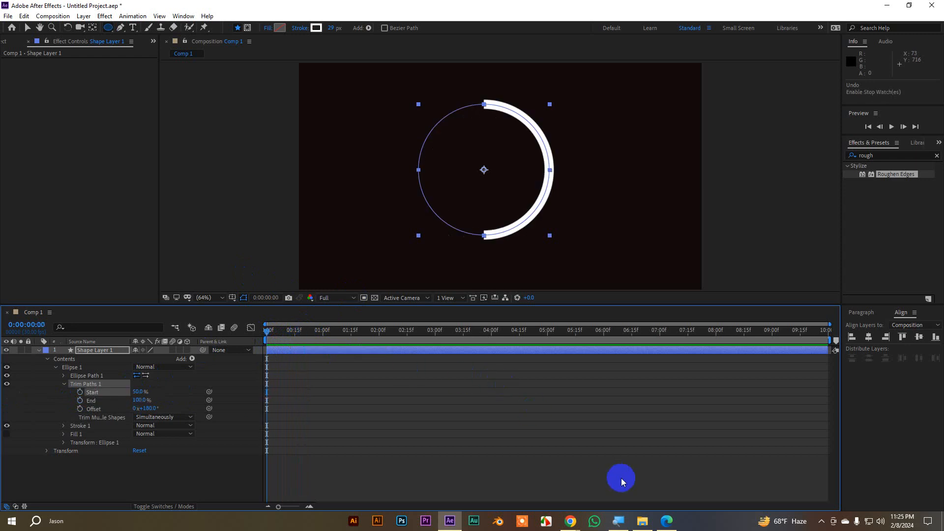
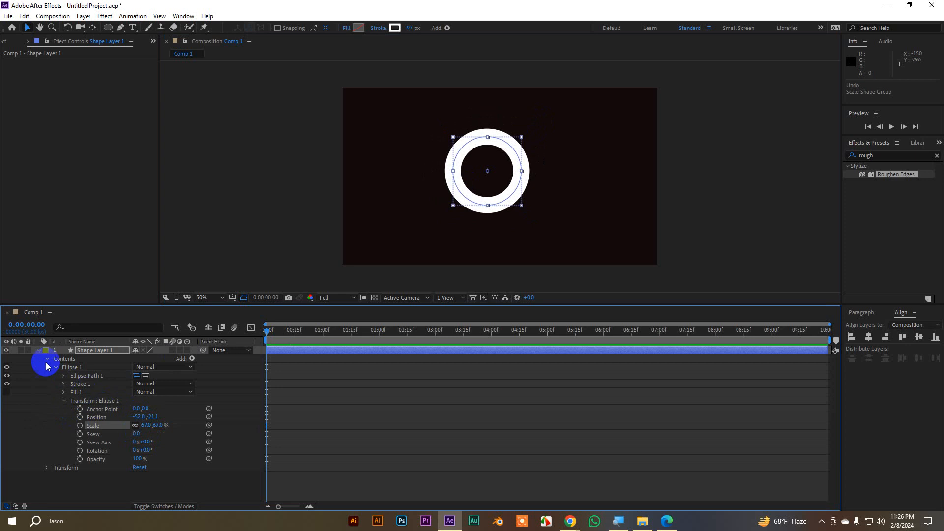
# - Scale up the Ellipse 1 group, collapse the layer's properties, and widen the ring's stroke to 241 px
pyautogui.moveTo(147, 427); pyautogui.dragTo(152, 425)
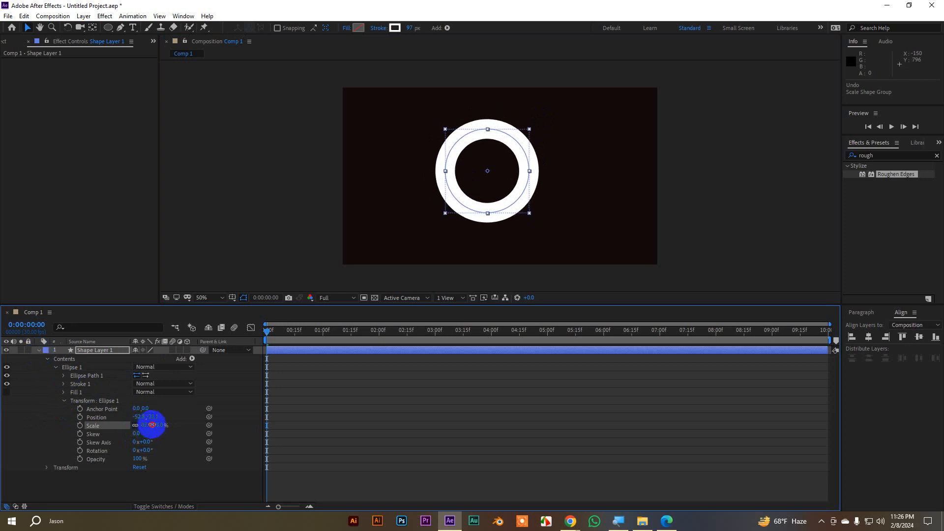
pyautogui.click(38, 350)
pyautogui.moveTo(411, 27); pyautogui.dragTo(488, 32)
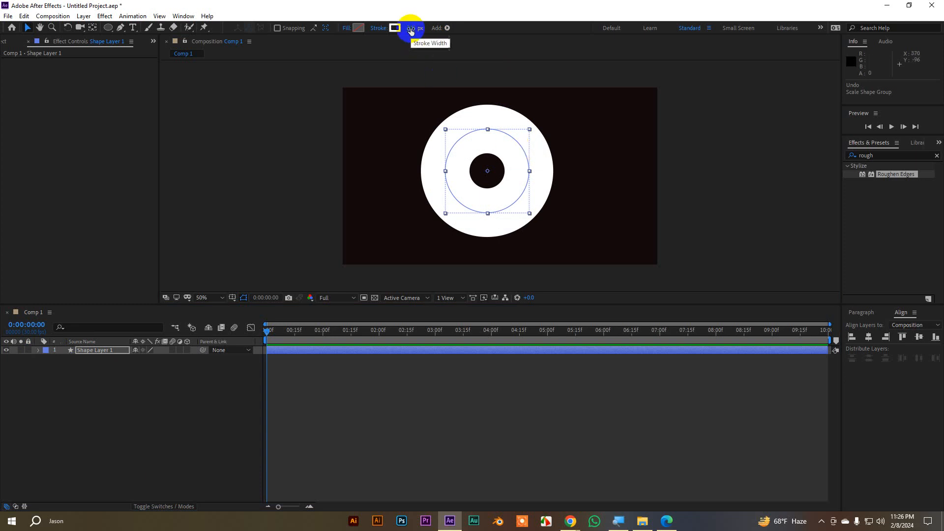
# - Set the ring's stroke color to red (F43E3E)
pyautogui.click(395, 28)
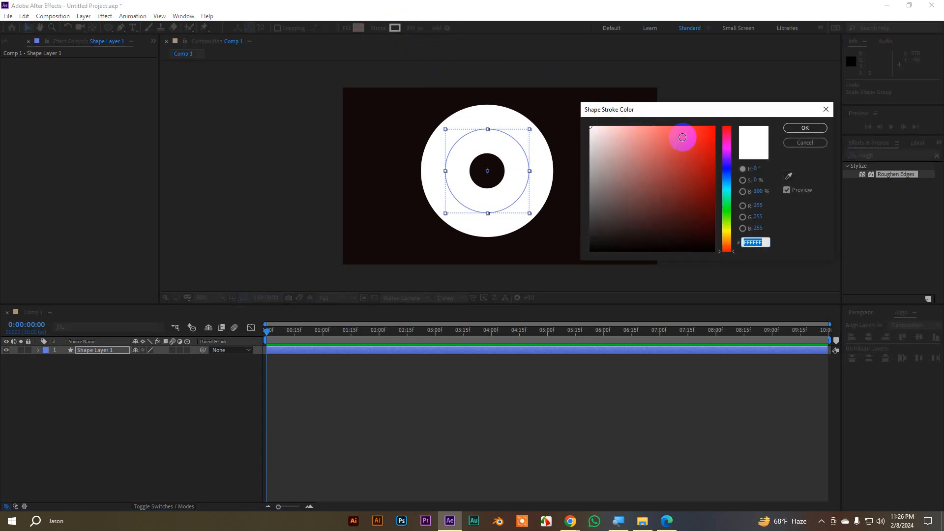
pyautogui.moveTo(682, 133)
pyautogui.mouseDown()
pyautogui.moveTo(671, 131)
pyautogui.moveTo(685, 131)
pyautogui.mouseUp()
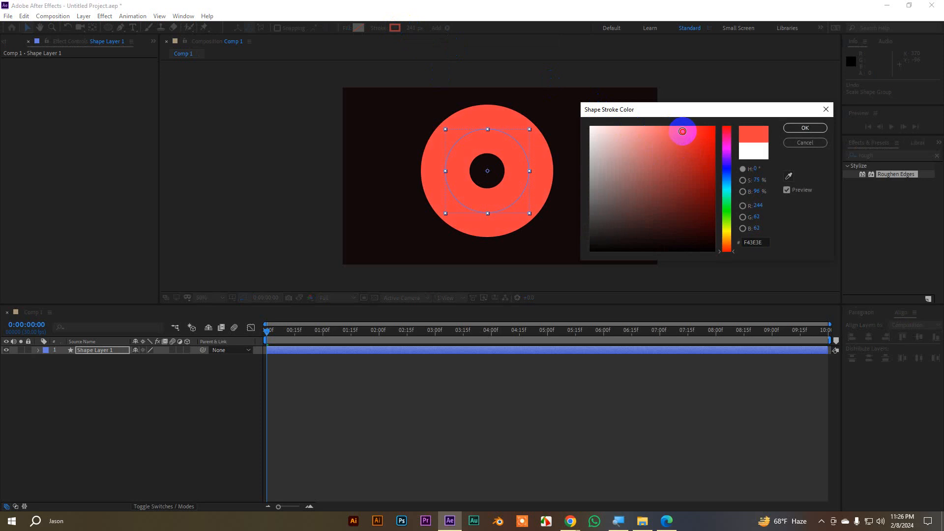
pyautogui.click(805, 128)
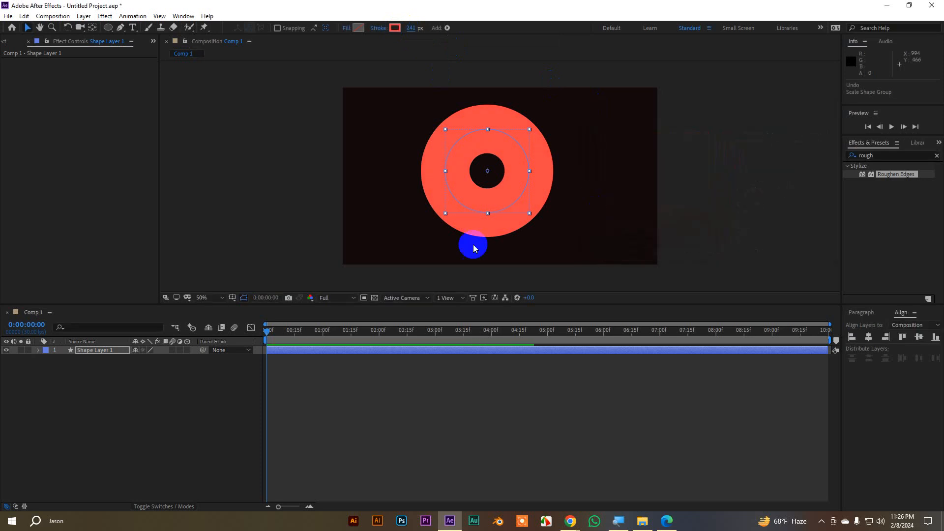
# - Add Trim Paths to the ring's Ellipse 1 group and reduce its End to 59%
pyautogui.click(39, 351)
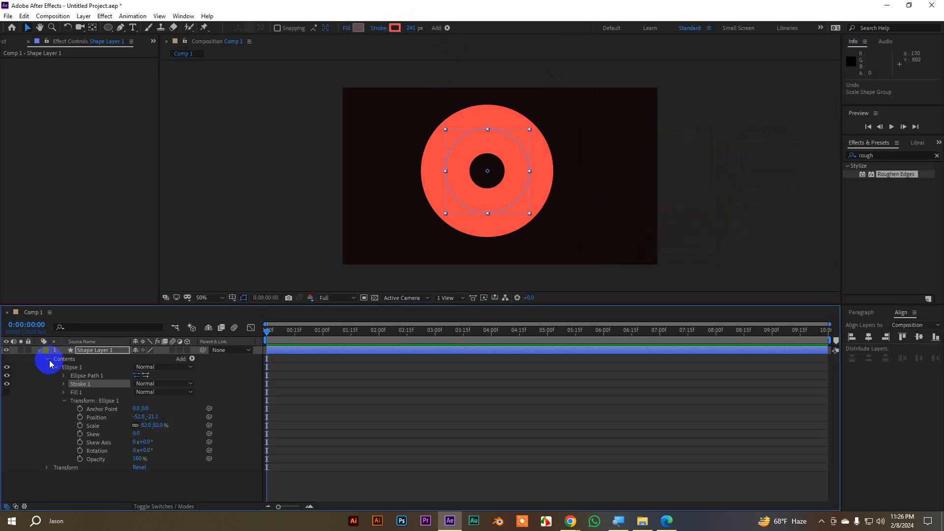
pyautogui.click(47, 360)
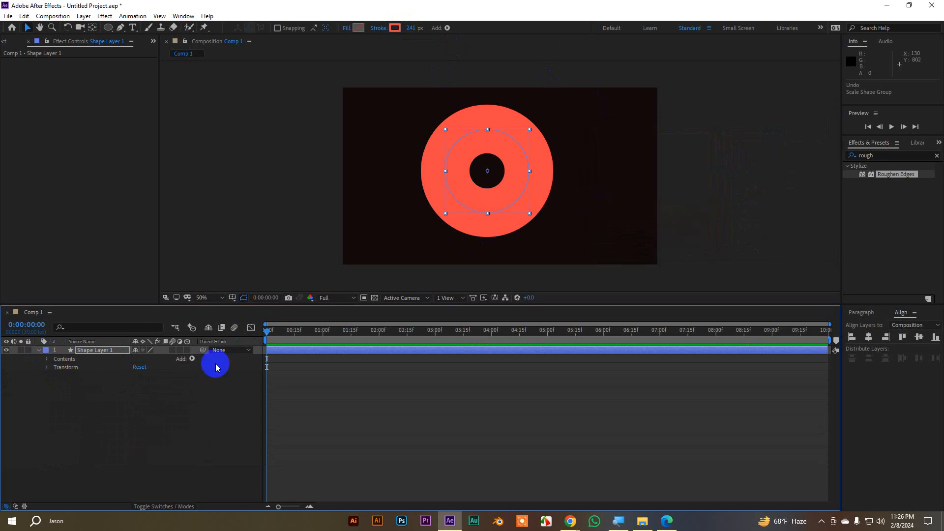
pyautogui.click(191, 358)
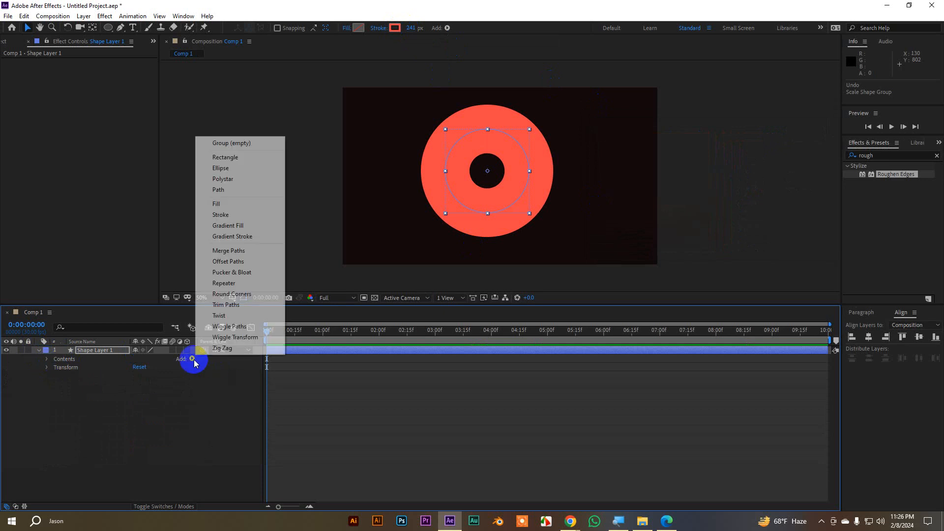
pyautogui.click(225, 305)
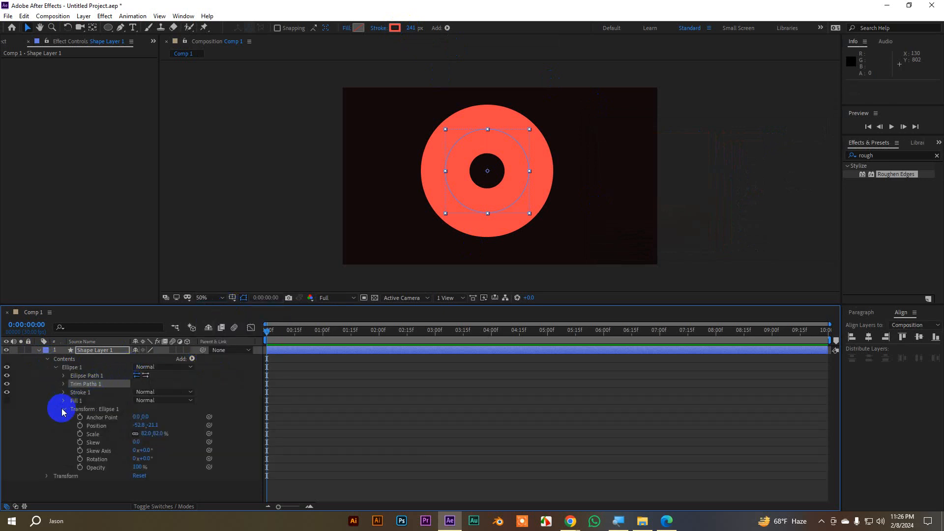
pyautogui.click(64, 409)
pyautogui.click(65, 386)
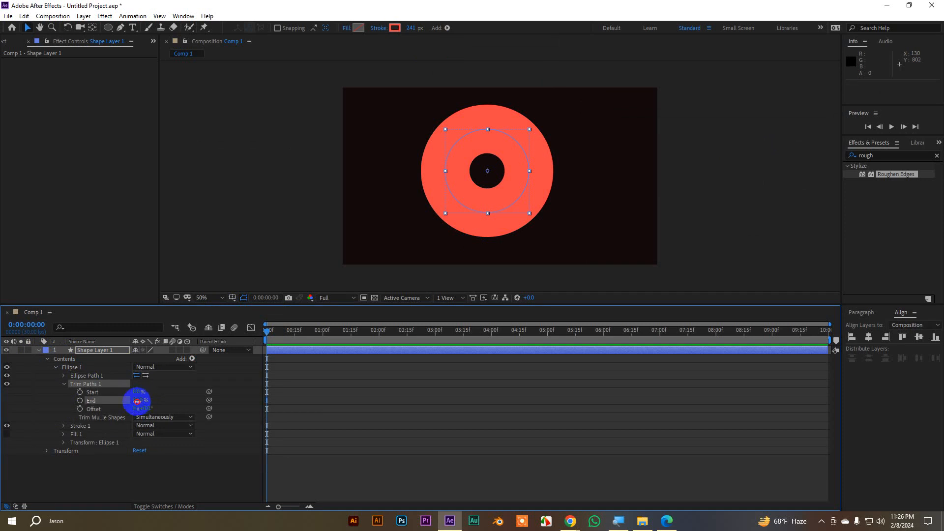
pyautogui.moveTo(137, 401); pyautogui.dragTo(123, 404)
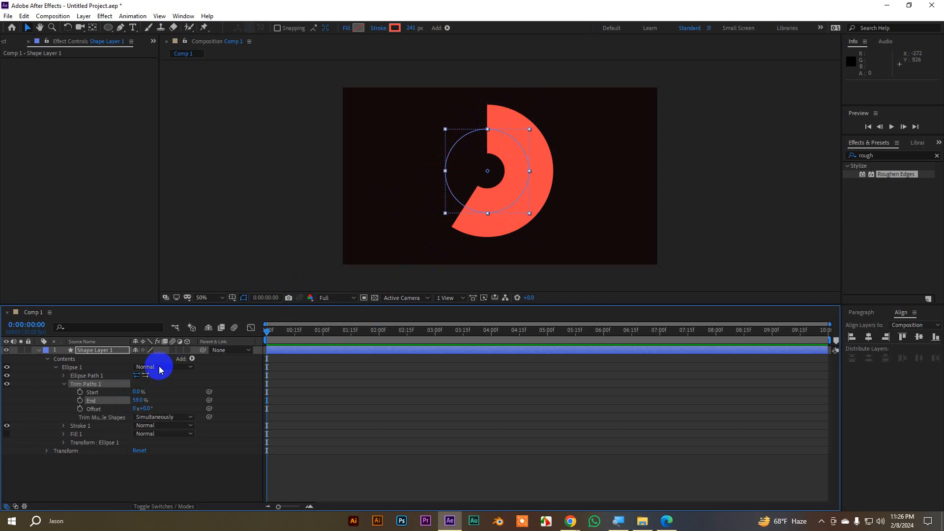
# - Change the ring stroke's line cap to Round Cap and enlarge the timeline area to show all its properties
pyautogui.click(64, 428)
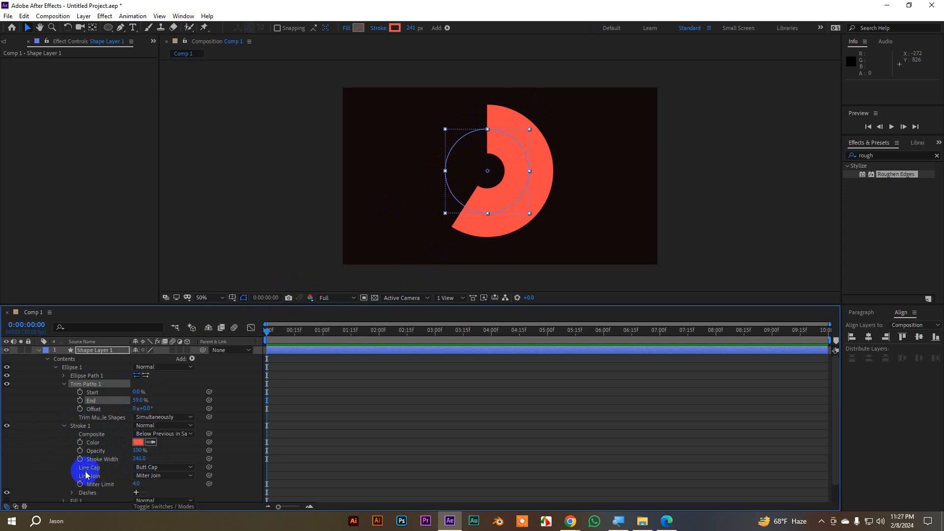
pyautogui.click(150, 468)
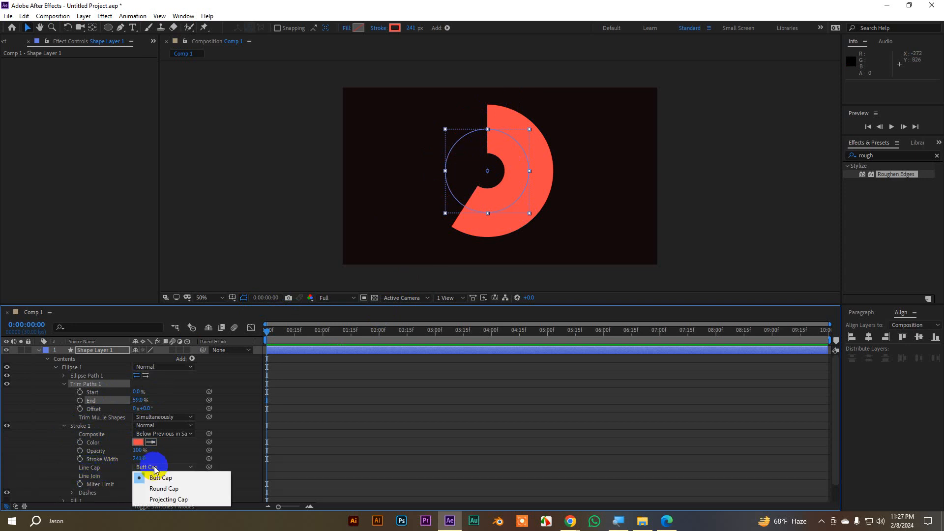
pyautogui.click(175, 489)
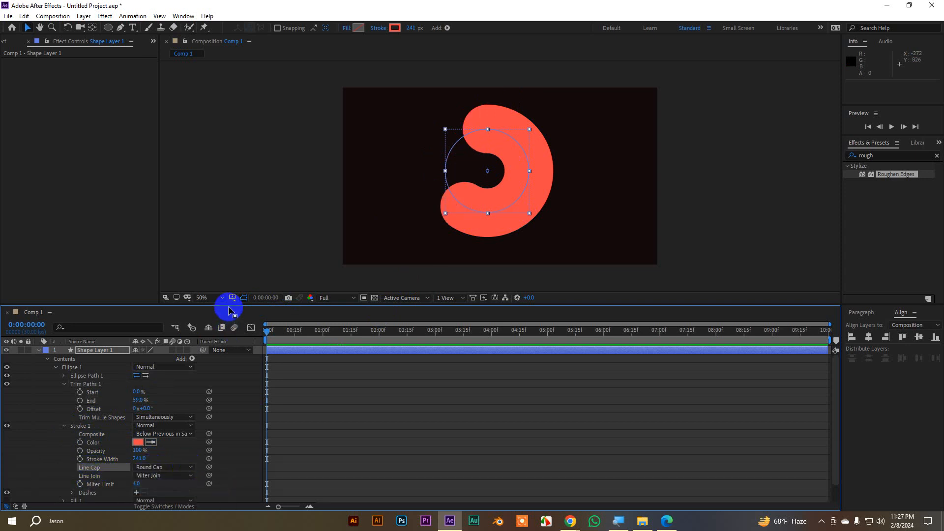
pyautogui.moveTo(239, 302); pyautogui.dragTo(239, 250)
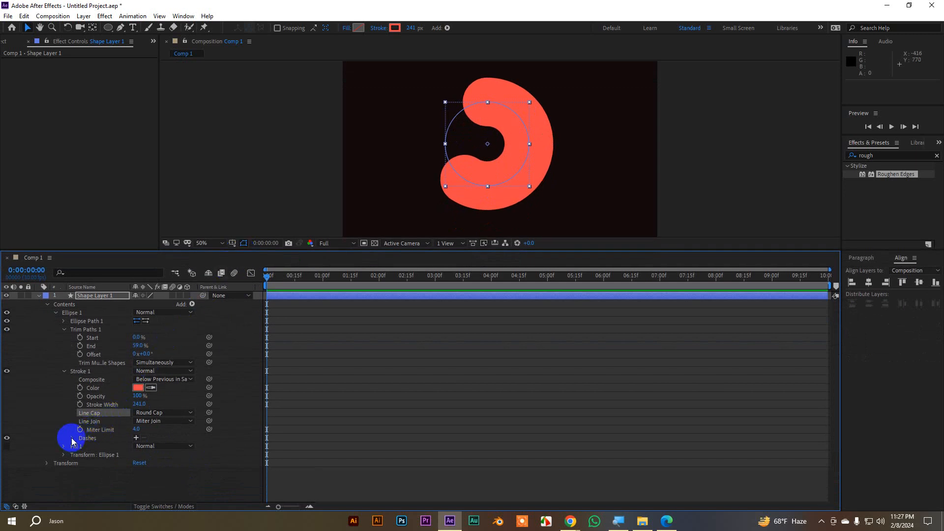
# - Add a dash and a gap to the ring's stroke and set the gap to 300
pyautogui.click(136, 438)
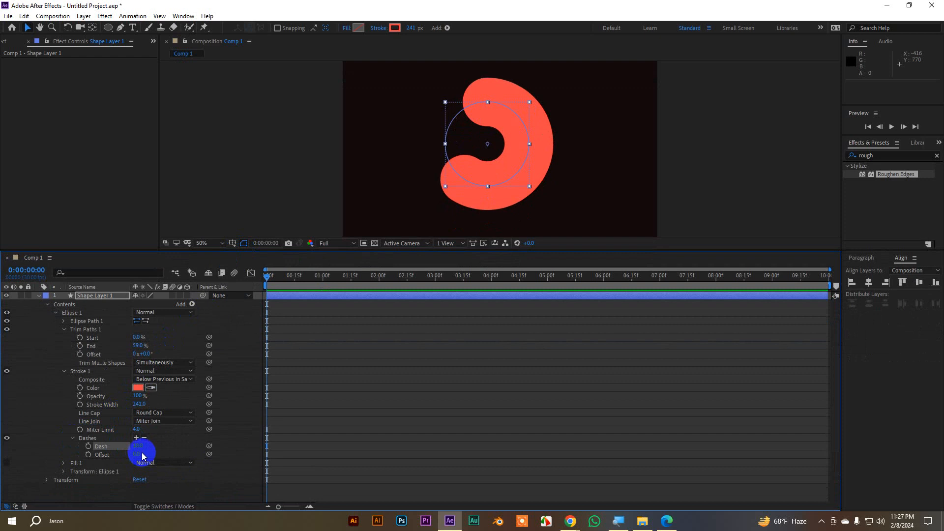
pyautogui.click(136, 438)
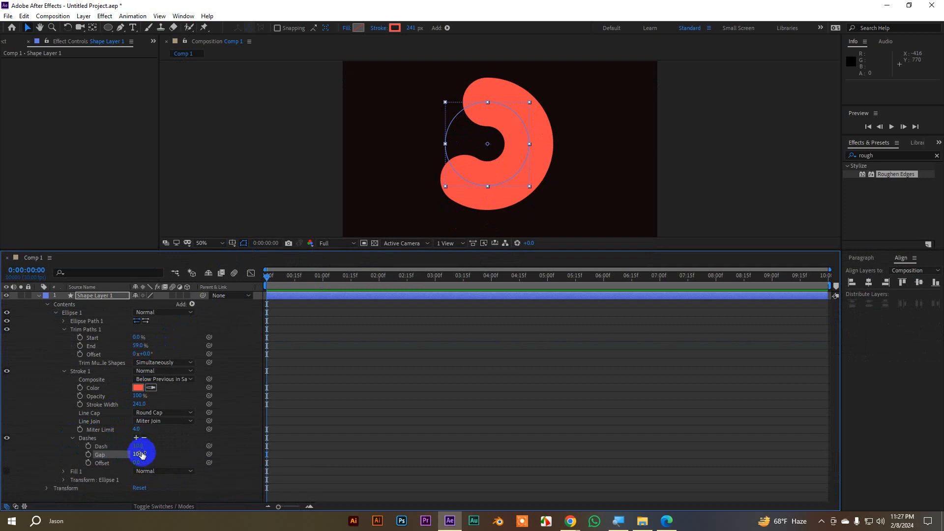
pyautogui.moveTo(139, 455); pyautogui.dragTo(242, 427)
# - Try a Butt Cap with a 158 px stroke width and longer dashes on the ring
pyautogui.click(163, 413)
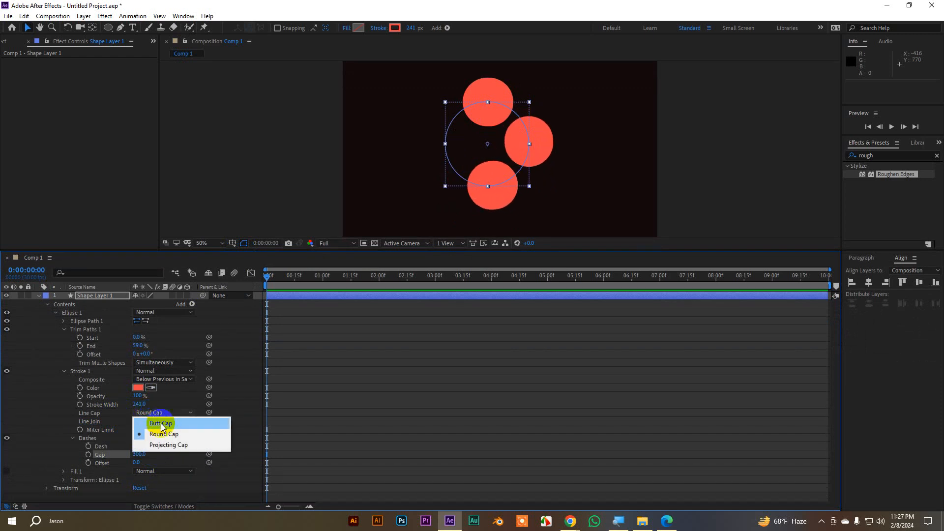
pyautogui.click(159, 422)
pyautogui.moveTo(413, 27)
pyautogui.mouseDown()
pyautogui.moveTo(401, 26)
pyautogui.moveTo(378, 59)
pyautogui.mouseUp()
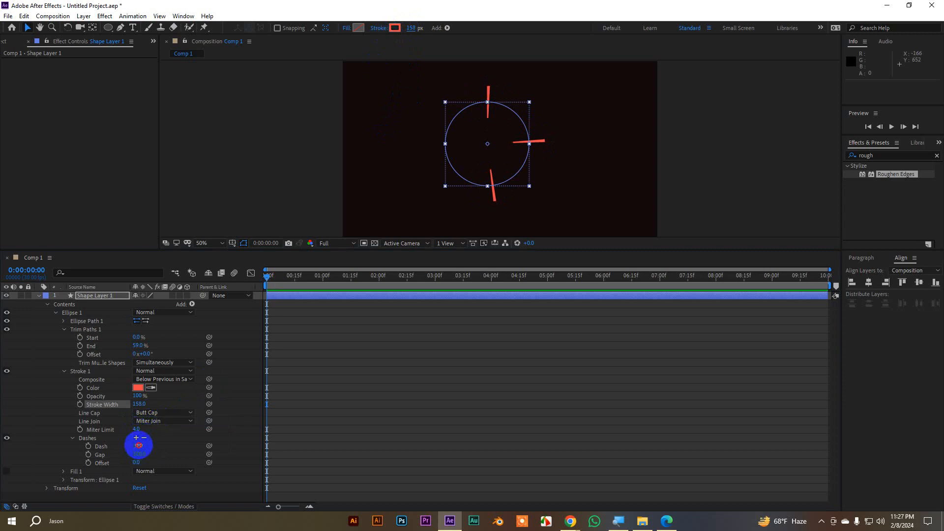
pyautogui.moveTo(139, 446)
pyautogui.mouseDown()
pyautogui.moveTo(239, 428)
pyautogui.moveTo(95, 447)
pyautogui.moveTo(121, 449)
pyautogui.mouseUp()
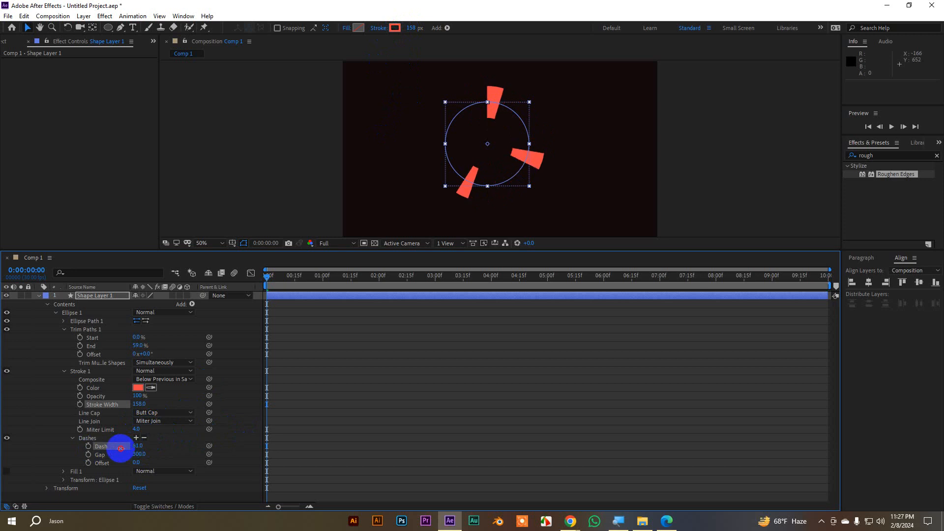
# - Undo the dash, gap, stroke width and Butt Cap changes on the ring's stroke
pyautogui.hotkey('ctrl', 'z')
pyautogui.hotkey('ctrl', 'z')
pyautogui.hotkey('ctrl', 'z')
pyautogui.hotkey('ctrl', 'z')
pyautogui.hotkey('ctrl', 'z')
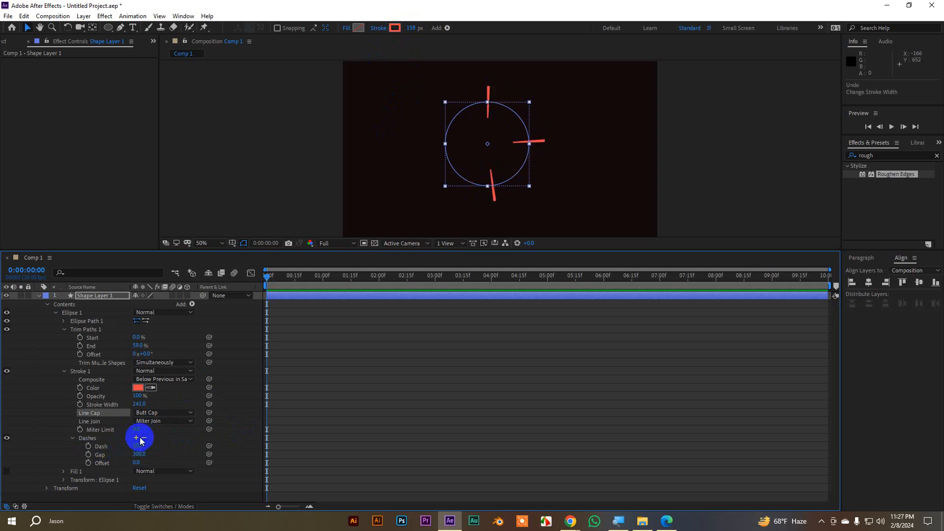
pyautogui.click(143, 439)
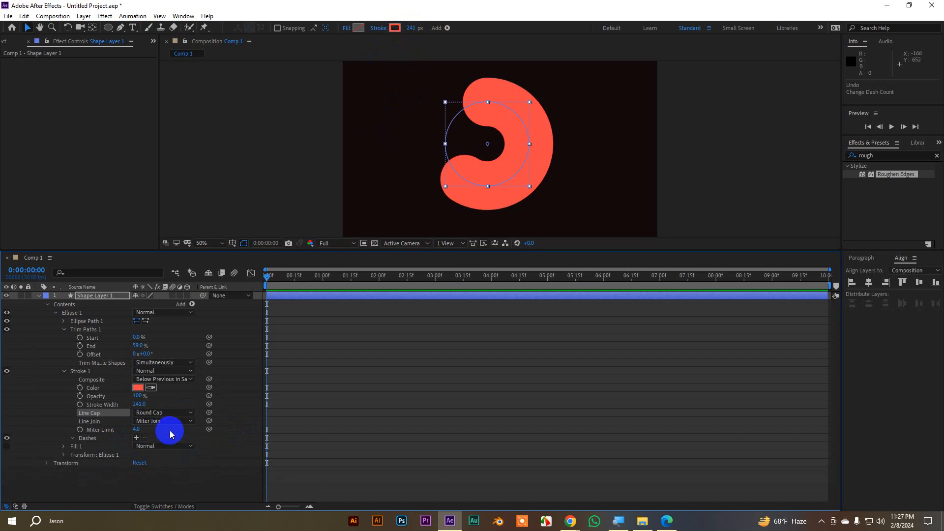
# - Keyframe the ring's Trim Paths End at 0% at 0:00:00:05
pyautogui.click(64, 371)
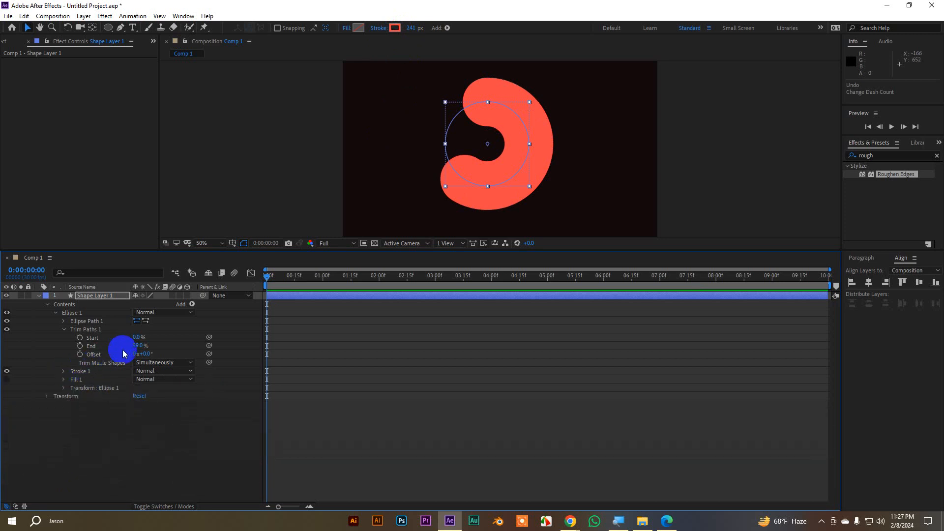
pyautogui.moveTo(139, 346); pyautogui.dragTo(105, 353)
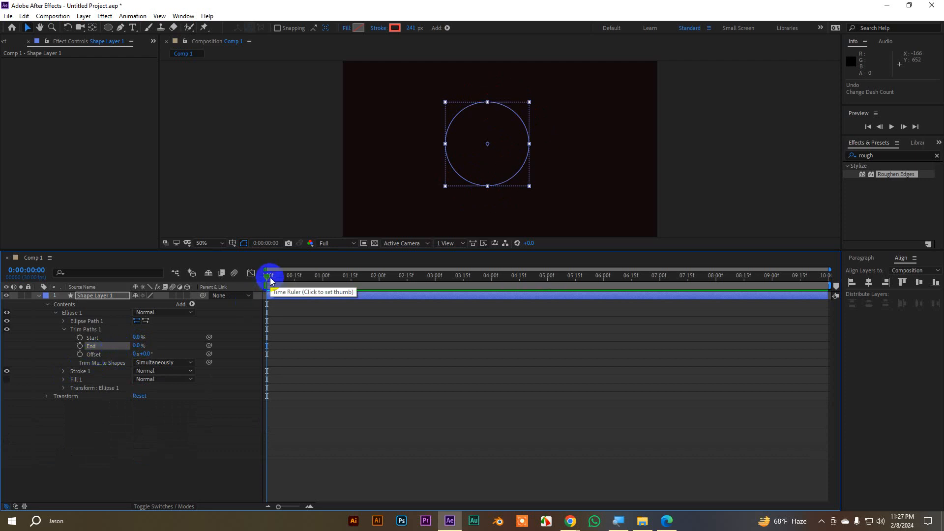
pyautogui.press('pagedown')
pyautogui.press('pagedown')
pyautogui.press('pagedown')
pyautogui.press('pagedown')
pyautogui.press('pagedown')
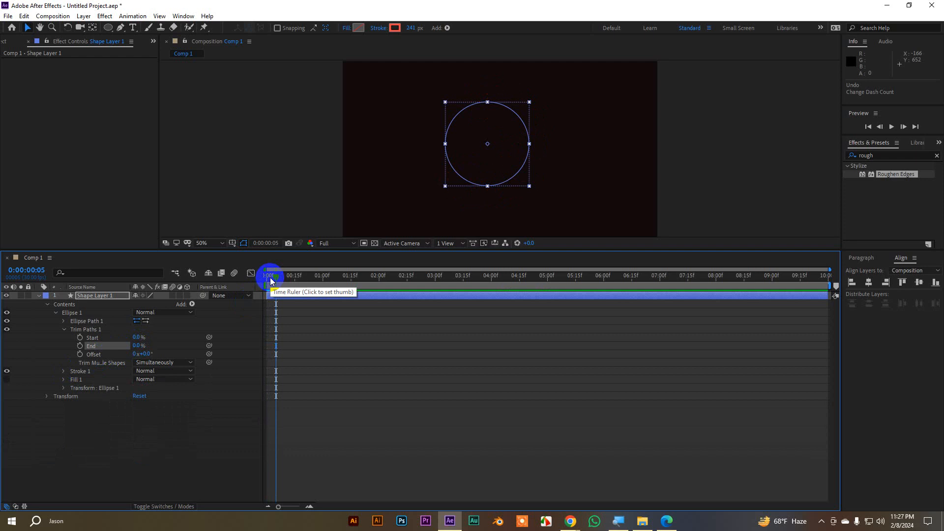
pyautogui.click(80, 345)
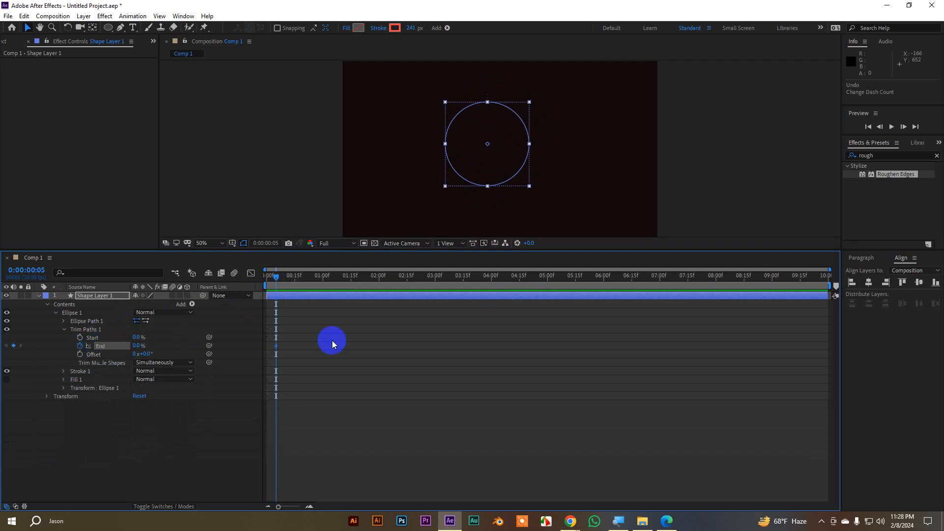
# - Keyframe the Trim Paths End at 100% at 0:00:00:25 and play the animation
pyautogui.hotkey('shift', 'pagedown')
pyautogui.hotkey('shift', 'pagedown')
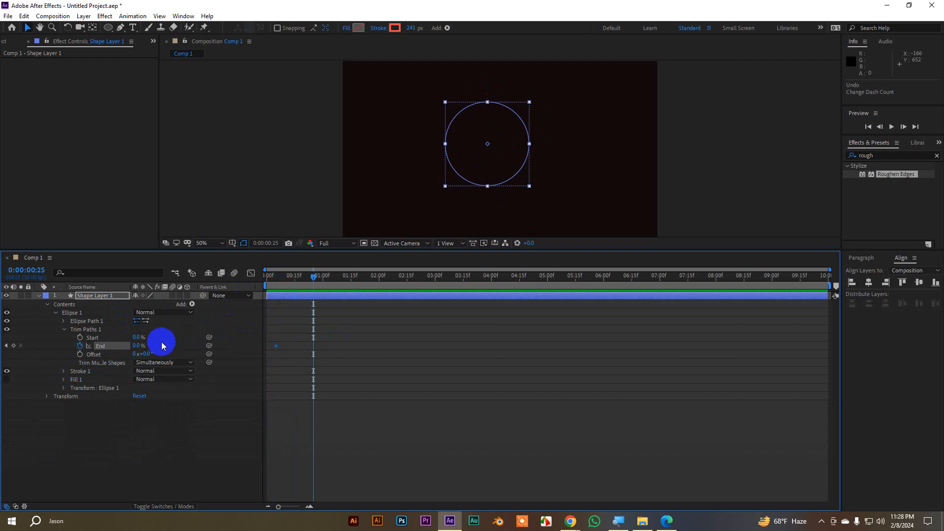
pyautogui.moveTo(138, 346); pyautogui.dragTo(210, 345)
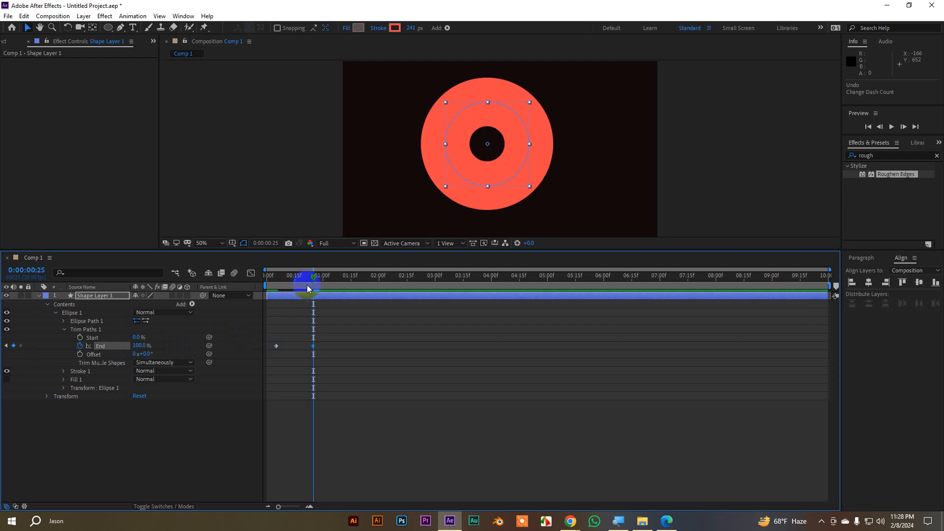
pyautogui.press('space')
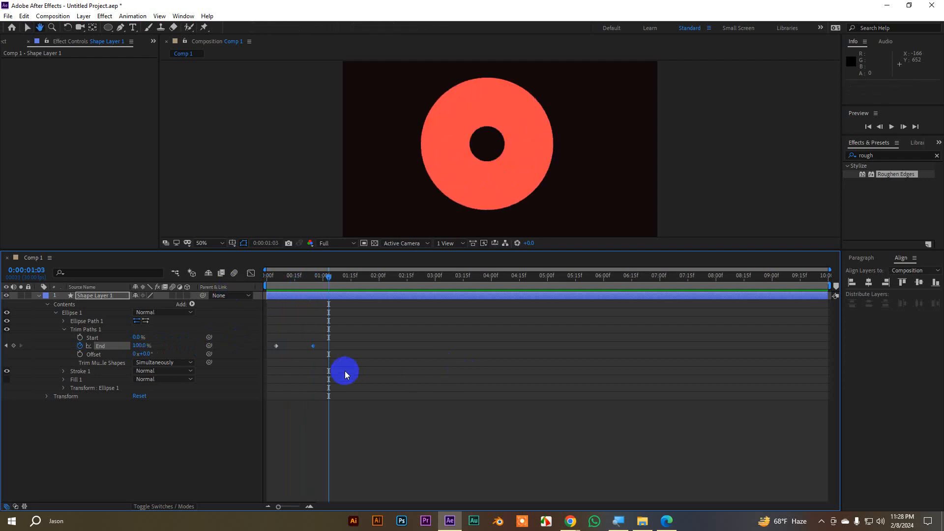
# - Easy-ease both End keyframes, reshape their speed curve to peak early and slow down gradually, and preview from the first frame
pyautogui.moveTo(347, 355); pyautogui.dragTo(255, 343)
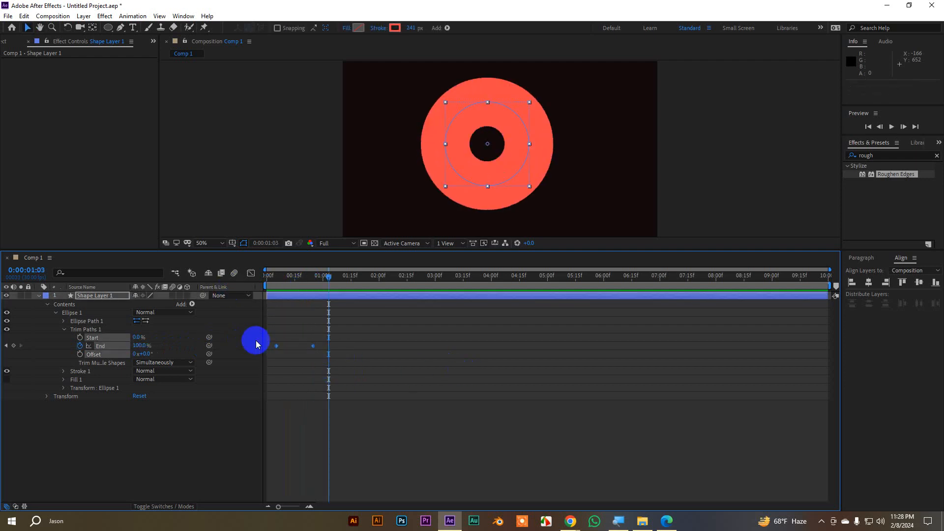
pyautogui.click(251, 273)
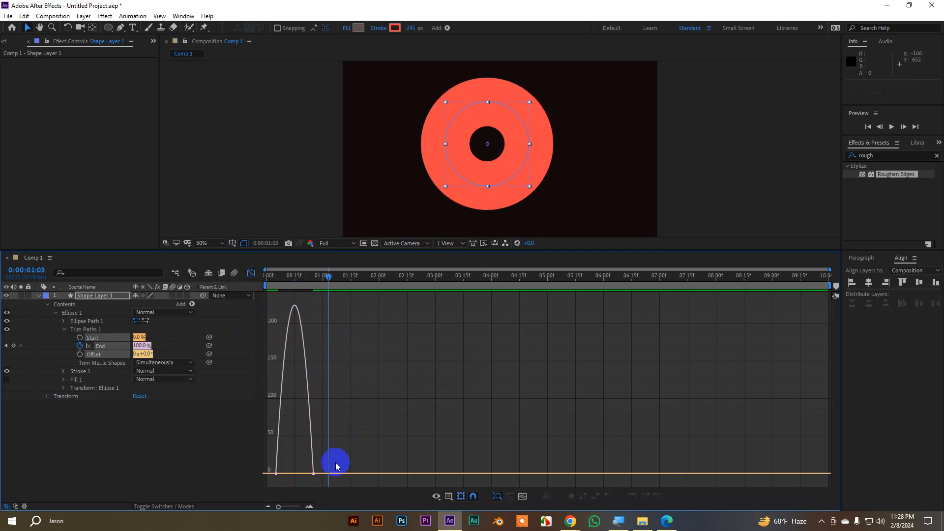
pyautogui.click(311, 476)
pyautogui.moveTo(306, 475); pyautogui.dragTo(412, 467)
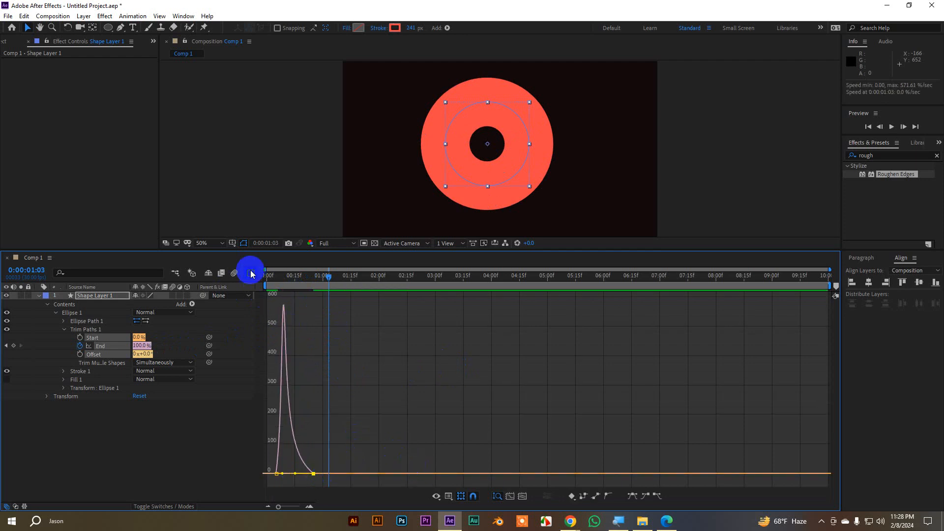
pyautogui.click(251, 273)
pyautogui.moveTo(336, 282); pyautogui.dragTo(256, 297)
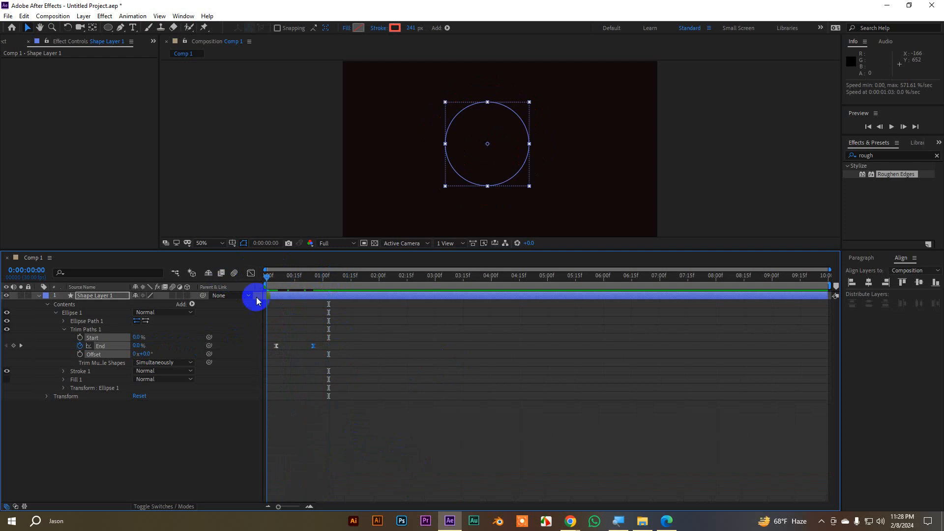
pyautogui.press('space')
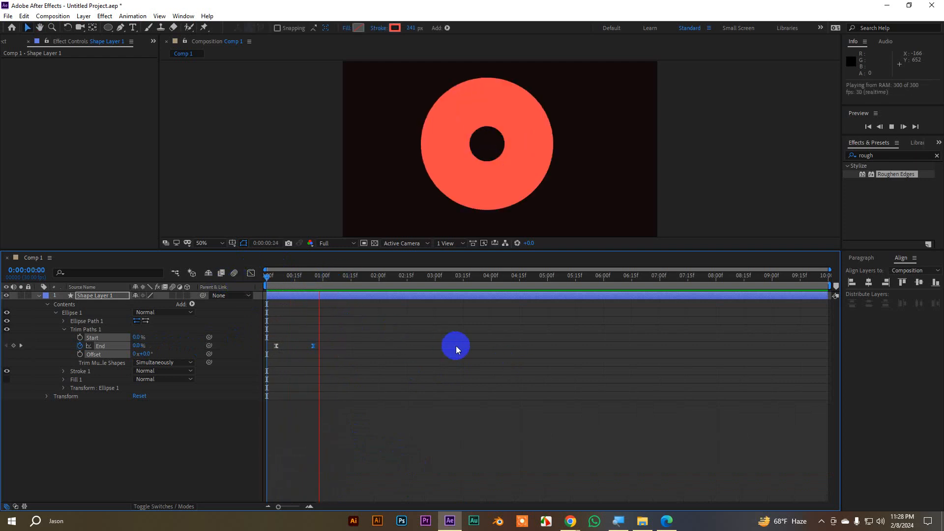
pyautogui.press('space')
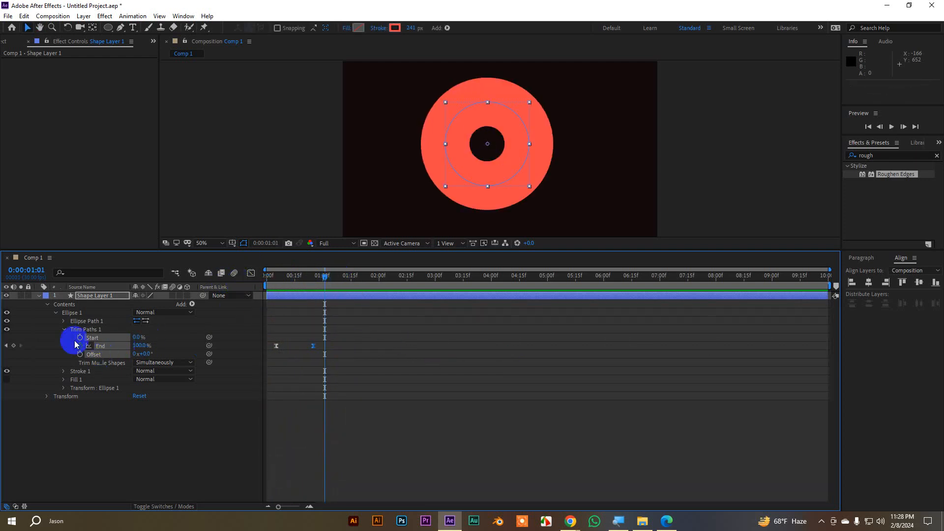
# - Duplicate Shape Layer 1, reveal the keyframed properties of both layers, and go to the first End keyframe at 0:00:00:05
pyautogui.click(39, 296)
pyautogui.click(93, 298)
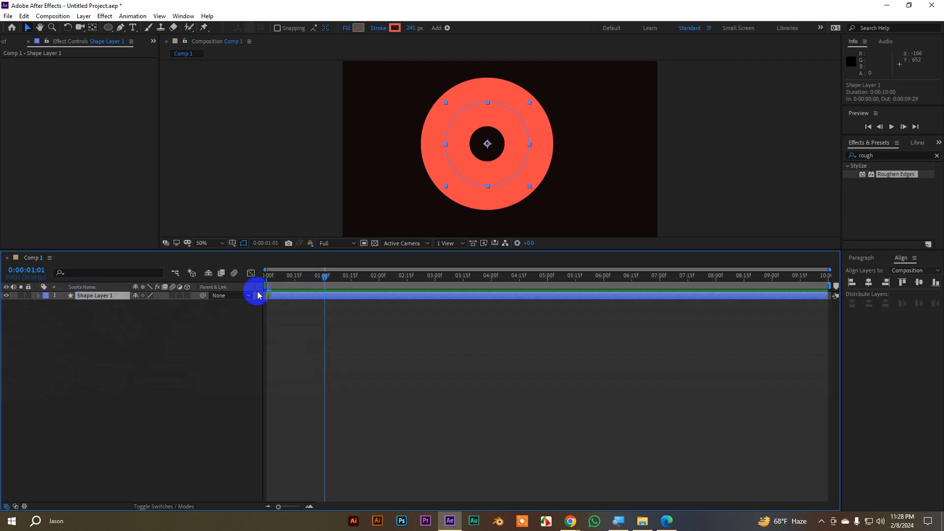
pyautogui.press('u')
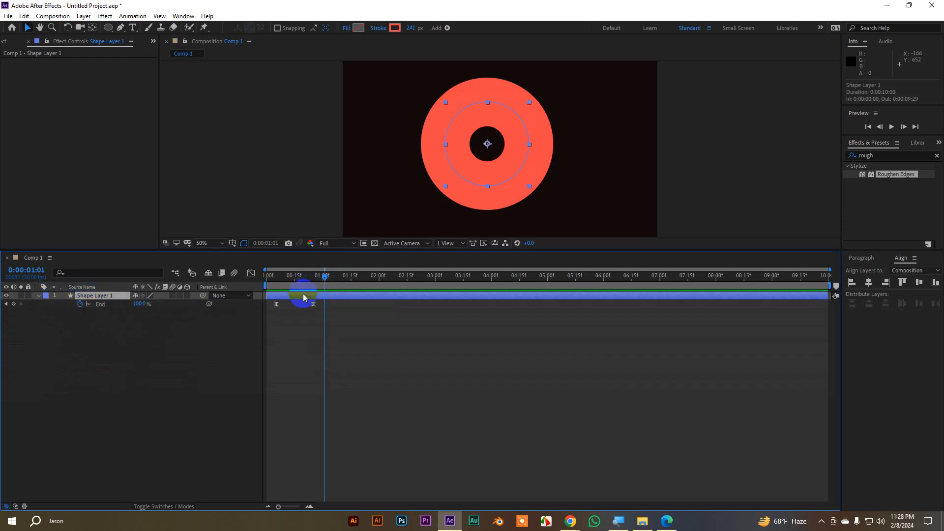
pyautogui.hotkey('ctrl', 'd')
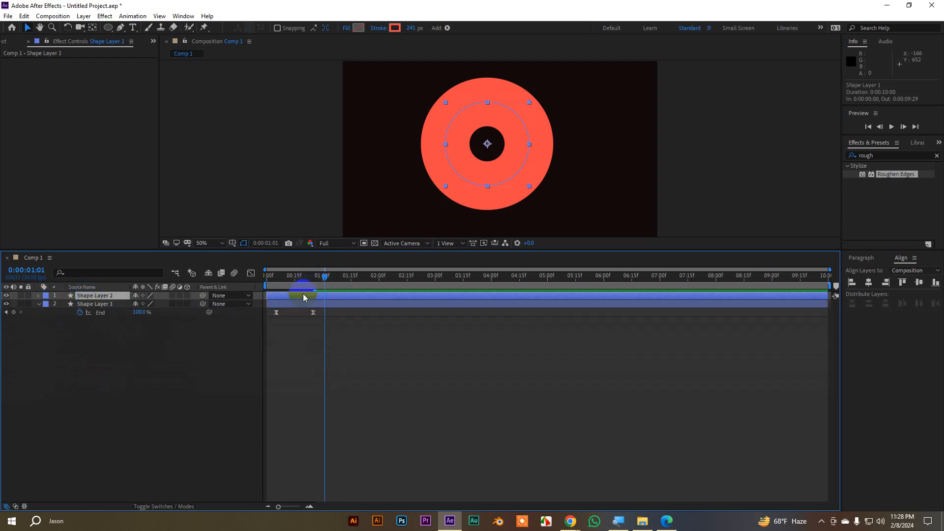
pyautogui.press('u')
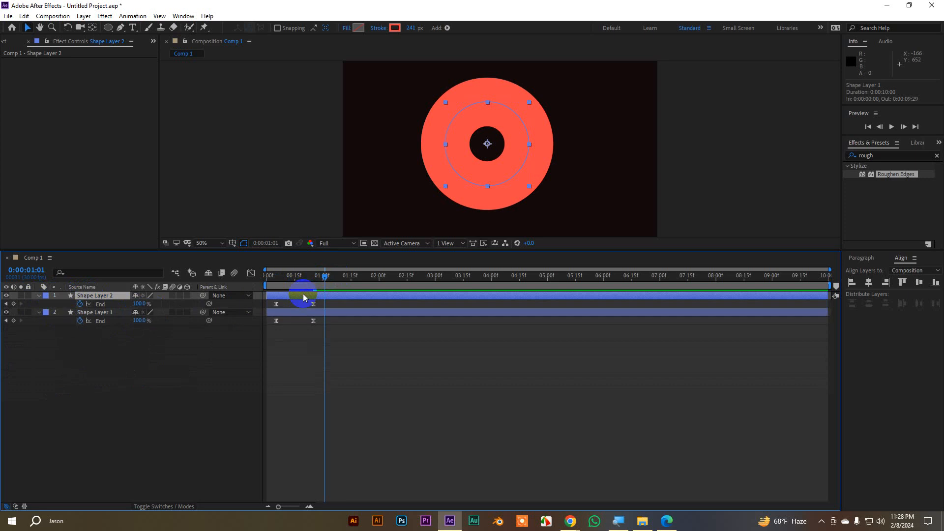
pyautogui.moveTo(324, 276); pyautogui.dragTo(276, 282)
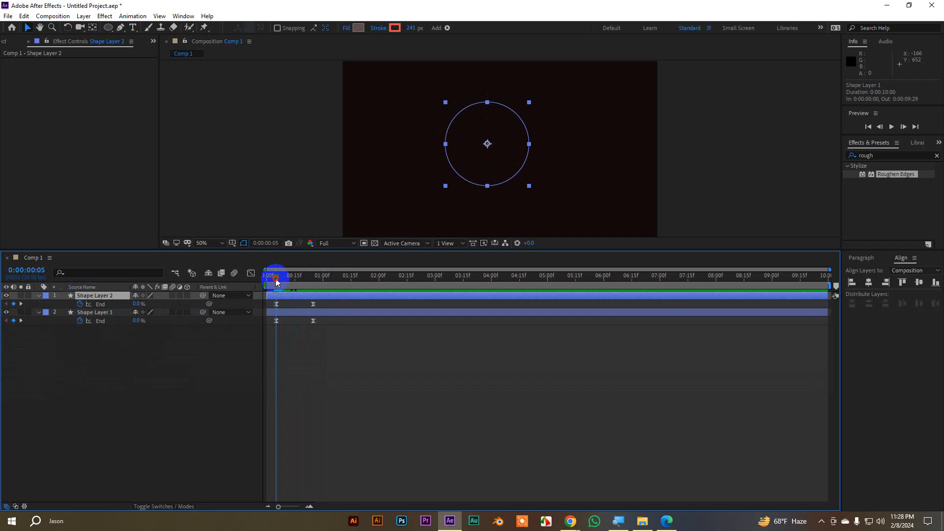
# - Set Shape Layer 2's Trim Paths End keyframe at 0:00:00:25 to 75%
pyautogui.moveTo(276, 282); pyautogui.dragTo(313, 291)
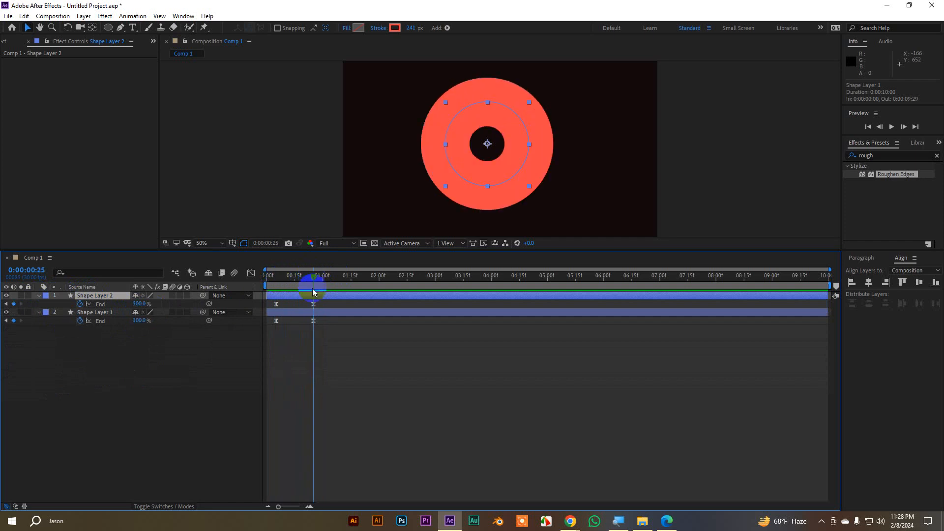
pyautogui.click(313, 304)
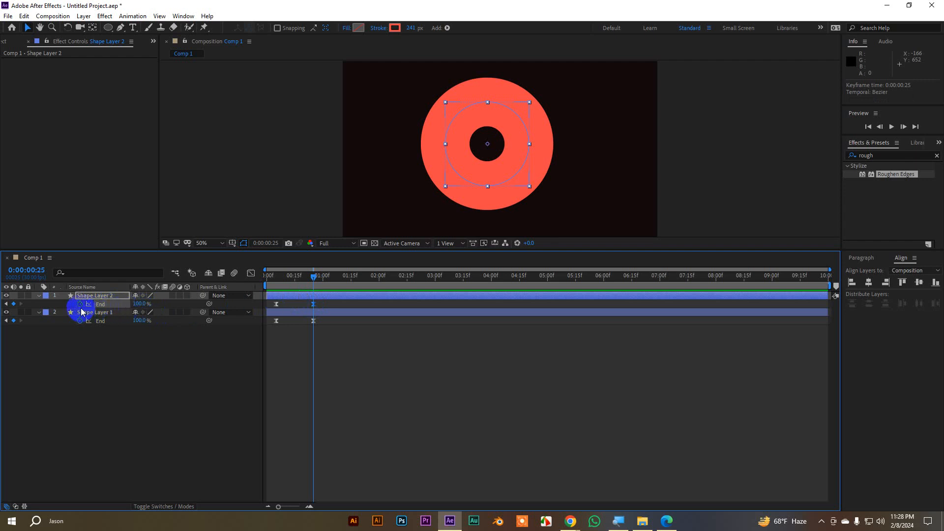
pyautogui.click(141, 304)
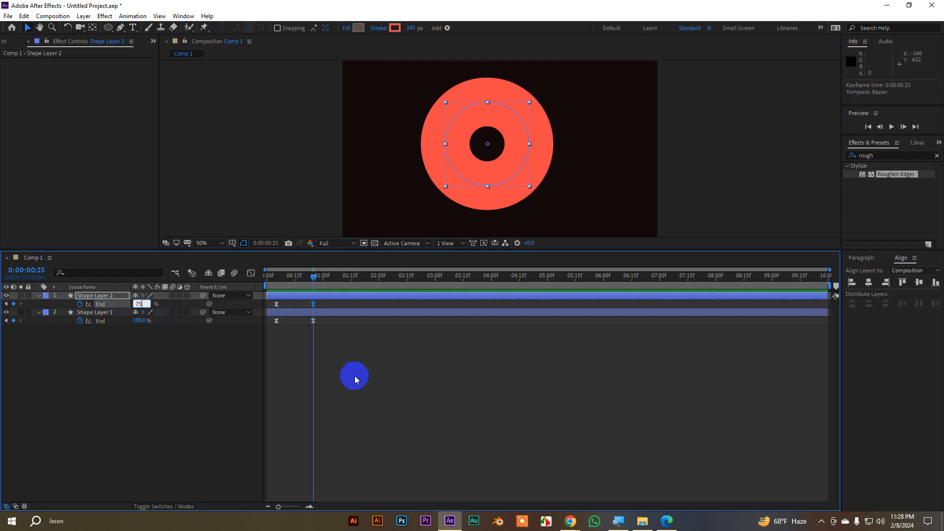
# - Change Shape Layer 2's stroke color to orange and preview the animation from the first frame
pyautogui.click(395, 27)
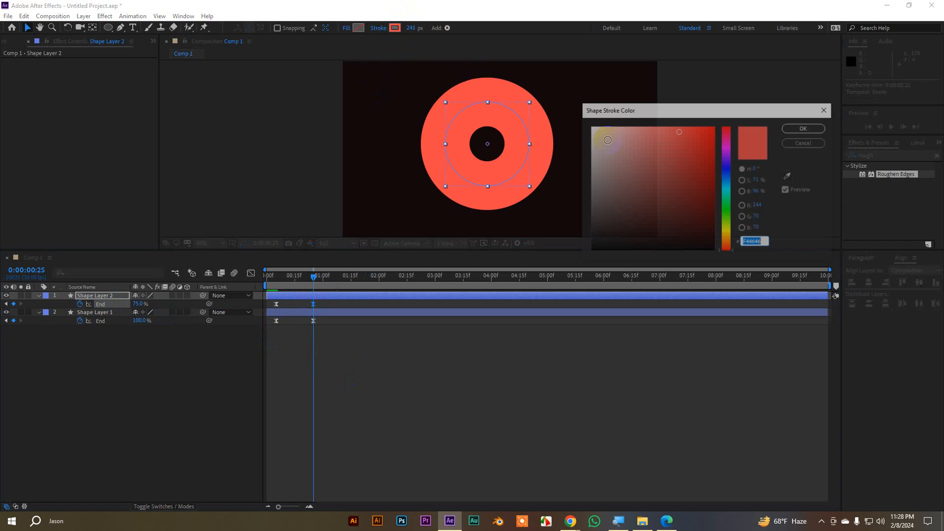
pyautogui.click(732, 240)
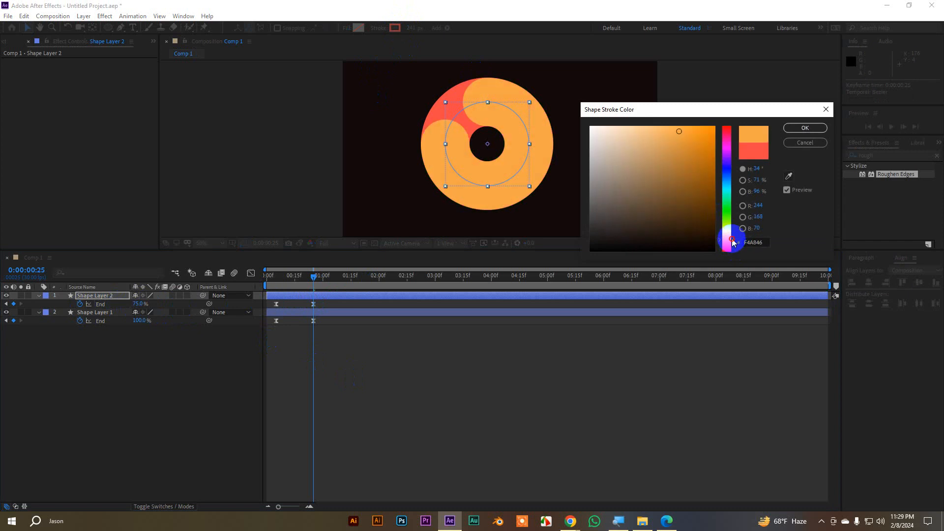
pyautogui.click(805, 128)
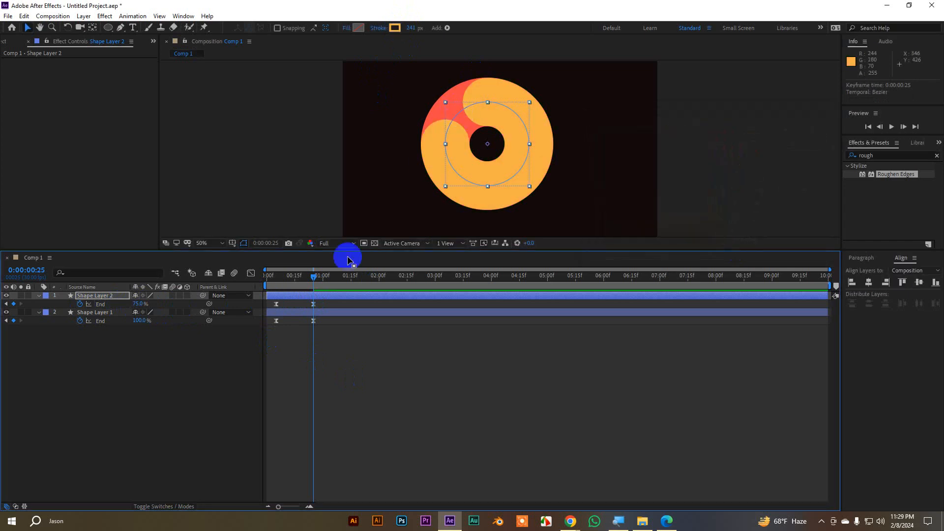
pyautogui.moveTo(310, 274); pyautogui.dragTo(261, 276)
pyautogui.press('space')
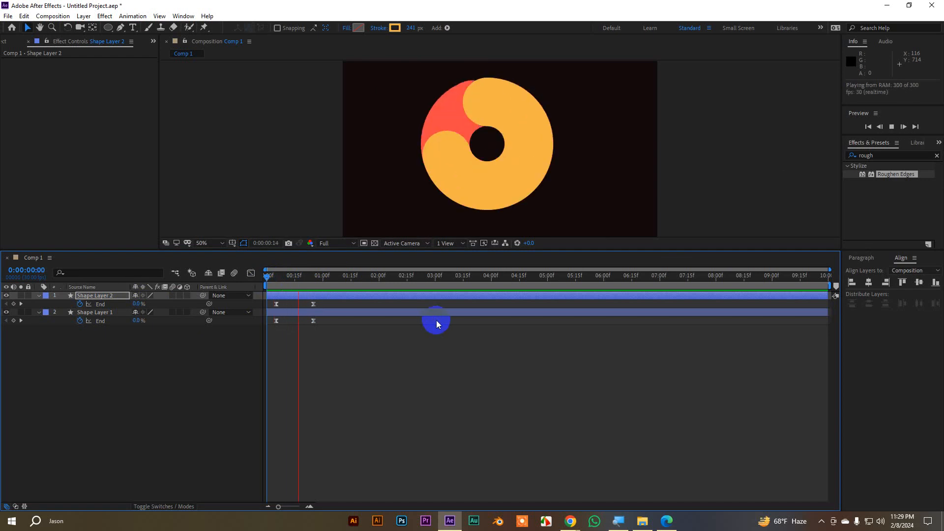
pyautogui.press('space')
# - Duplicate Shape Layer 2 at 0:00:00:25, collapse Shape Layer 1, and reveal the copy's keyframed End property
pyautogui.moveTo(330, 280); pyautogui.dragTo(316, 282)
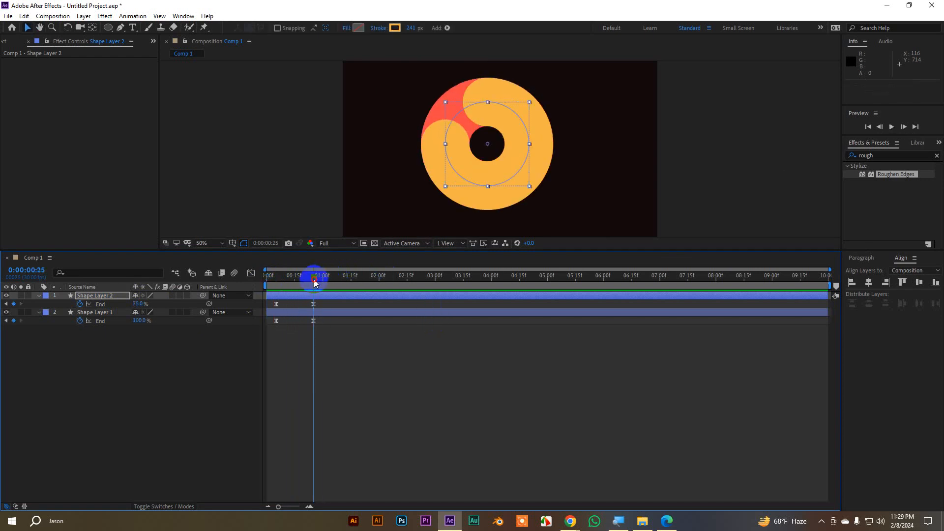
pyautogui.click(309, 296)
pyautogui.hotkey('ctrl', 'd')
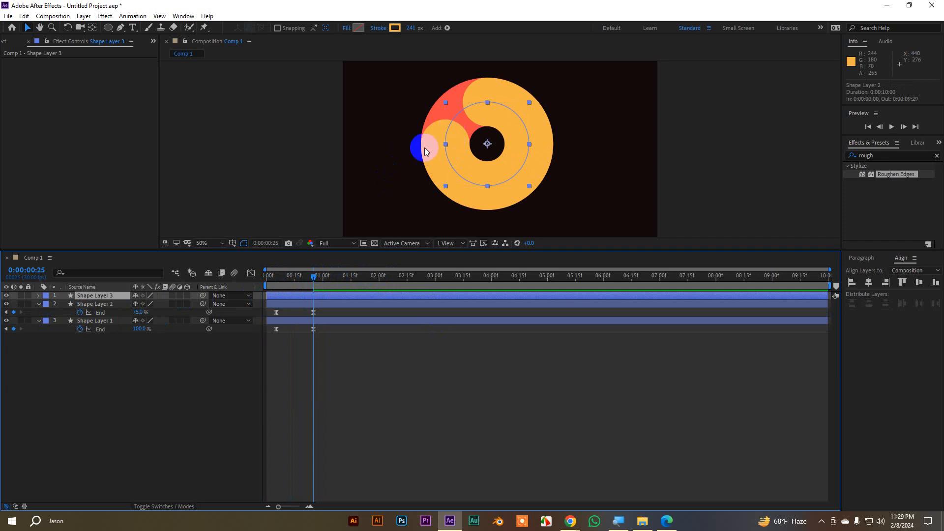
pyautogui.click(38, 321)
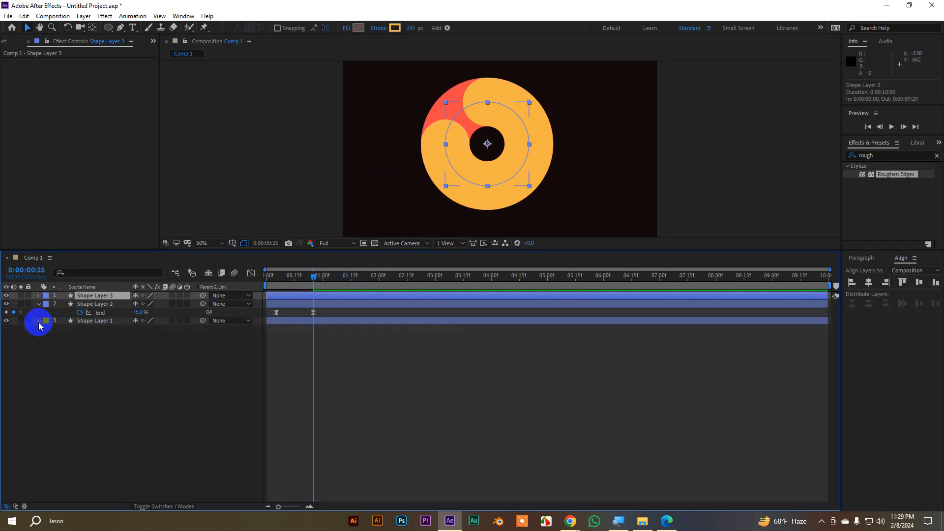
pyautogui.click(39, 322)
pyautogui.click(39, 322)
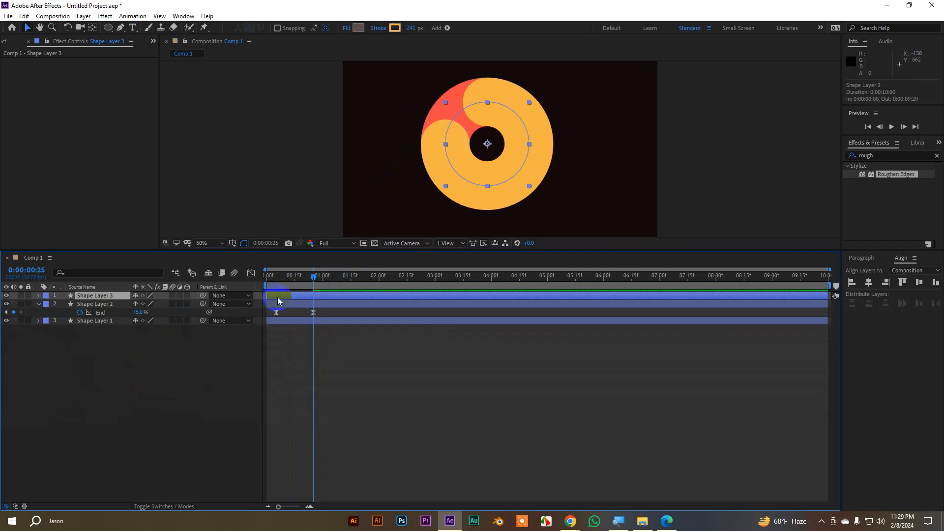
pyautogui.press('u')
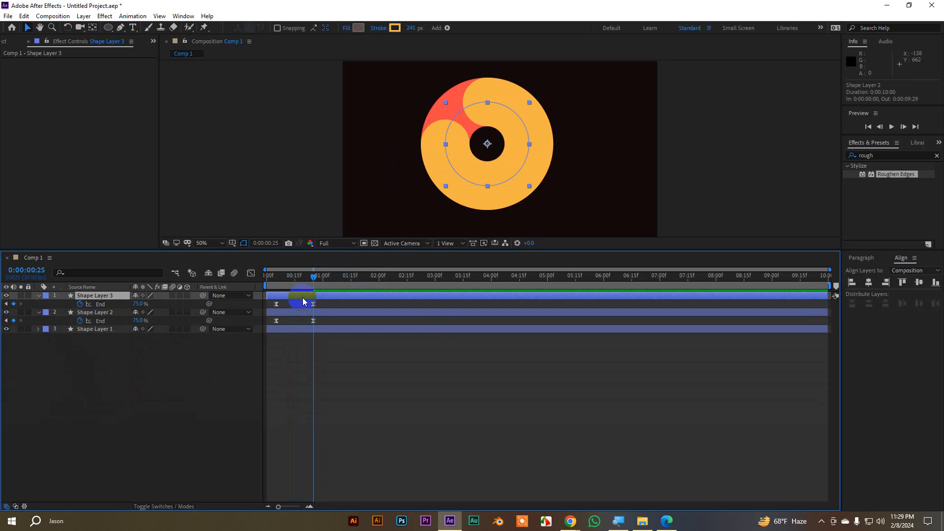
# - Set Shape Layer 3's End keyframe at 0:00:00:25 to 50%
pyautogui.click(313, 304)
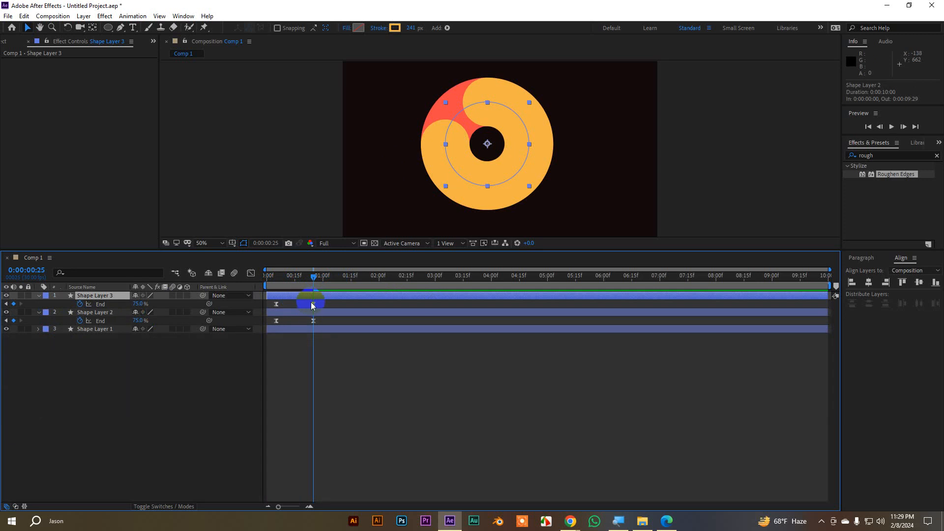
pyautogui.click(137, 303)
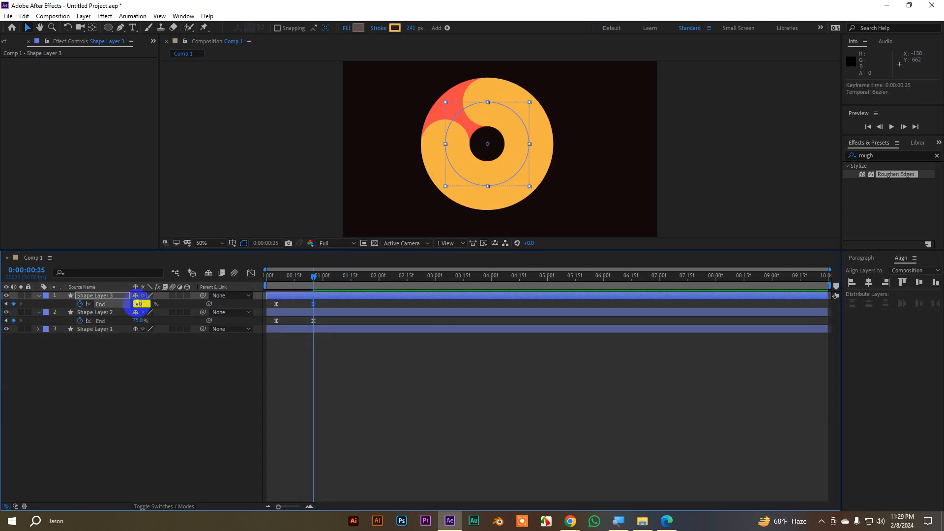
pyautogui.write('50')
pyautogui.press('Return')
# - Change Shape Layer 3's stroke color to green and play the animation from the first frame
pyautogui.click(395, 28)
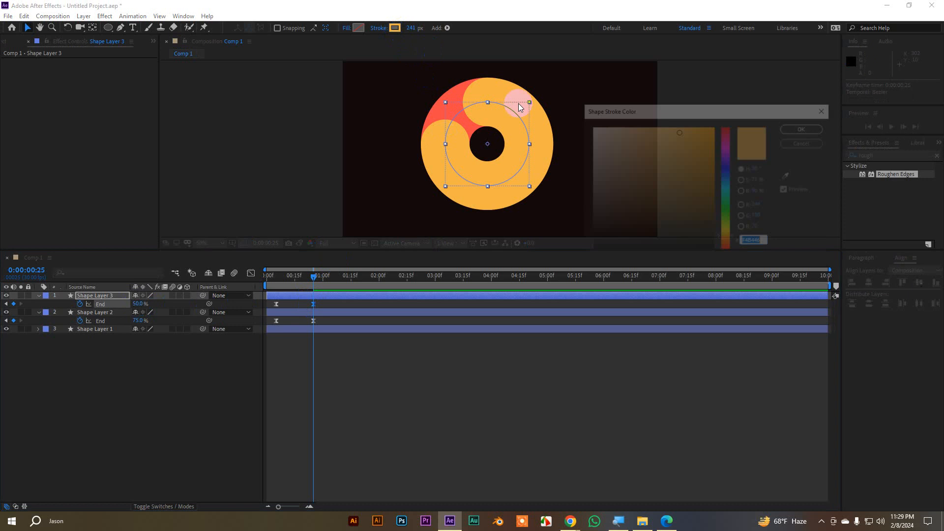
pyautogui.moveTo(735, 230); pyautogui.dragTo(733, 222)
pyautogui.click(806, 128)
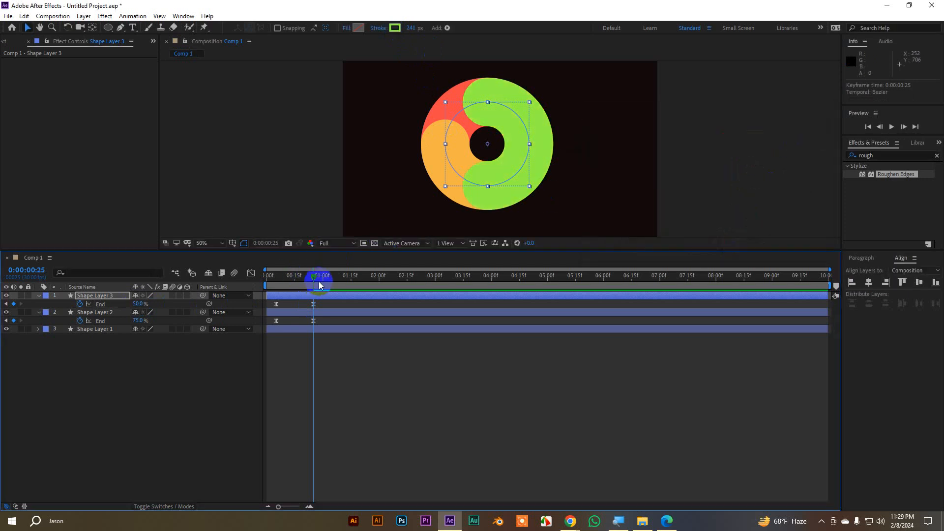
pyautogui.moveTo(313, 275); pyautogui.dragTo(268, 276)
pyautogui.press('space')
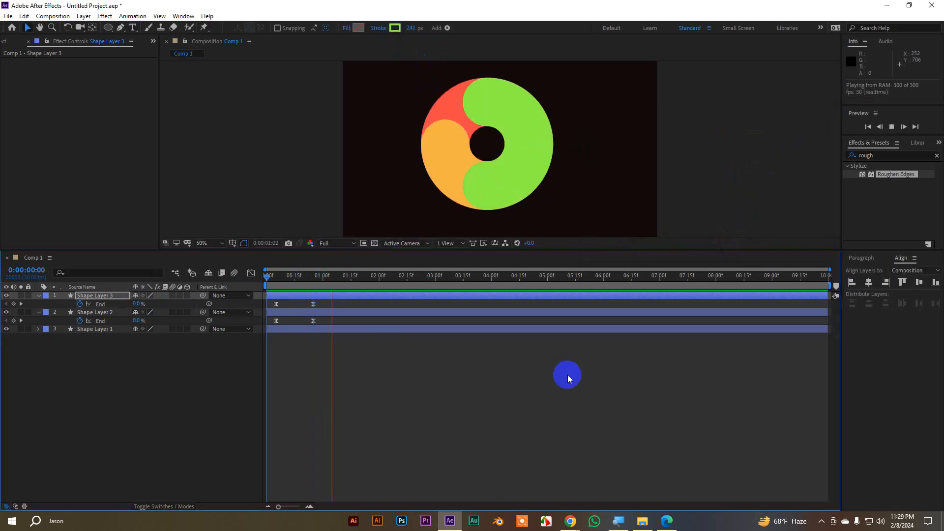
# - Duplicate Shape Layer 3 and reveal the new layer's keyframed End property
pyautogui.click(361, 288)
pyautogui.hotkey('ctrl', 'd')
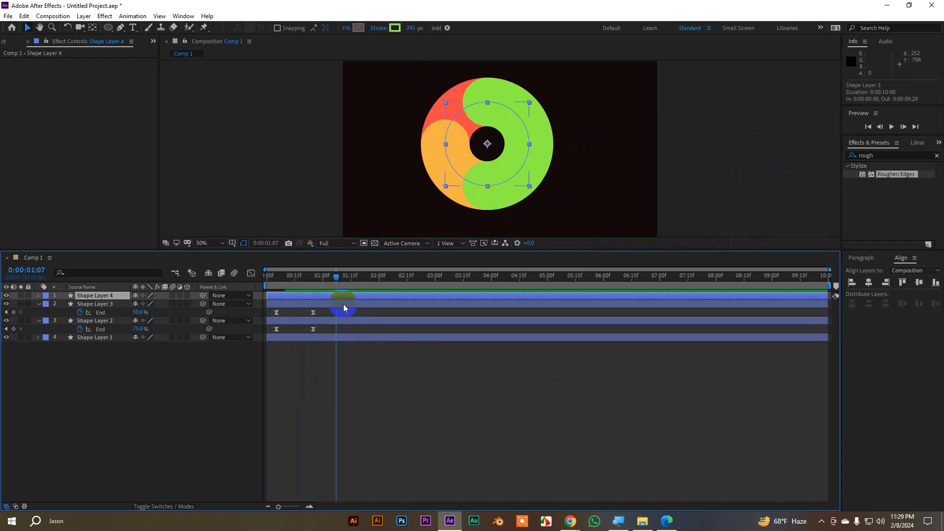
pyautogui.press('u')
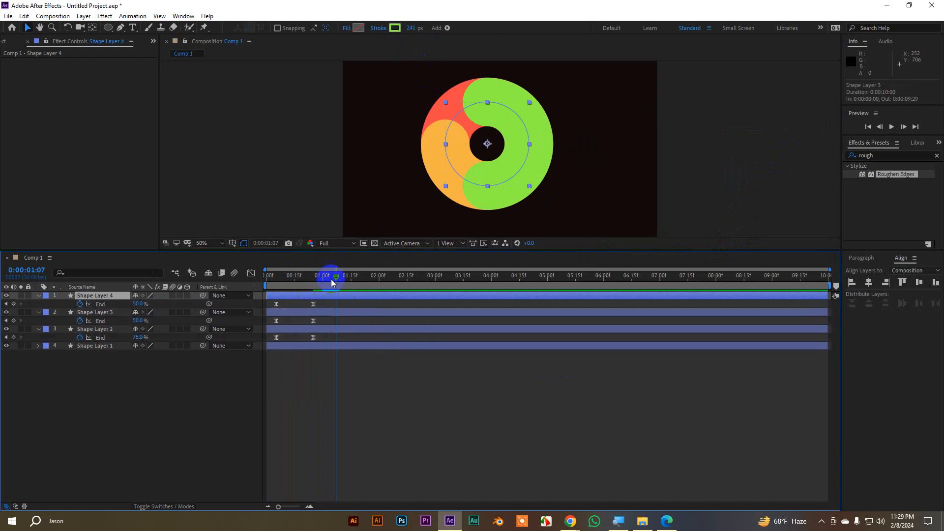
# - Set Shape Layer 4's End keyframe at 0:00:00:25 to 20%
pyautogui.moveTo(331, 278); pyautogui.dragTo(314, 286)
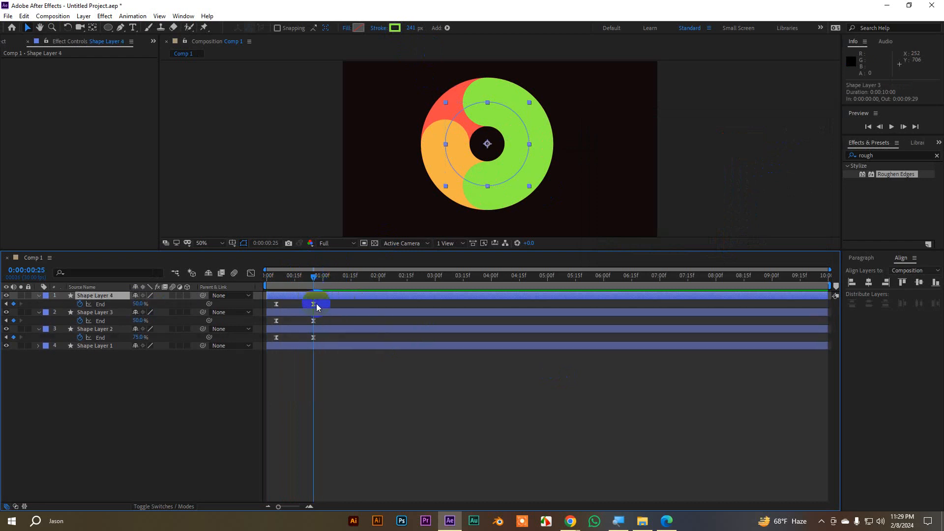
pyautogui.click(315, 304)
pyautogui.click(139, 304)
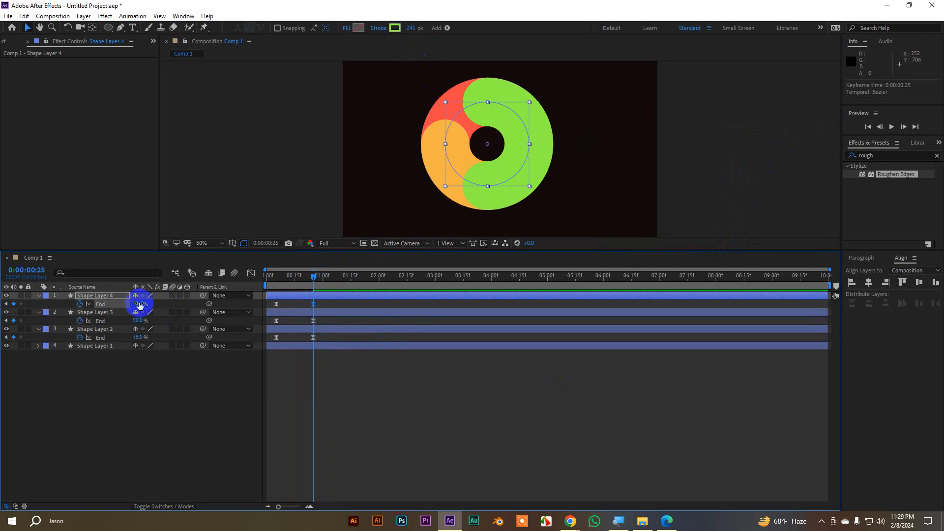
pyautogui.write('20')
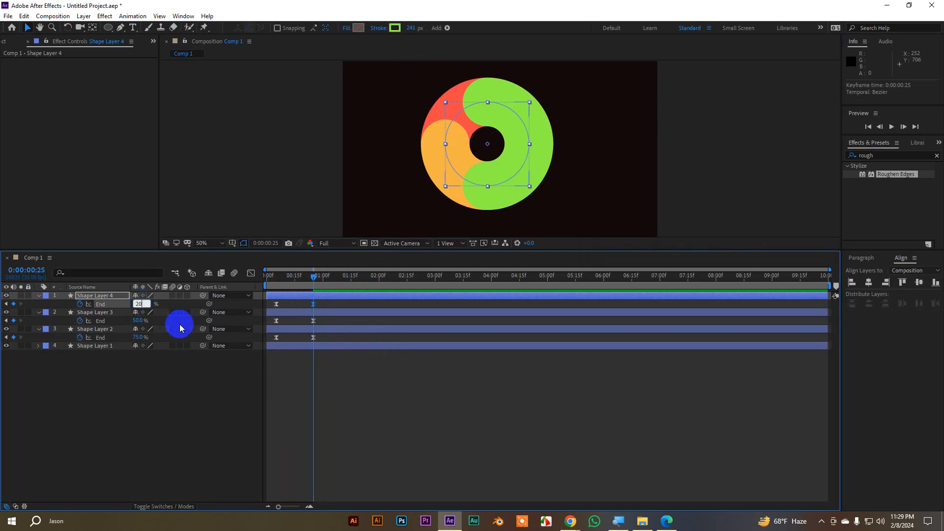
pyautogui.press('Return')
# - Change Shape Layer 4's stroke color to blue, 46A8F4
pyautogui.click(395, 28)
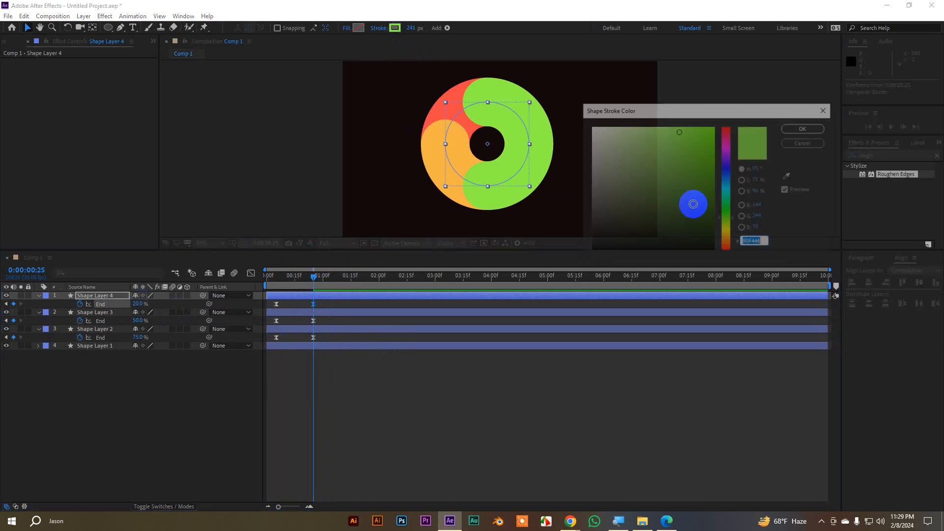
pyautogui.moveTo(729, 225); pyautogui.dragTo(730, 180)
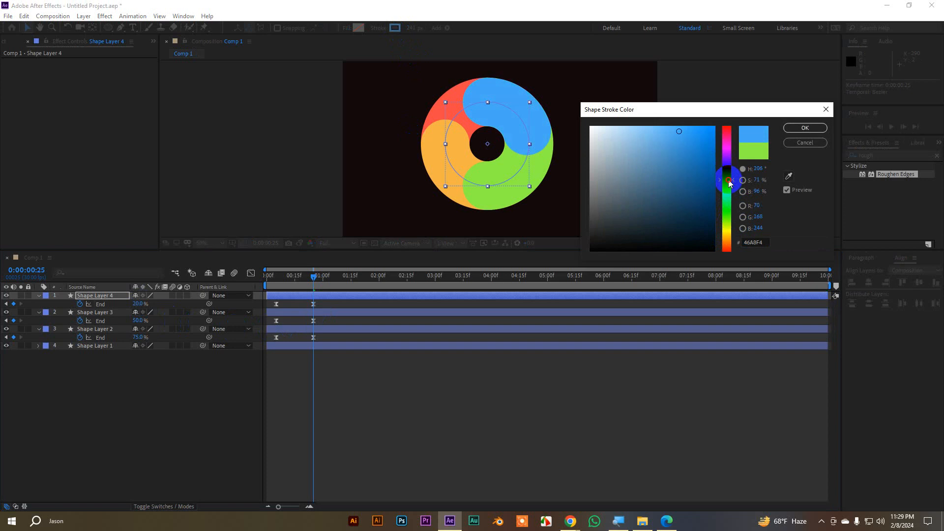
pyautogui.click(805, 128)
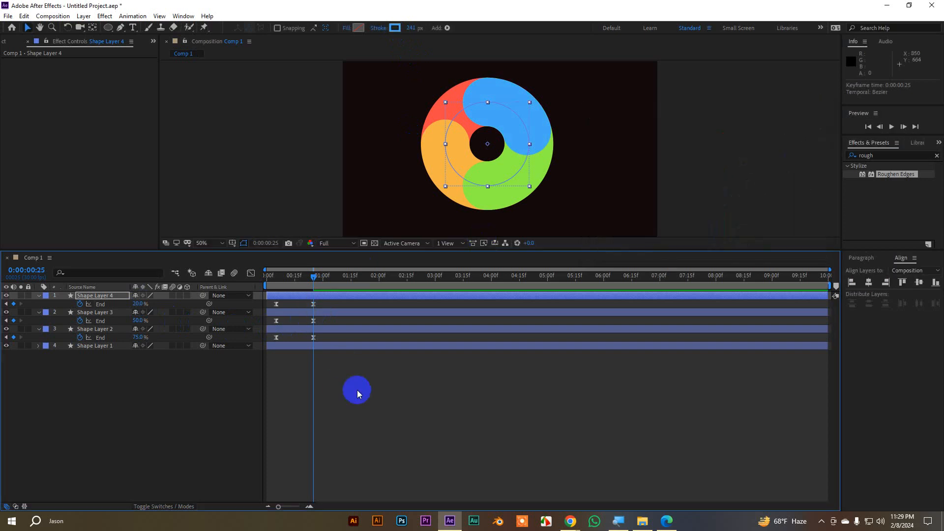
# - Reveal the End keyframes of all four shape layers and stretch them so the second keyframes sit at about 0:00:01:15
pyautogui.hotkey('ctrl', 'a')
pyautogui.press('u')
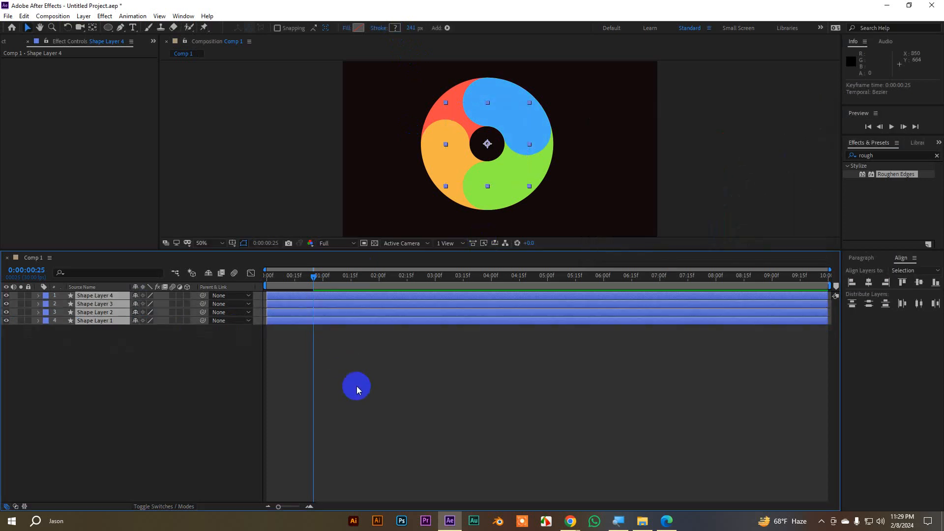
pyautogui.press('u')
pyautogui.moveTo(354, 390); pyautogui.dragTo(270, 303)
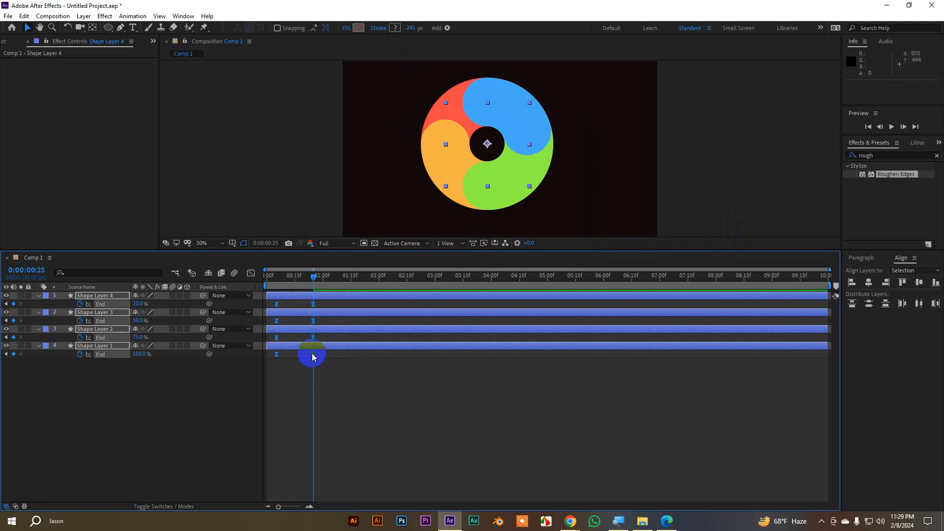
pyautogui.moveTo(313, 357); pyautogui.dragTo(351, 357)
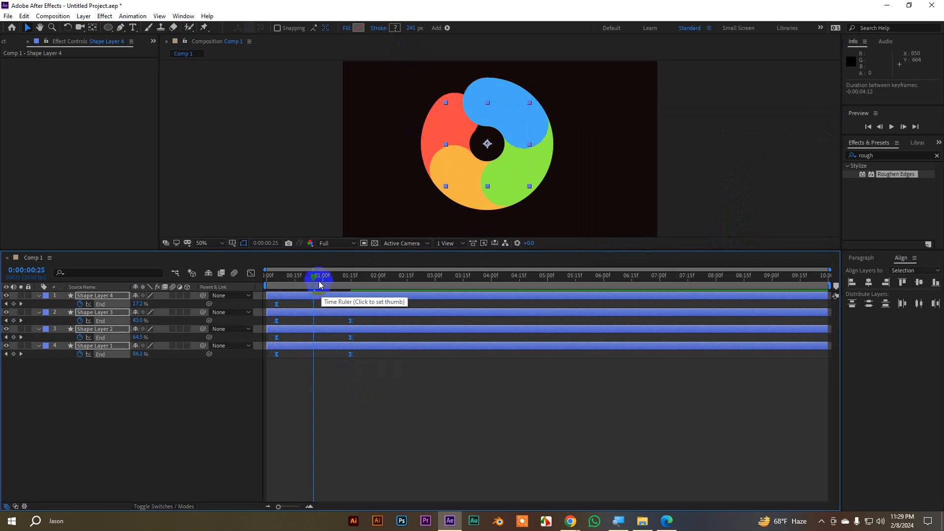
# - Deselect the layers and preview the slowed four-color ring animation twice from the first frame
pyautogui.moveTo(319, 284); pyautogui.dragTo(225, 320)
pyautogui.click(474, 399)
pyautogui.click(243, 98)
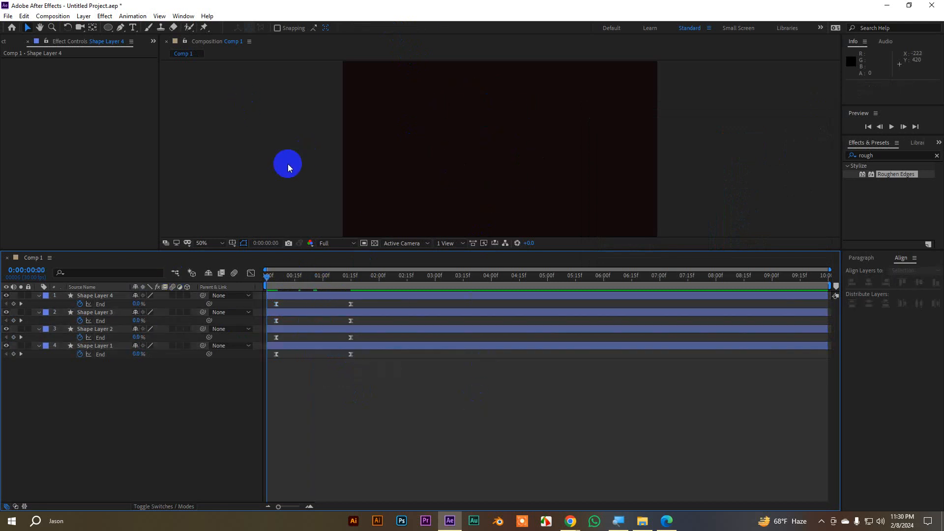
pyautogui.press('space')
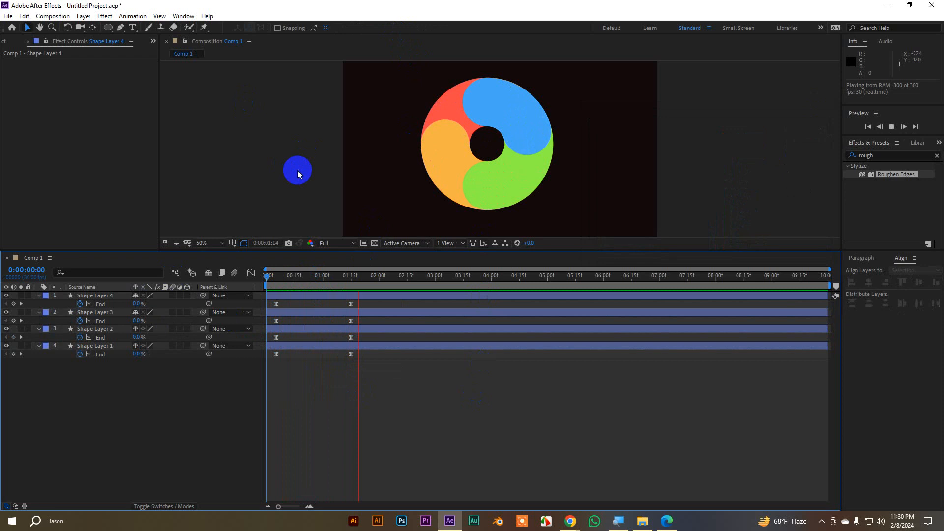
pyautogui.press('space')
pyautogui.moveTo(362, 281); pyautogui.dragTo(237, 277)
pyautogui.press('space')
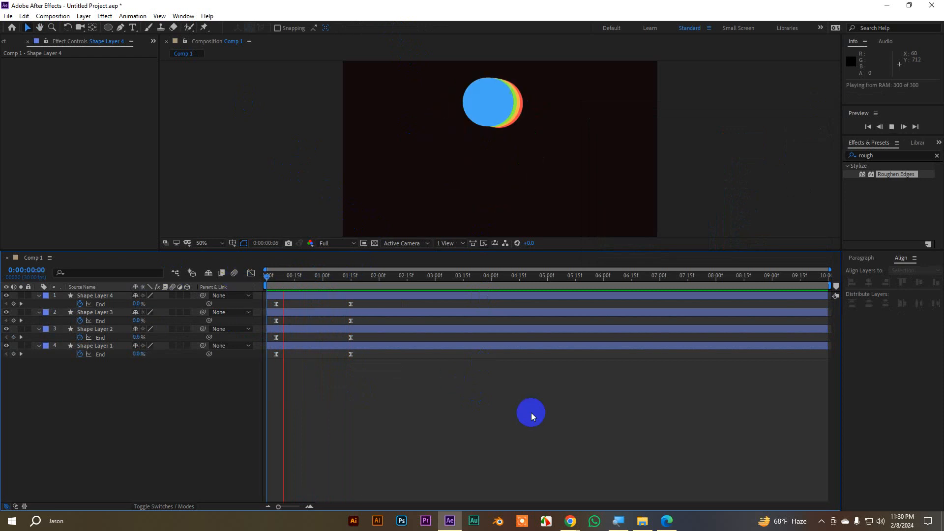
pyautogui.press('space')
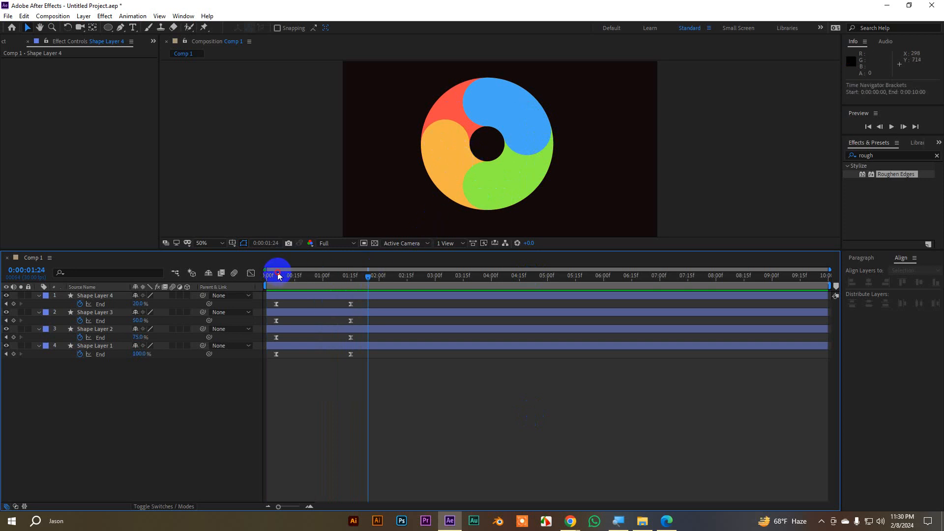
# - Change the stroke's Line Cap on Shape Layer 1 to Butt Cap and scrub the animation to check the red ring
pyautogui.moveTo(361, 276); pyautogui.dragTo(280, 276)
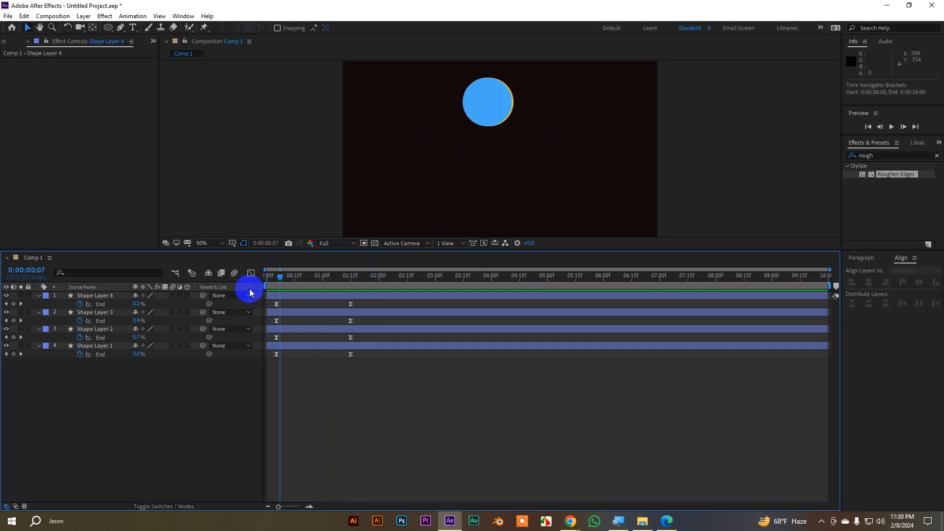
pyautogui.click(109, 347)
pyautogui.click(39, 346)
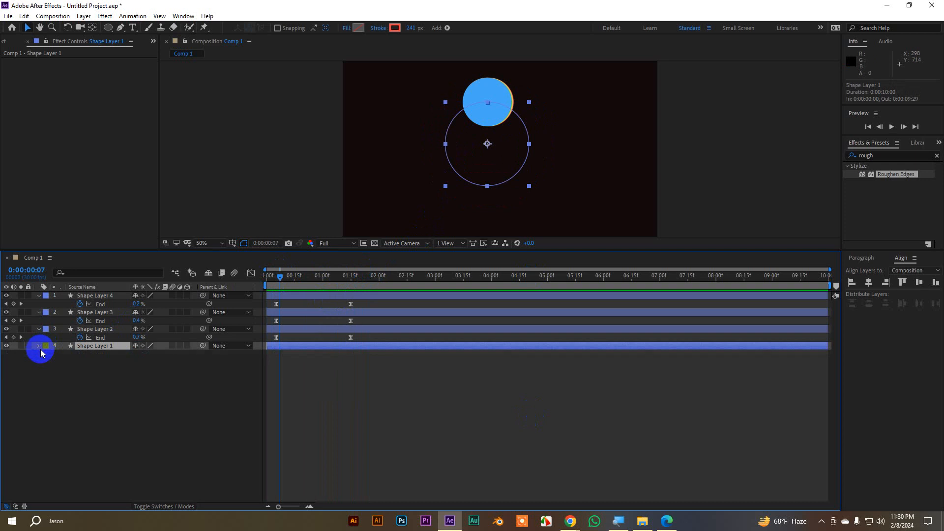
pyautogui.click(39, 346)
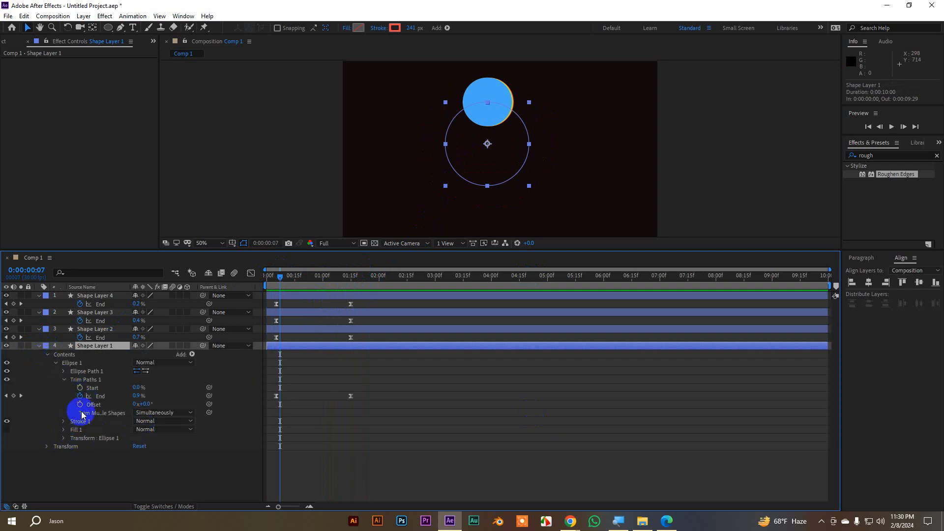
pyautogui.click(64, 380)
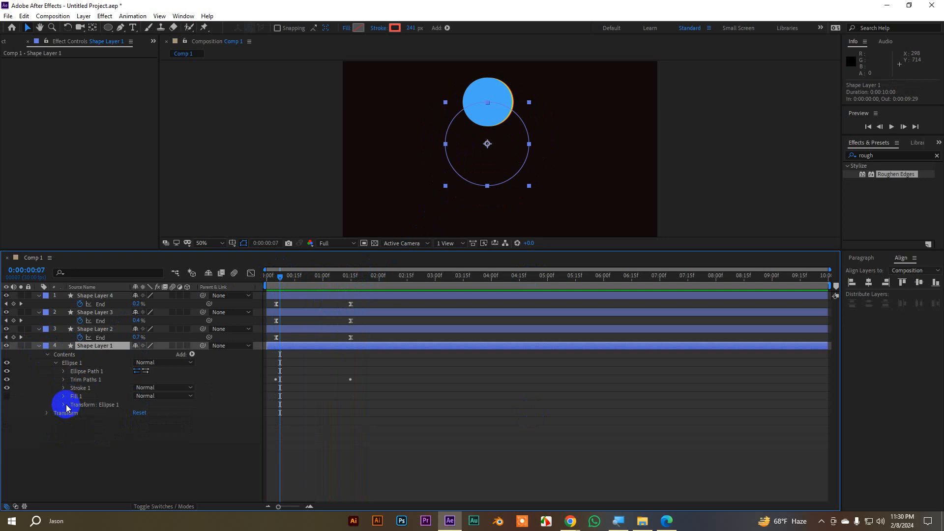
pyautogui.click(64, 389)
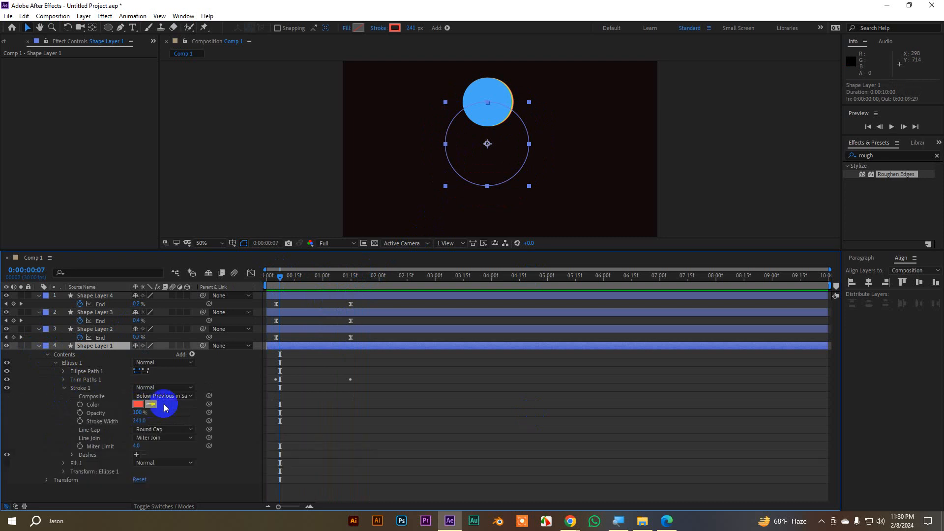
pyautogui.click(154, 430)
pyautogui.click(165, 440)
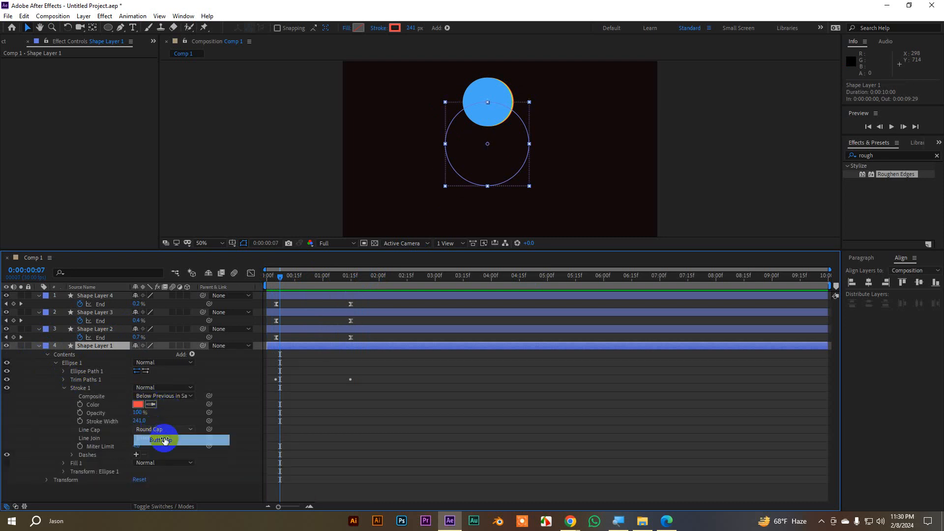
pyautogui.moveTo(282, 280); pyautogui.dragTo(307, 280)
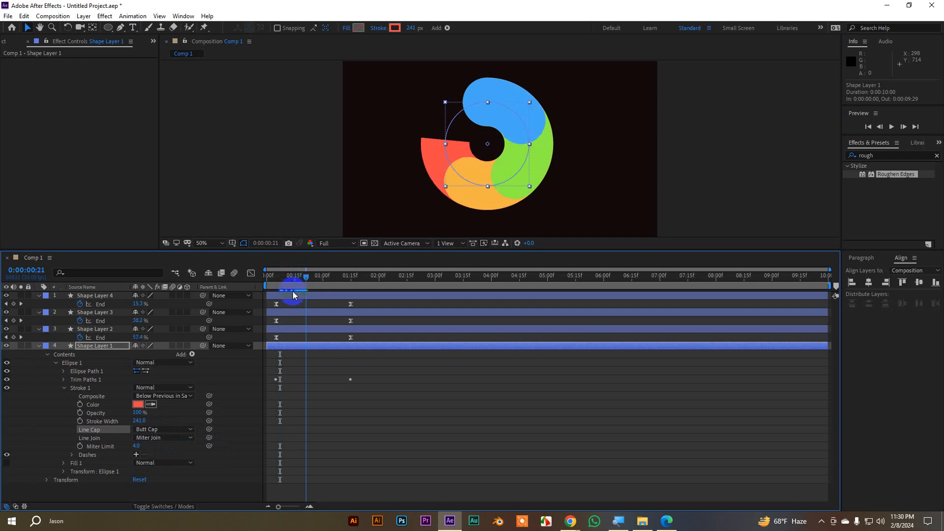
pyautogui.click(38, 346)
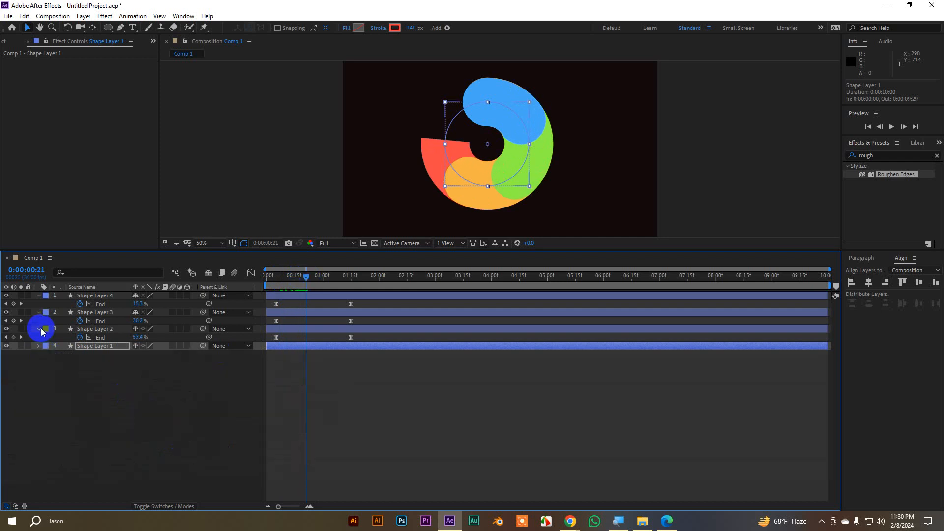
# - Change the stroke's Line Cap on Shape Layer 2 to Butt Cap
pyautogui.click(39, 329)
pyautogui.click(39, 328)
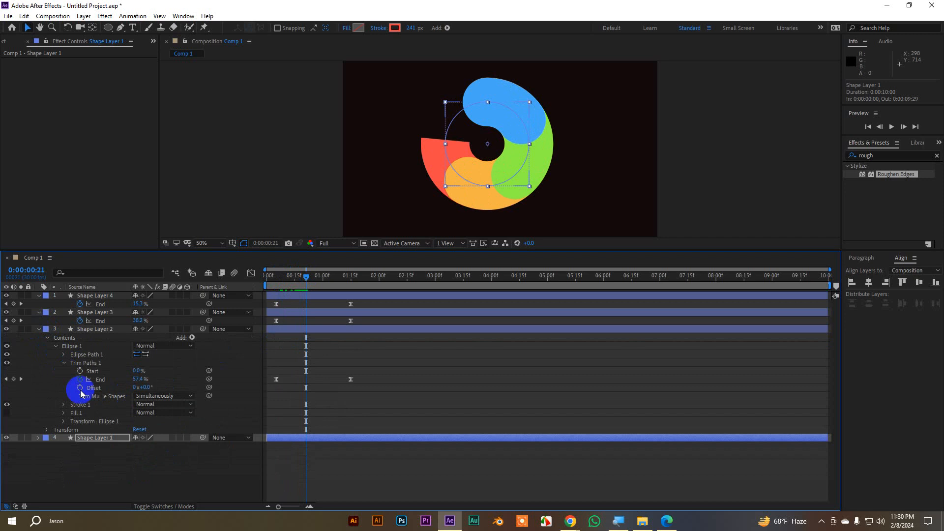
pyautogui.click(64, 421)
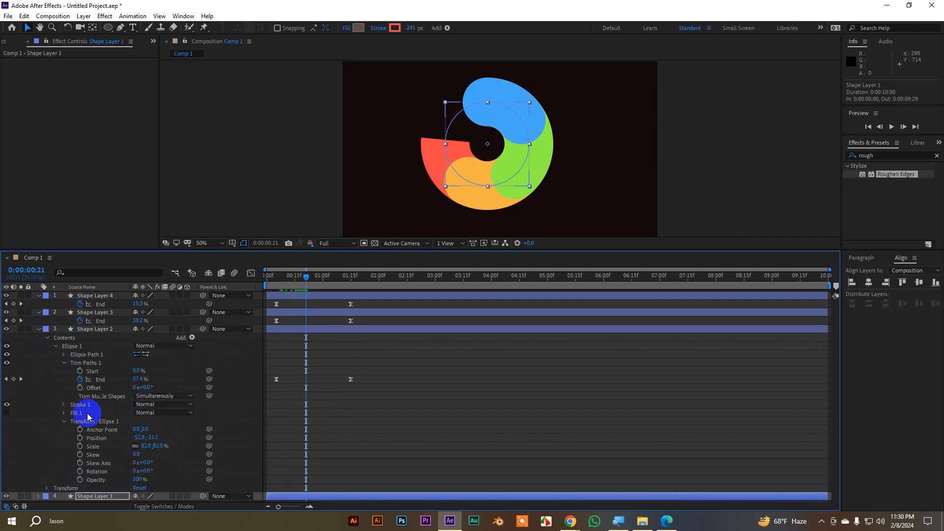
pyautogui.click(65, 405)
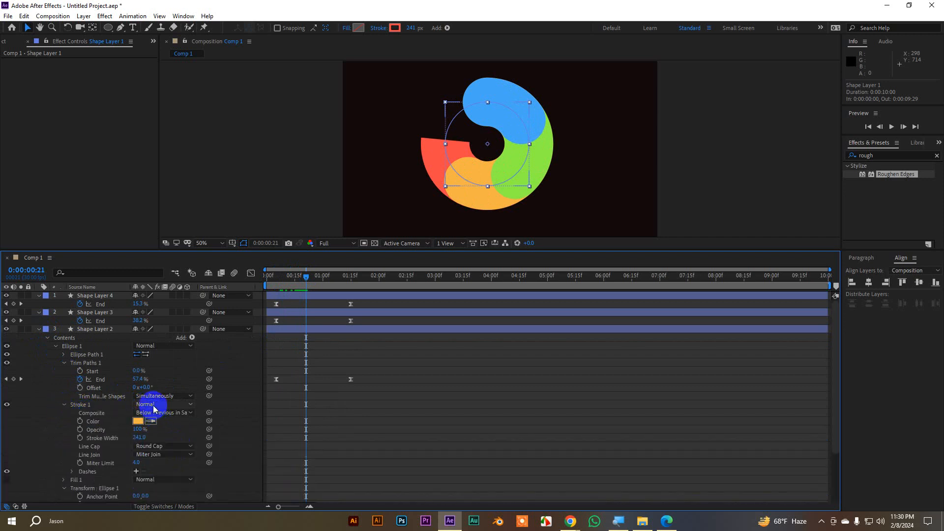
pyautogui.click(156, 445)
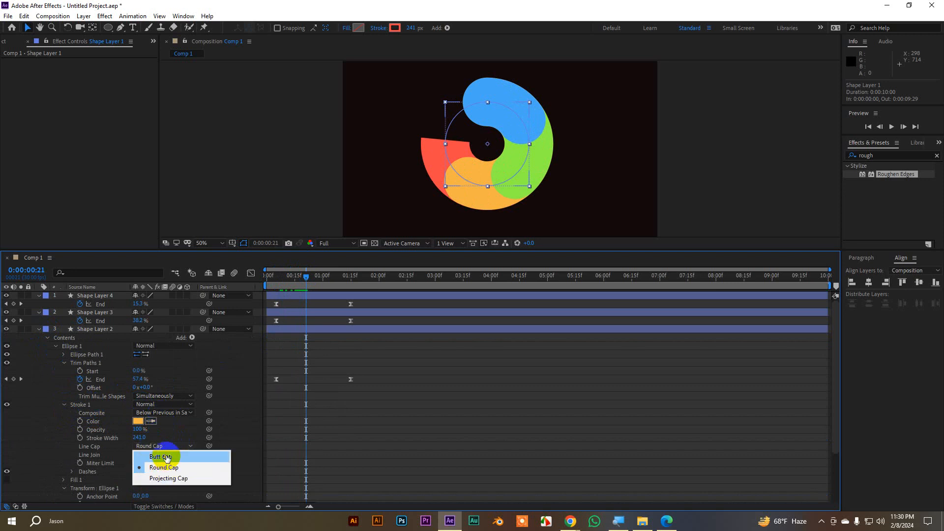
pyautogui.click(166, 457)
pyautogui.click(38, 328)
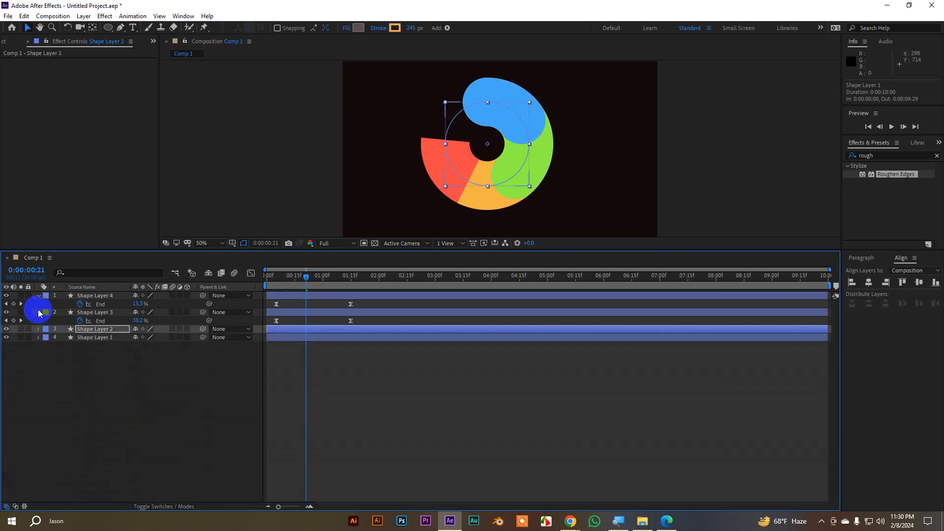
# - Change the stroke's Line Cap on Shape Layer 3 to Butt Cap
pyautogui.click(39, 313)
pyautogui.click(39, 312)
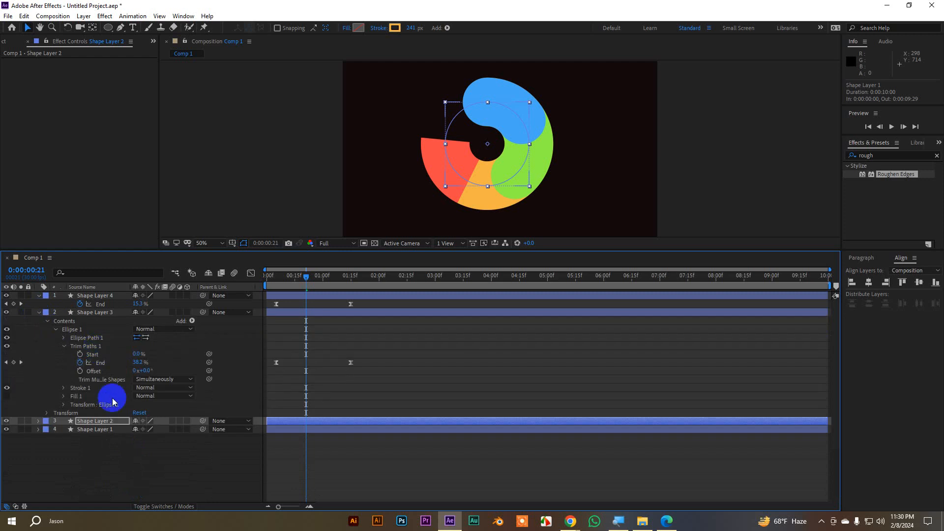
pyautogui.click(64, 389)
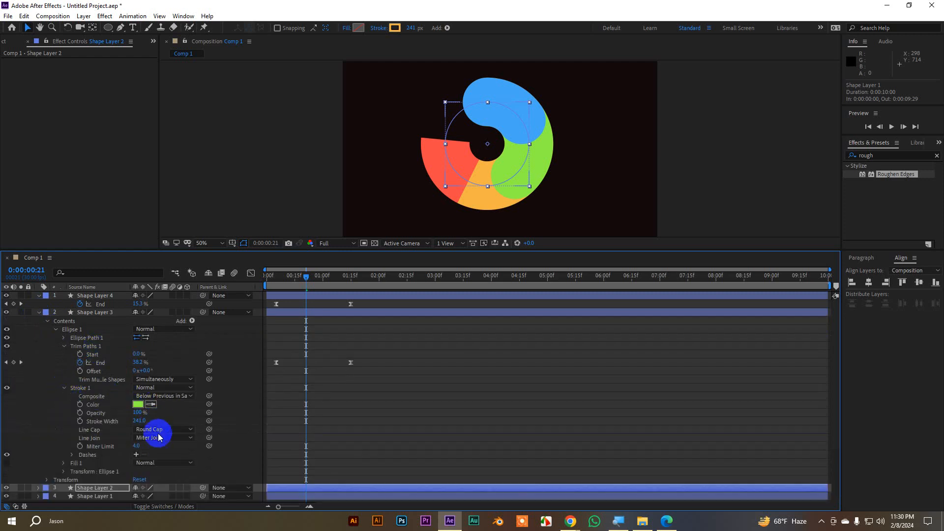
pyautogui.click(152, 430)
pyautogui.click(159, 441)
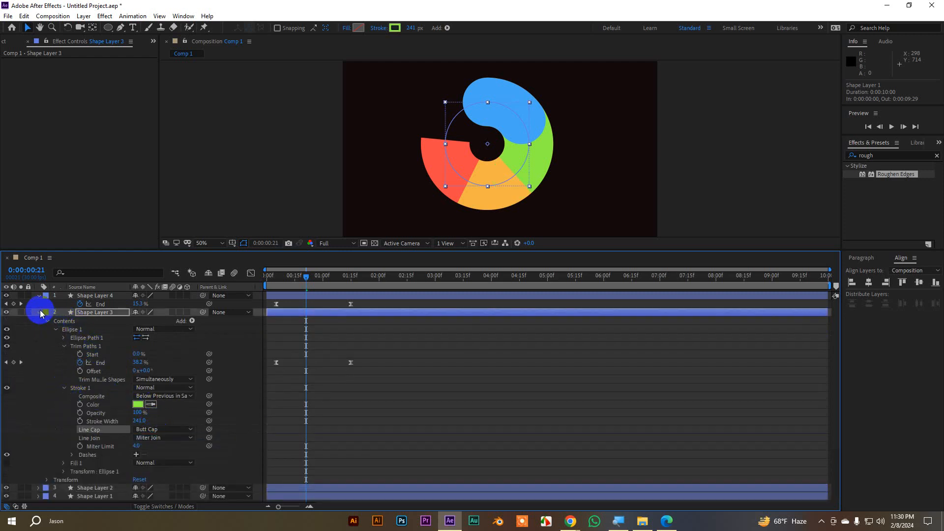
pyautogui.click(39, 312)
# - Change the stroke's Line Cap on Shape Layer 4 to Butt Cap and collapse its properties
pyautogui.click(39, 296)
pyautogui.click(39, 296)
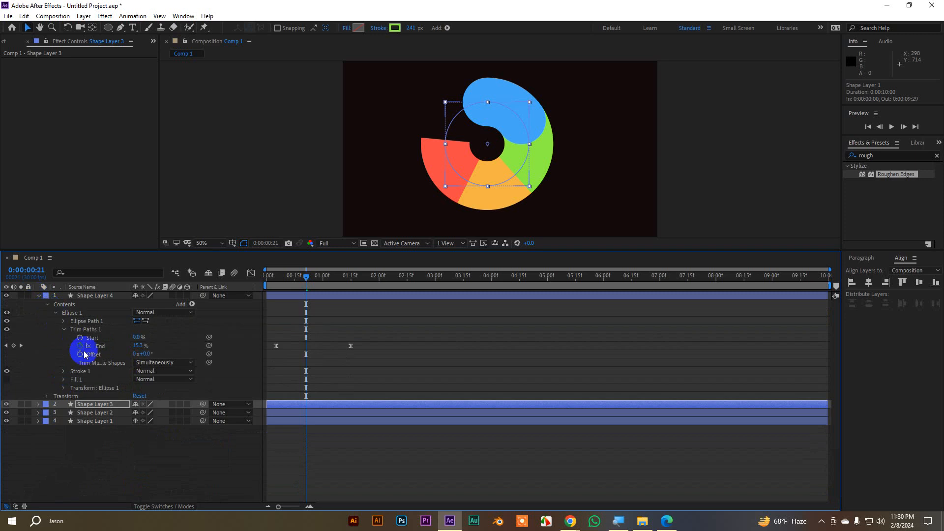
pyautogui.click(63, 372)
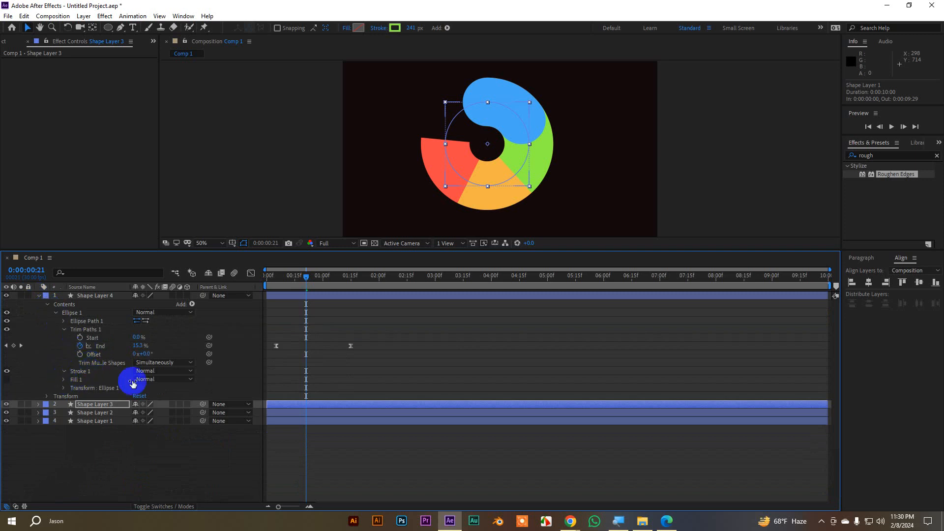
pyautogui.click(156, 412)
pyautogui.click(168, 426)
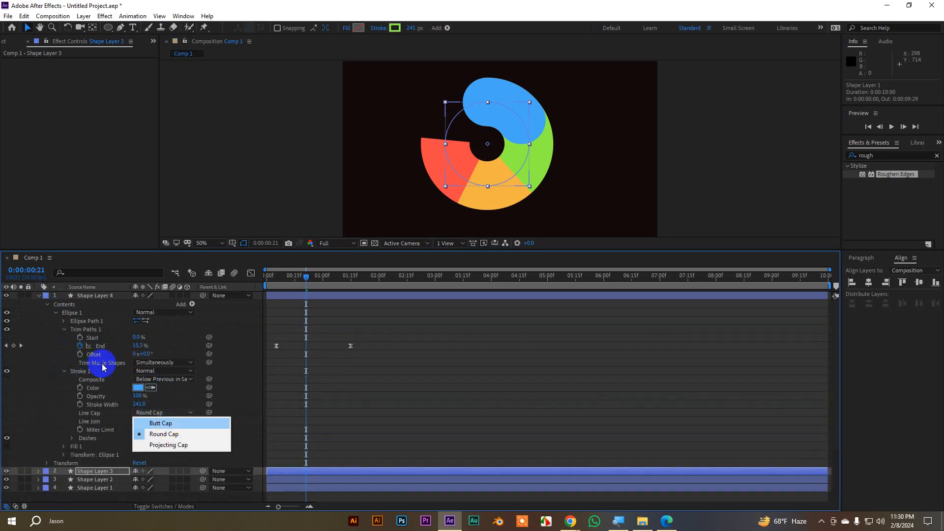
pyautogui.click(40, 297)
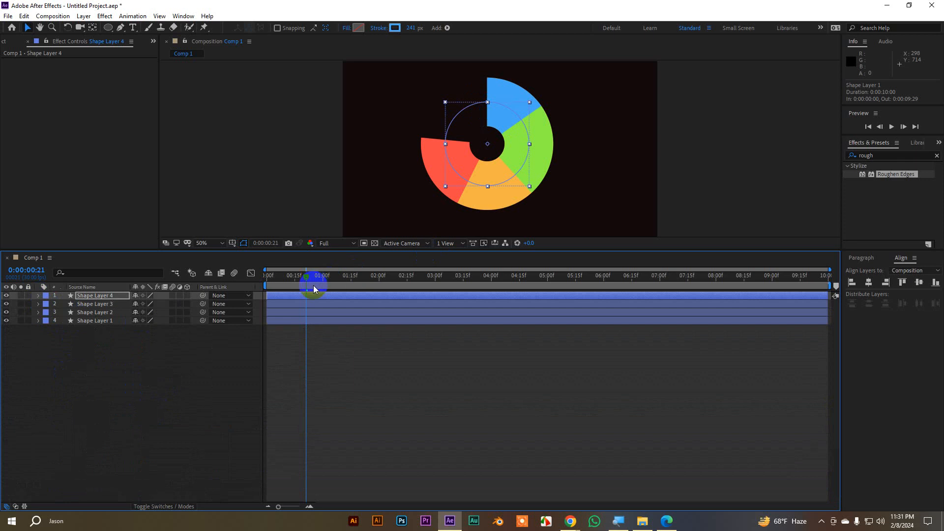
# - Preview the four-color ring animation with straight segment edges from the first frame, replaying it several times
pyautogui.moveTo(312, 278); pyautogui.dragTo(240, 272)
pyautogui.press('space')
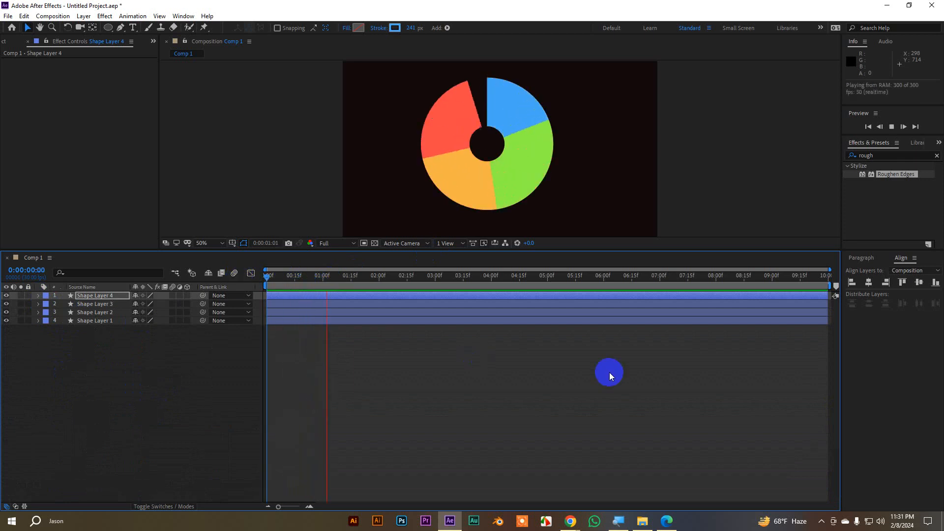
pyautogui.press('space')
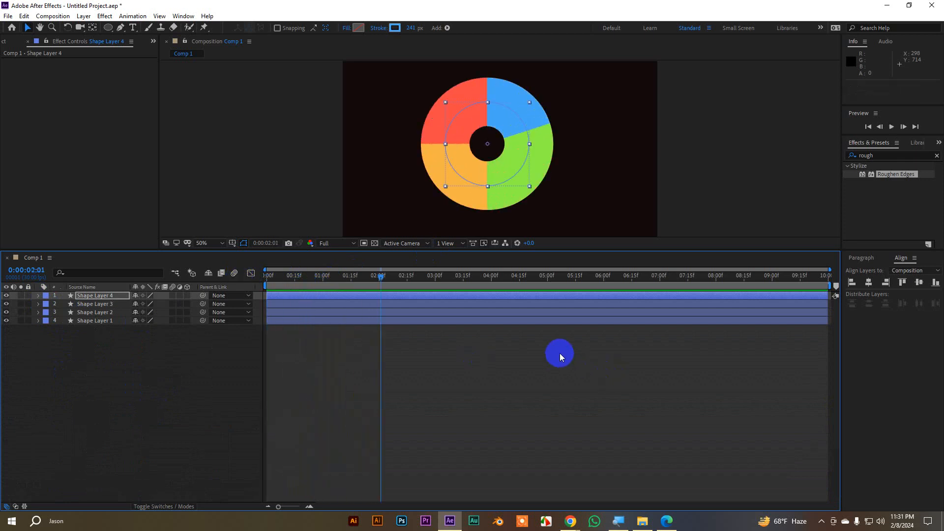
pyautogui.moveTo(393, 280); pyautogui.dragTo(260, 275)
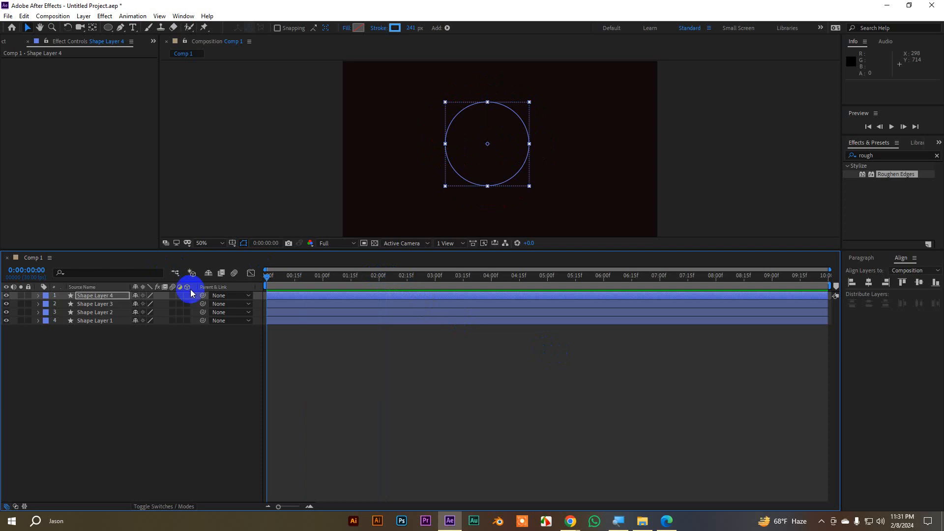
pyautogui.press('space')
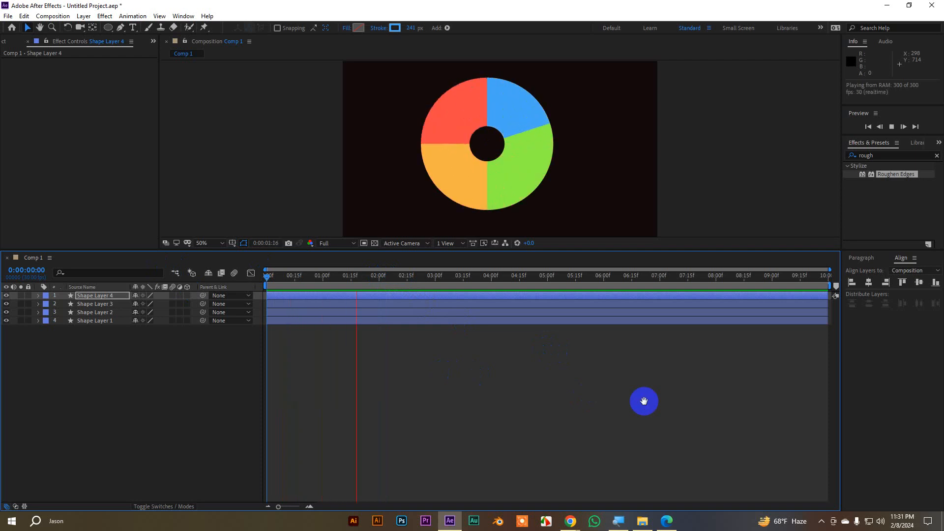
pyautogui.press('space')
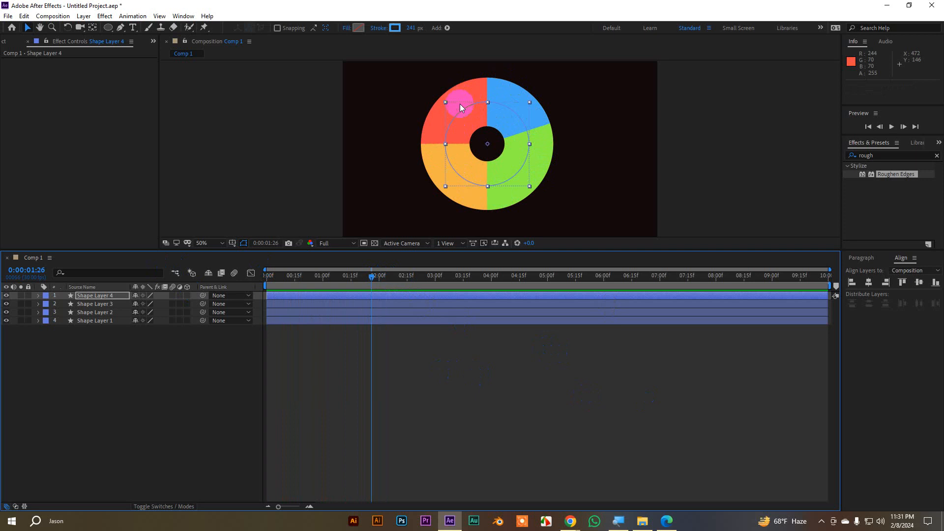
pyautogui.moveTo(301, 278); pyautogui.dragTo(221, 277)
pyautogui.press('space')
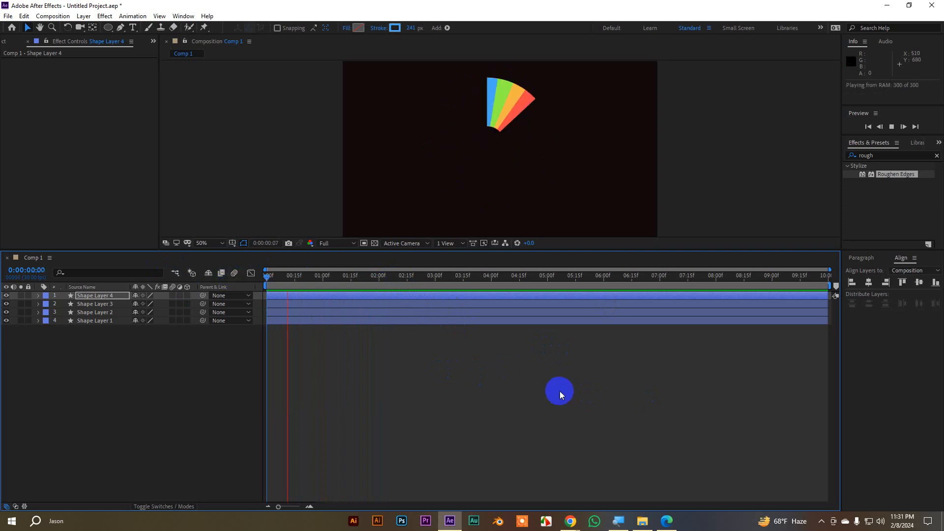
pyautogui.press('space')
pyautogui.moveTo(343, 277); pyautogui.dragTo(213, 273)
pyautogui.press('space')
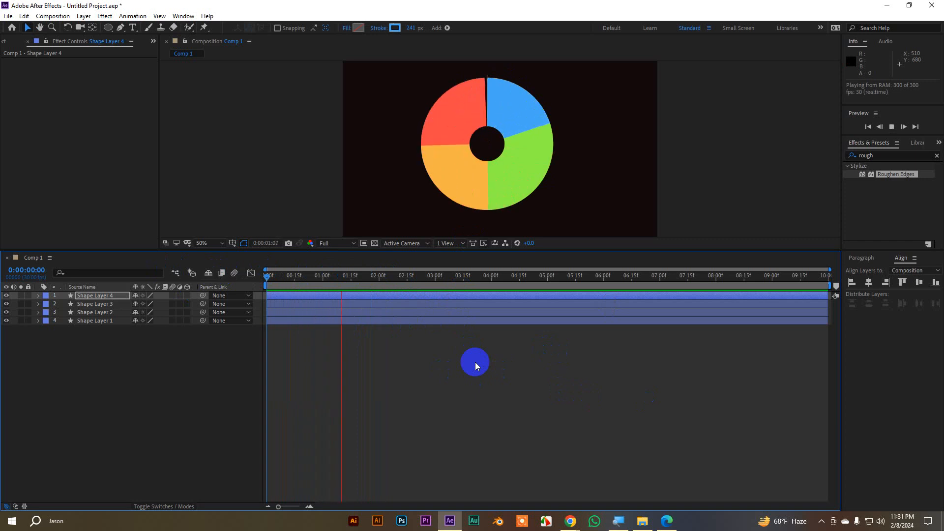
pyautogui.press('space')
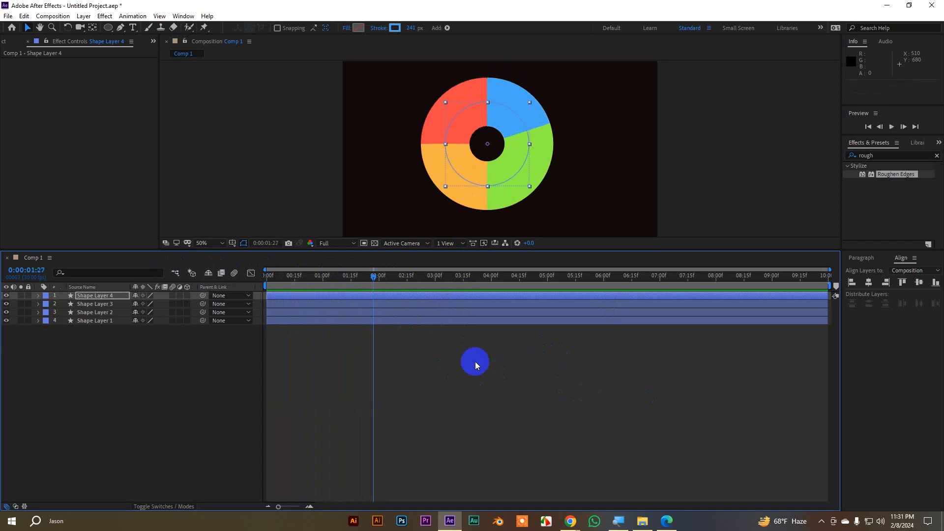
# - Move all four ring layers together to the left half of the composition and deselect them
pyautogui.click(475, 362)
pyautogui.moveTo(382, 67); pyautogui.dragTo(534, 154)
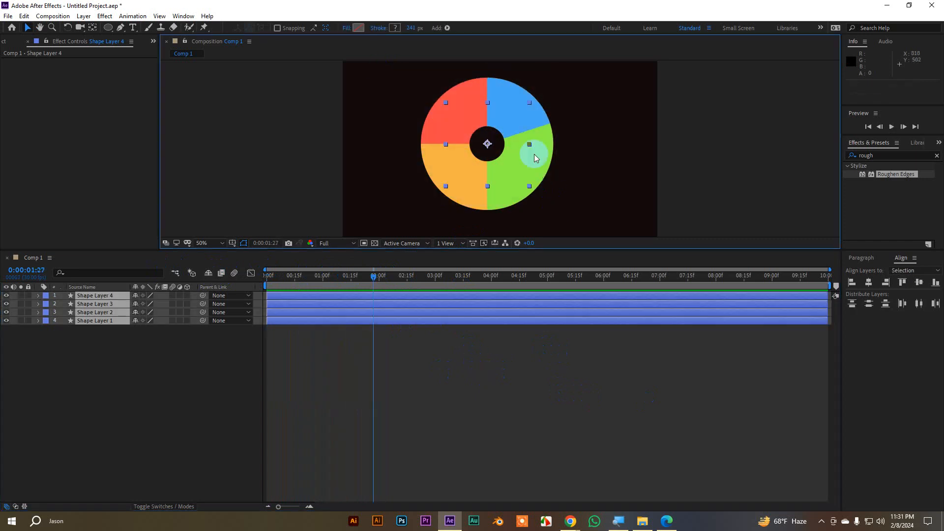
pyautogui.moveTo(512, 124); pyautogui.dragTo(473, 165)
pyautogui.click(497, 348)
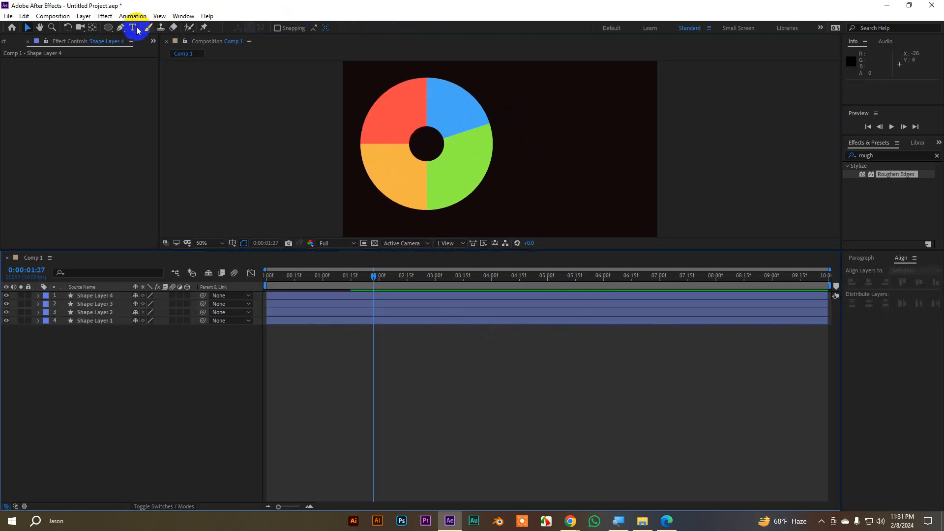
# - Draw an open, rising zigzag line of six points with the Pen tool in the empty area beside the ring
pyautogui.click(121, 28)
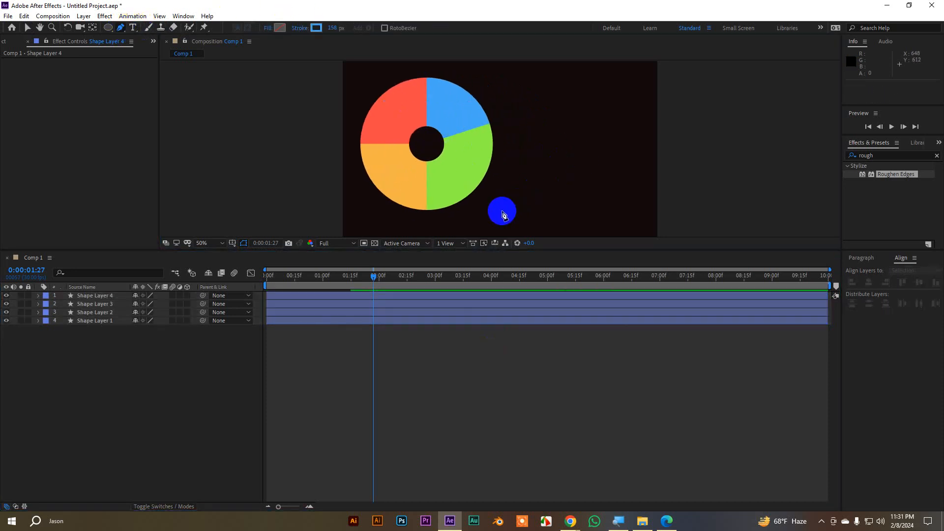
pyautogui.click(501, 211)
pyautogui.click(528, 178)
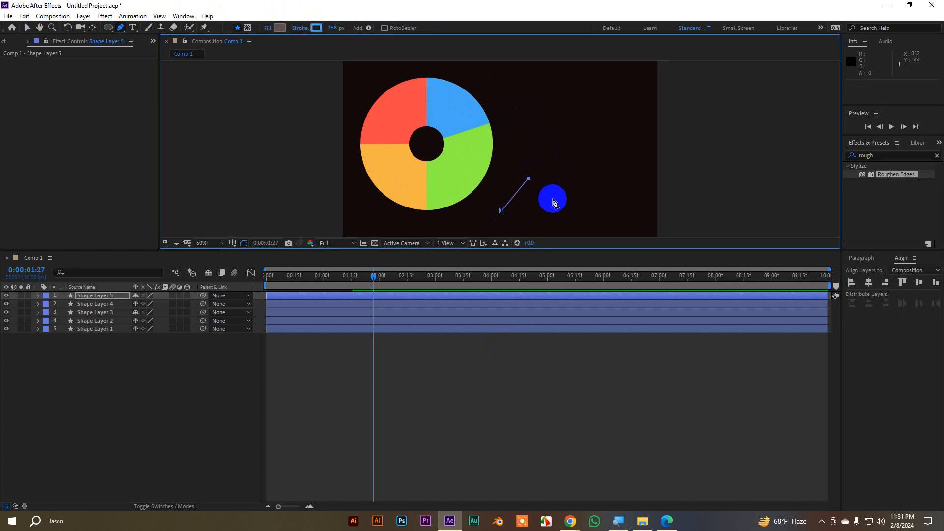
pyautogui.click(558, 190)
pyautogui.click(573, 149)
pyautogui.click(598, 172)
pyautogui.click(625, 117)
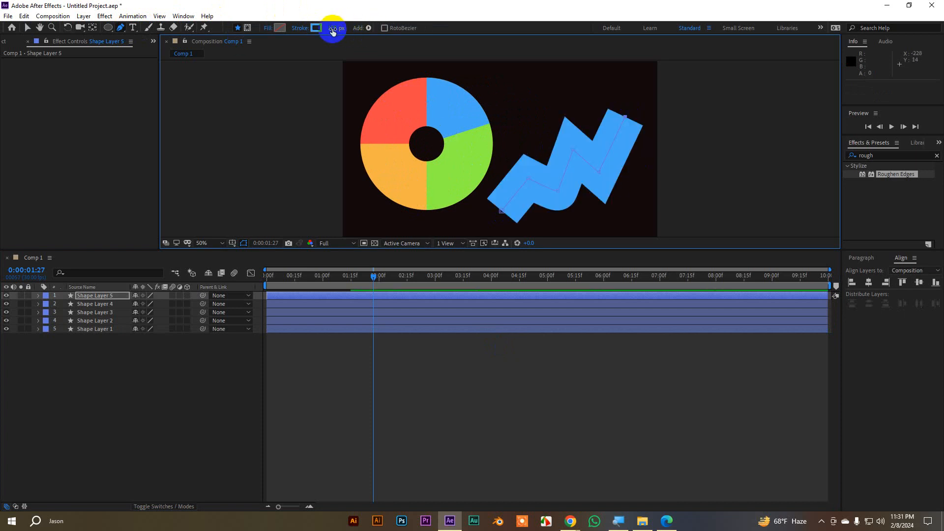
# - Reduce the zigzag line's stroke width to 9 px and deselect the layer
pyautogui.moveTo(333, 28); pyautogui.dragTo(271, 40)
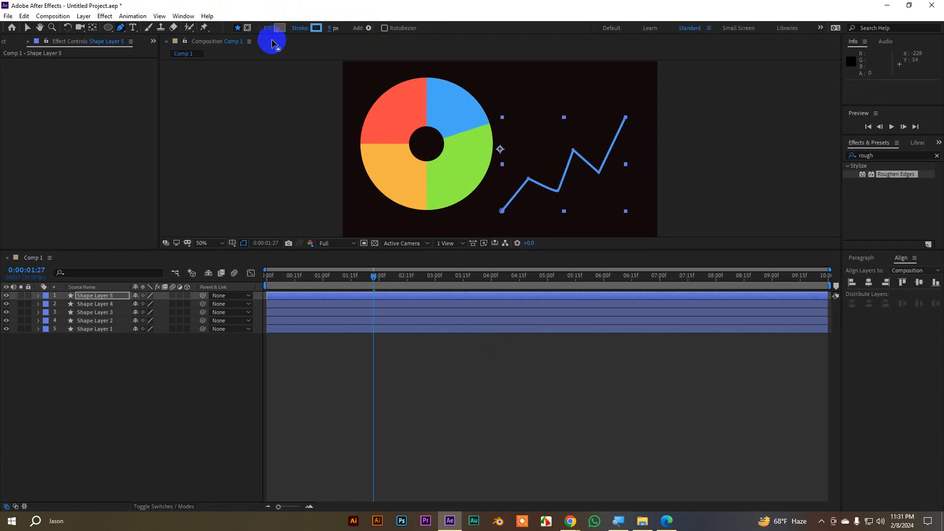
pyautogui.click(28, 27)
pyautogui.click(475, 368)
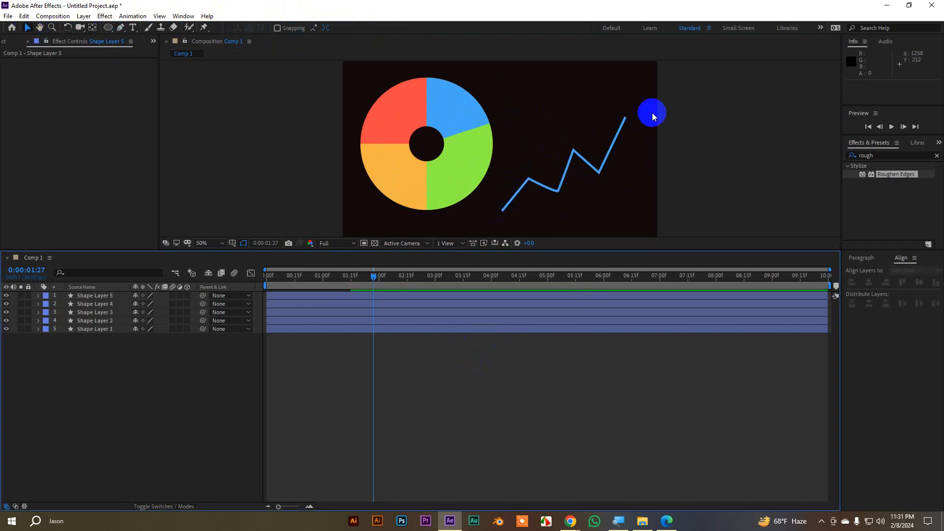
# - Add Trim Paths to the zigzag line's shape layer and expand its trim properties
pyautogui.click(552, 188)
pyautogui.click(38, 296)
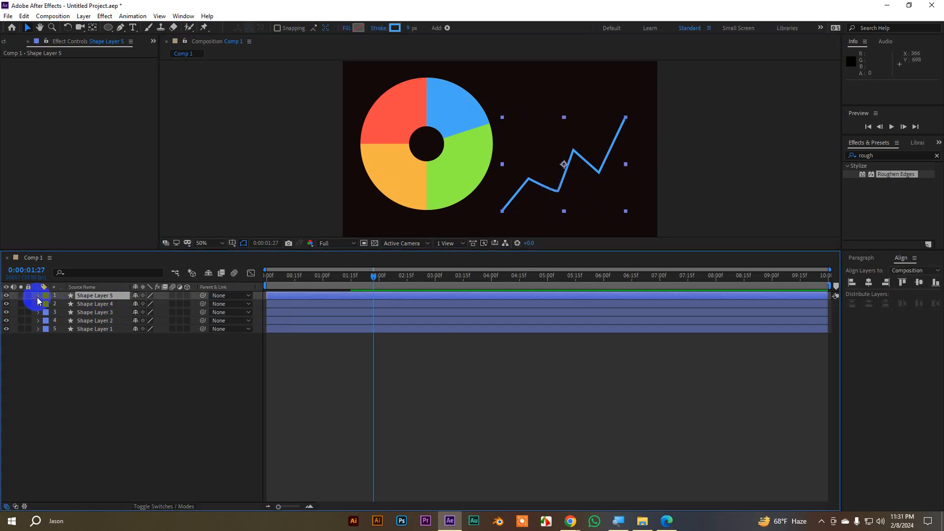
pyautogui.click(193, 305)
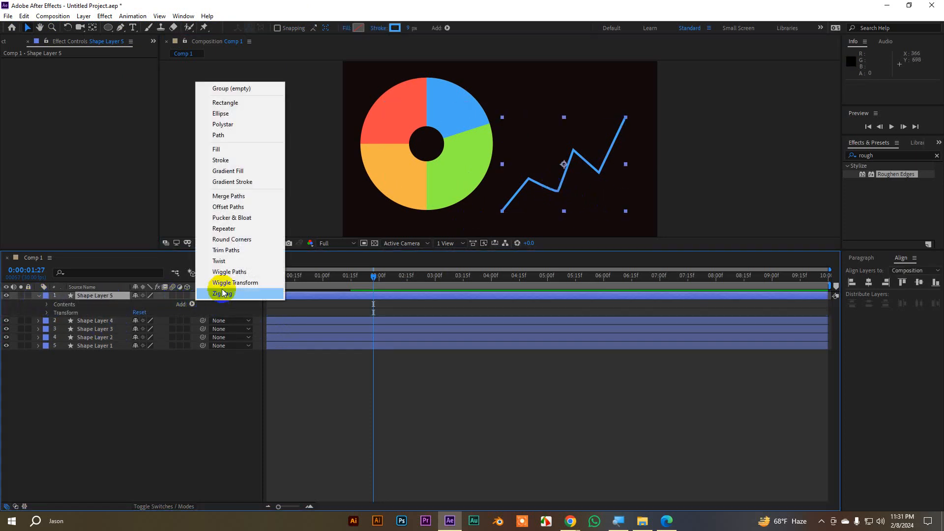
pyautogui.click(226, 251)
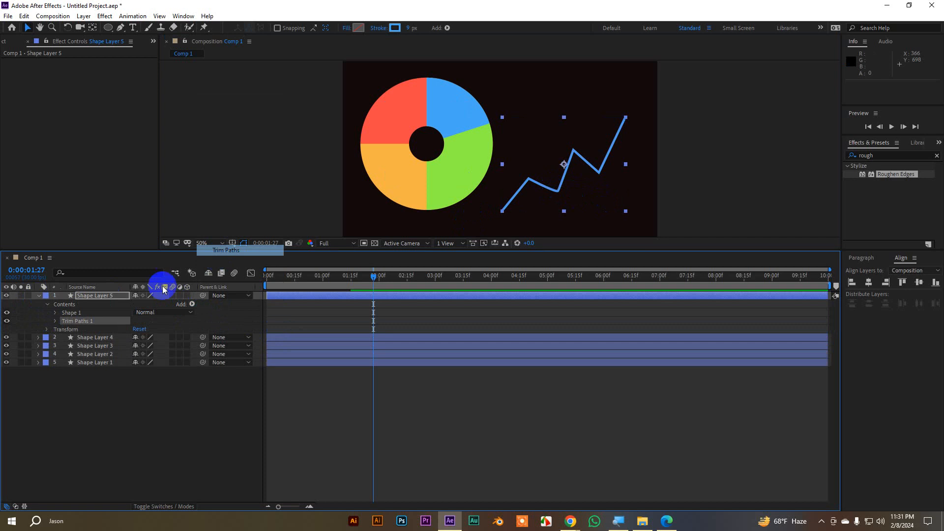
pyautogui.click(55, 321)
# - Animate the zigzag line's Trim Paths End from 0% at 0:00:00:10 to 100% at 0:00:01:00
pyautogui.moveTo(140, 337); pyautogui.dragTo(88, 337)
pyautogui.moveTo(288, 275)
pyautogui.mouseDown()
pyautogui.moveTo(264, 278)
pyautogui.moveTo(286, 278)
pyautogui.mouseUp()
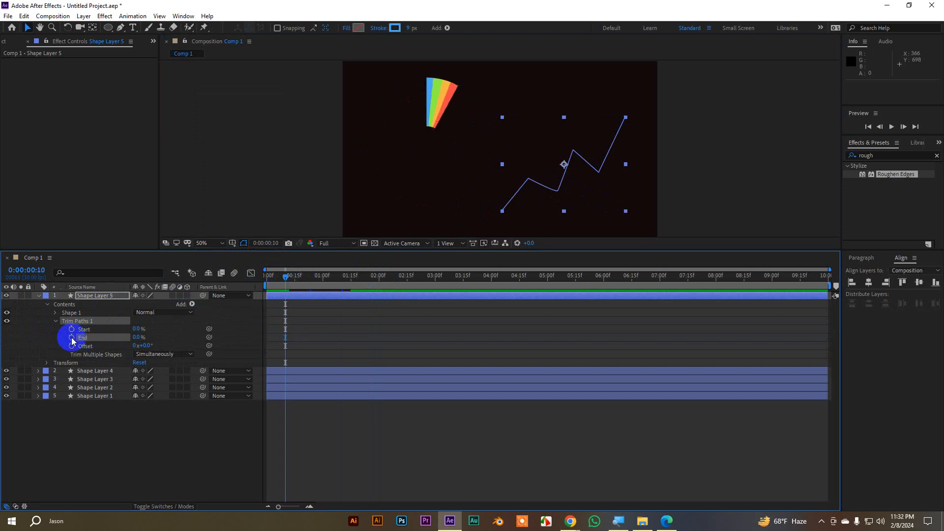
pyautogui.hotkey('shift', 'pagedown')
pyautogui.hotkey('shift', 'pagedown')
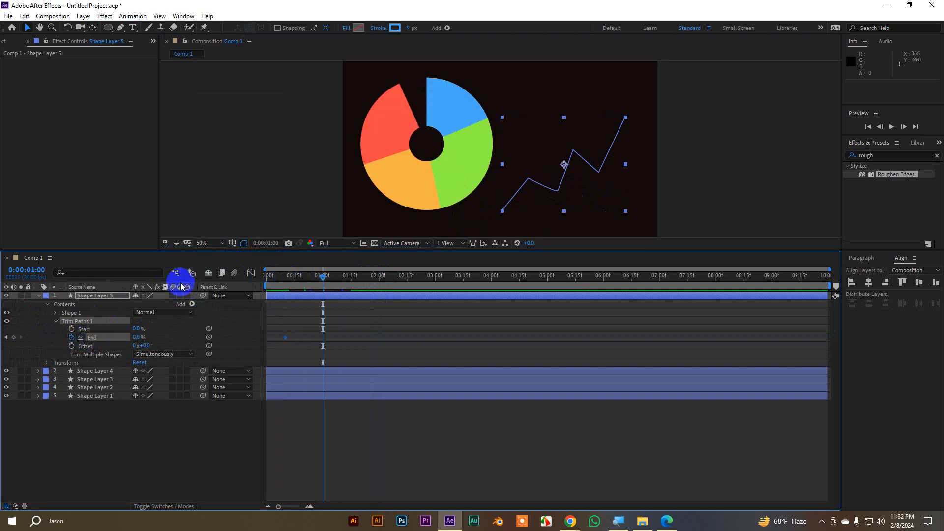
pyautogui.moveTo(139, 337); pyautogui.dragTo(264, 326)
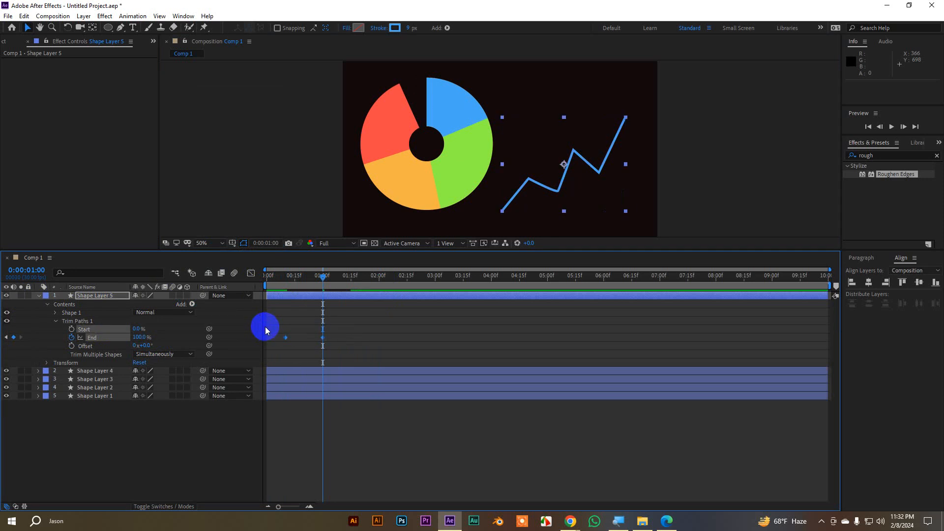
# - Easy-ease the zigzag line's End keyframes and stretch the last keyframe's speed-curve handle toward the first for a slower finish
pyautogui.press('F9')
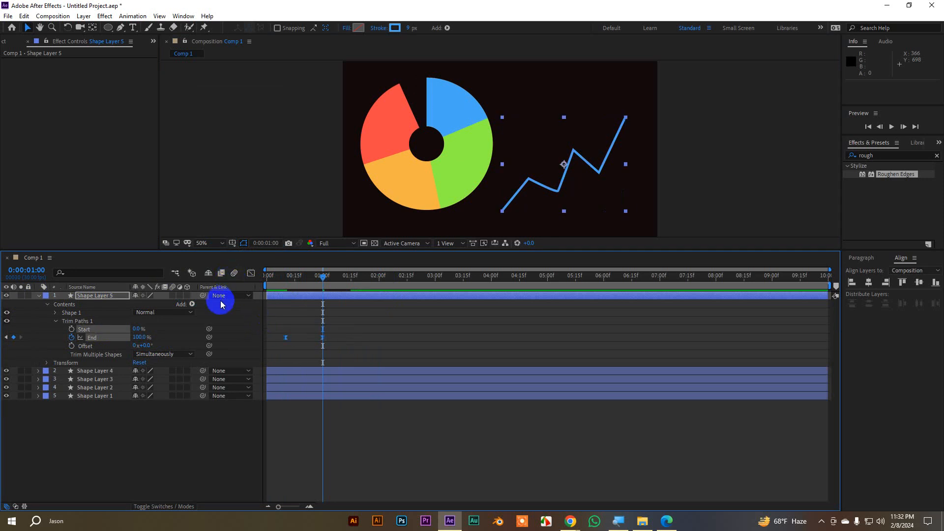
pyautogui.click(251, 273)
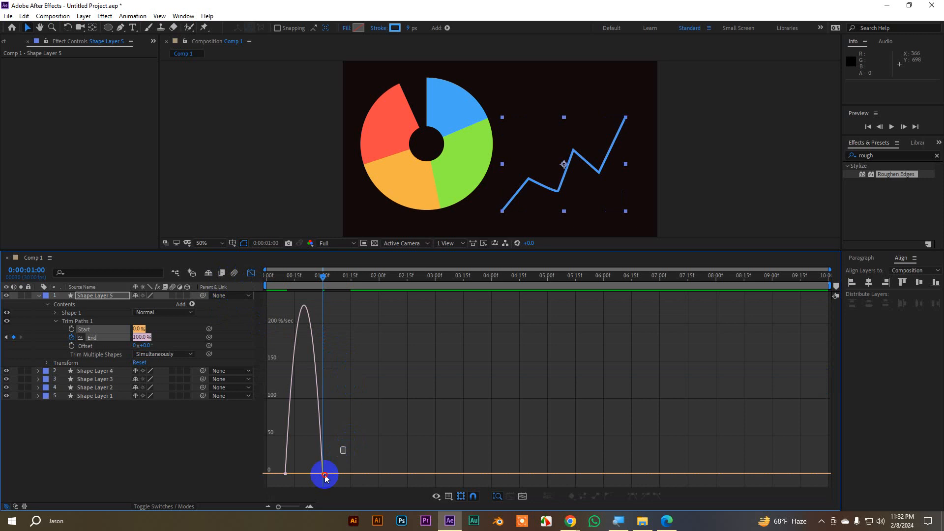
pyautogui.moveTo(325, 478); pyautogui.dragTo(306, 478)
pyautogui.click(251, 274)
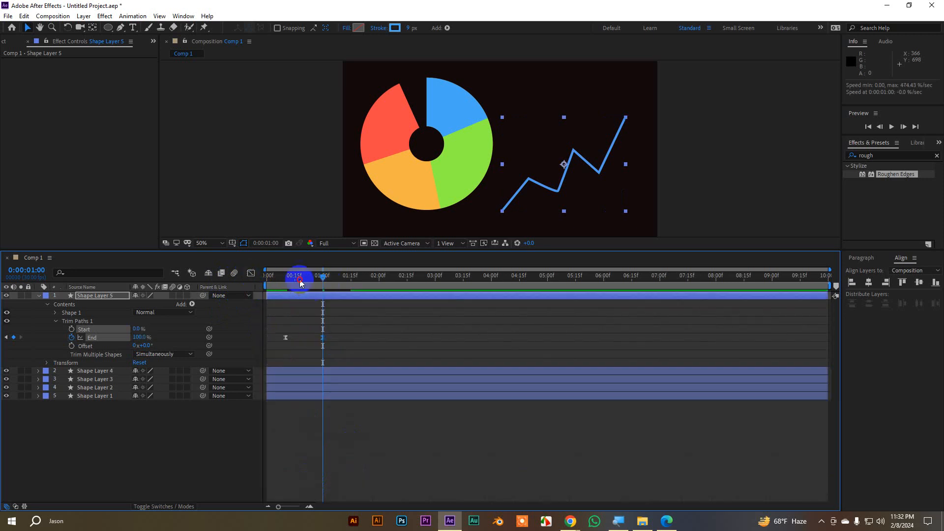
# - Preview the ring and zigzag line animation together from the first frame
pyautogui.moveTo(299, 280); pyautogui.dragTo(189, 278)
pyautogui.press('space')
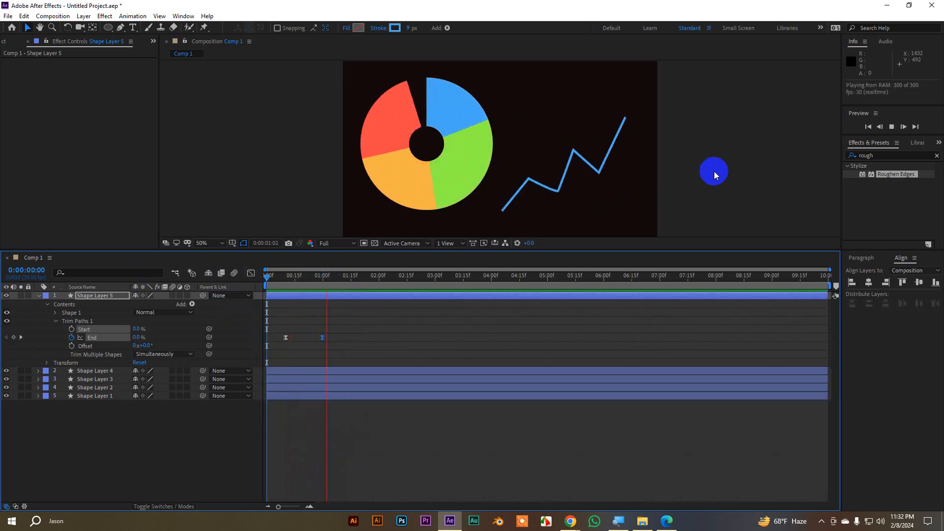
pyautogui.press('space')
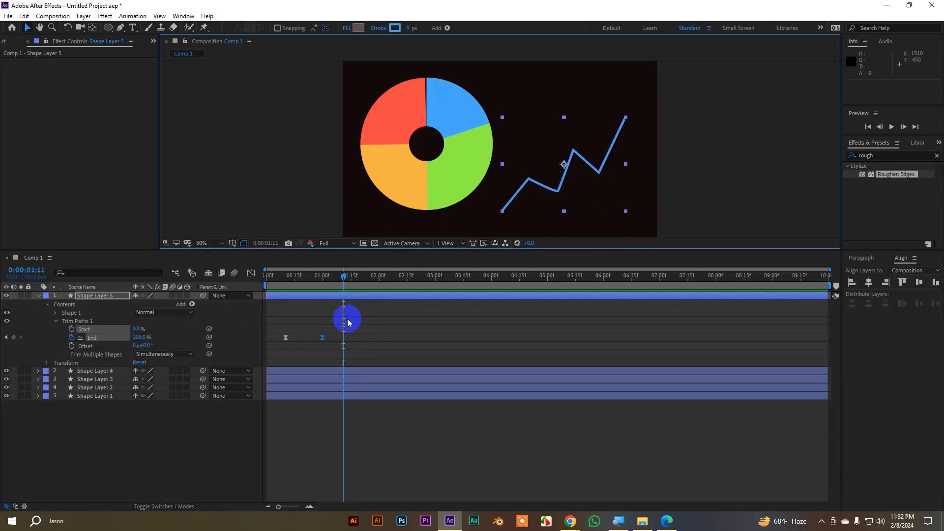
# - Fit the composition to its viewer and end the work area at 0:00:02:00
pyautogui.click(210, 243)
pyautogui.click(213, 262)
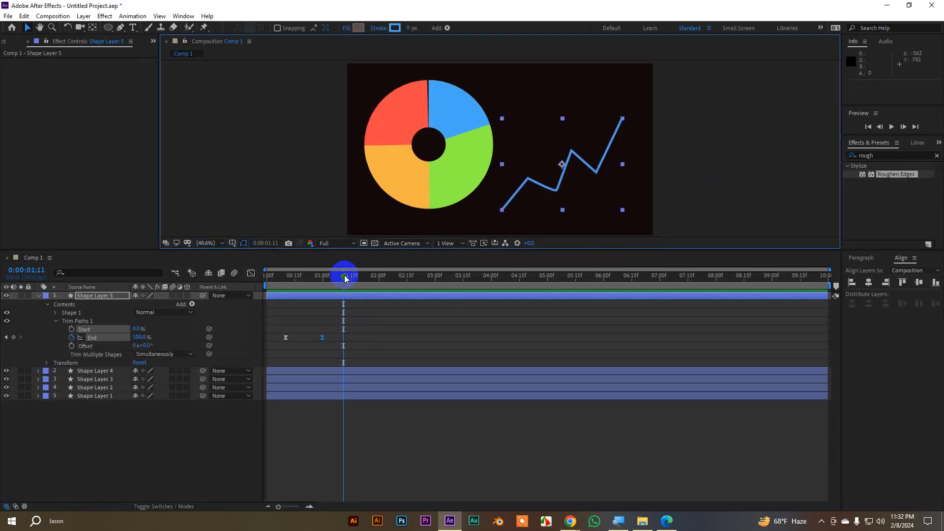
pyautogui.moveTo(344, 278); pyautogui.dragTo(379, 281)
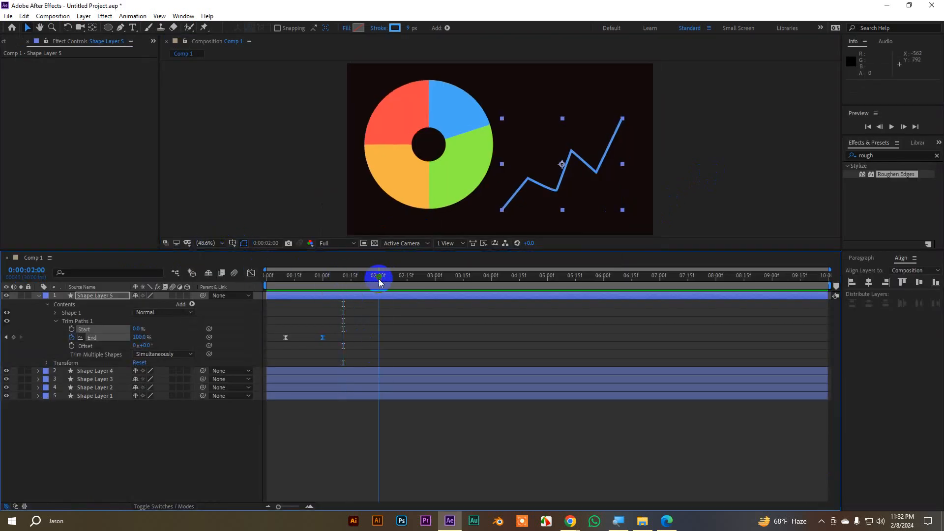
# - Deselect the line layer and play the infographic animation in the maximized composition viewer
pyautogui.click(288, 176)
pyautogui.press('`')
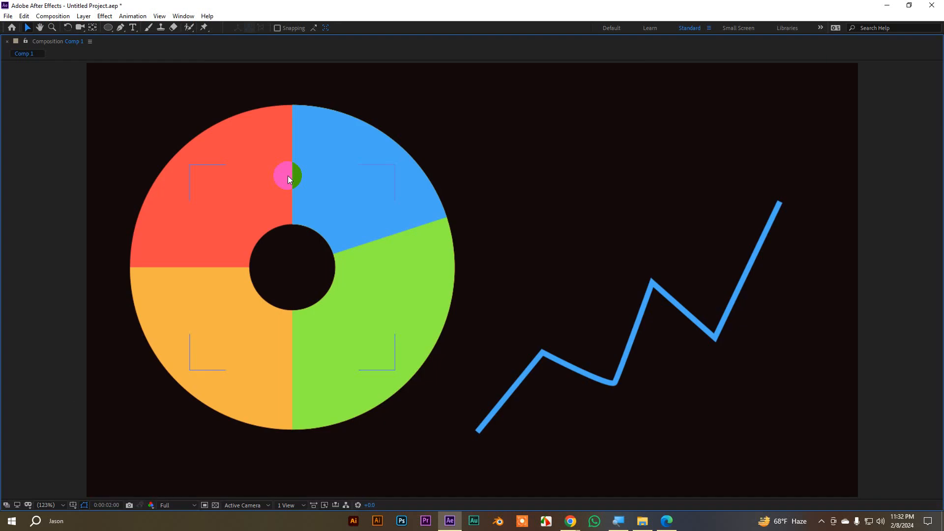
pyautogui.press('space')
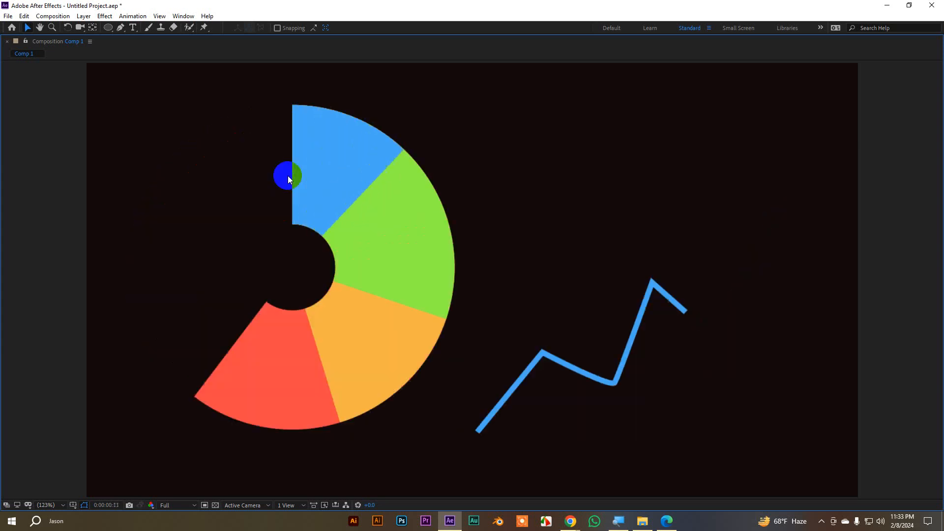
pyautogui.press('space')
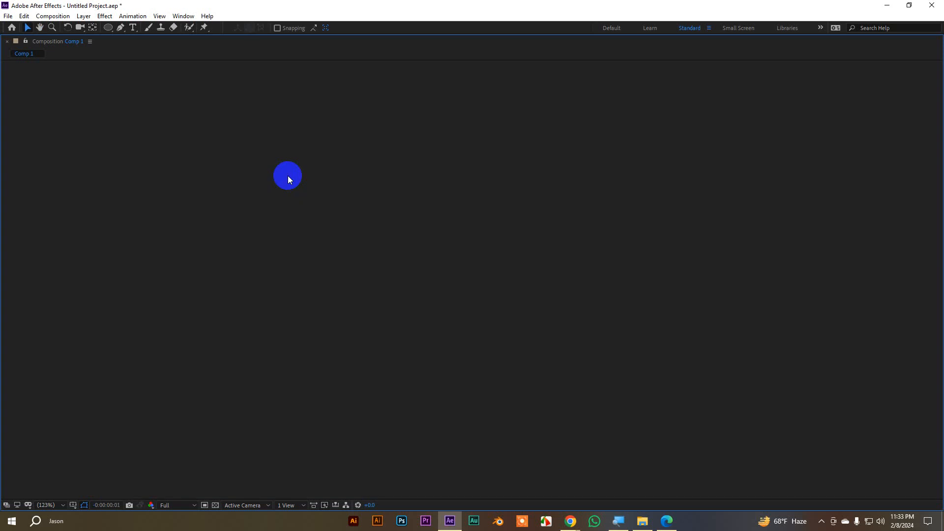
# - Restore the normal panel layout, replay the animation, and return to the first frame
pyautogui.press('`')
pyautogui.press('space')
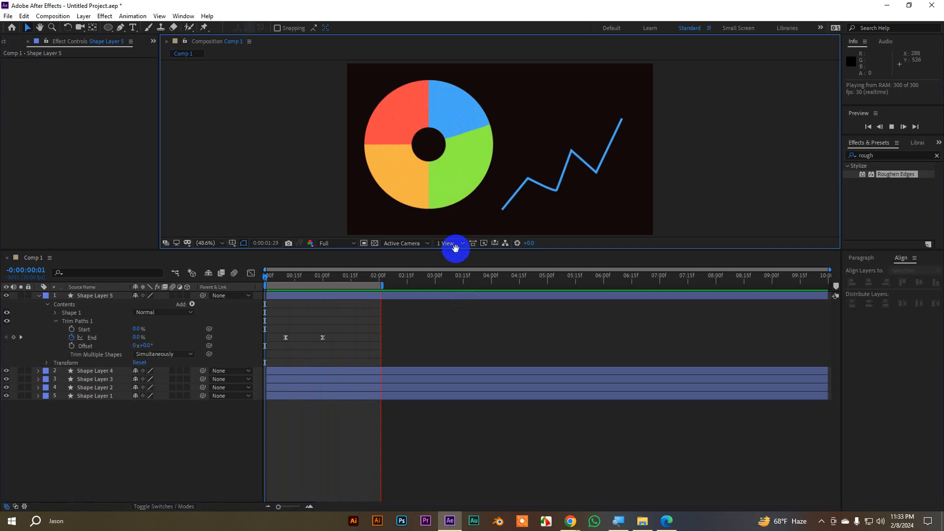
pyautogui.moveTo(398, 281); pyautogui.dragTo(242, 282)
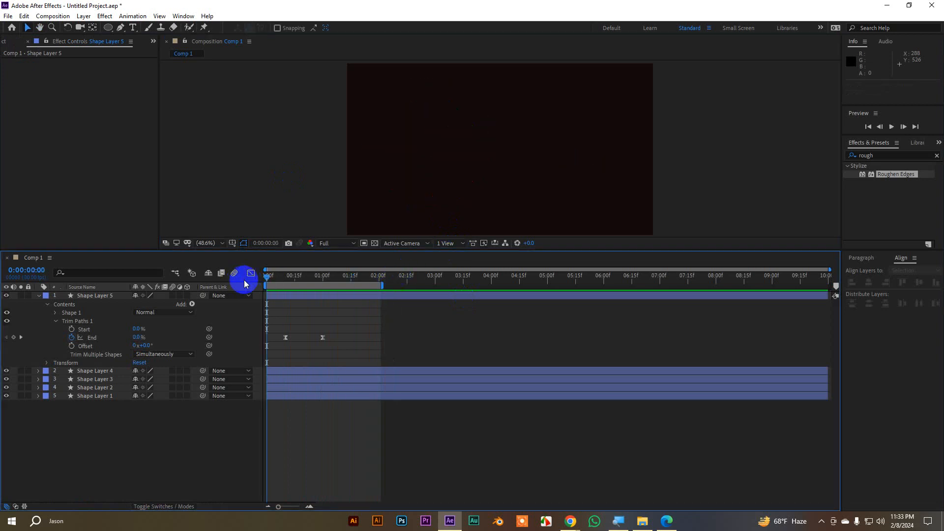